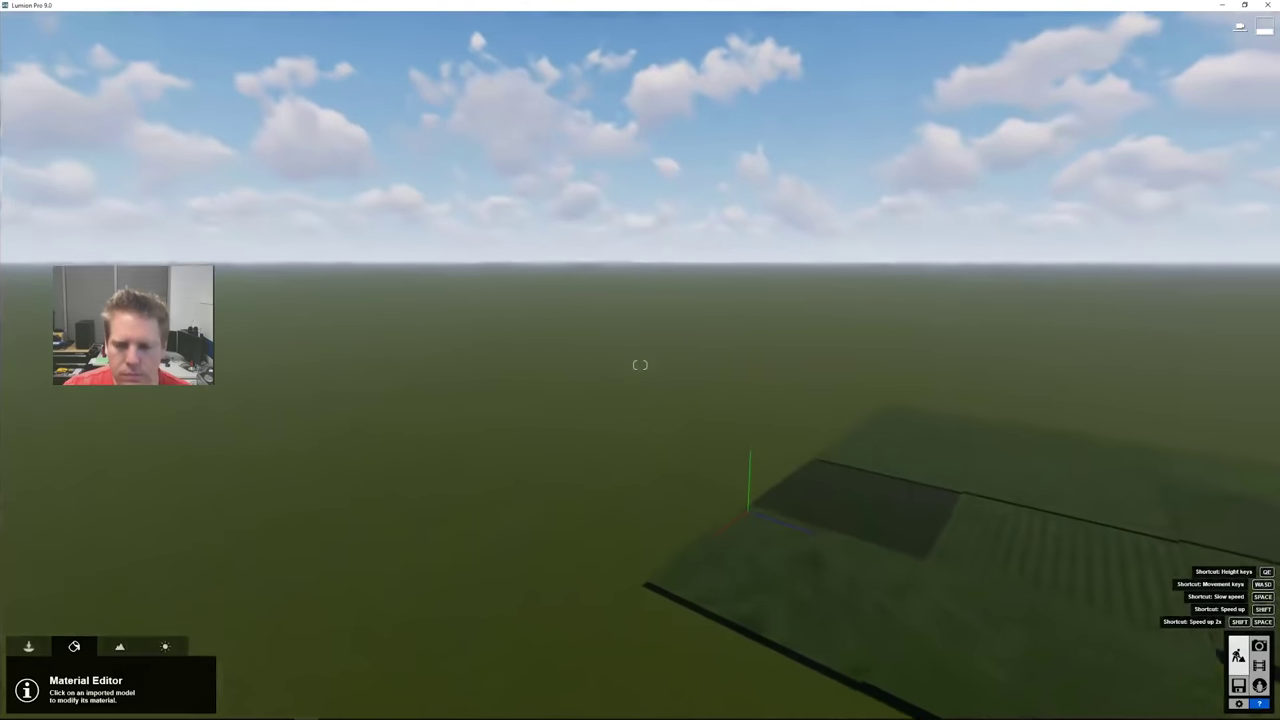
Move to open terrain away from the sample patches and enable landscape grass there
key(a)
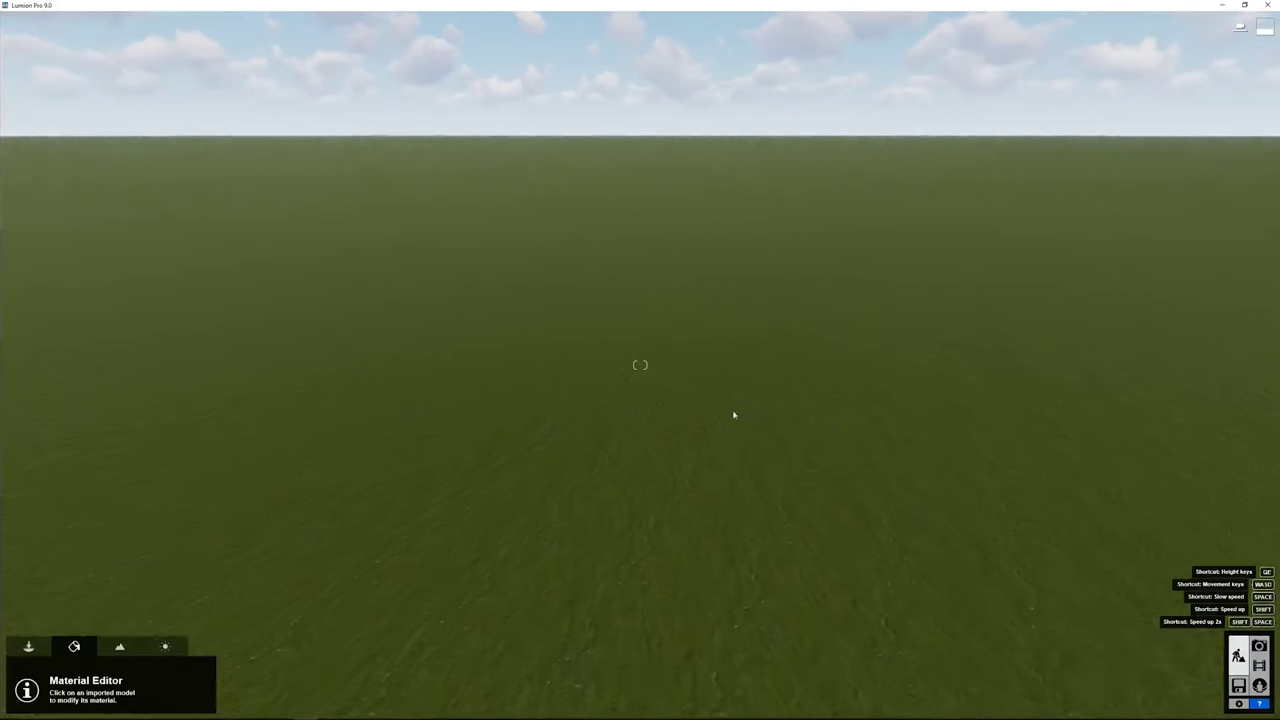
right_drag(723, 417, 723, 460)
right_drag(640, 364, 711, 418)
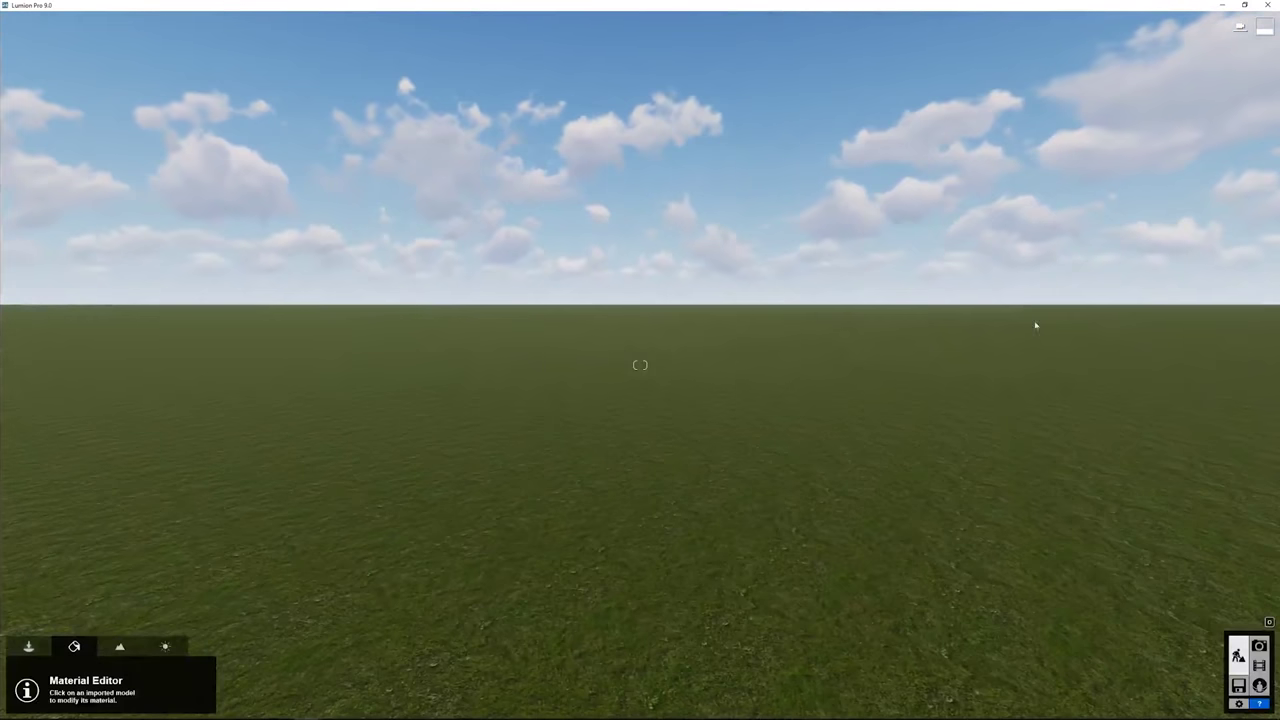
right_drag(1023, 323, 640, 364)
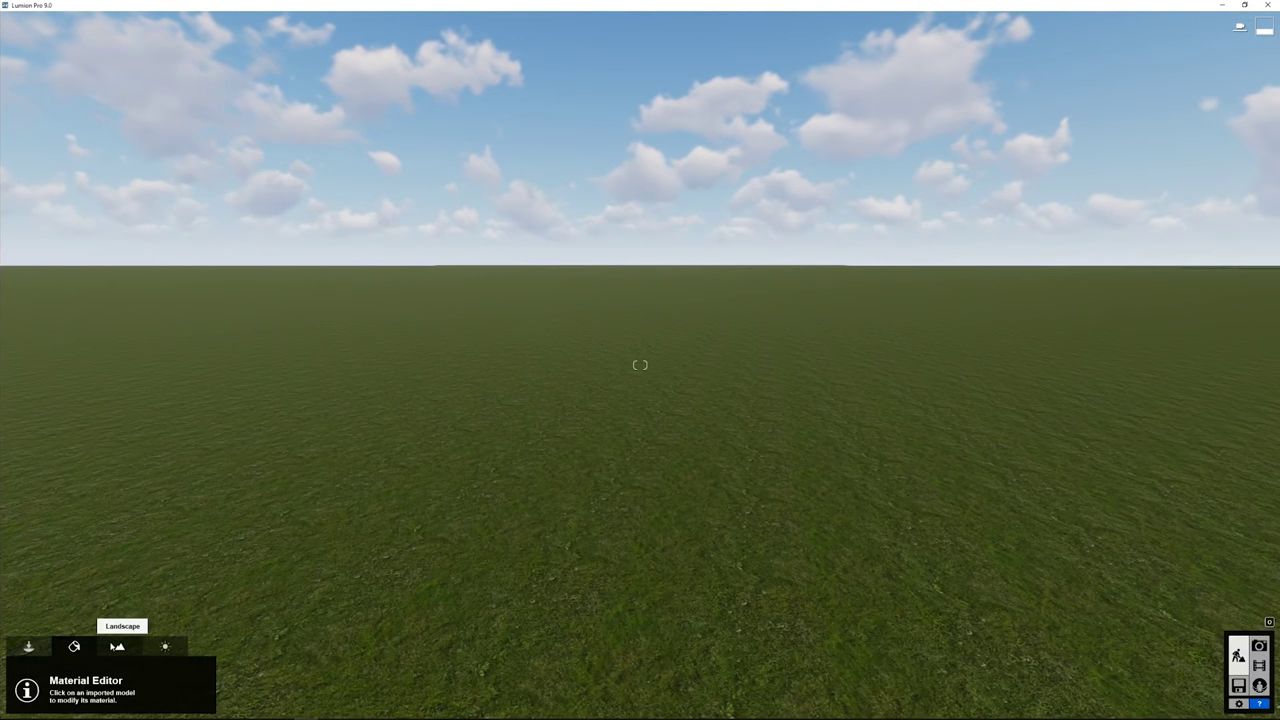
click(116, 646)
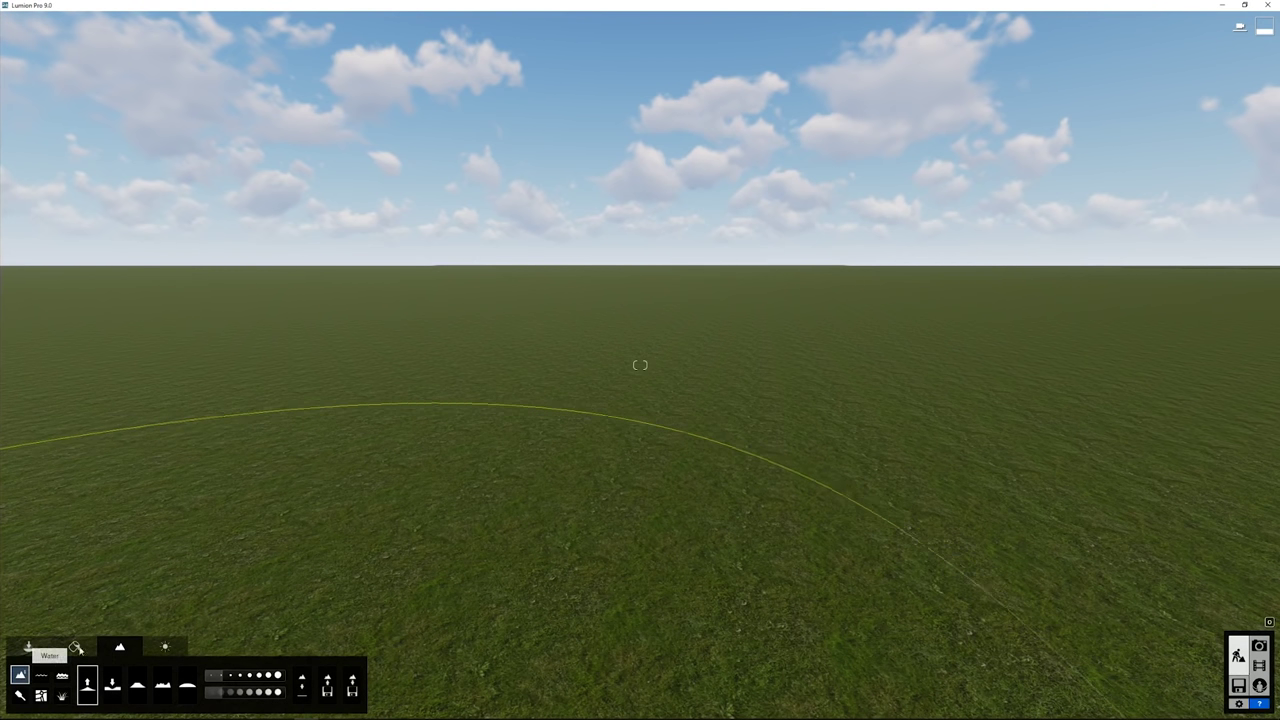
click(62, 695)
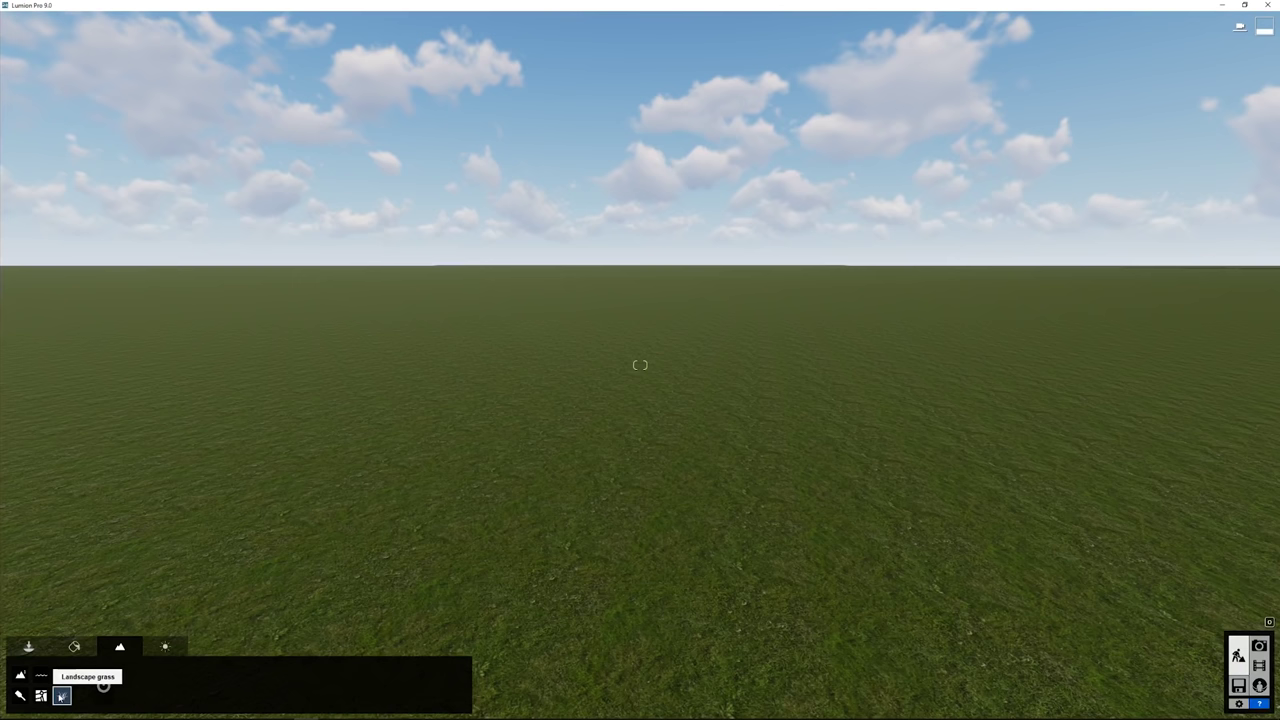
right_drag(329, 580, 329, 676)
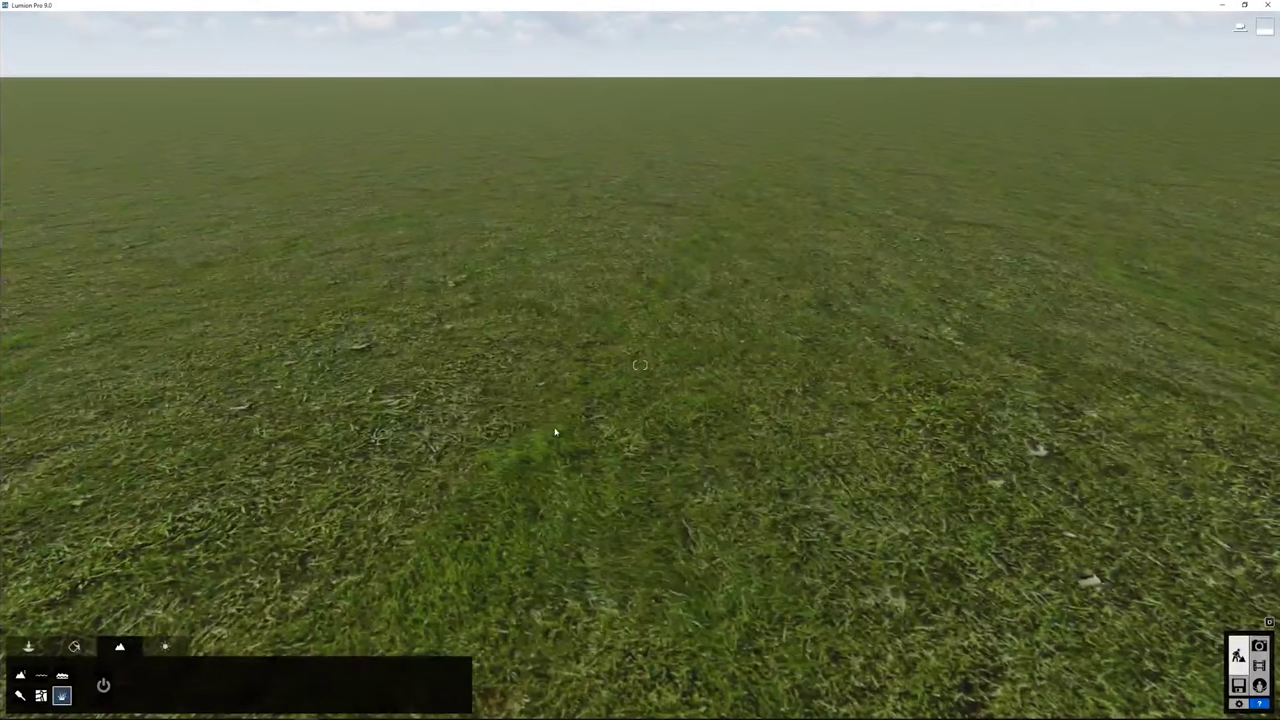
right_drag(555, 432, 555, 460)
right_drag(463, 500, 463, 468)
click(104, 685)
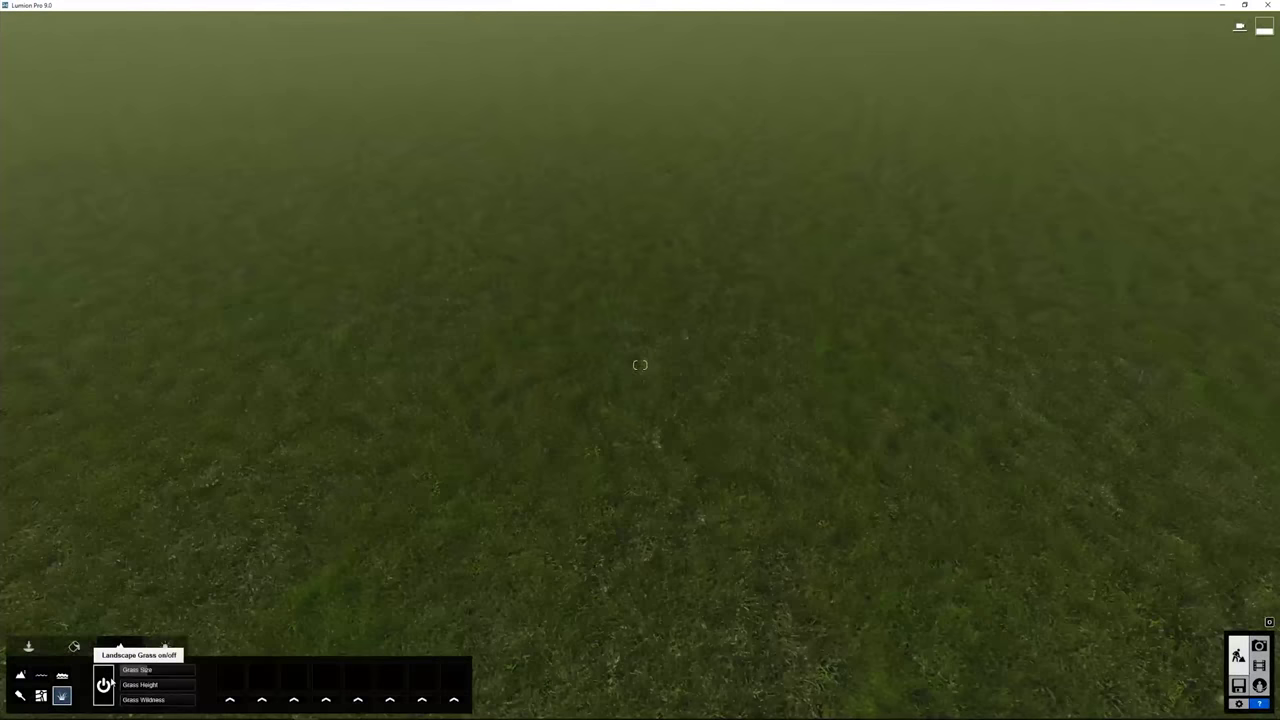
right_drag(505, 490, 505, 465)
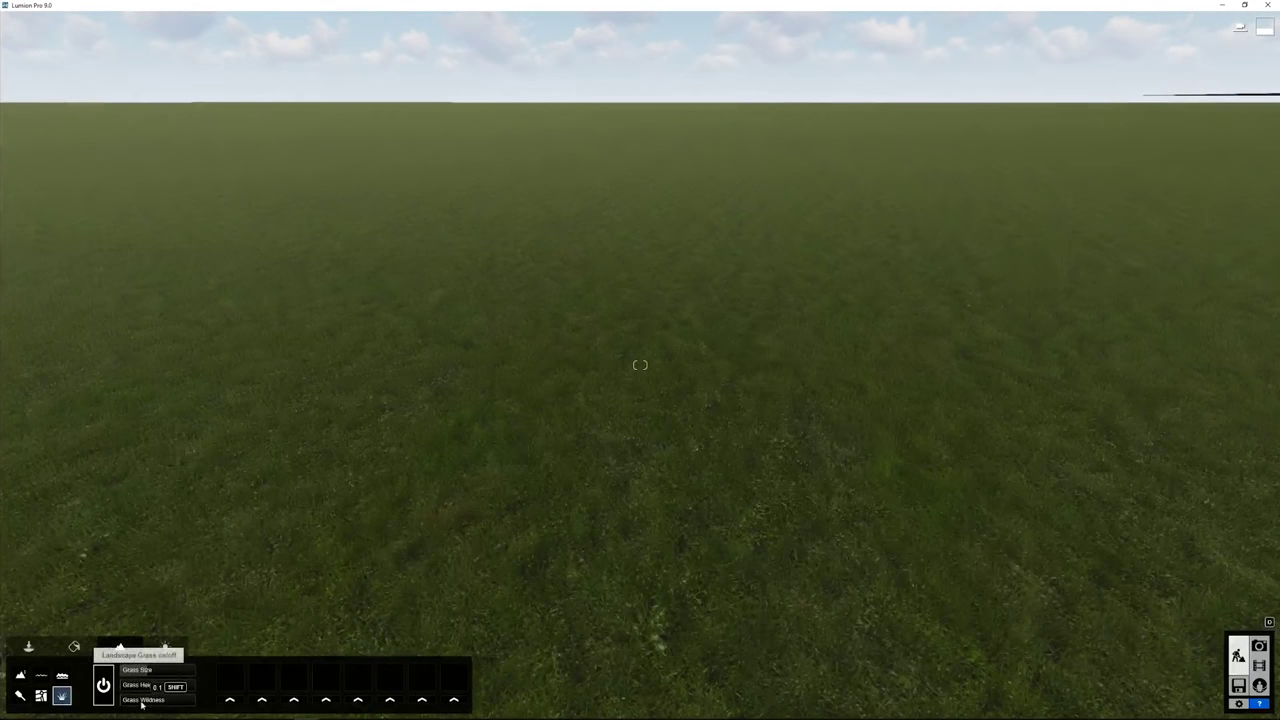
Raise the landscape grass height almost to maximum and add the large grey rock as the first scattered item
drag(171, 674, 215, 705)
click(229, 700)
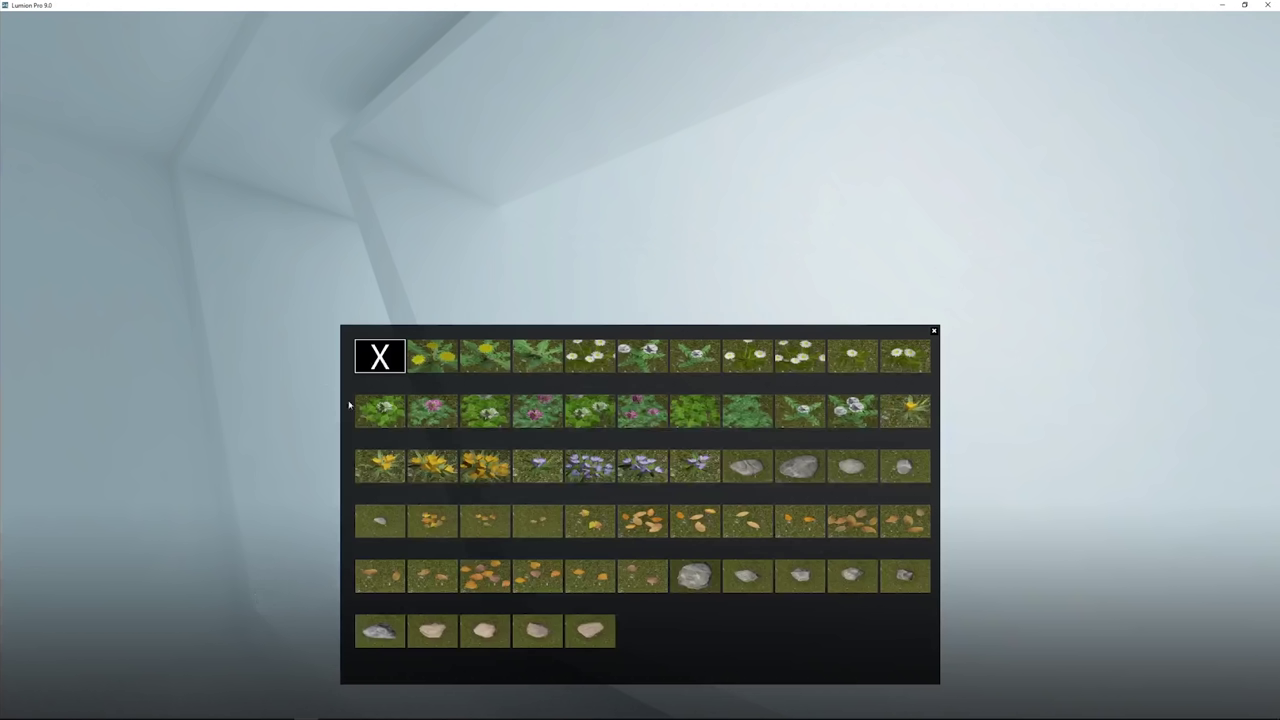
click(701, 584)
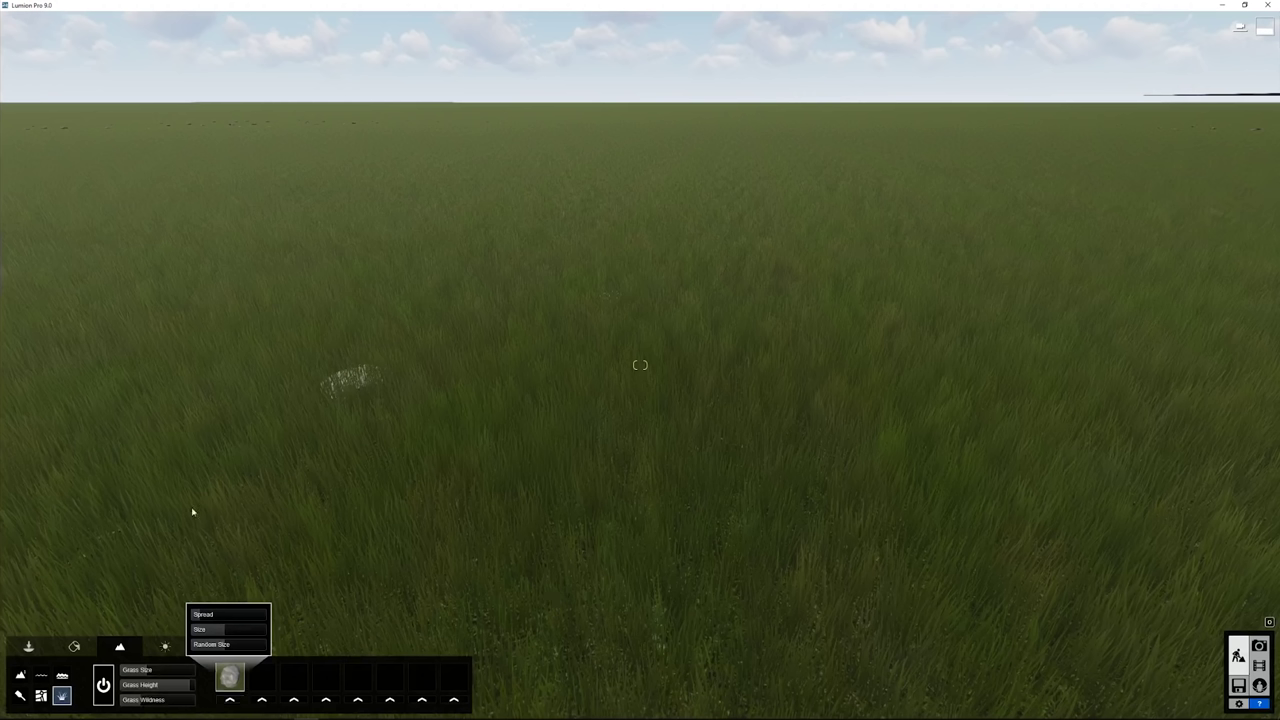
Increase the scattered rock's size almost to maximum and view a rock among the grass
drag(240, 617, 232, 645)
right_drag(234, 642, 212, 636)
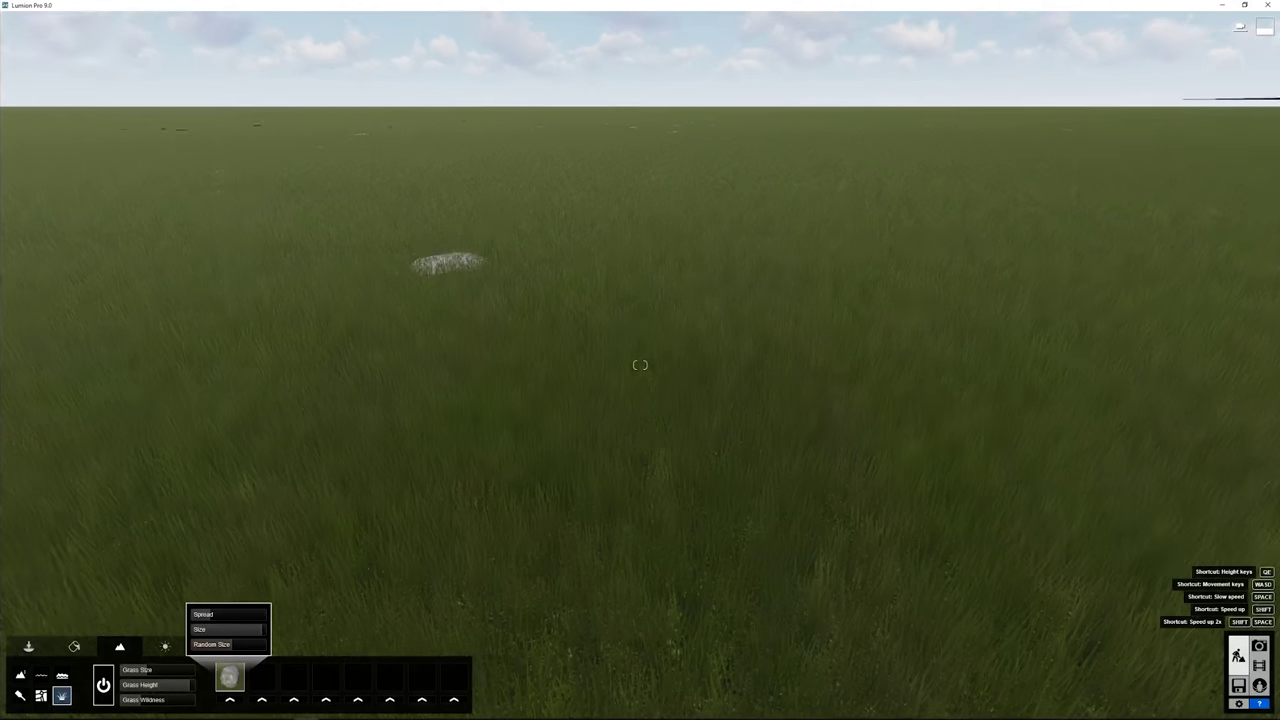
right_drag(510, 540, 468, 504)
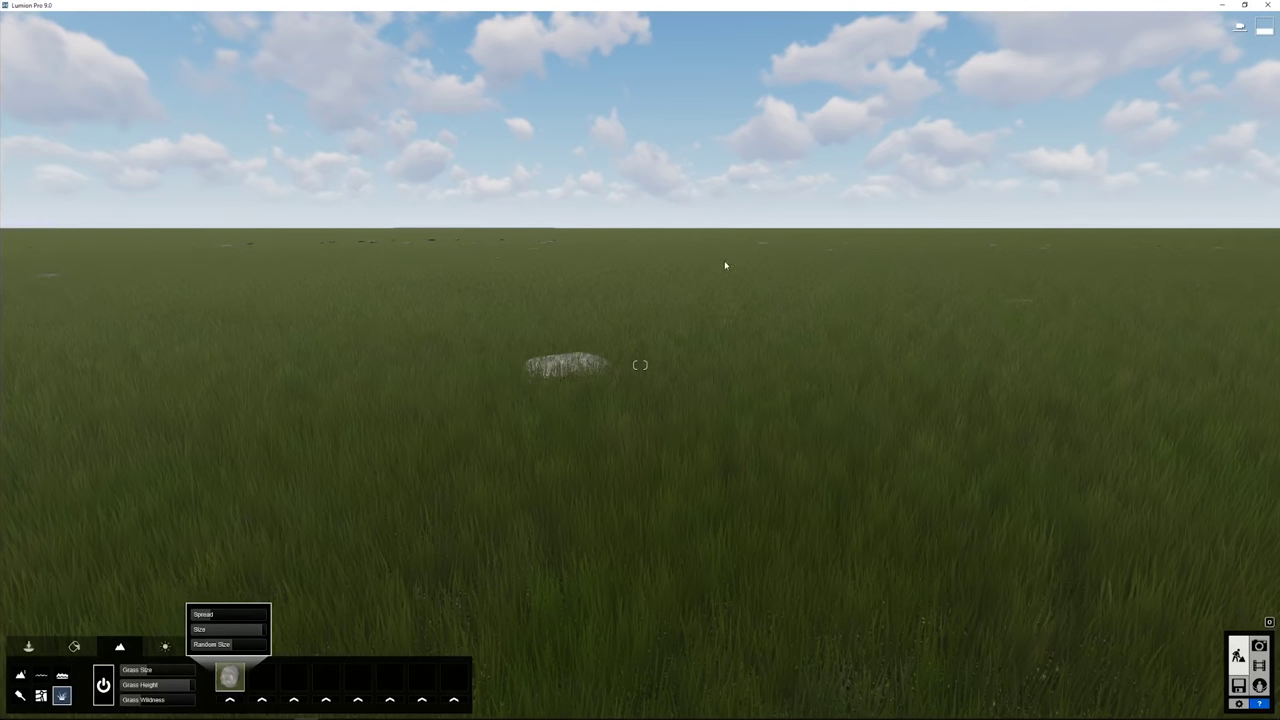
right_drag(725, 265, 300, 480)
Raise the landscape grass size to maximum and check the blades up close and from above
drag(163, 669, 359, 537)
right_drag(359, 537, 359, 325)
right_drag(405, 440, 414, 608)
key(s)
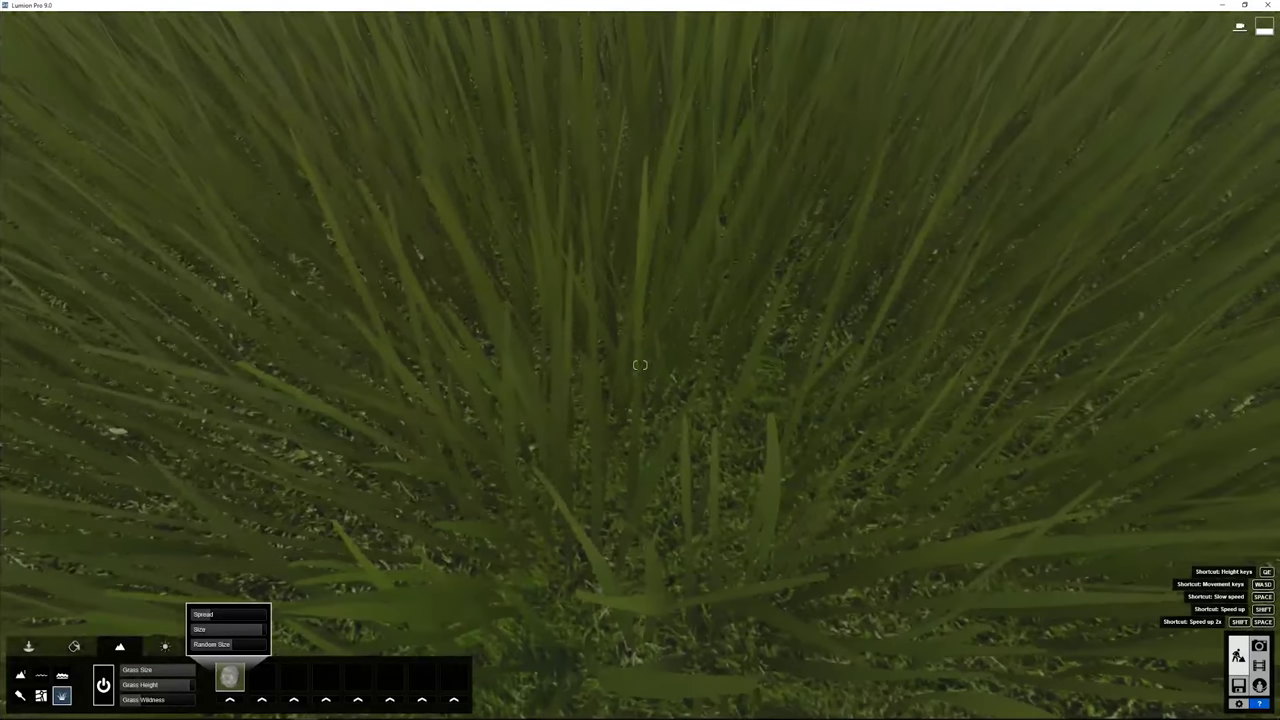
key(s)
key(s)
key(e)
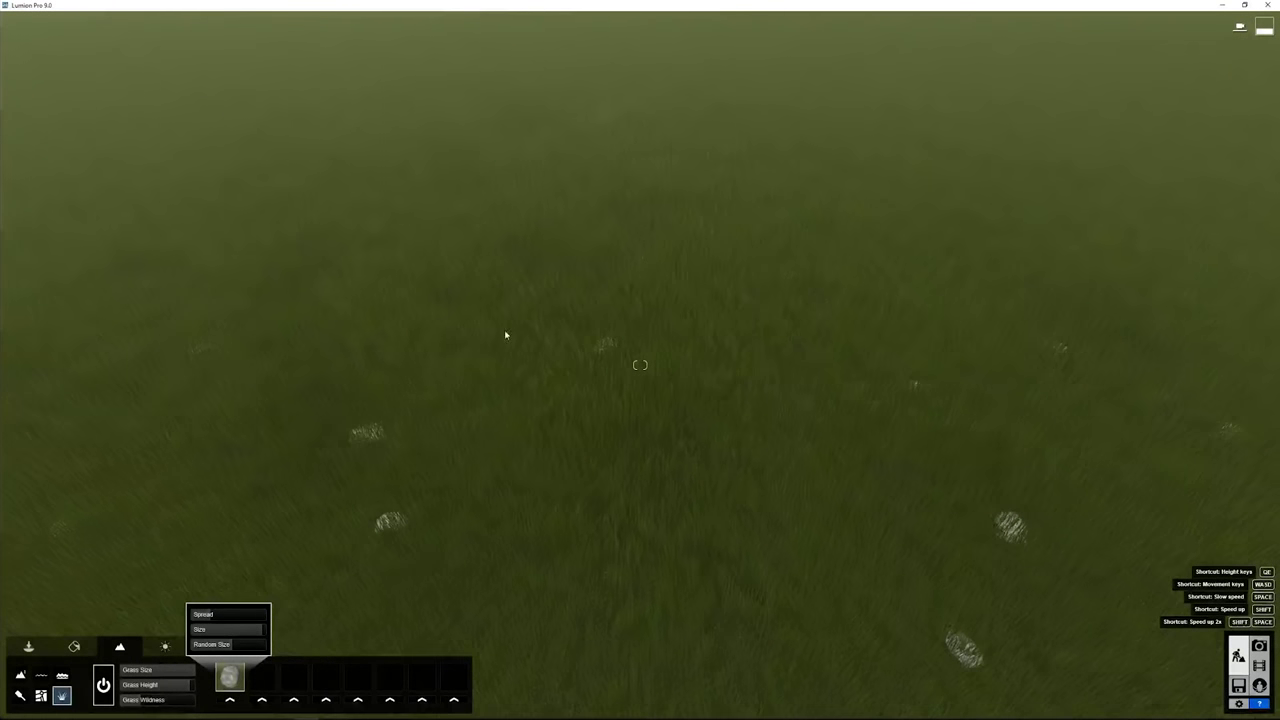
key(s)
right_drag(533, 336, 533, 238)
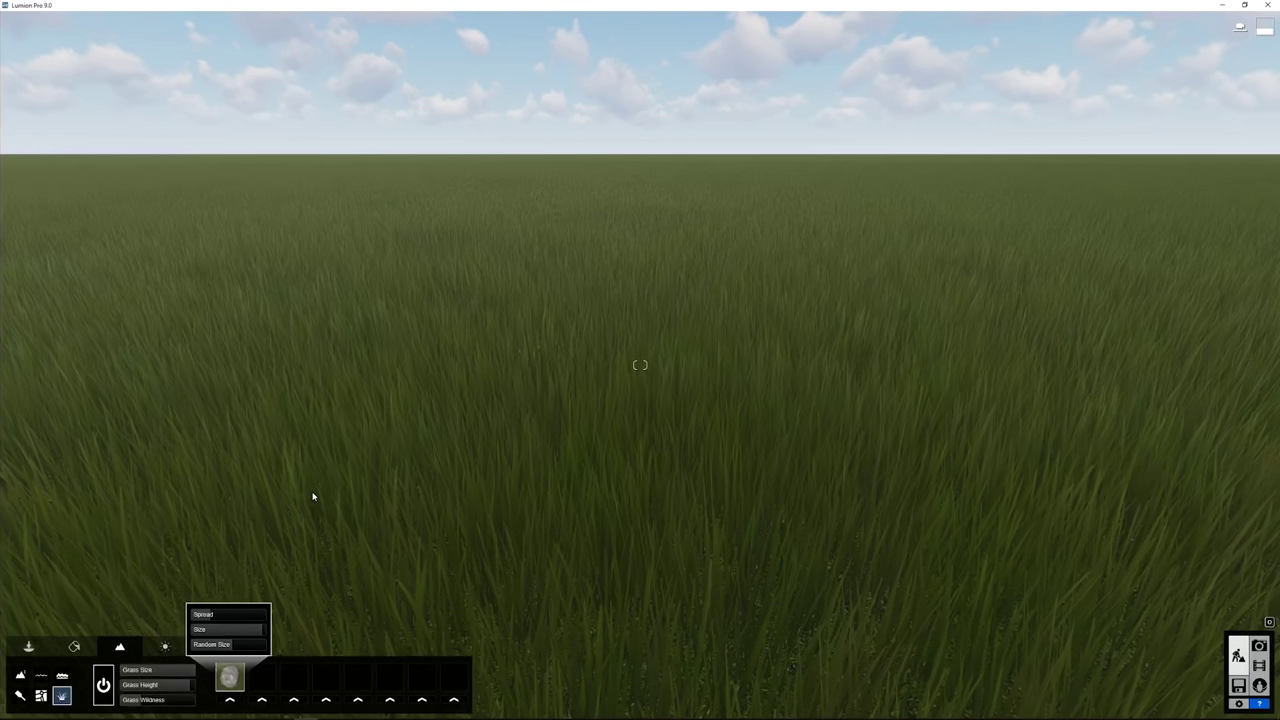
Switch the landscape grass off again
click(104, 686)
click(109, 688)
click(109, 688)
right_drag(186, 574, 280, 600)
Go to the Material Editor and select the checkerboard patch in the far corner of the grass samples
click(79, 650)
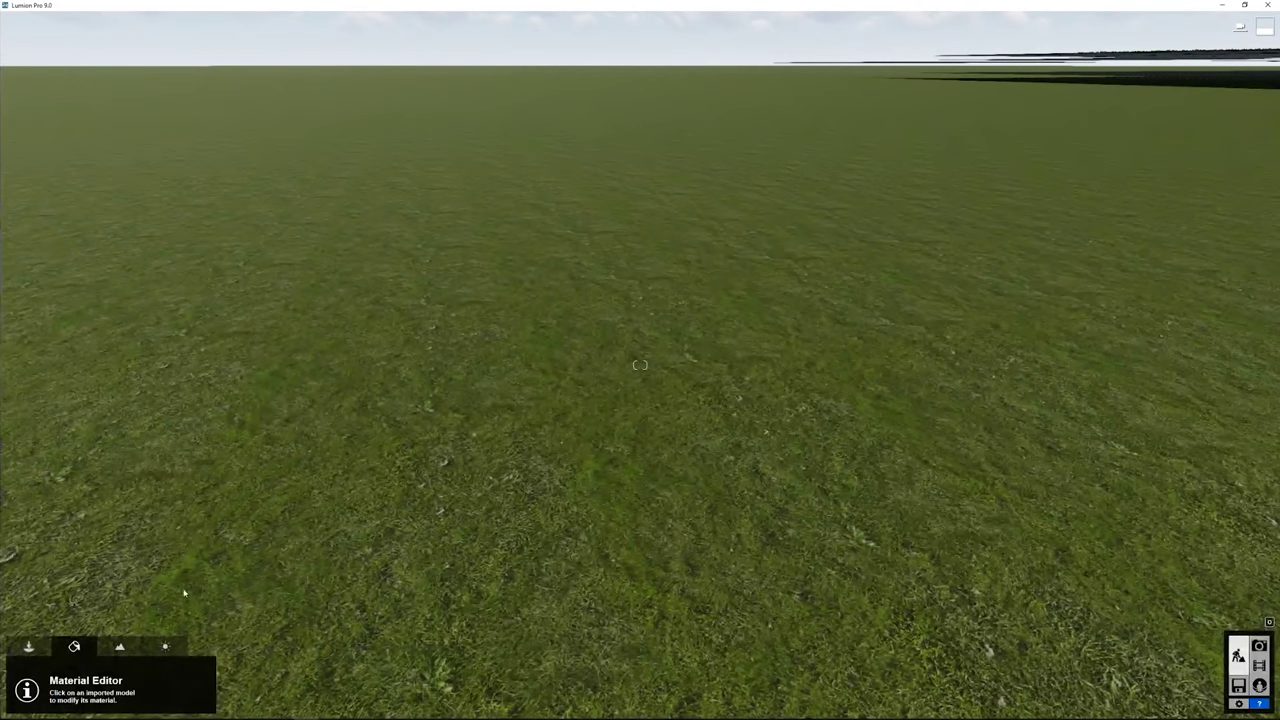
right_drag(186, 592, 345, 610)
key(shift+q)
key(w)
key(shift+s)
right_drag(72, 356, 91, 371)
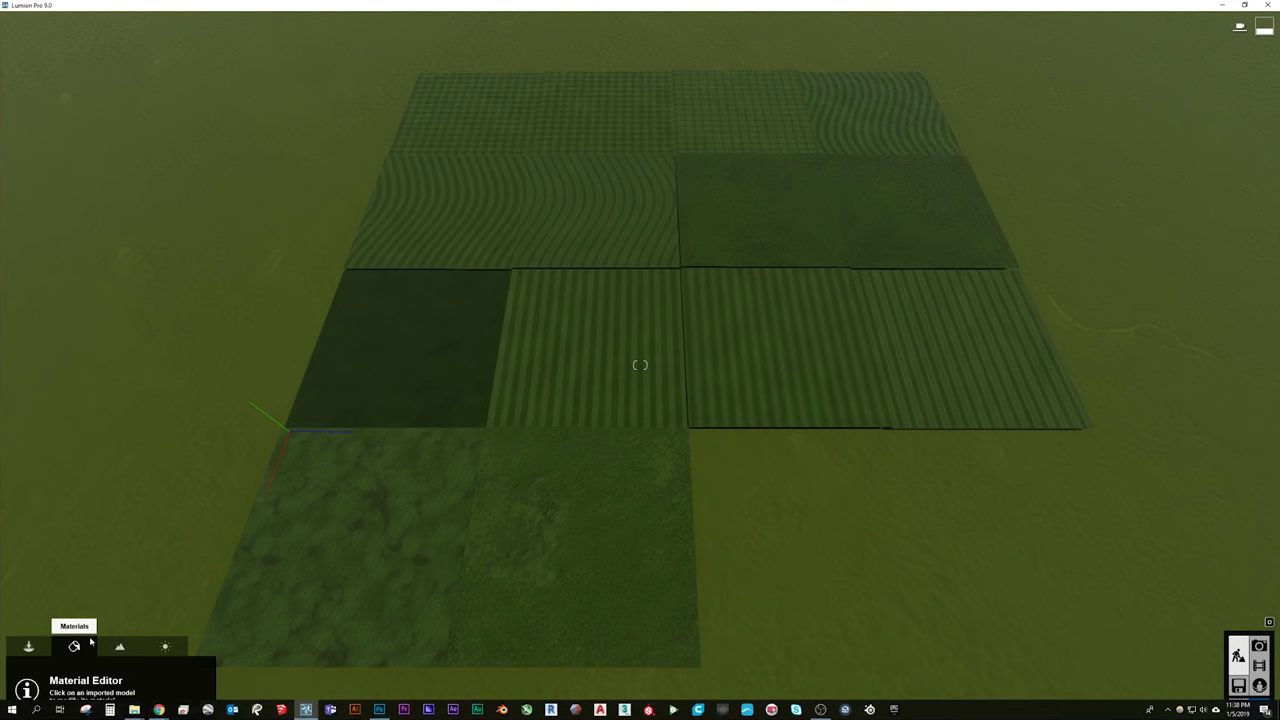
click(487, 103)
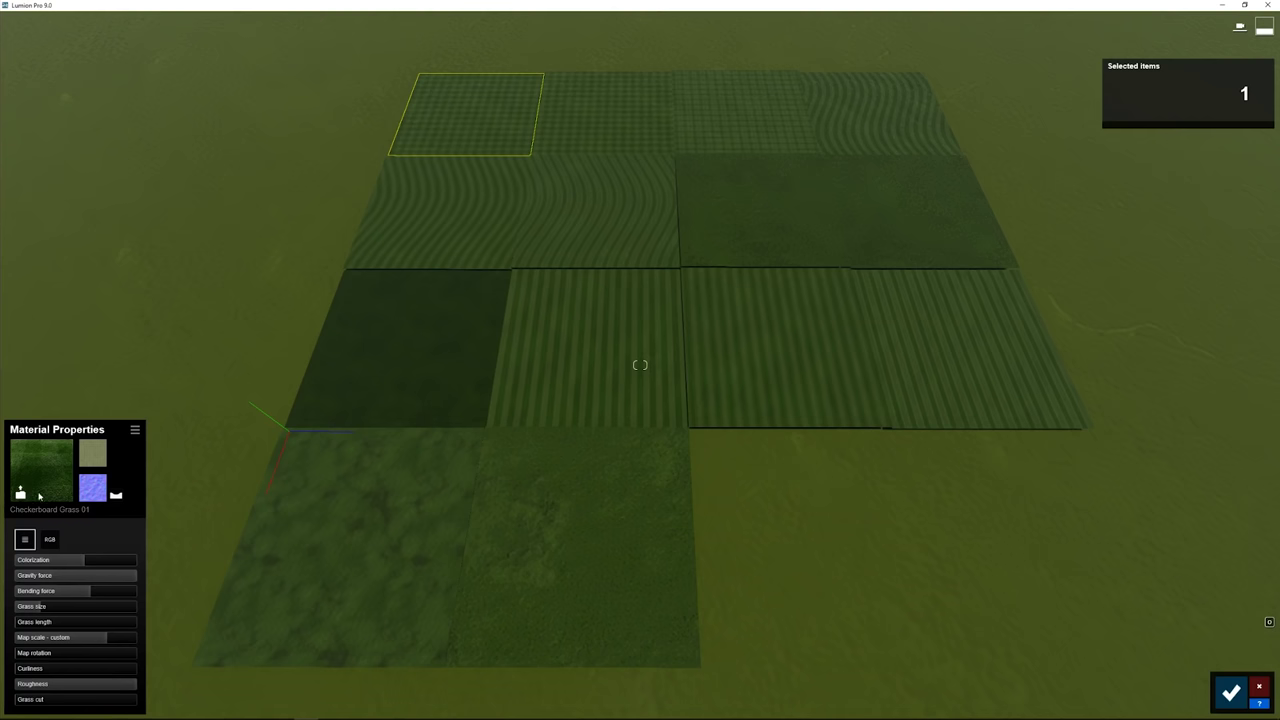
Open the material library for the checkerboard patch, look at the Custom materials, and show the Nature 3D Grass set
click(40, 478)
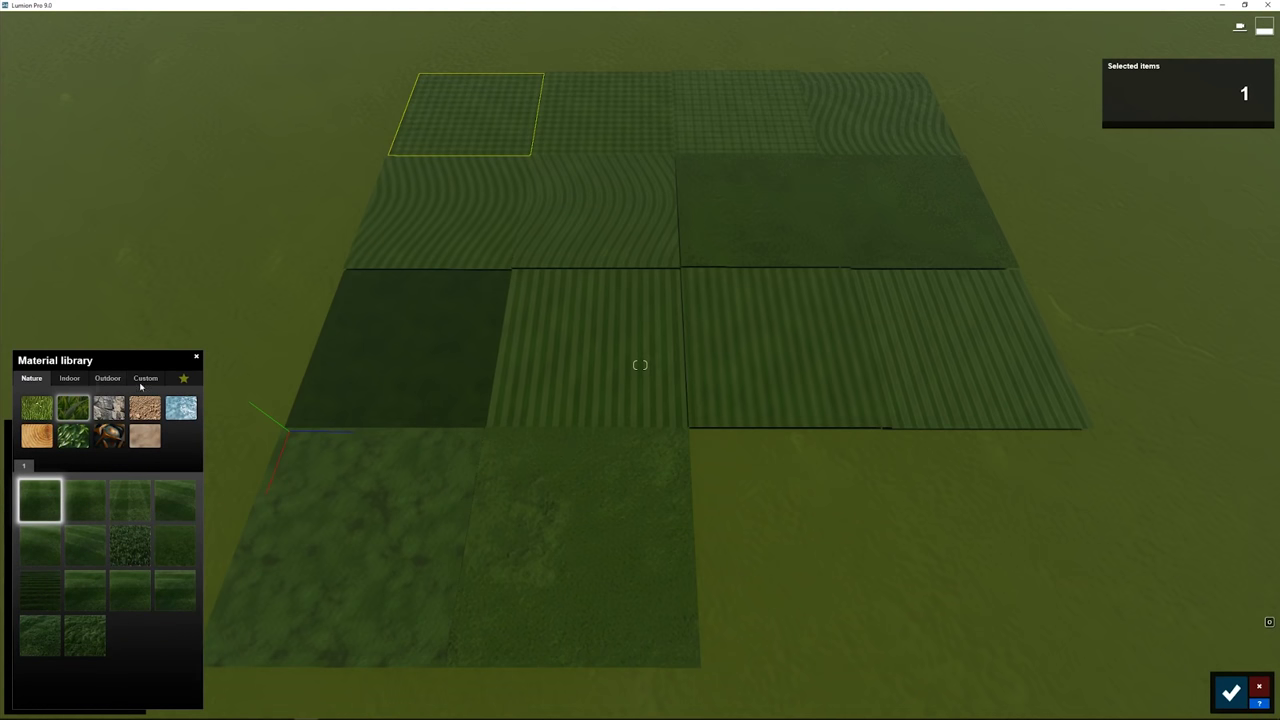
click(146, 379)
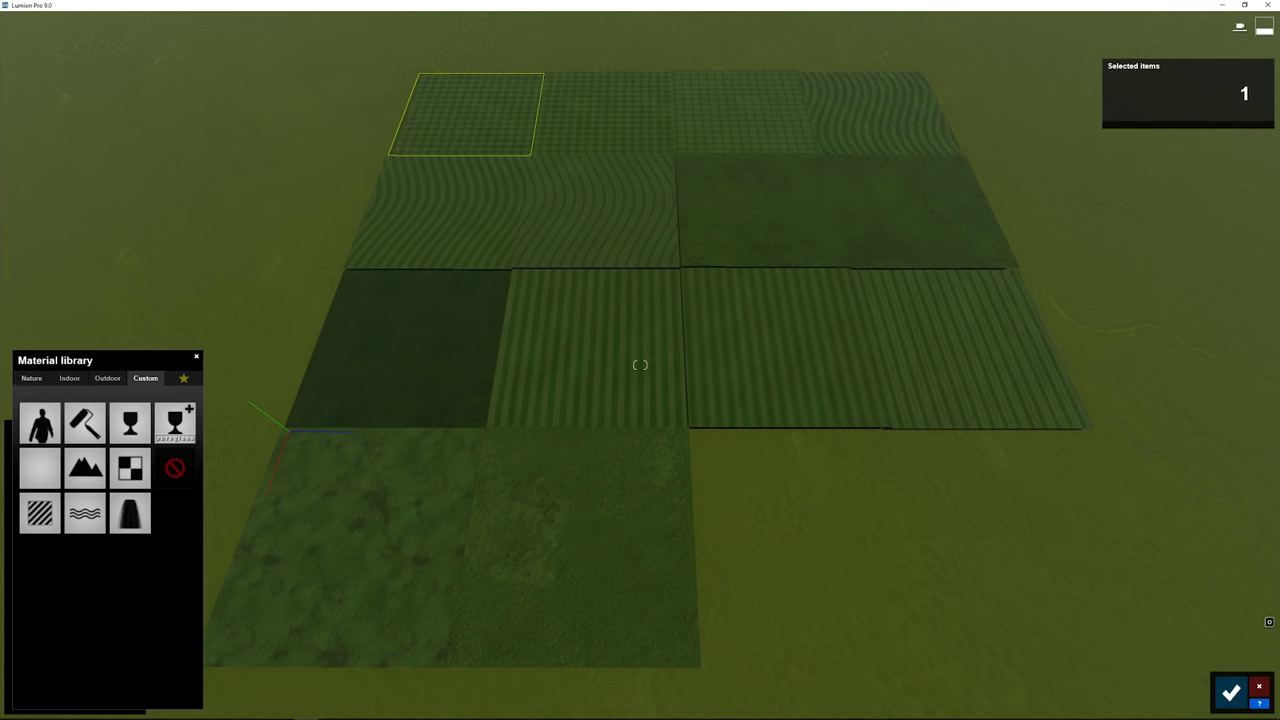
click(30, 380)
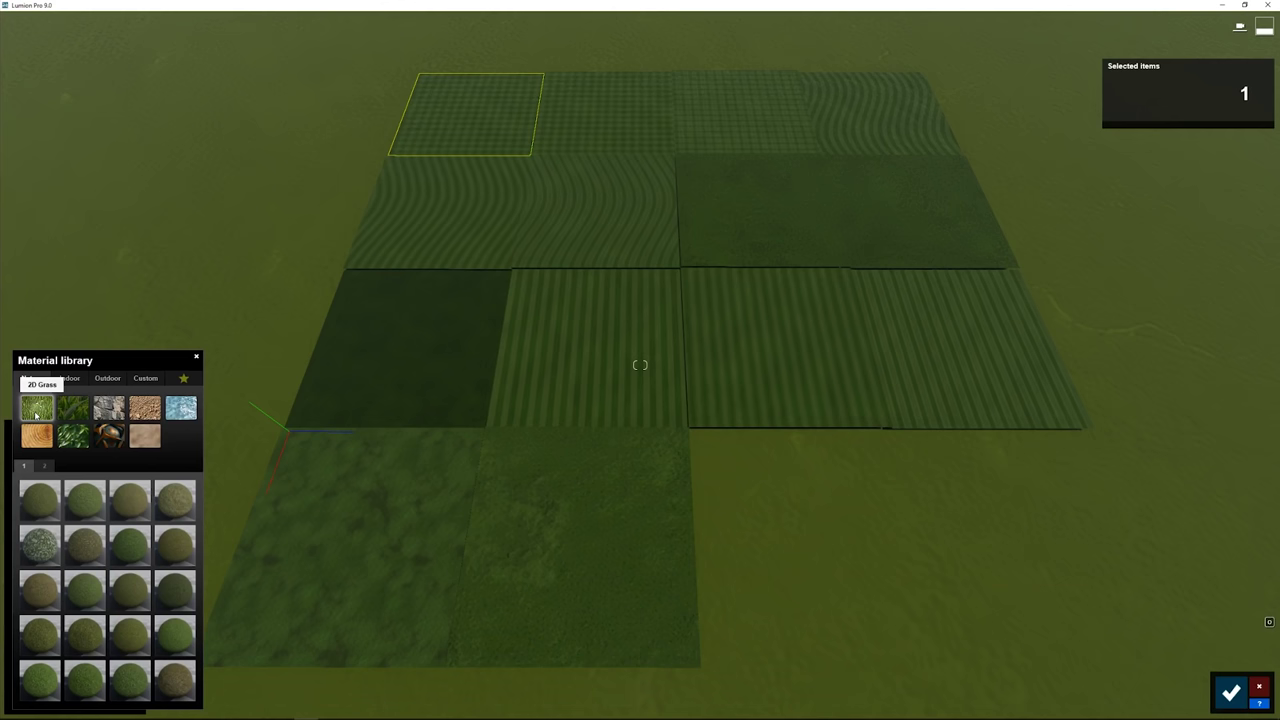
click(70, 411)
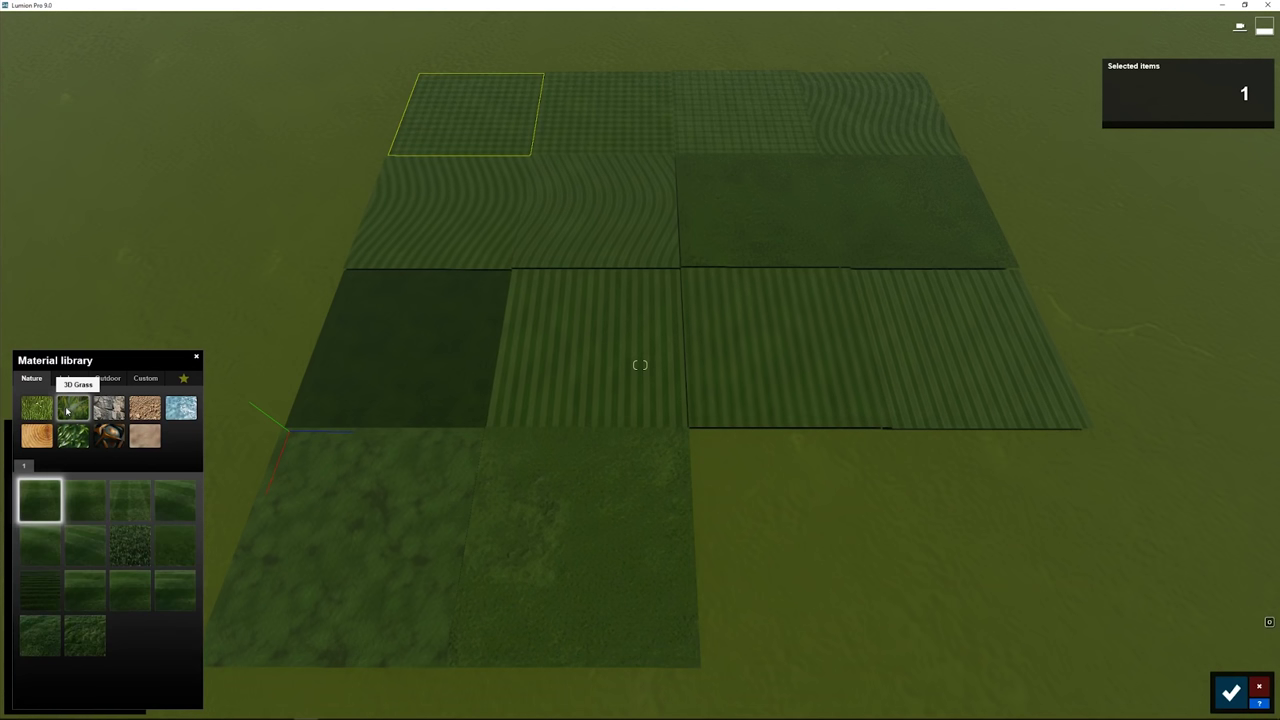
Examine the checkerboard grass samples up close and compare them with the materials in the 3D Grass set
right_drag(250, 566, 263, 580)
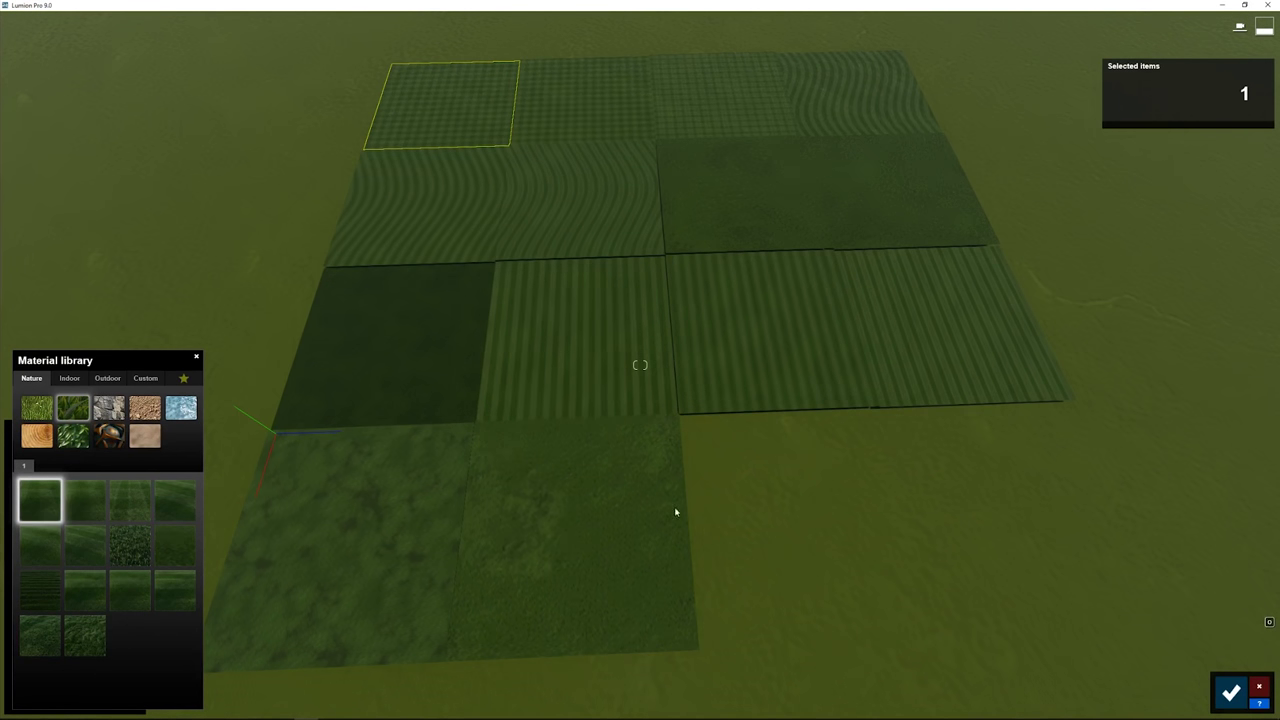
right_drag(546, 563, 407, 591)
key(w)
key(w)
key(s)
key(w)
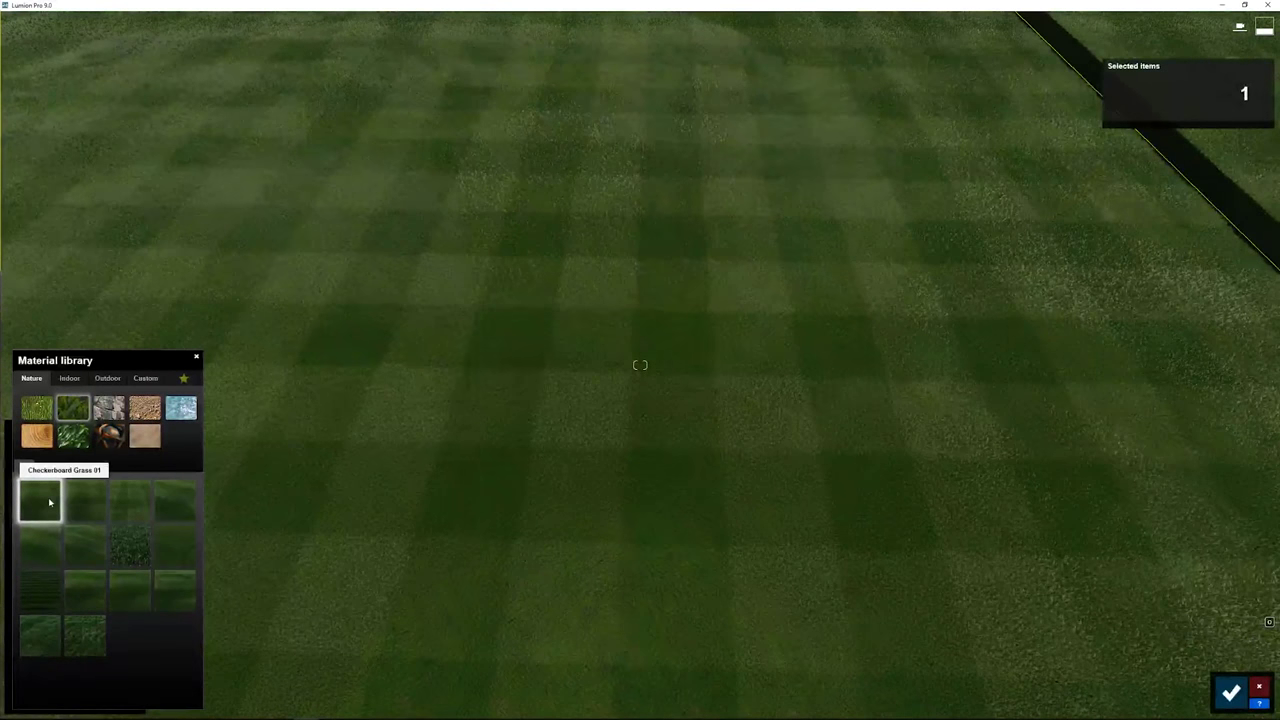
key(w)
right_drag(276, 522, 284, 562)
right_drag(640, 364, 640, 364)
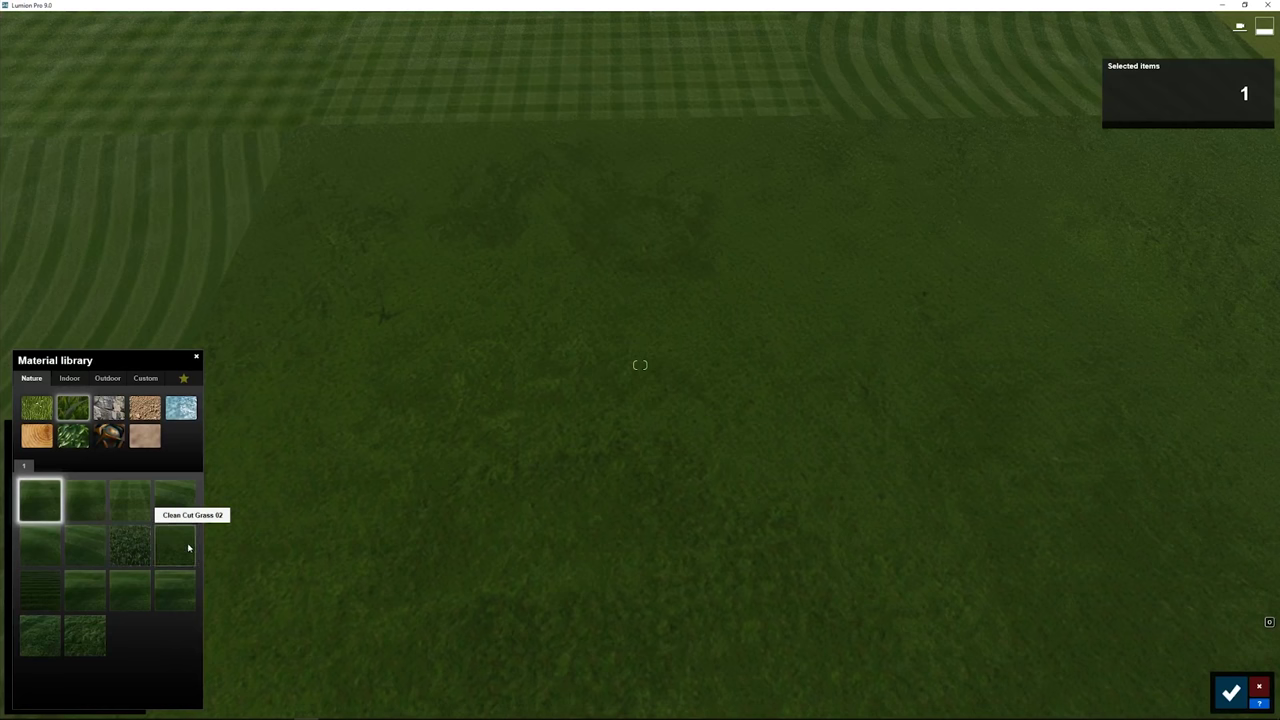
Examine the unpatterned grass samples beside the curved mown patches at ground level
key(w)
right_drag(420, 490, 420, 490)
right_drag(640, 364, 640, 364)
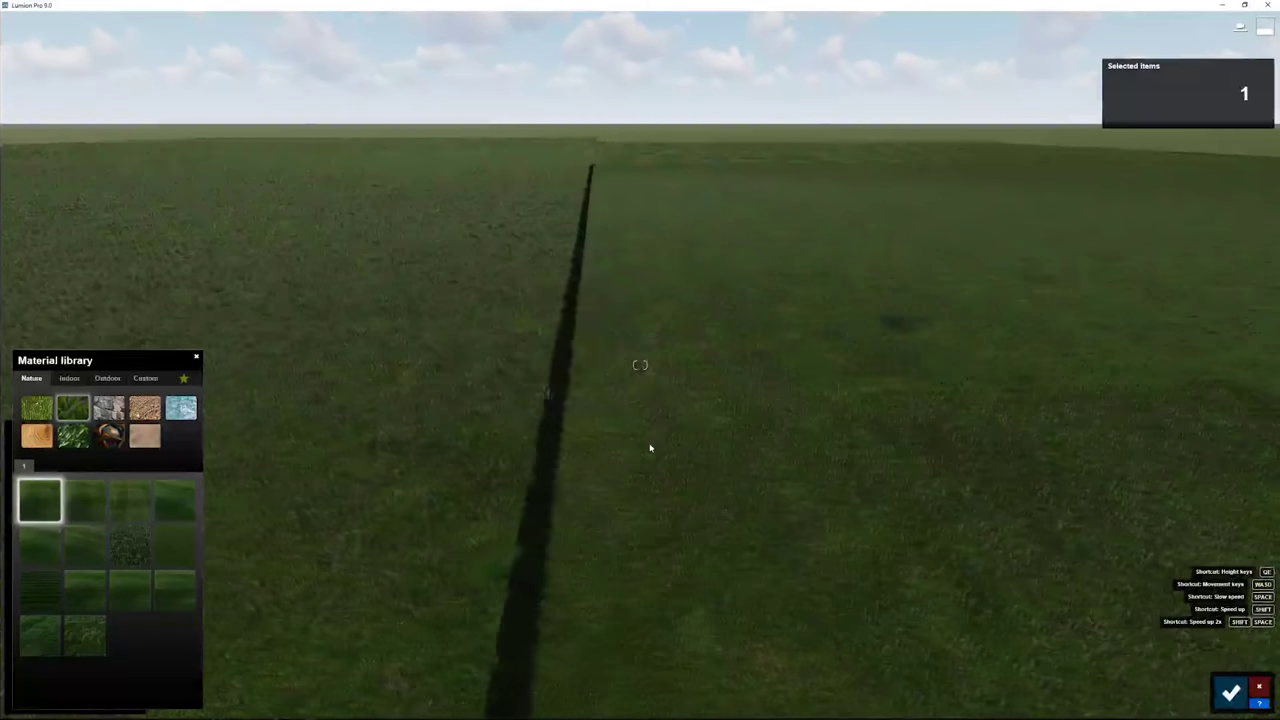
key(d)
key(w)
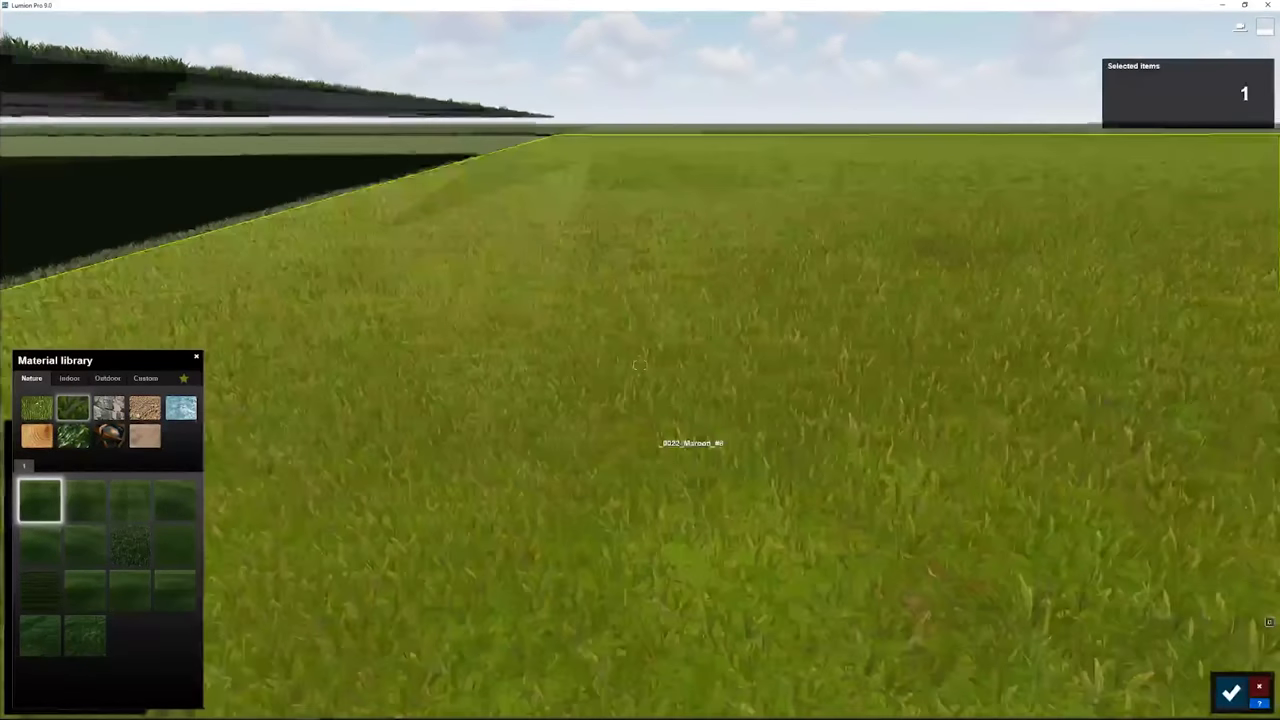
right_drag(650, 444, 650, 444)
key(w)
key(w)
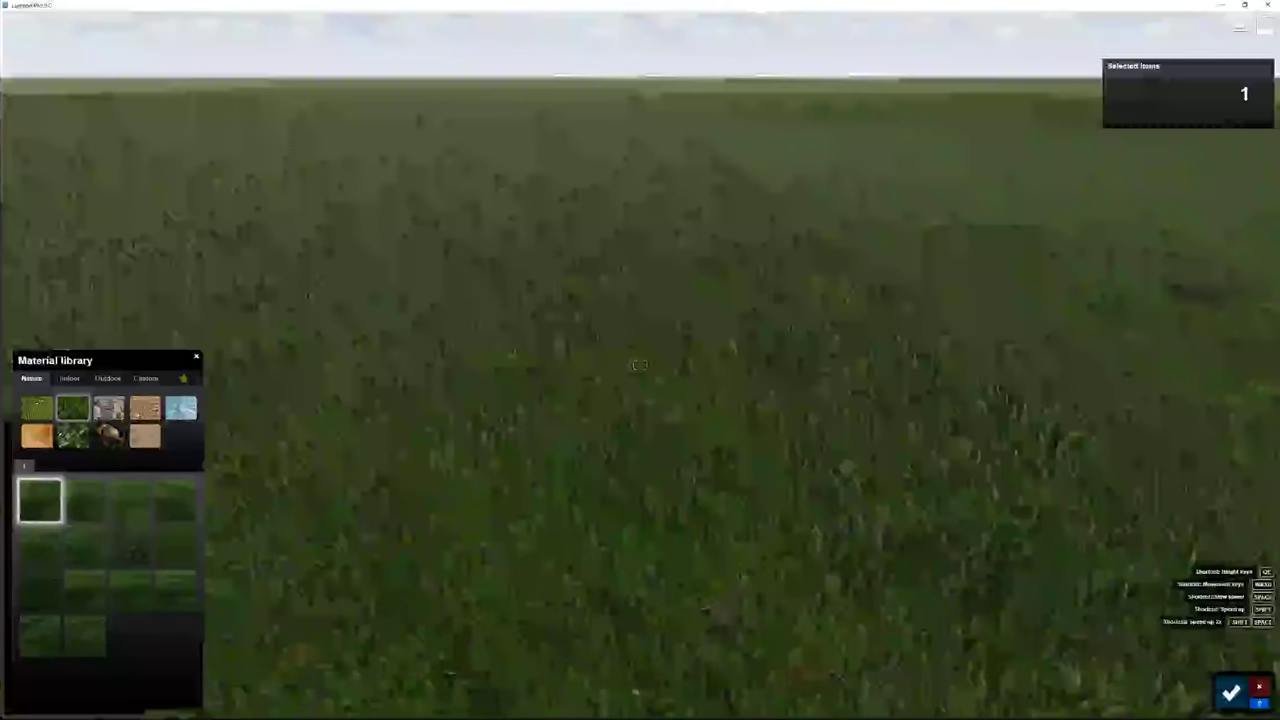
key(w)
right_drag(640, 364, 640, 364)
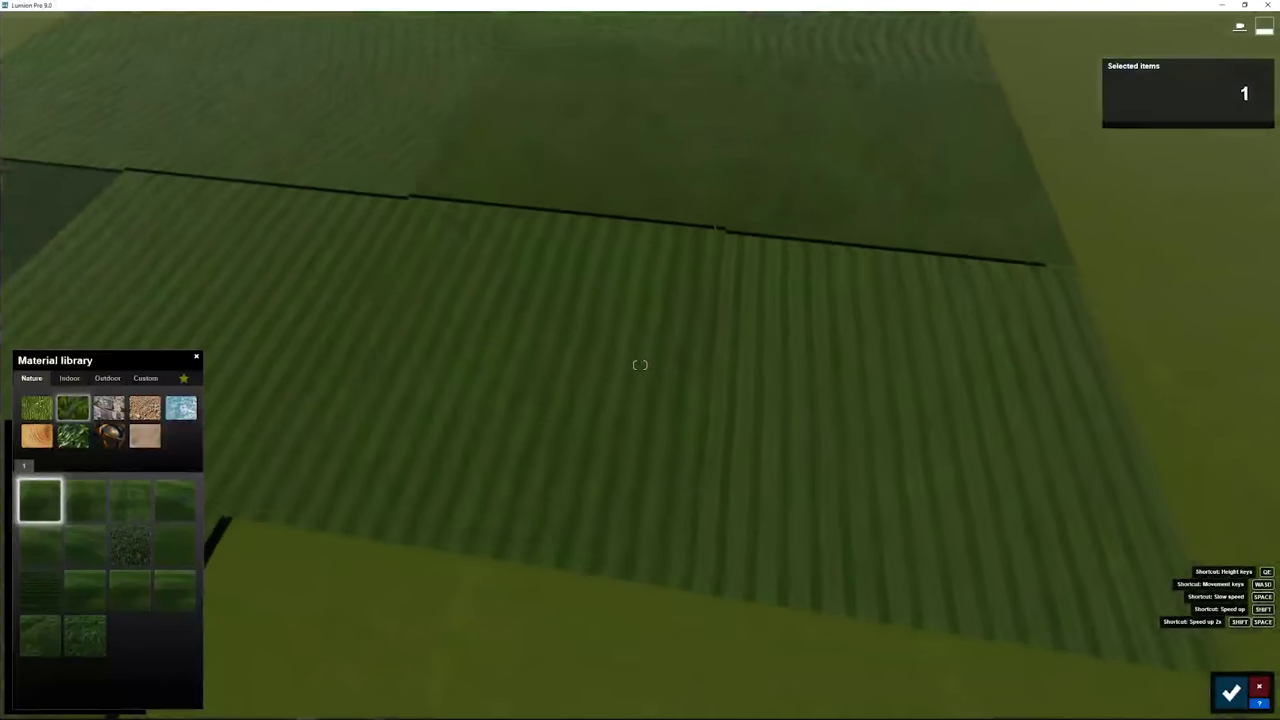
Examine the dark grass sample and the taller, uneven grass patch next to it at ground level
key(w)
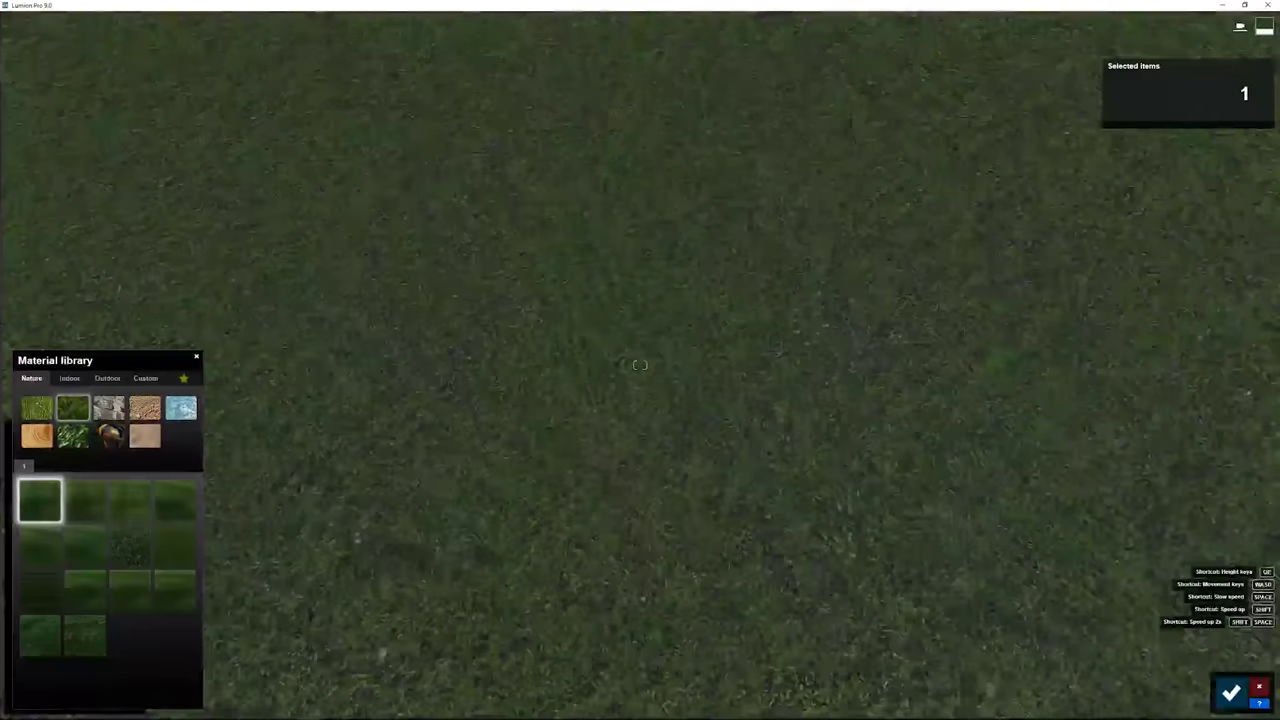
mouse_move(640, 364)
right_down()
mouse_move(640, 300)
mouse_move(640, 364)
right_up()
key(s)
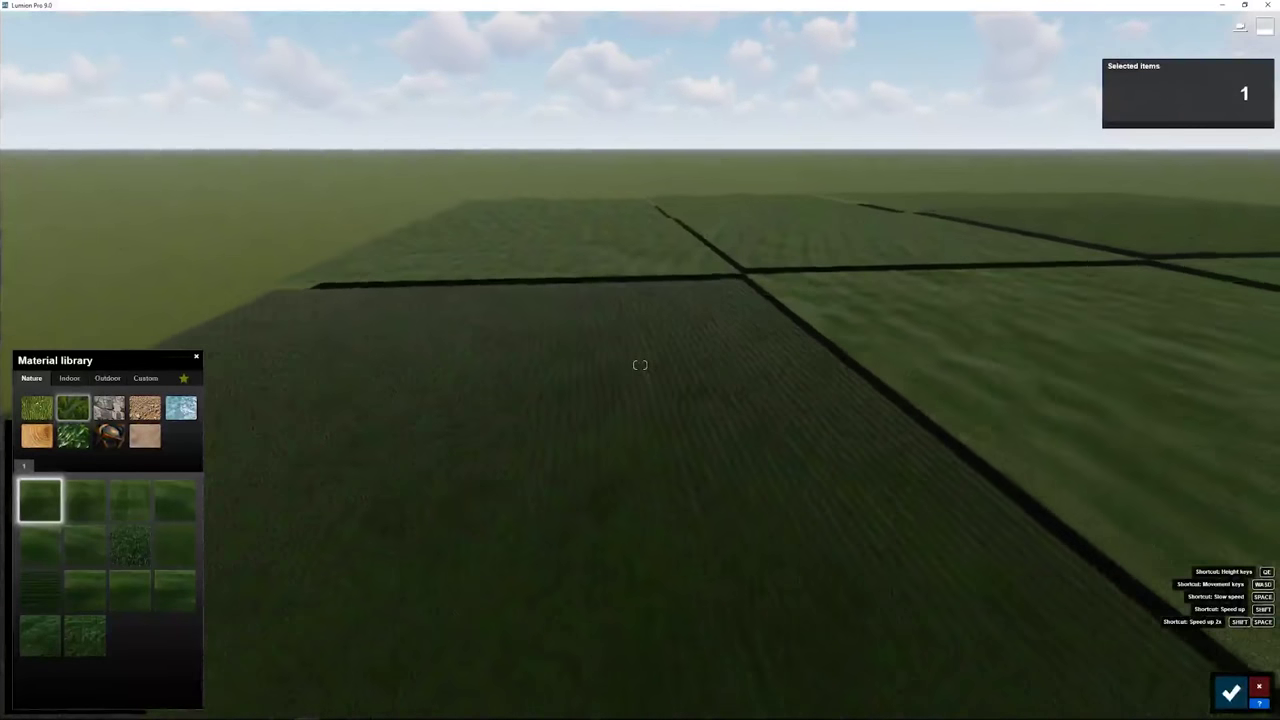
key(s)
right_drag(200, 480, 230, 604)
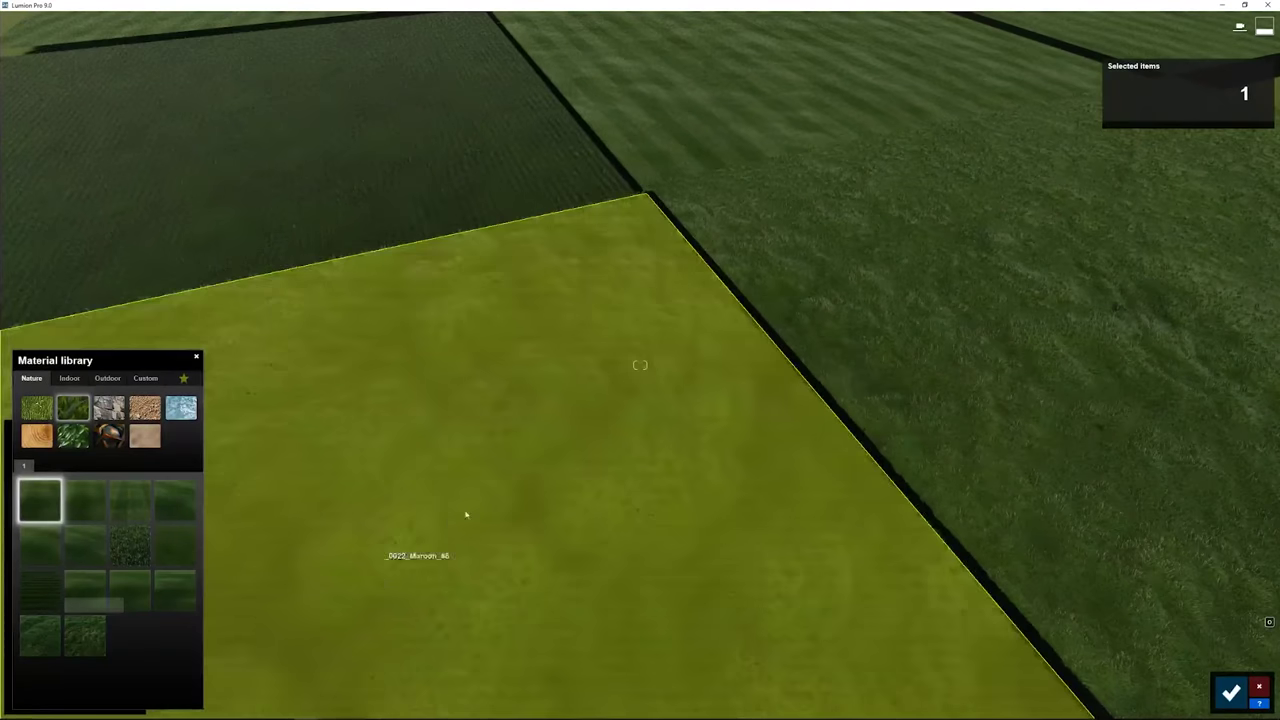
right_drag(466, 515, 468, 472)
key(e)
key(q)
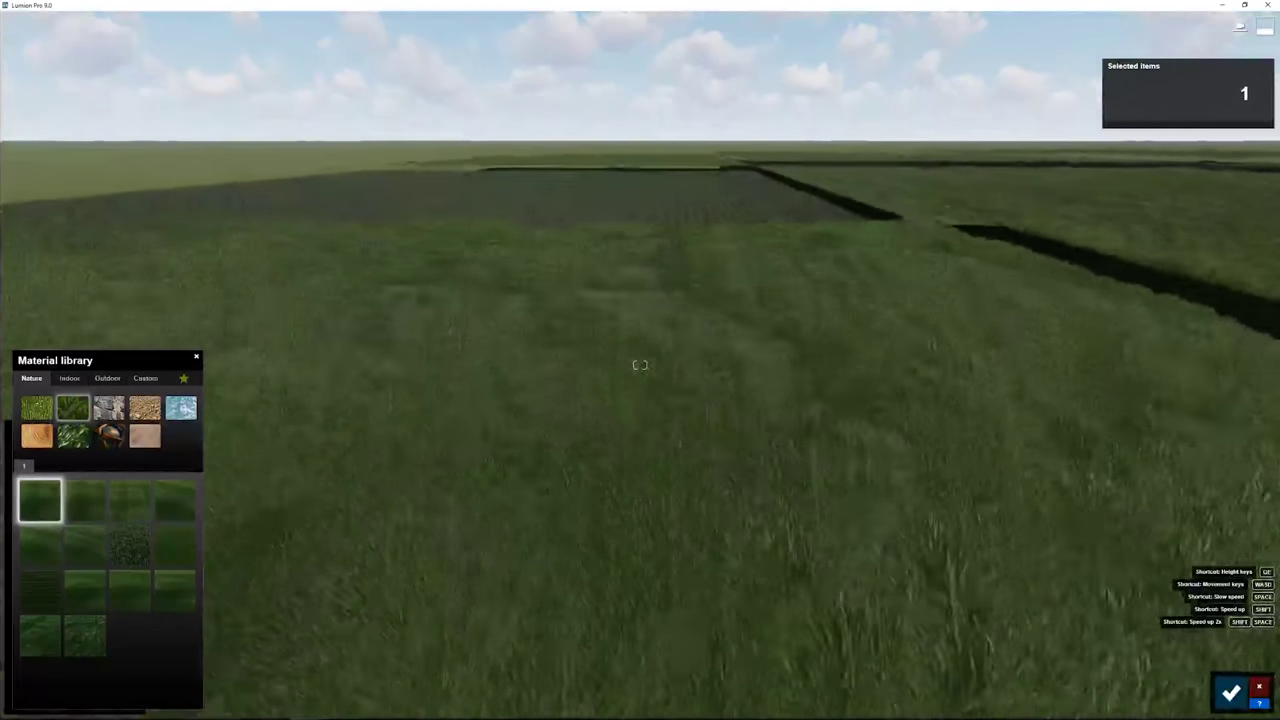
right_drag(640, 364, 640, 364)
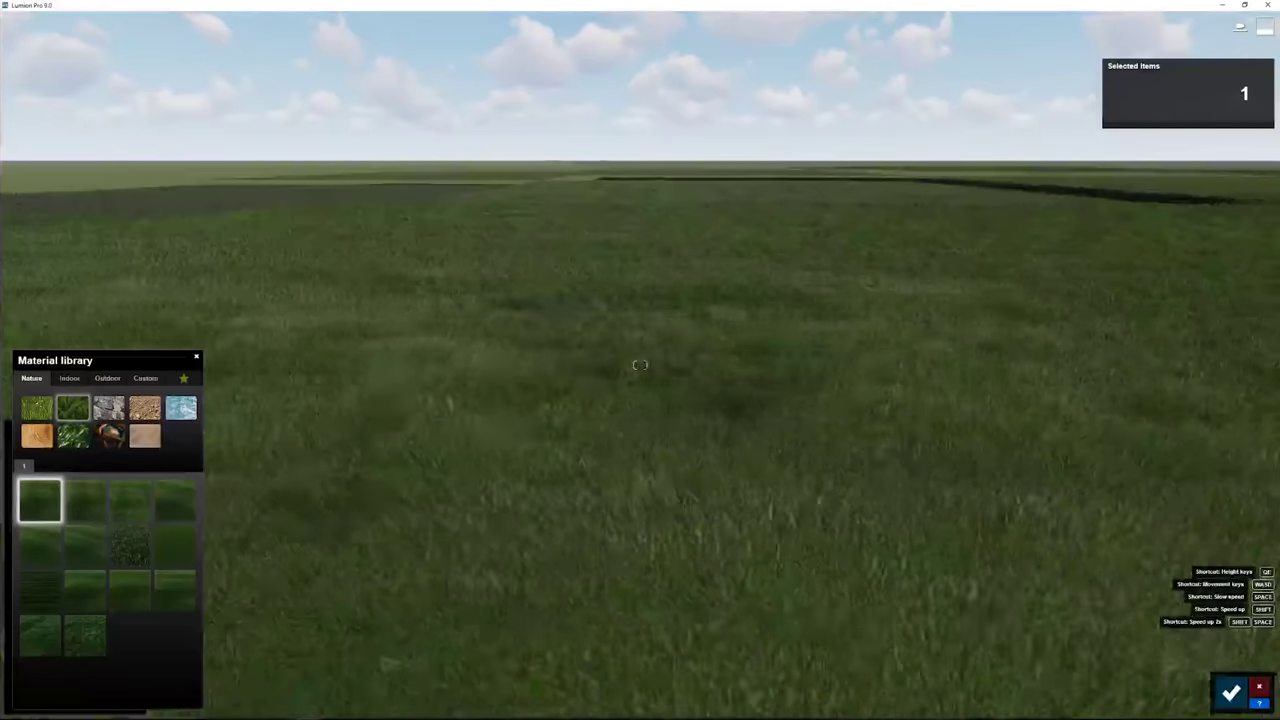
key(e)
key(q)
key(q)
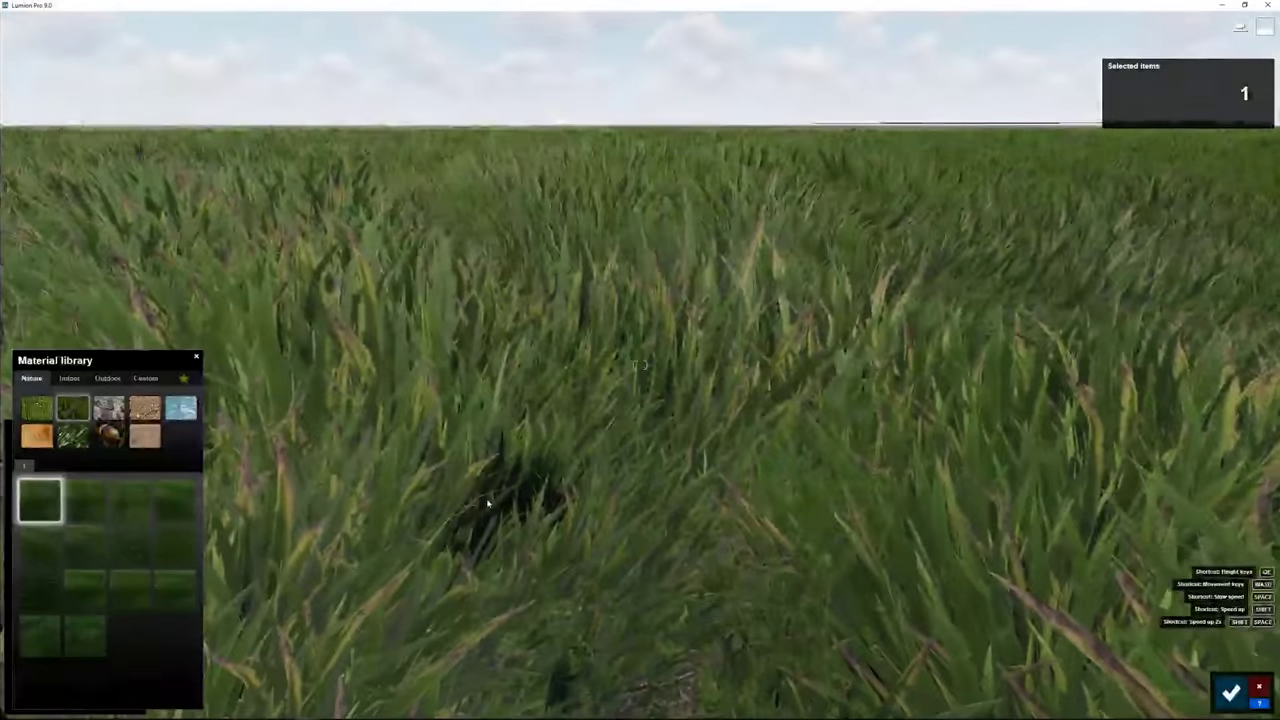
Examine the uneven wild grass patch up close, comparing its short blades with the tall tufts
key(q)
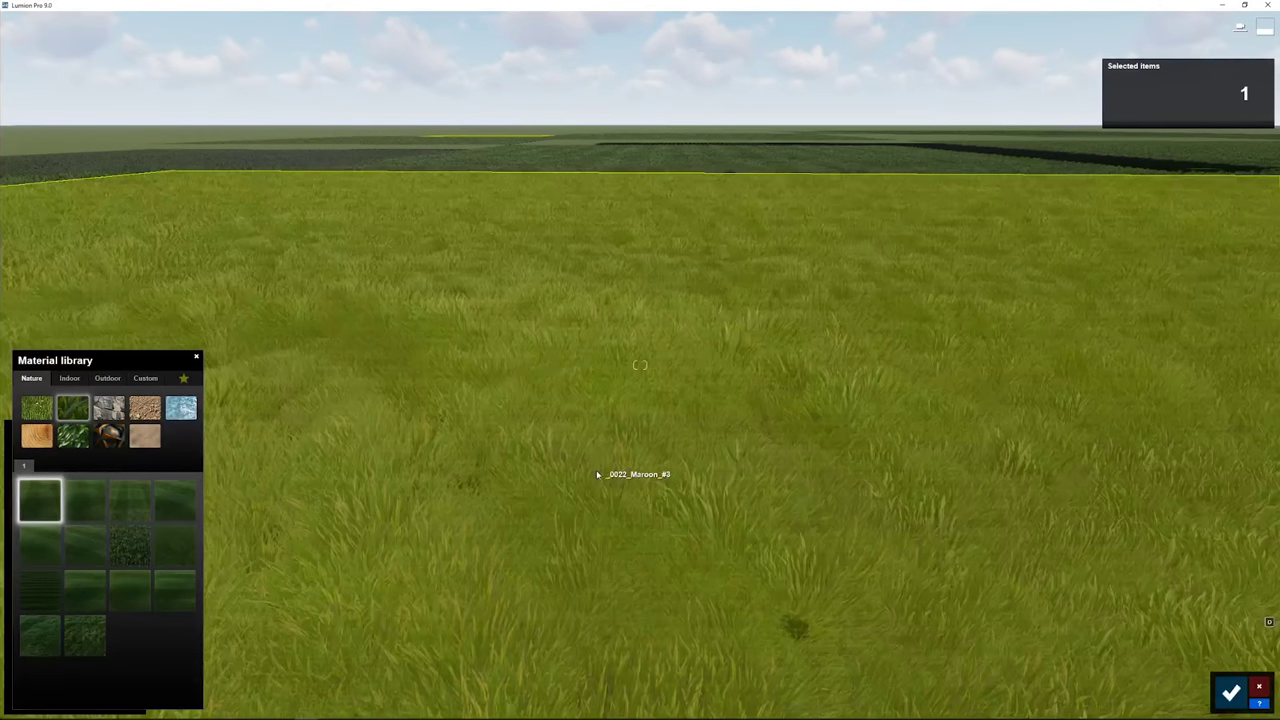
right_drag(597, 474, 435, 462)
right_drag(640, 365, 640, 430)
key(w)
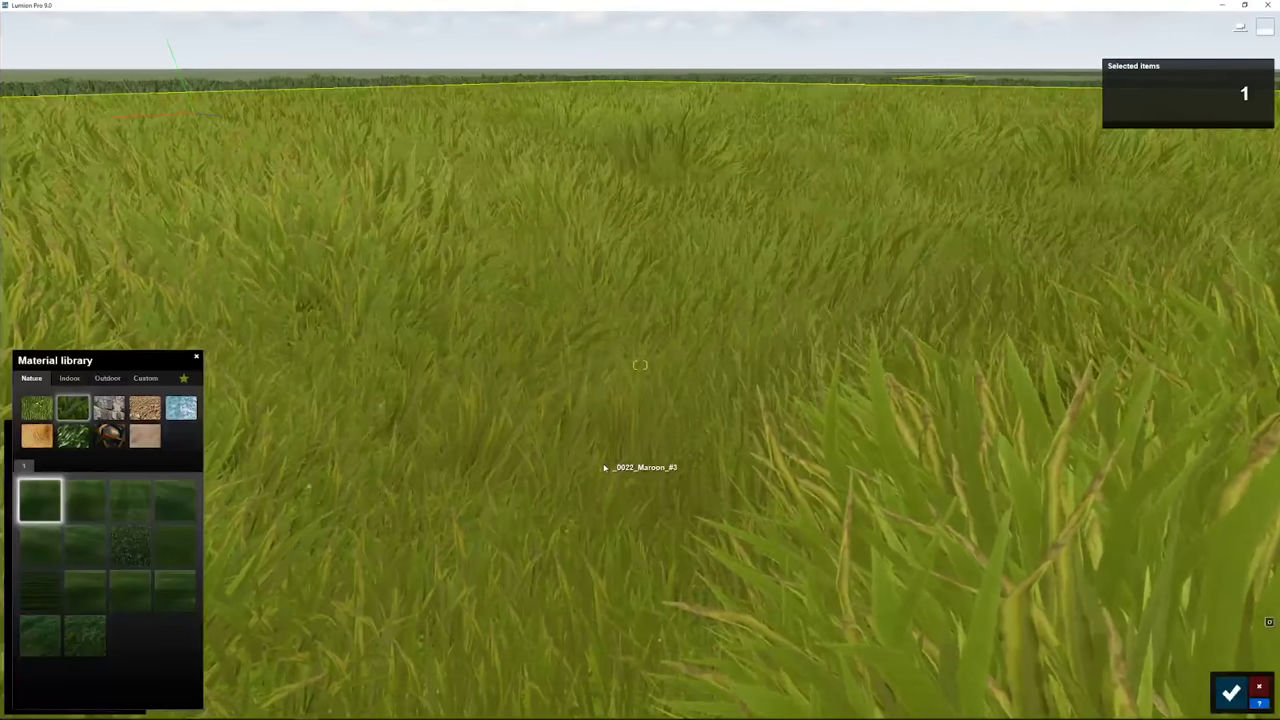
right_drag(604, 468, 676, 565)
right_drag(590, 285, 560, 298)
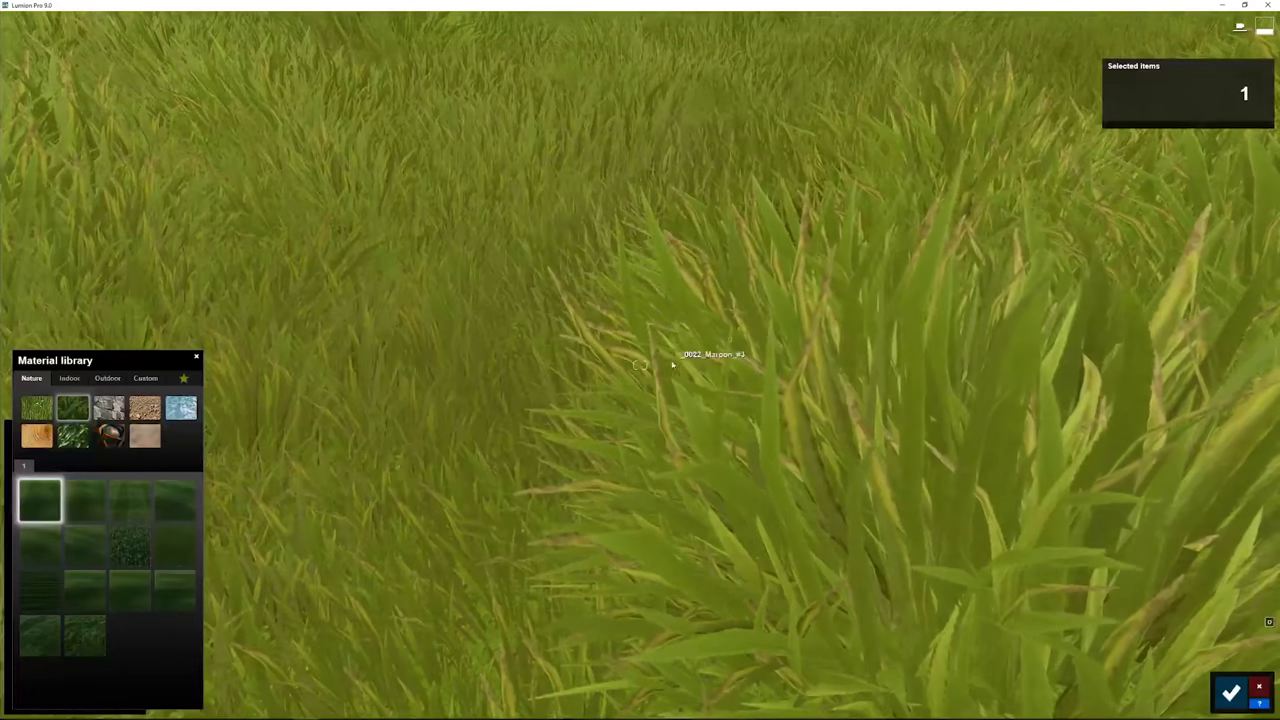
right_drag(670, 367, 641, 395)
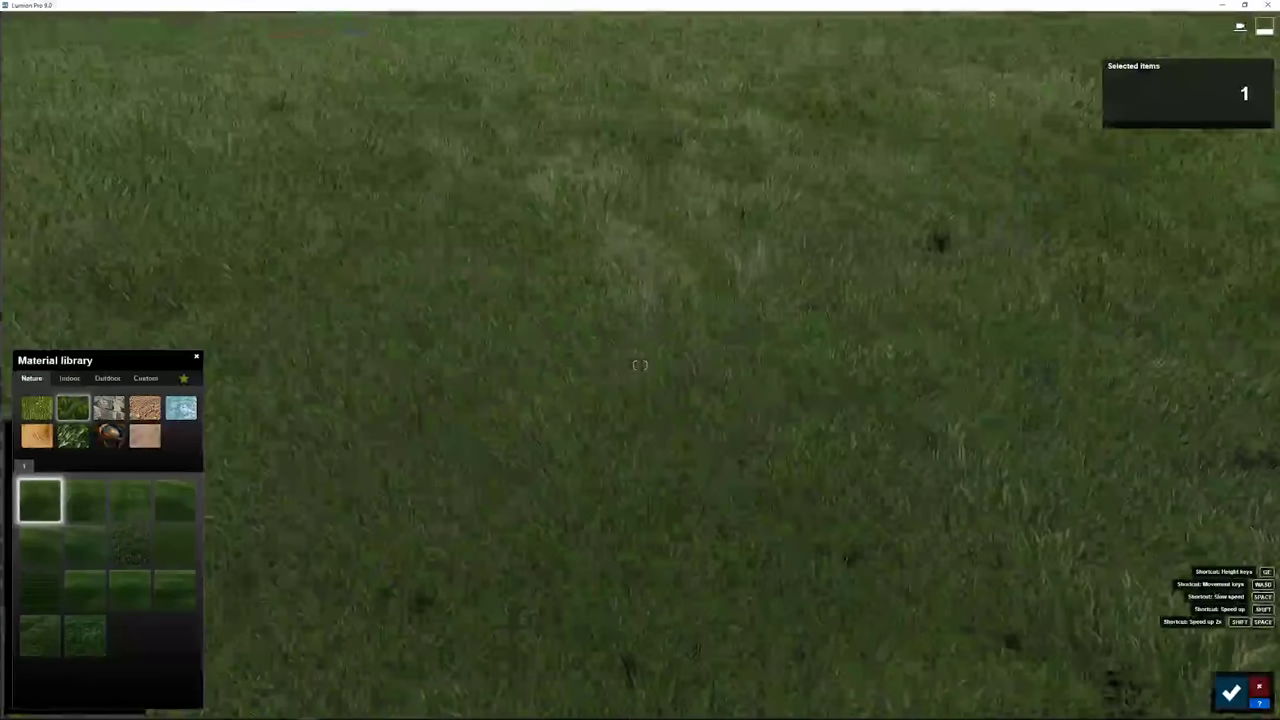
Compare the wild grass patch seen from above with its long blades seen at close range
scroll(661, 370, down, 1)
key(e)
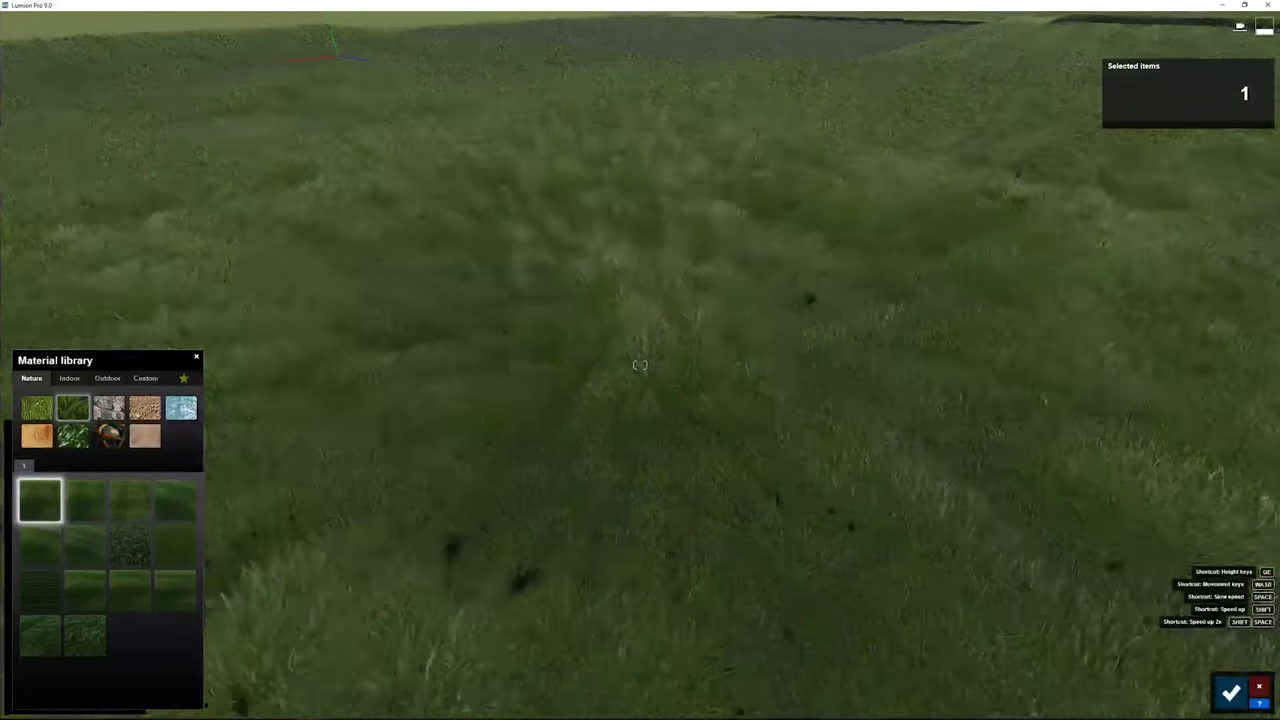
key(e)
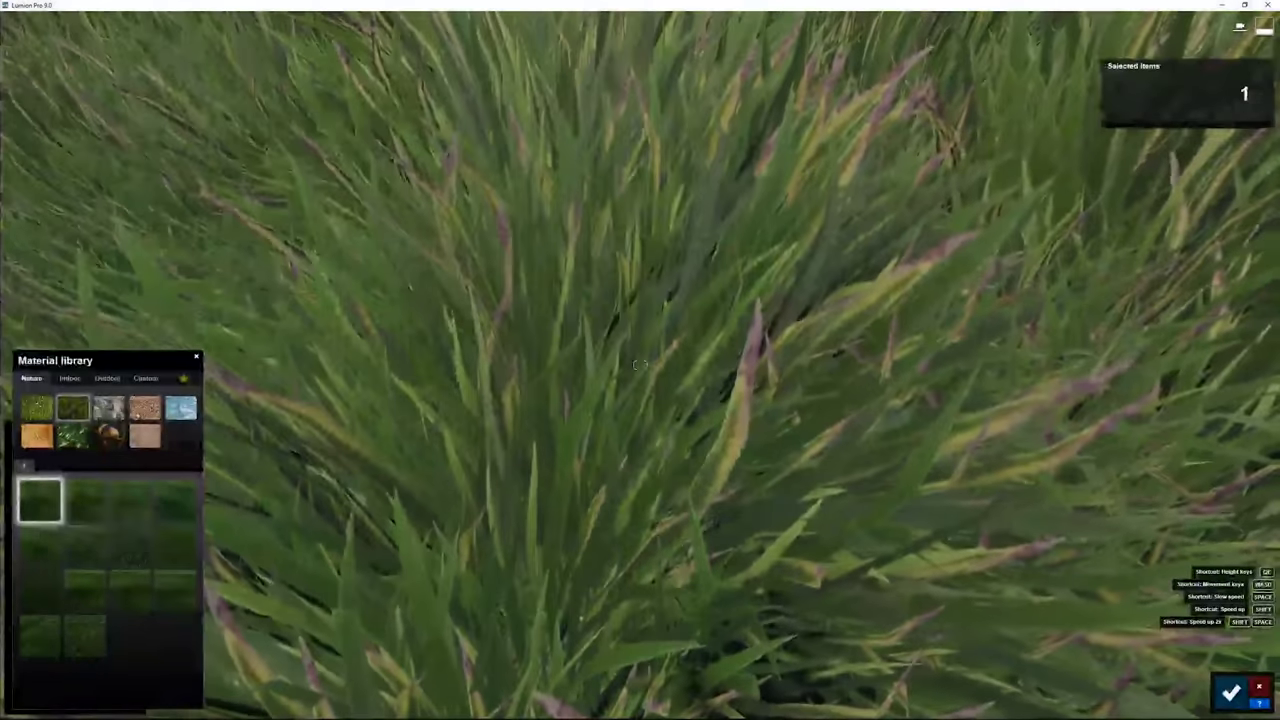
right_drag(640, 365, 636, 396)
key(q)
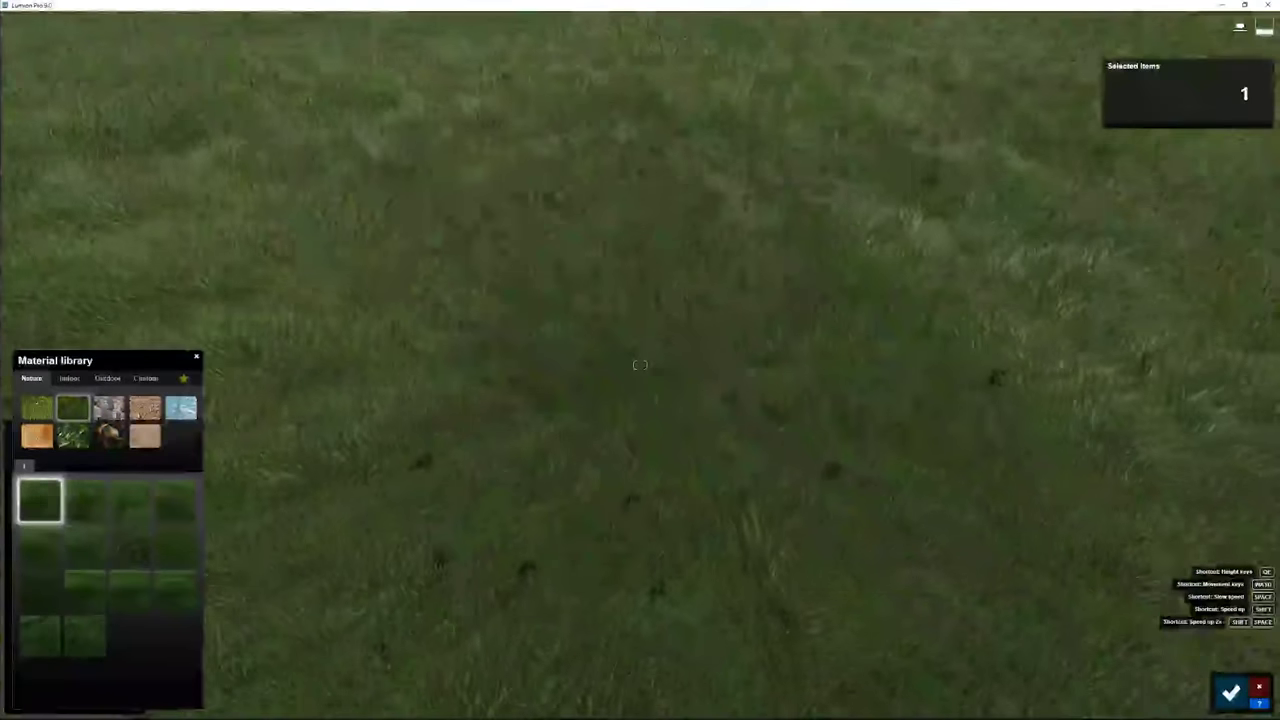
key(q)
right_drag(640, 365, 667, 369)
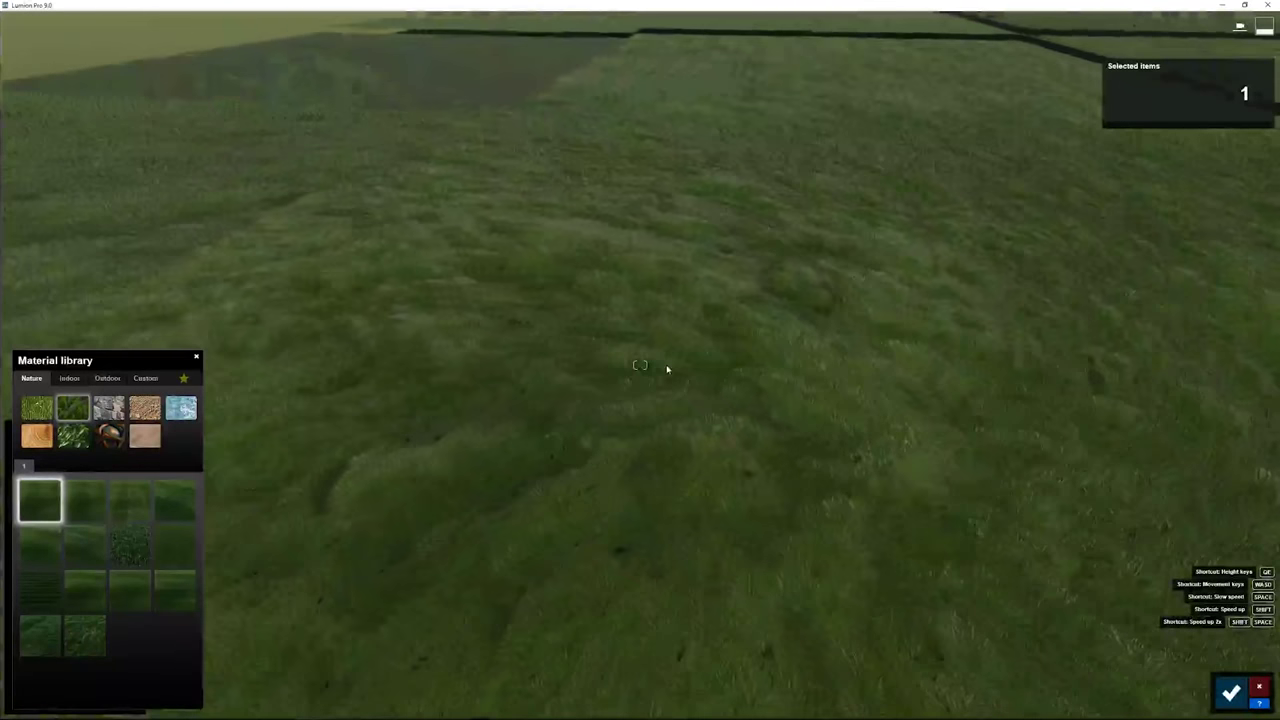
Open the material properties of the Wild Grass 02 patch and view its grass settings
key(w)
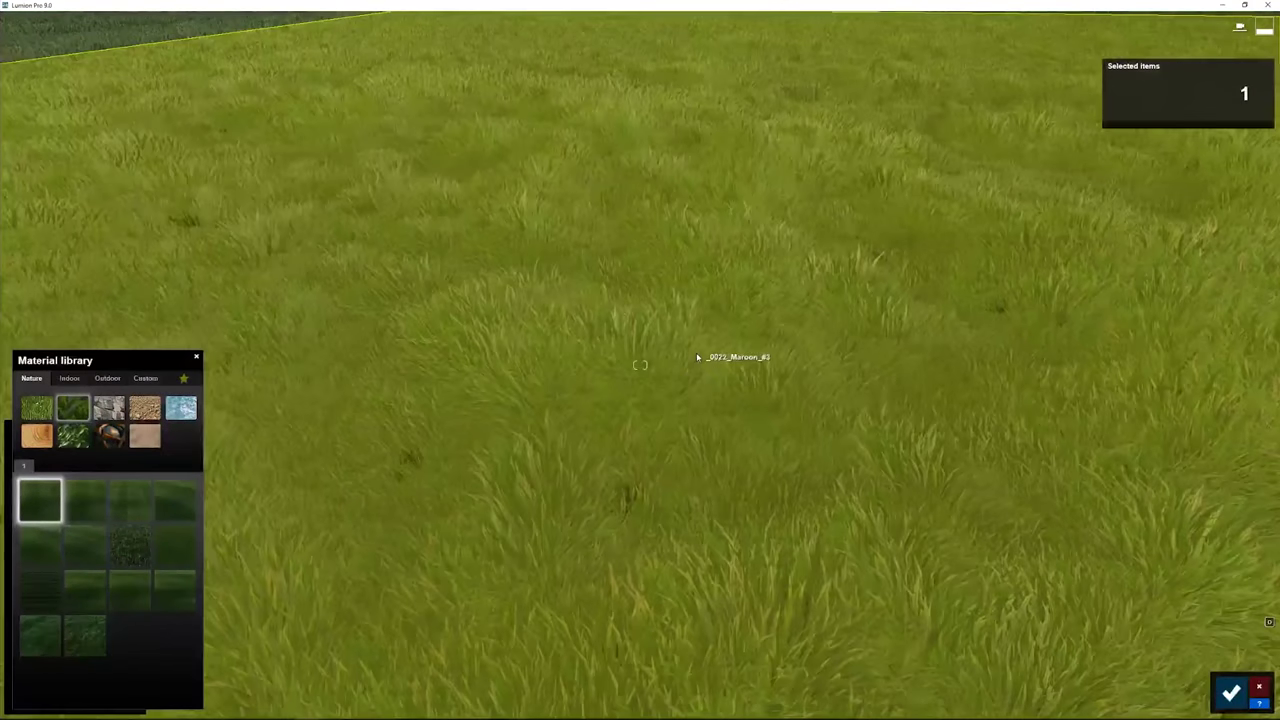
click(697, 357)
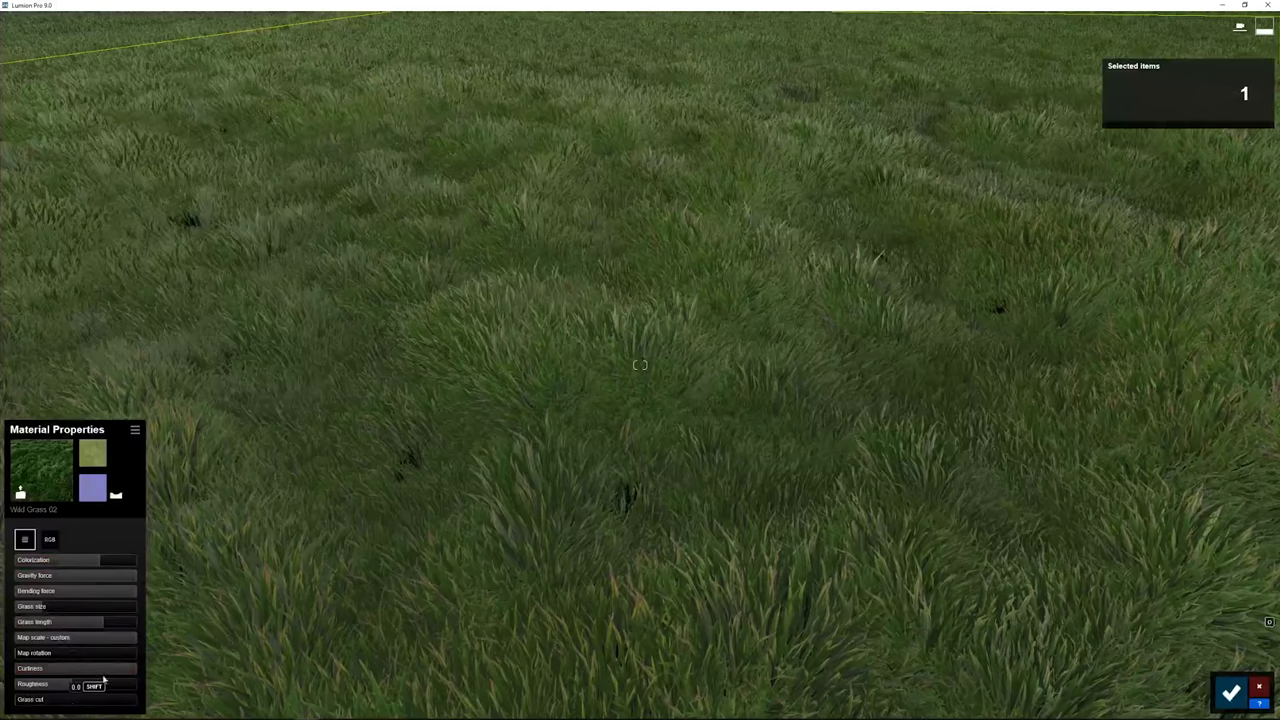
right_drag(420, 480, 420, 342)
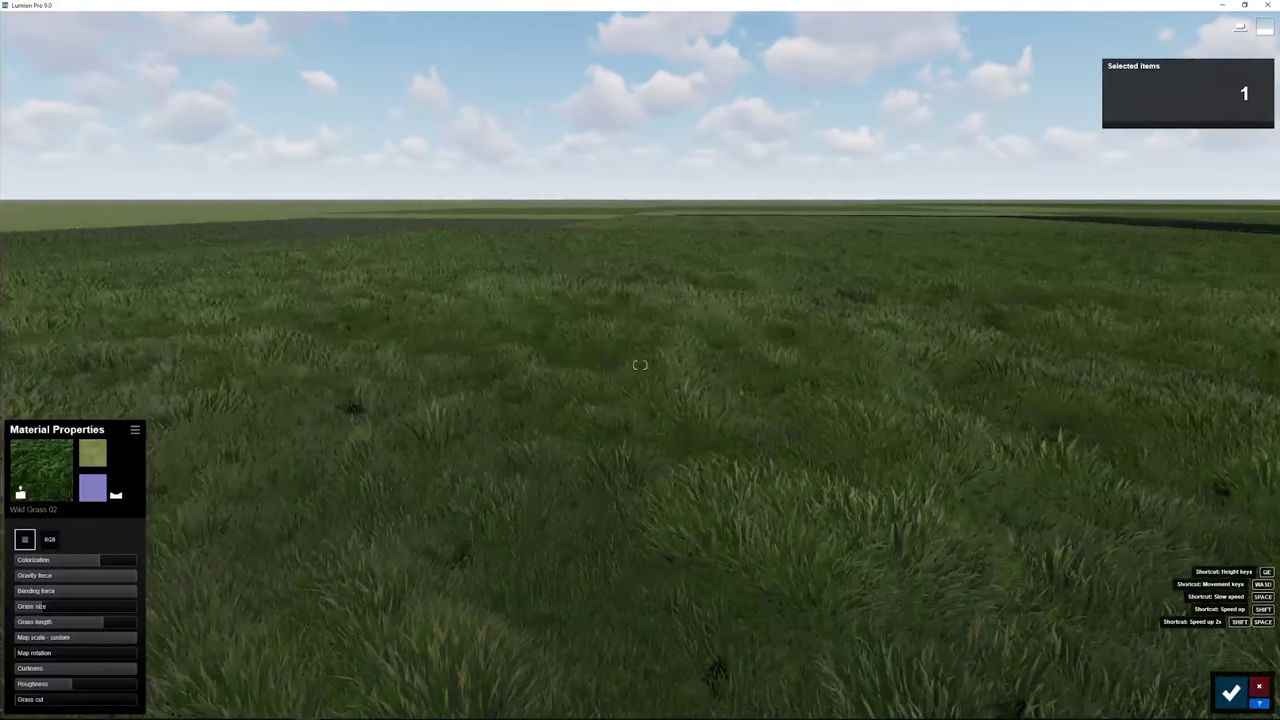
Go to the grass-covered sphere and view the whole object from a distance
right_drag(603, 434, 400, 330)
key(q)
right_drag(640, 366, 500, 425)
key(w)
key(s)
right_drag(590, 425, 781, 441)
key(w)
key(w)
right_drag(684, 415, 546, 421)
key(w)
key(s)
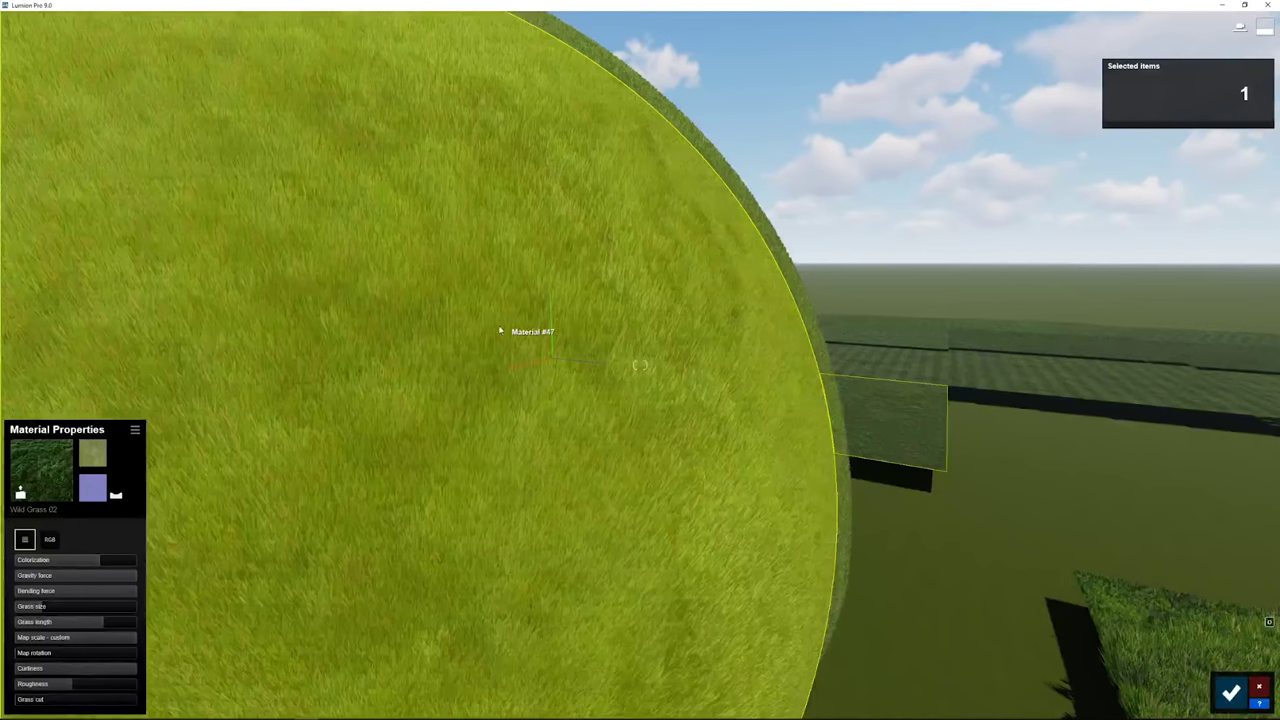
mouse_move(500, 330)
right_down()
mouse_move(506, 354)
mouse_move(514, 340)
right_up()
key(s)
key(s)
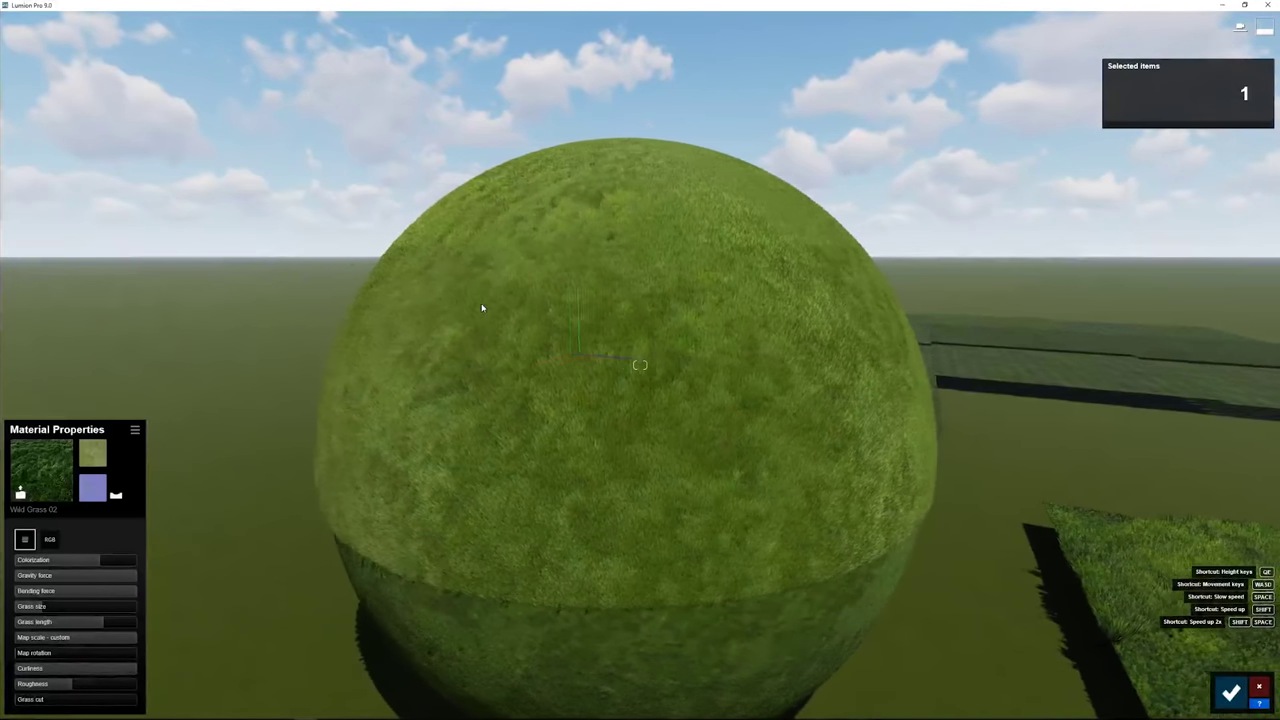
Examine where the 3D grass stops around the sphere's middle and how it covers the upper half
key(e)
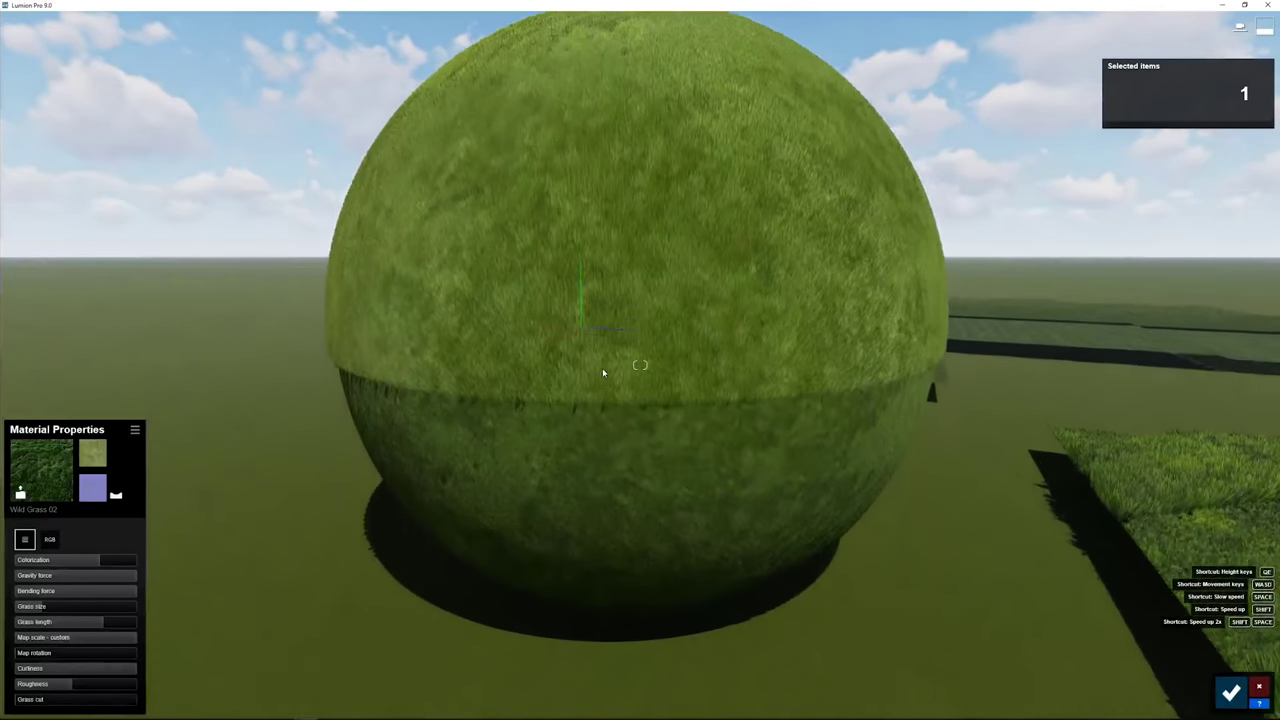
key(e)
right_drag(603, 373, 653, 332)
key(w)
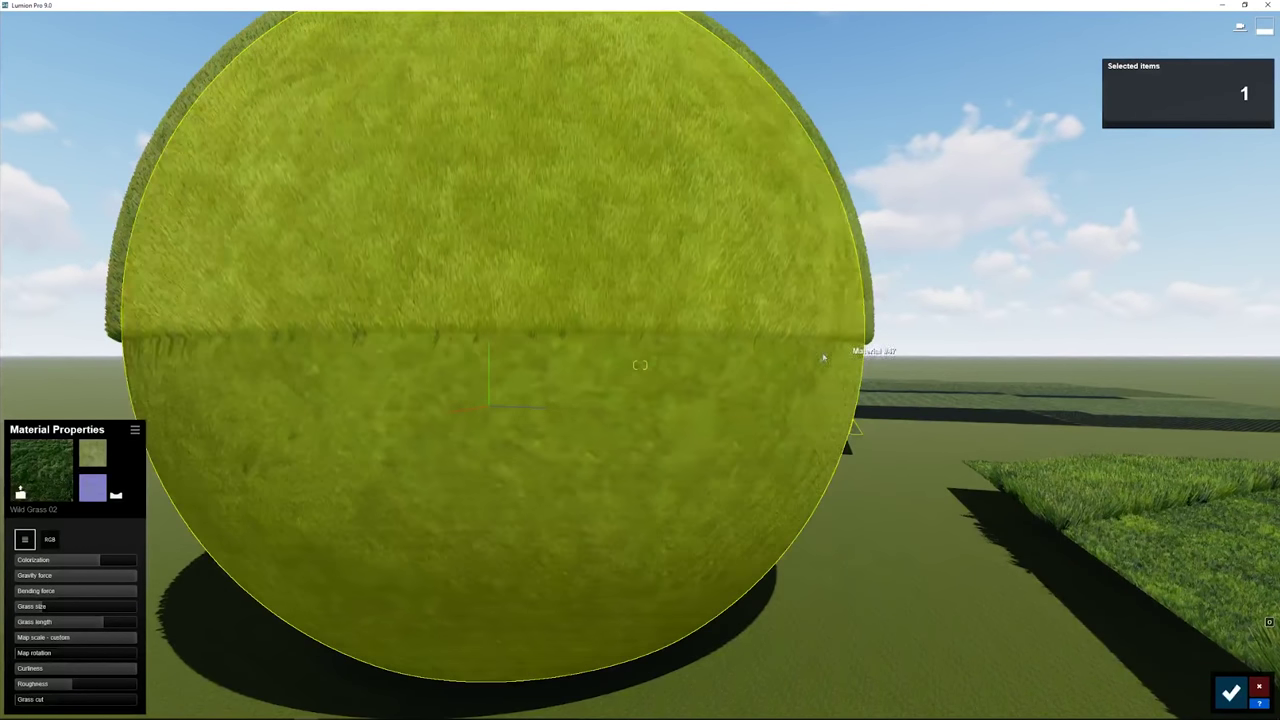
key(w)
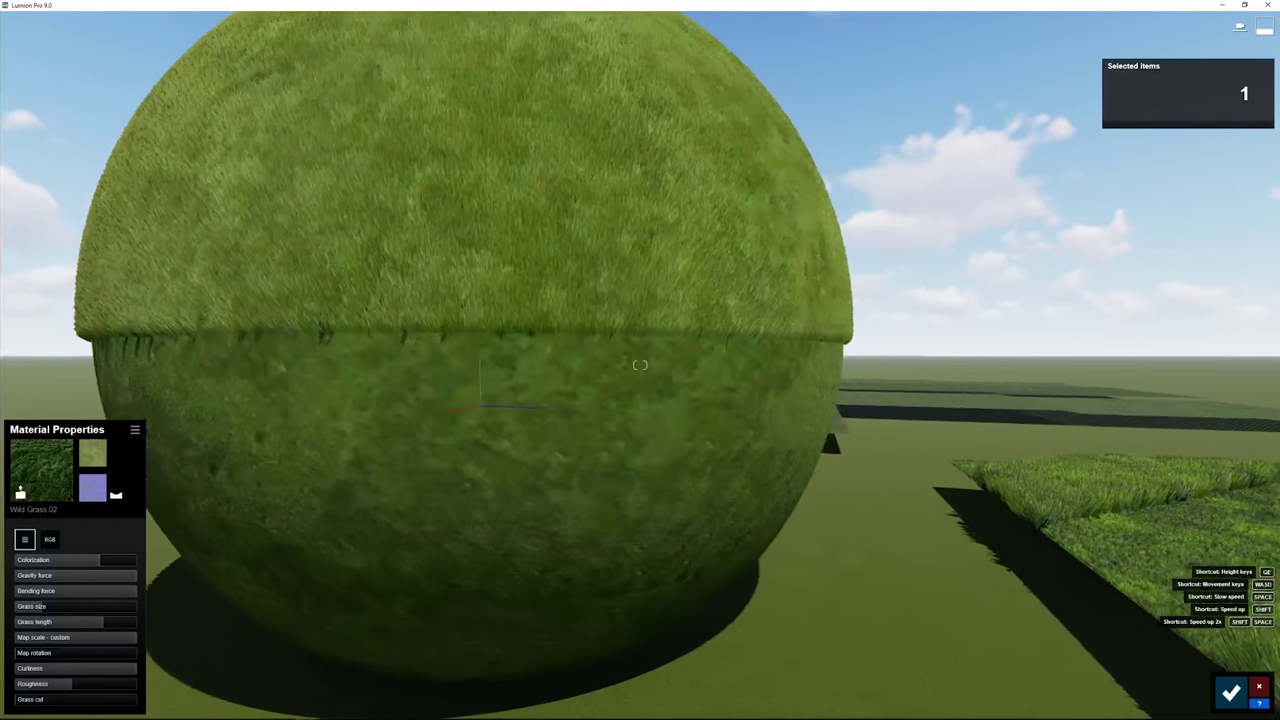
key(s)
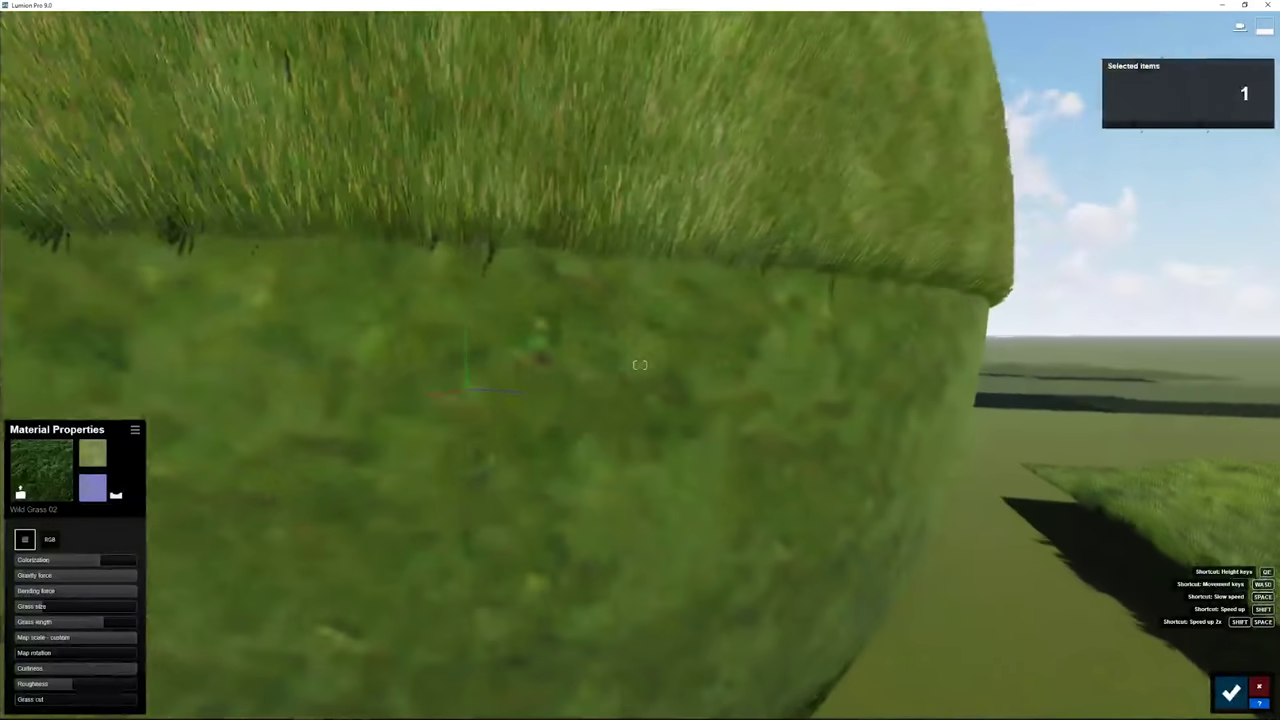
key(w)
key(s)
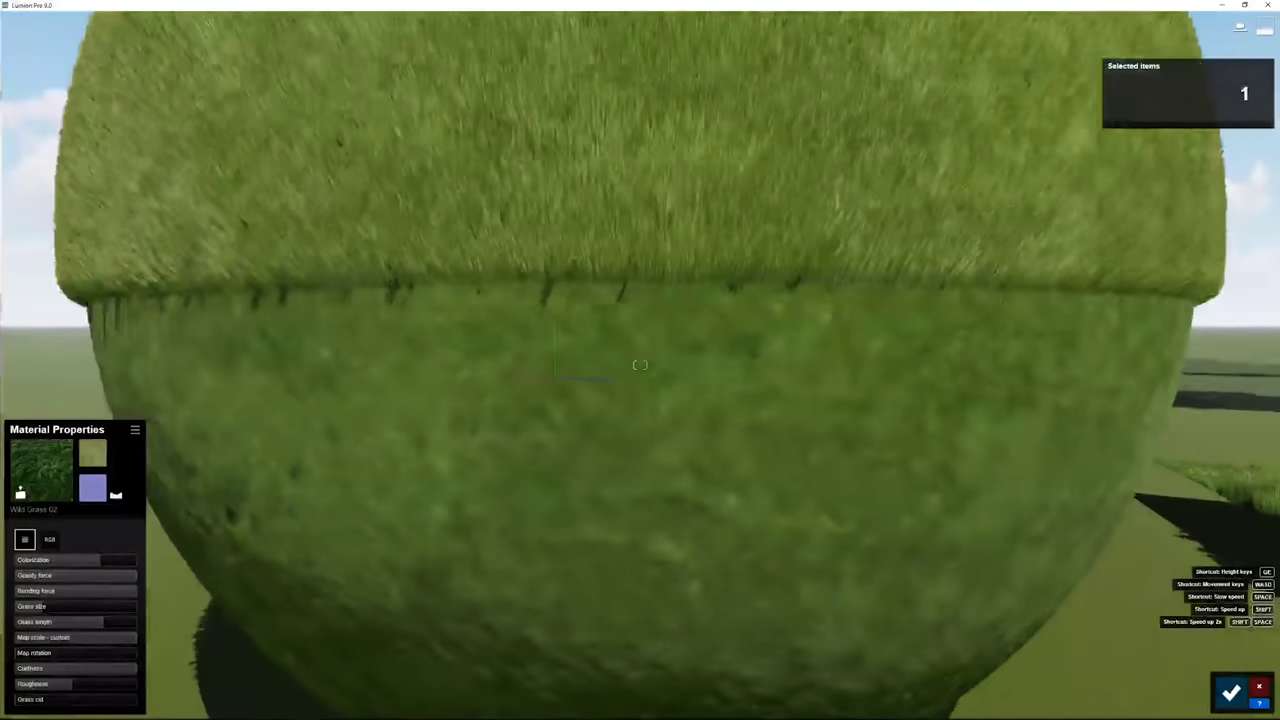
key(w)
key(q)
key(q)
key(s)
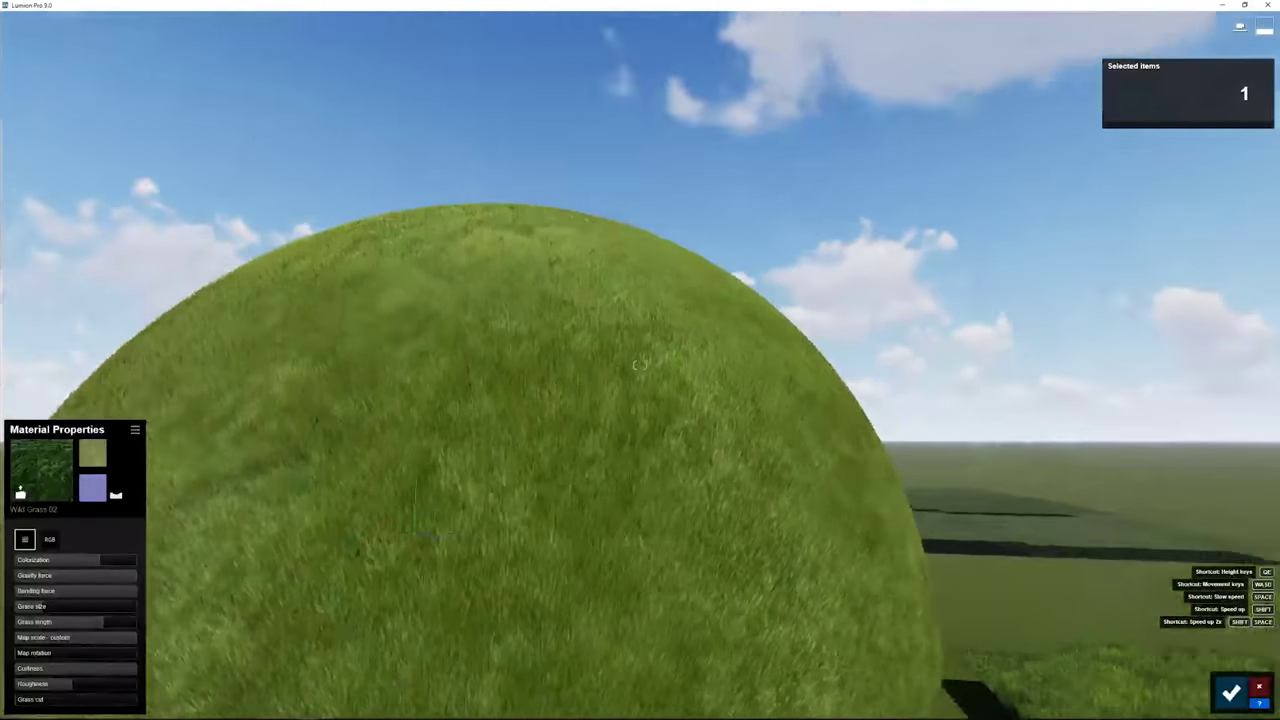
key(w)
right_drag(730, 292, 675, 284)
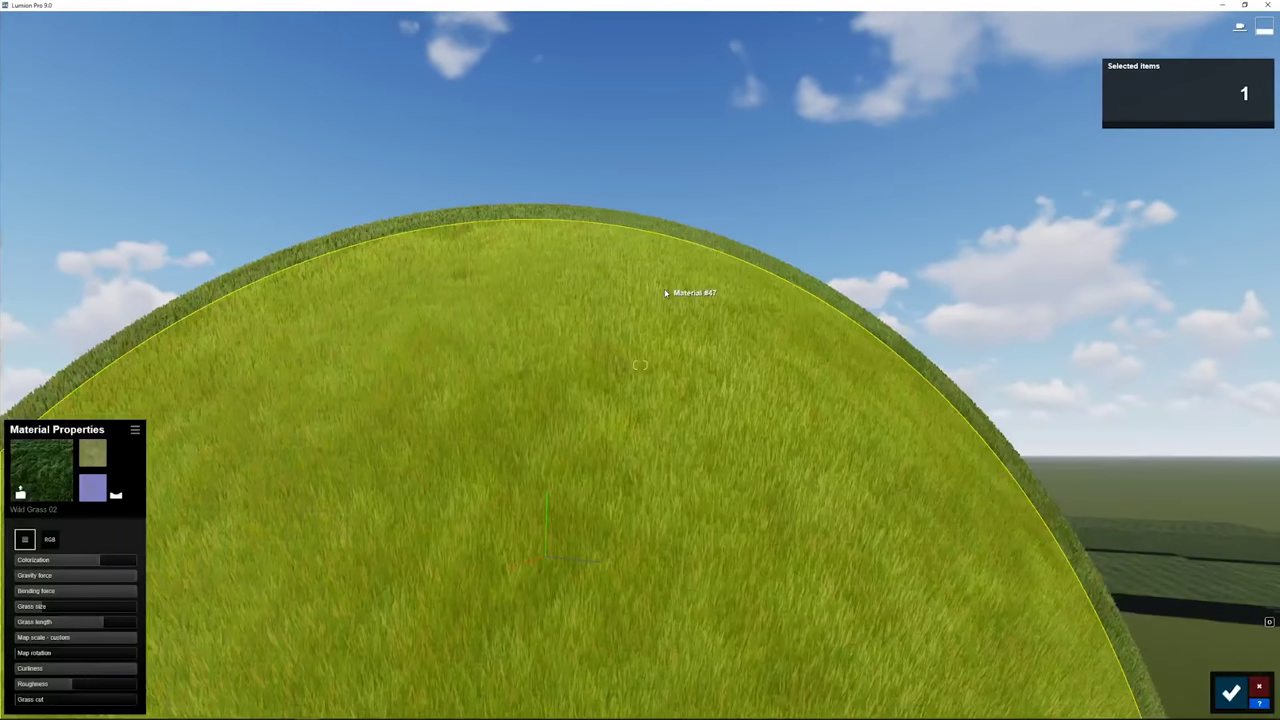
Open the sphere's grass material and apply Clean Cut Grass 02 from the Nature 3D Grass set
right_drag(646, 348, 652, 376)
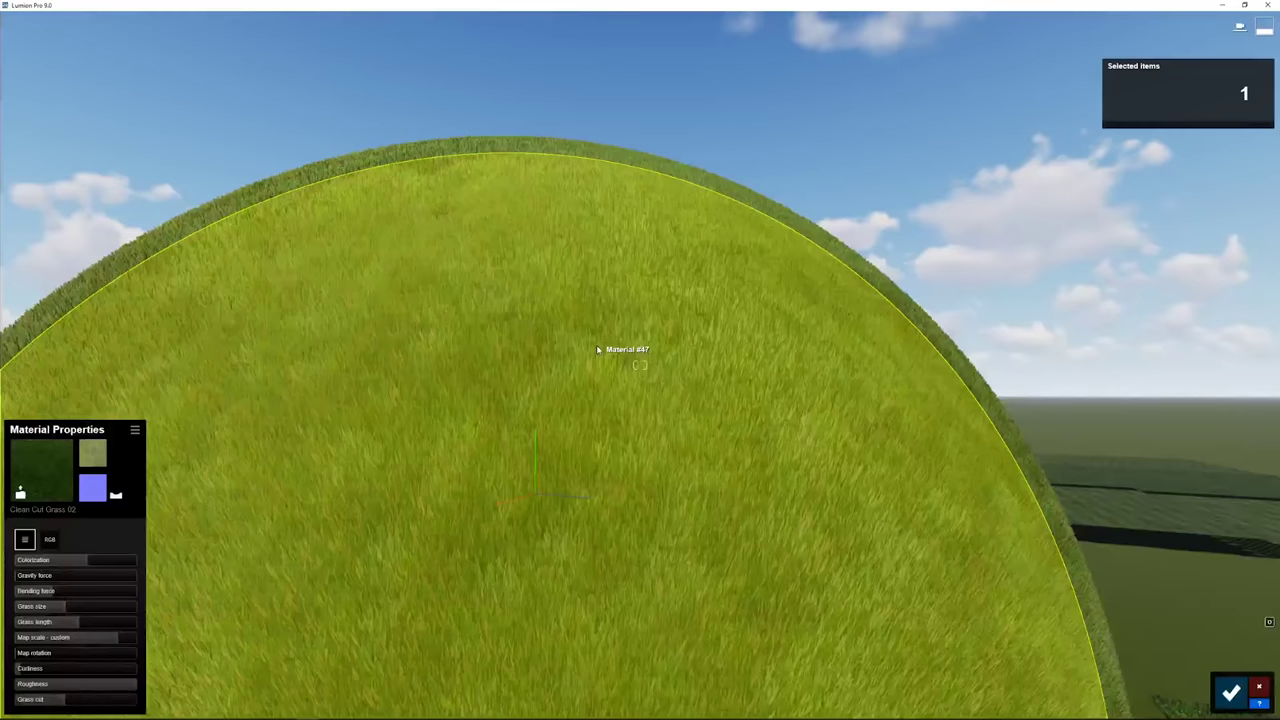
right_drag(598, 350, 601, 358)
key(s)
key(w)
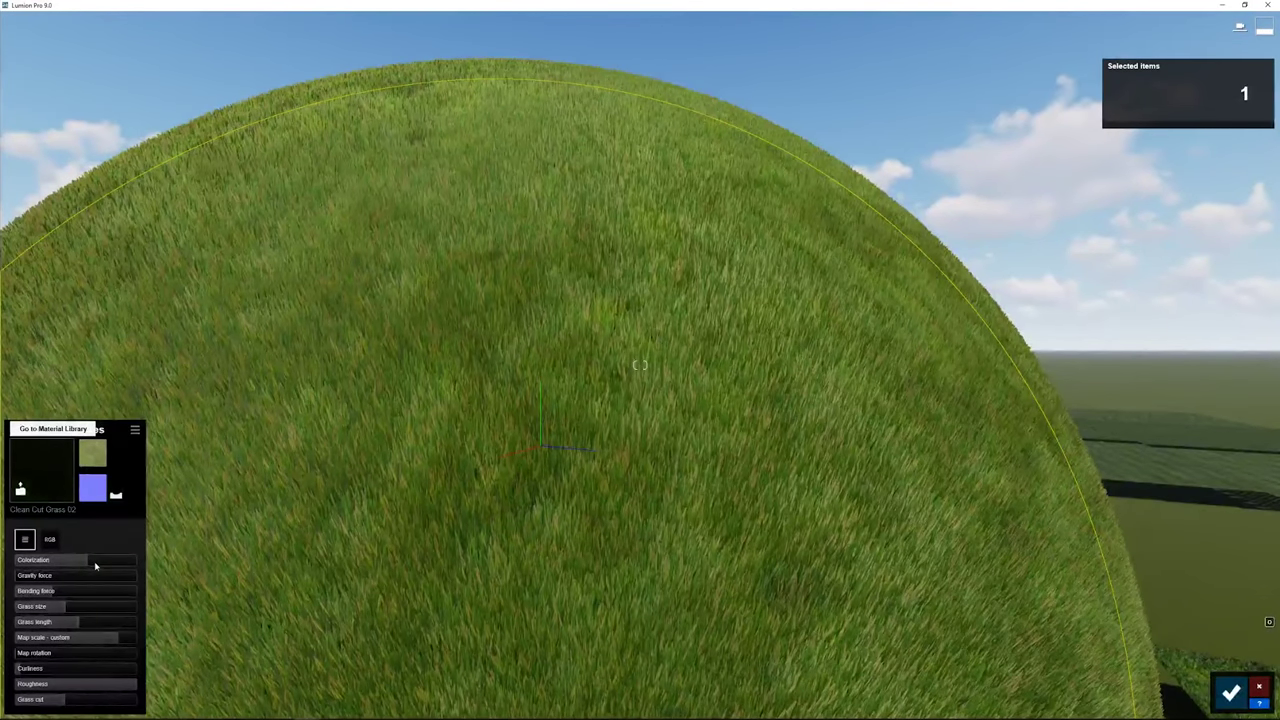
click(138, 551)
click(176, 549)
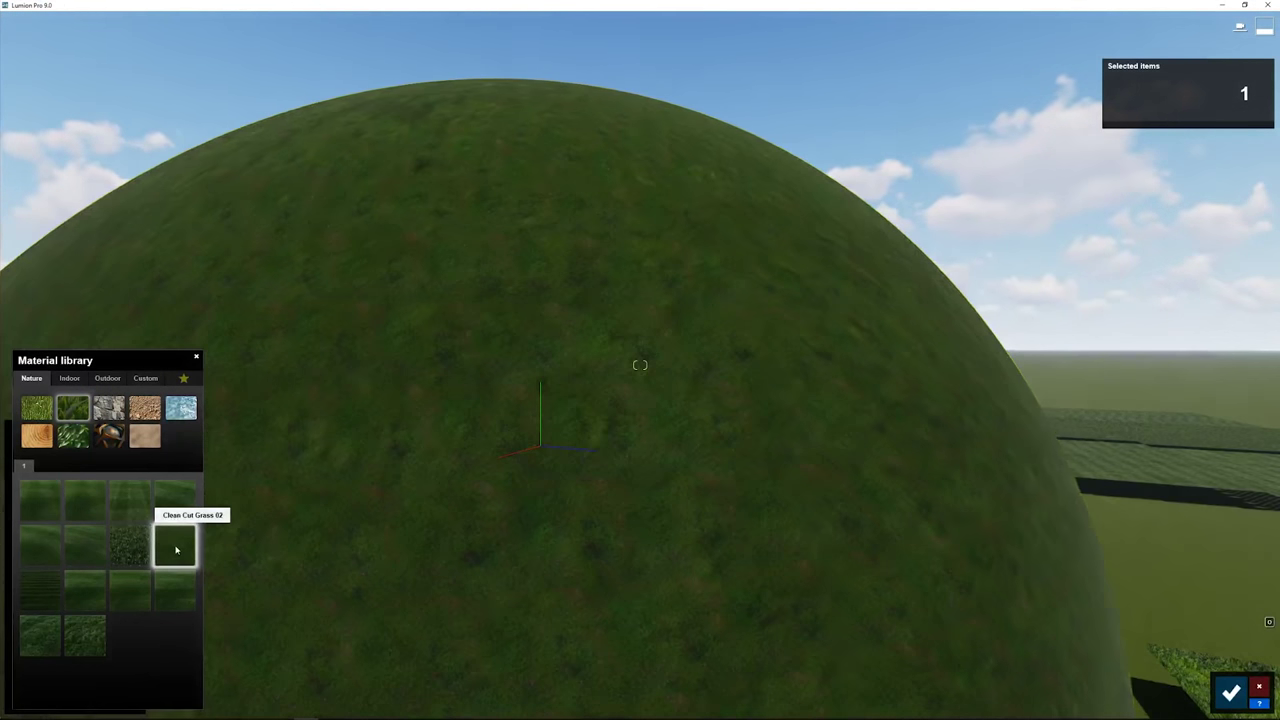
Adjust the grass size and grass length of the sphere's material and check the blades up close
drag(38, 608, 77, 623)
right_drag(385, 536, 421, 523)
key(s)
key(w)
key(w)
key(s)
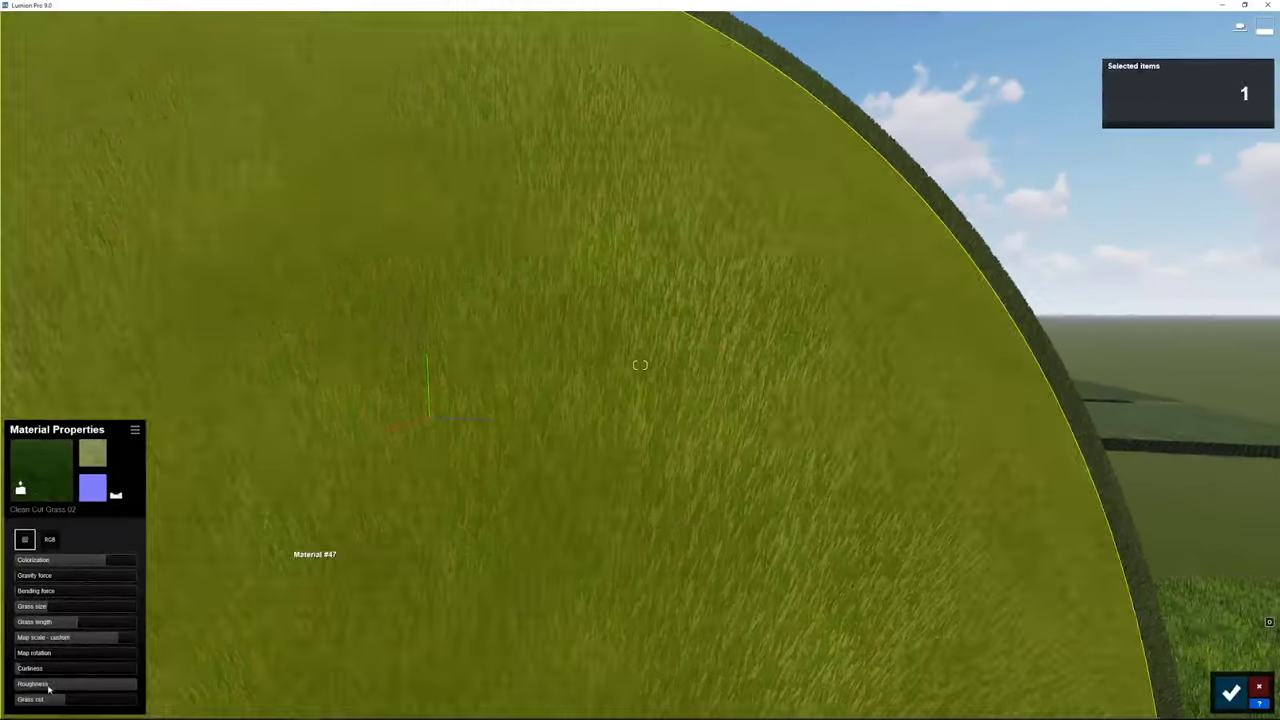
Lower the grass cut of the sphere's material to nearly zero and check it from farther back
drag(48, 698, 20, 708)
key(s)
key(s)
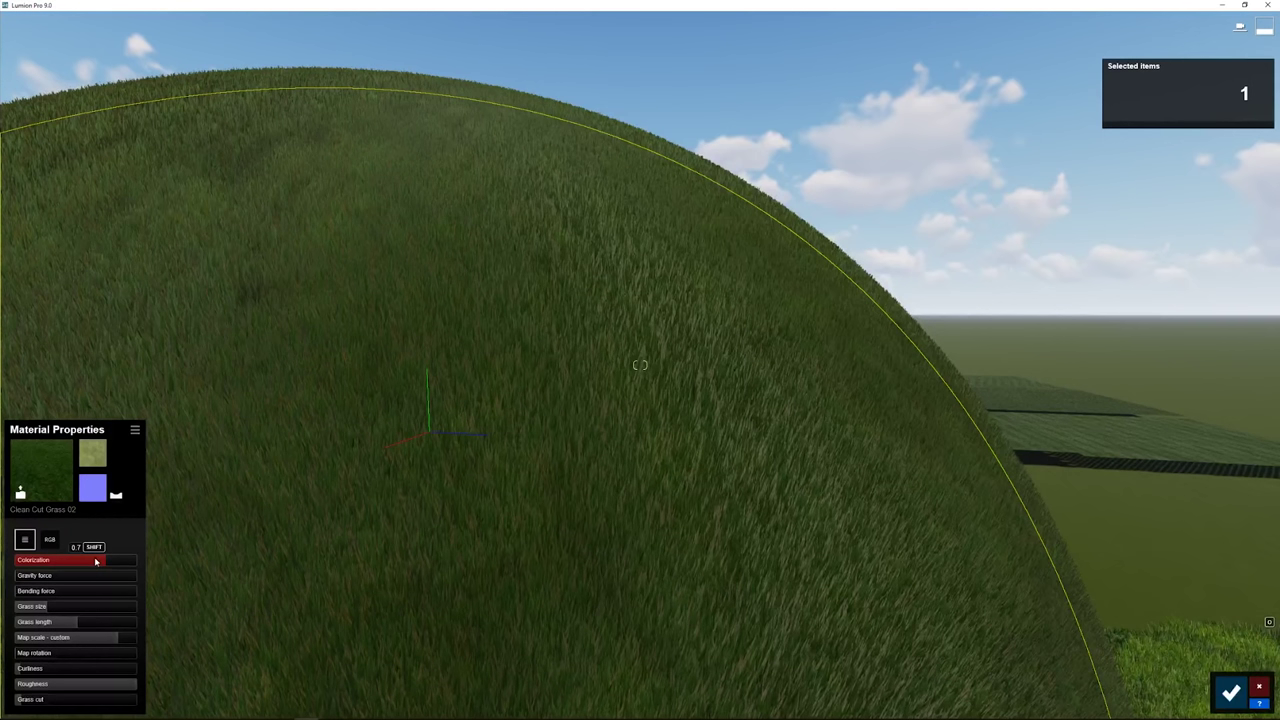
Change the colorization colour of the sphere's grass to a lighter green
click(51, 541)
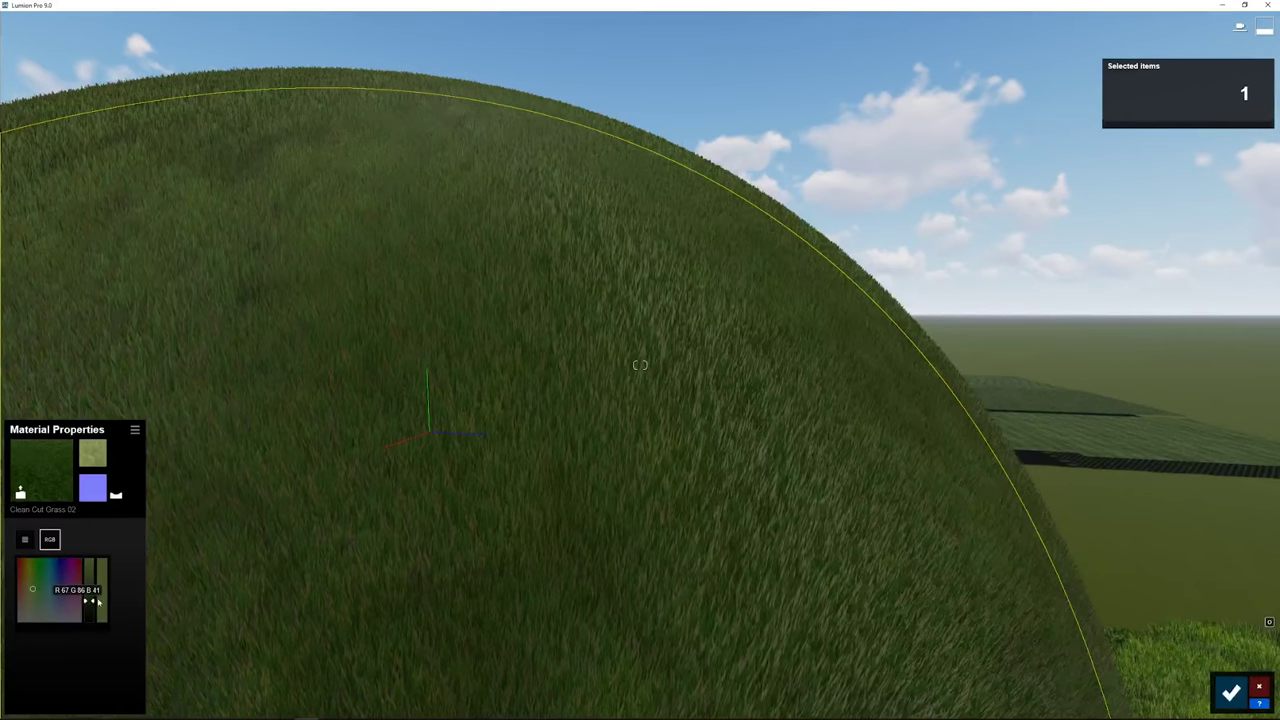
drag(89, 602, 36, 601)
click(56, 586)
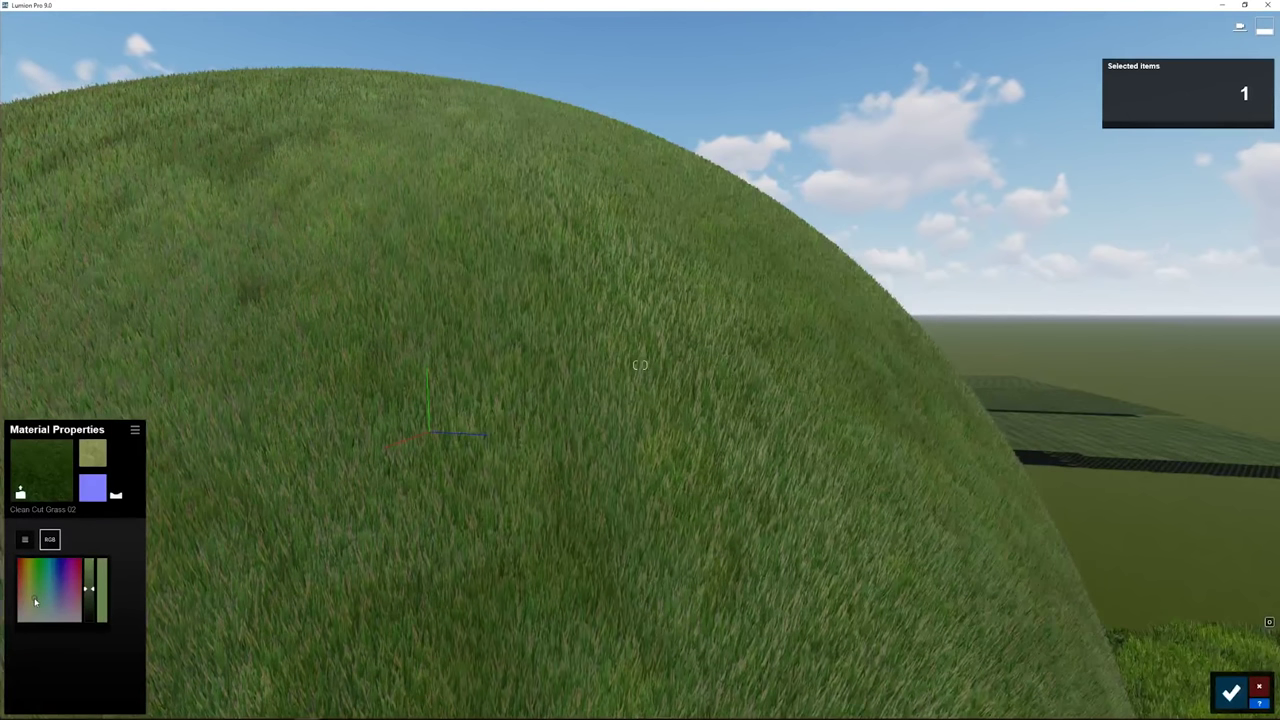
Try the sphere's grass with minimal colorization, and set the colorization to about 0.4
click(25, 540)
drag(100, 565, 10, 558)
right_drag(300, 548, 300, 590)
key(s)
key(w)
right_drag(312, 530, 343, 526)
drag(30, 557, 57, 566)
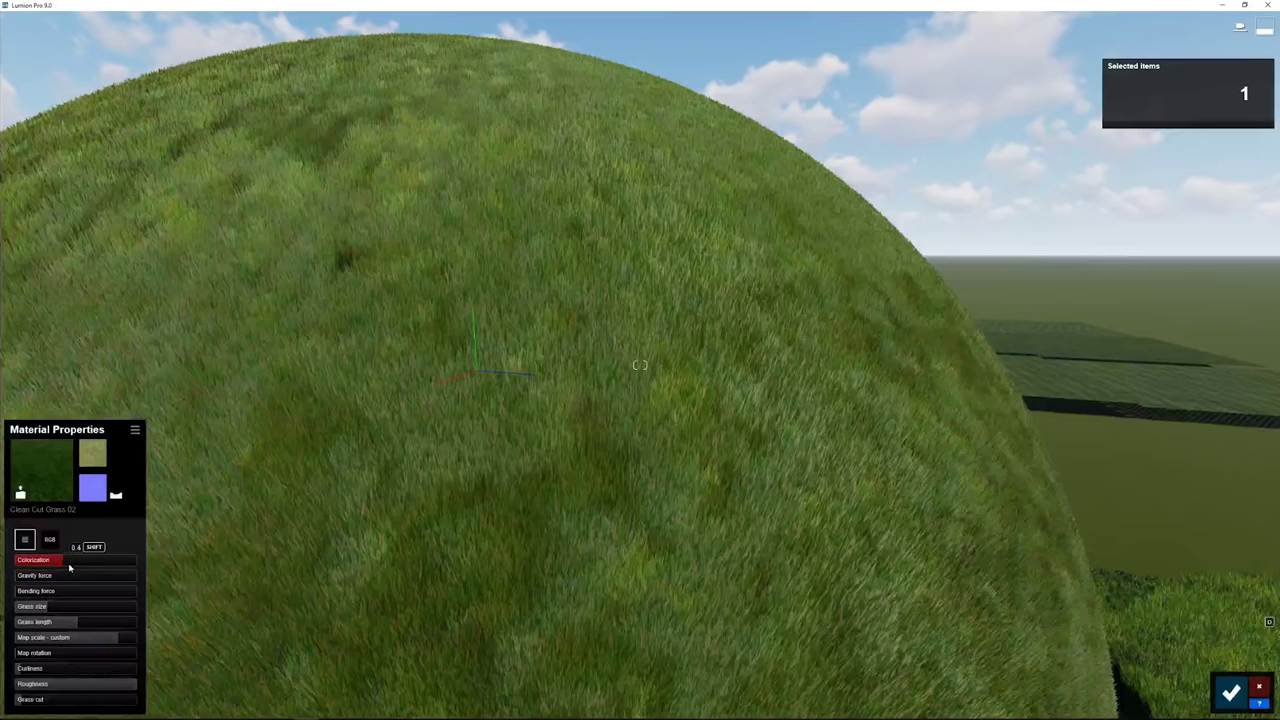
Examine the recoloured grass on the sphere's upper half from near and far
key(w)
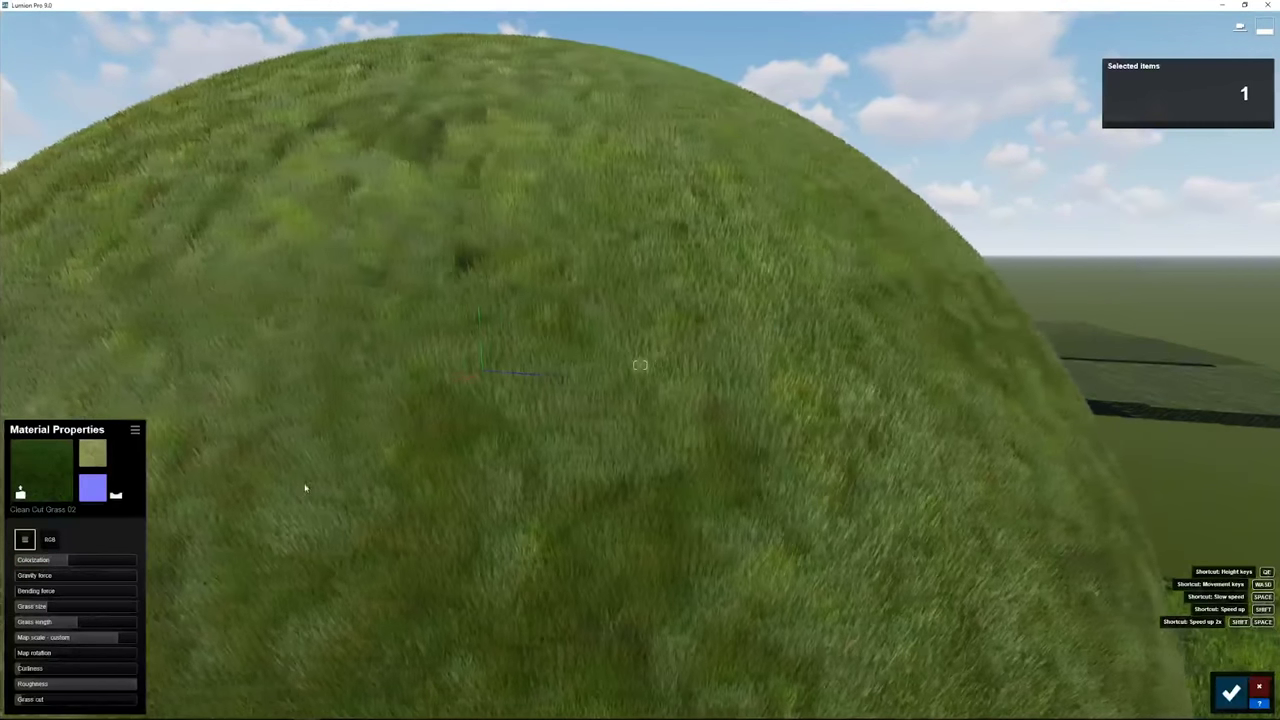
mouse_move(306, 489)
right_down()
mouse_move(306, 444)
mouse_move(309, 486)
right_up()
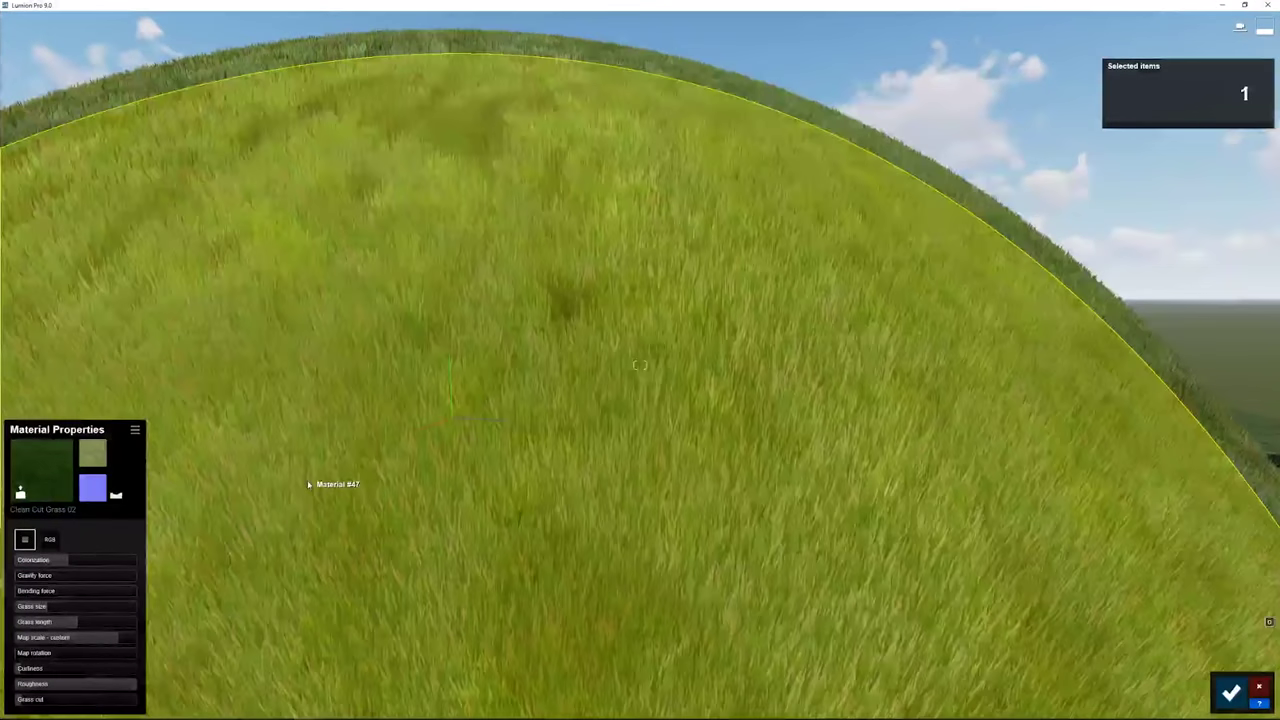
key(s)
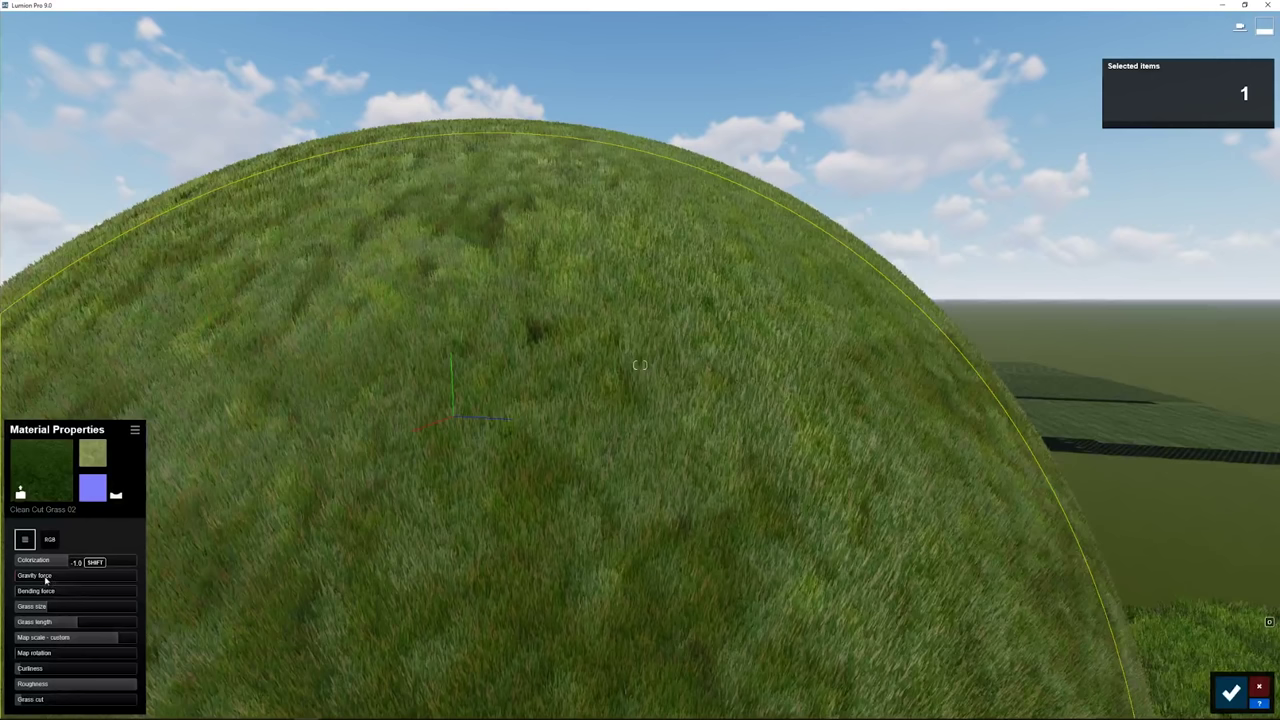
key(d)
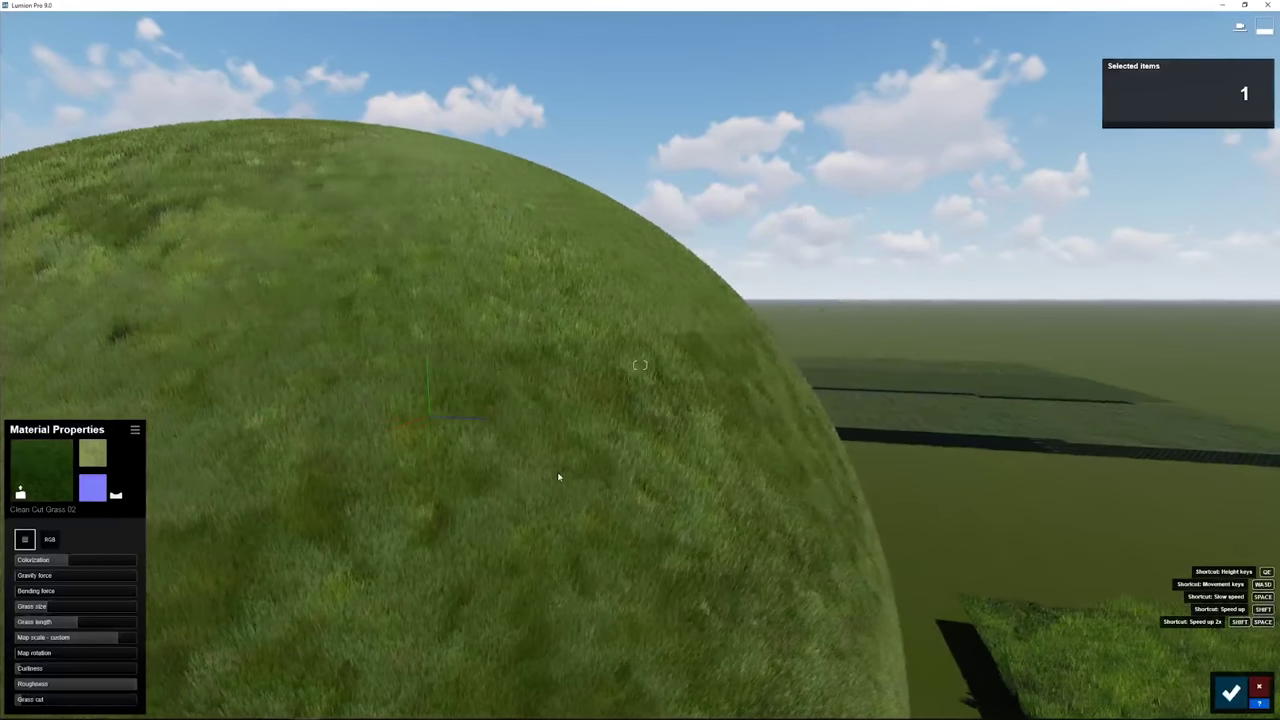
key(w)
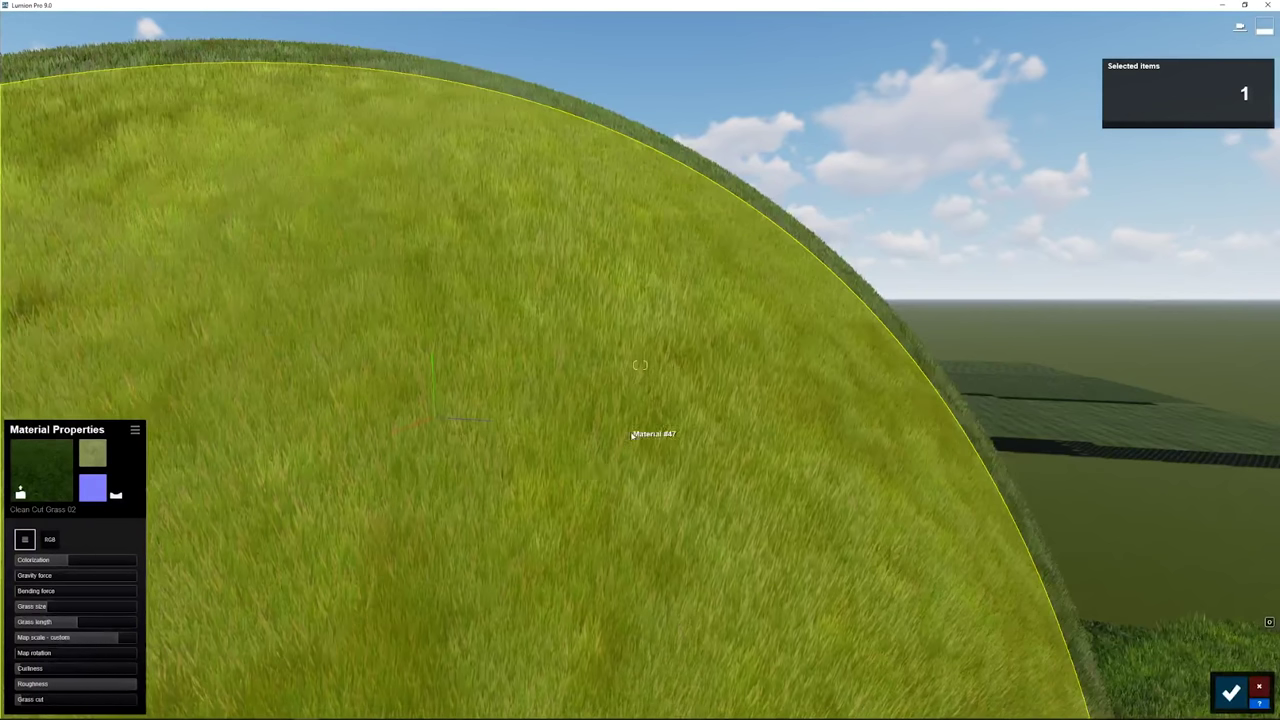
right_drag(634, 434, 654, 390)
key(w)
key(s)
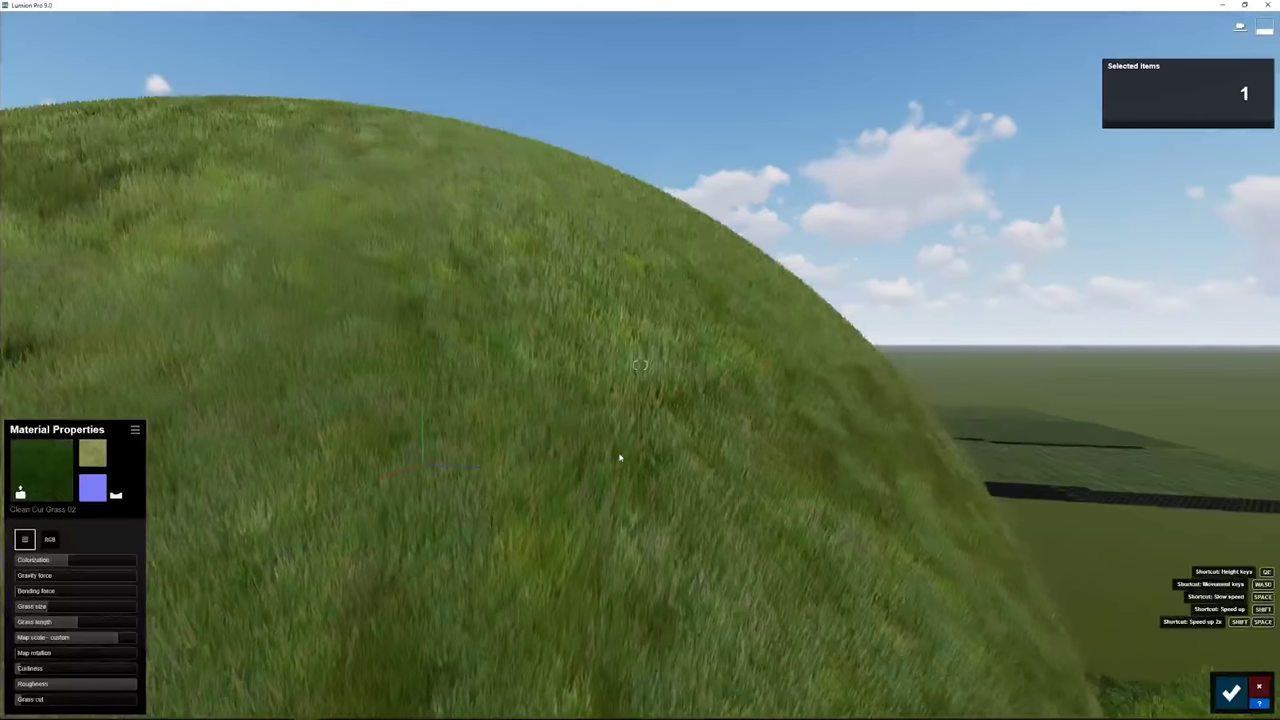
key(w)
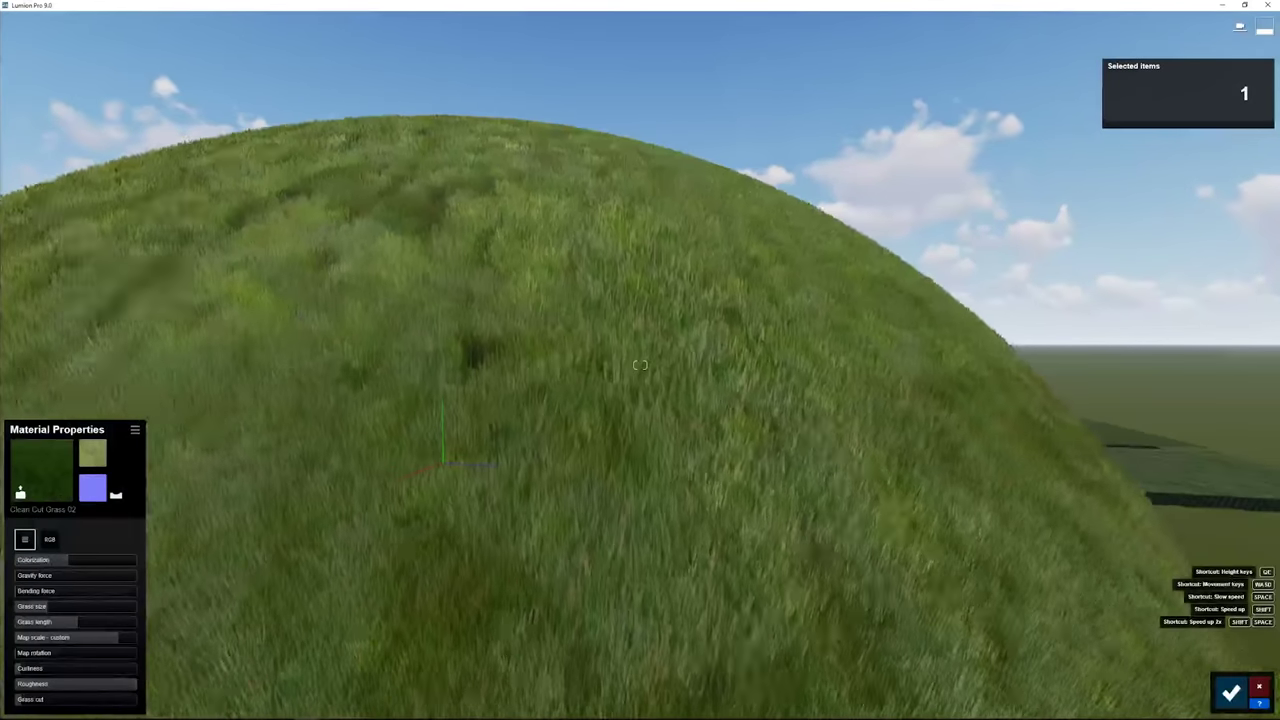
Raise the gravity force of the sphere's grass to about the middle of its range and check the sphere's side
key(s)
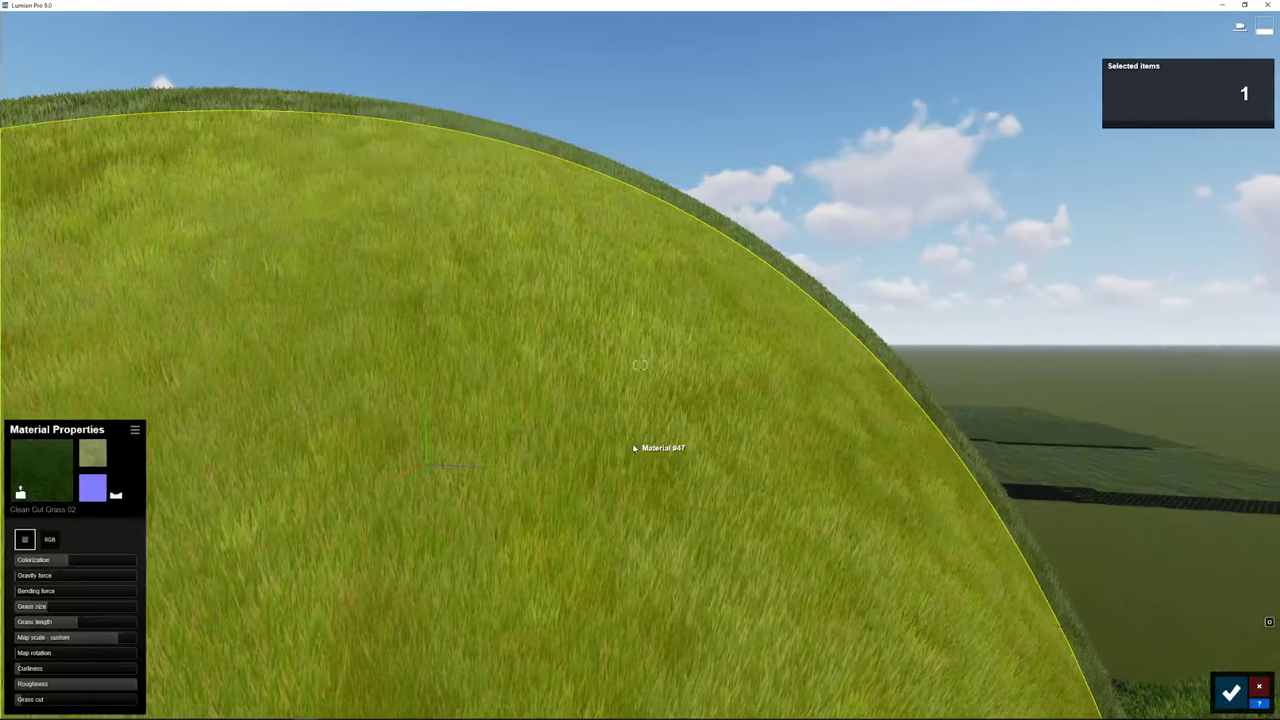
right_drag(634, 448, 606, 474)
key(s)
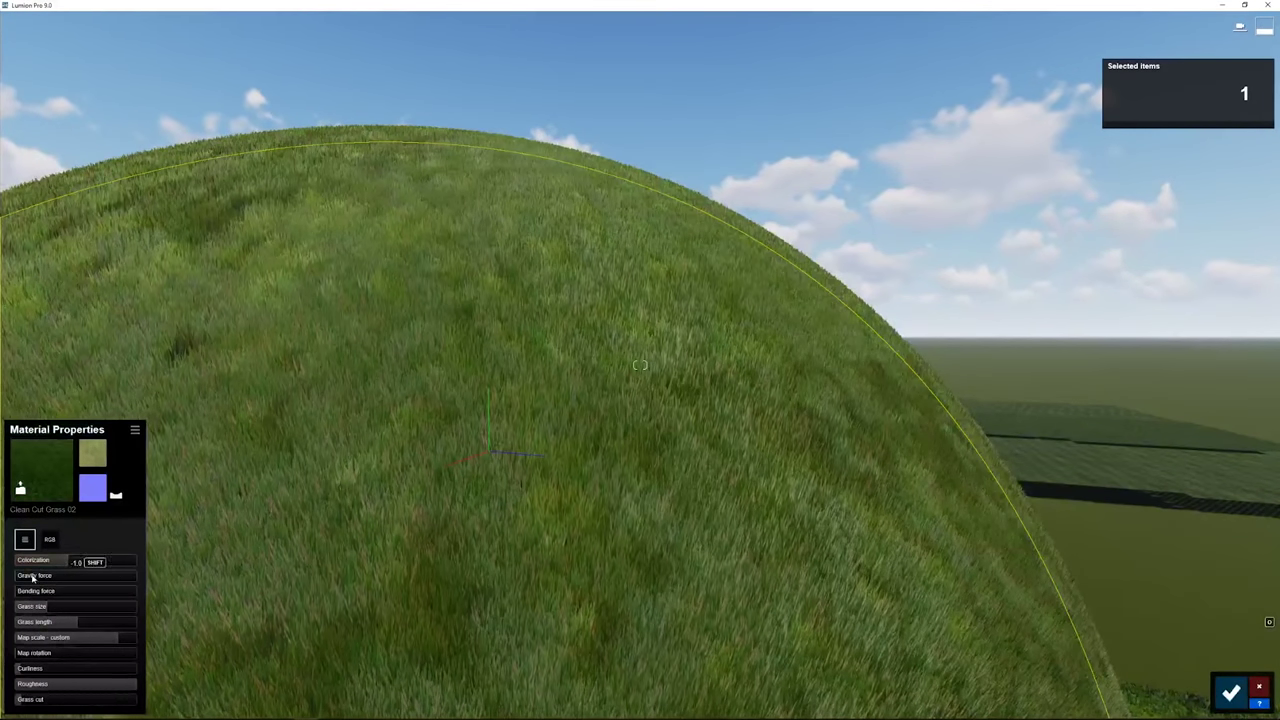
drag(33, 578, 70, 588)
right_drag(346, 609, 420, 590)
key(w)
key(d)
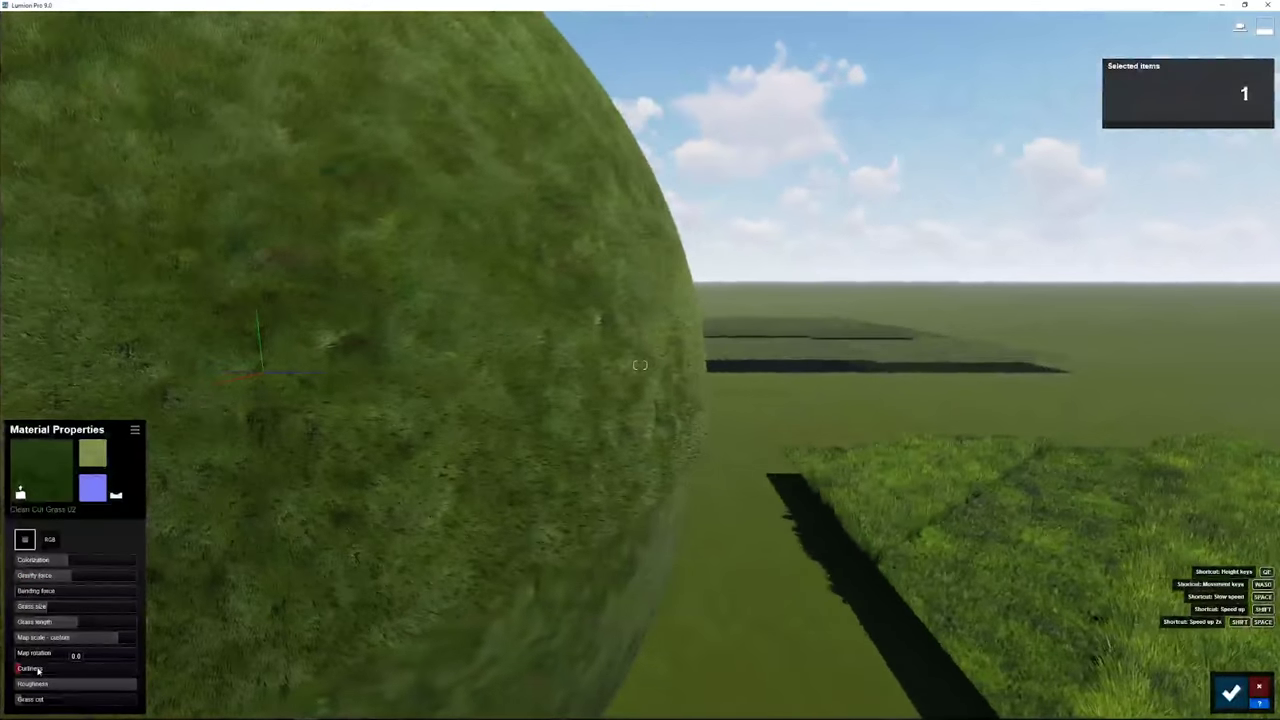
Raise the grass's gravity force nearly to maximum and examine the drooping blades up close at the sphere's side
drag(52, 577, 124, 578)
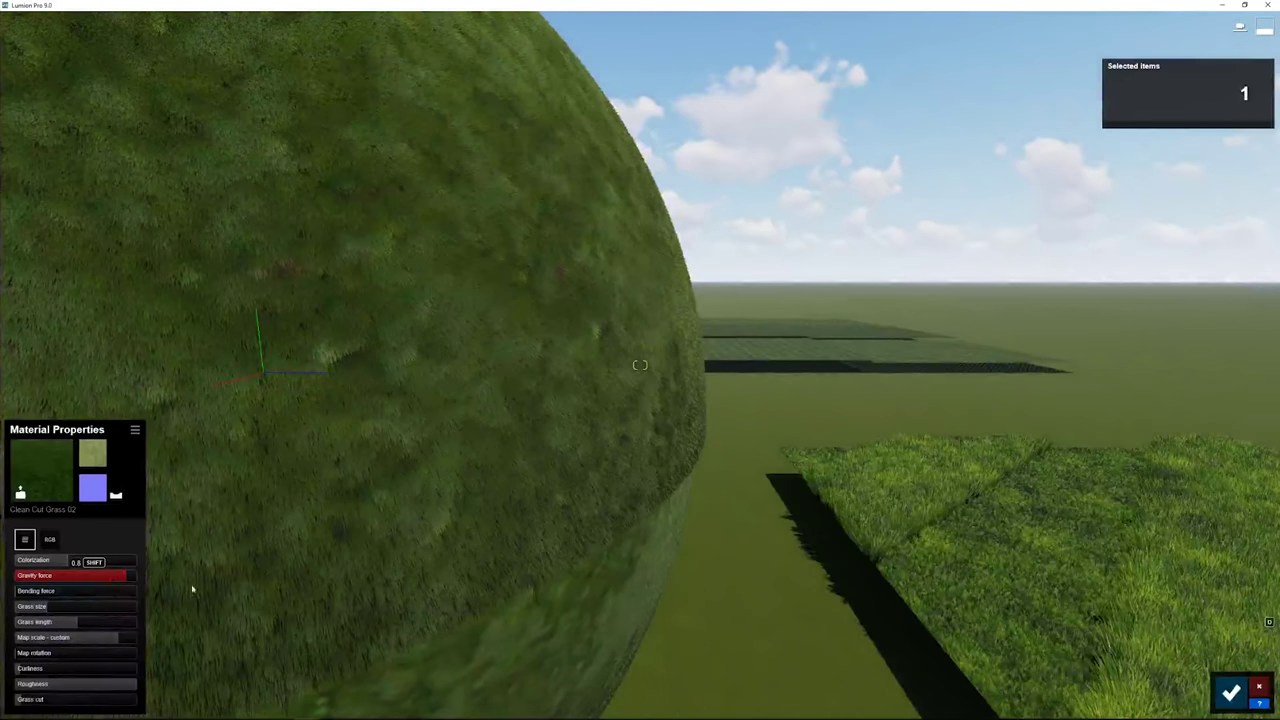
key(w)
key(e)
right_drag(517, 577, 552, 505)
key(a)
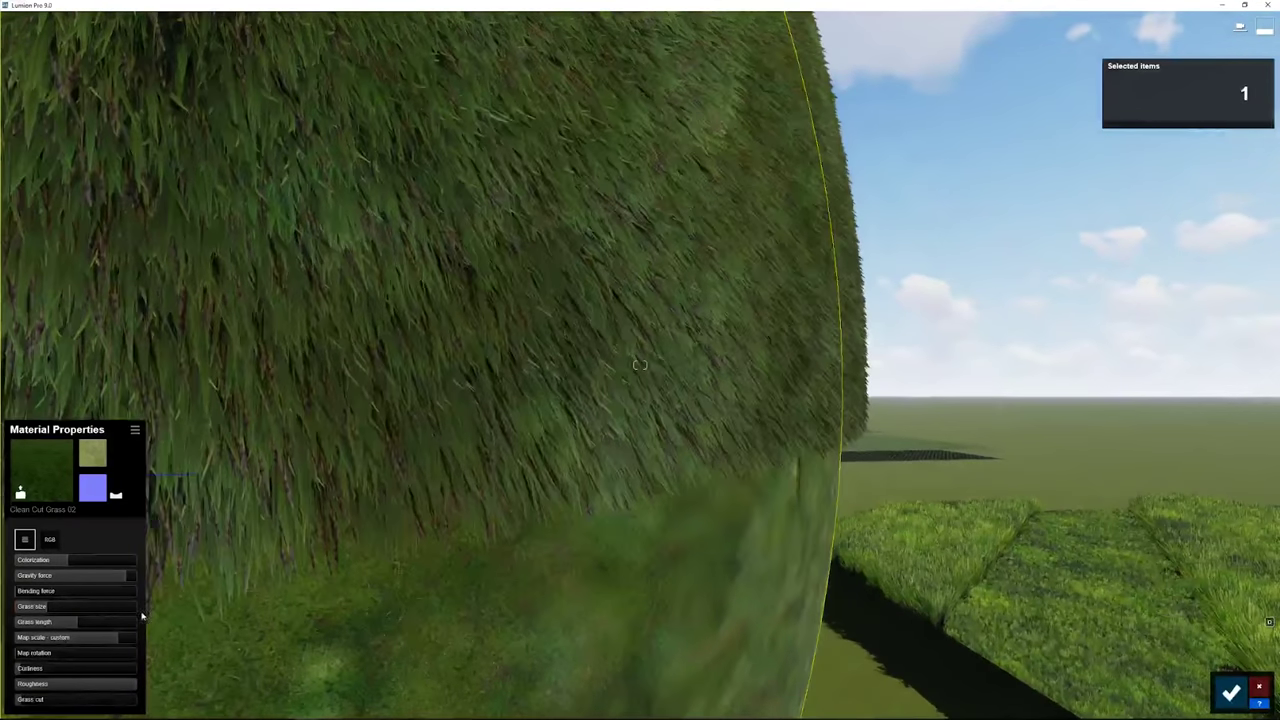
Set the grass length to maximum and lower the gravity force well below the middle, checking the sphere's crown
drag(52, 621, 1, 583)
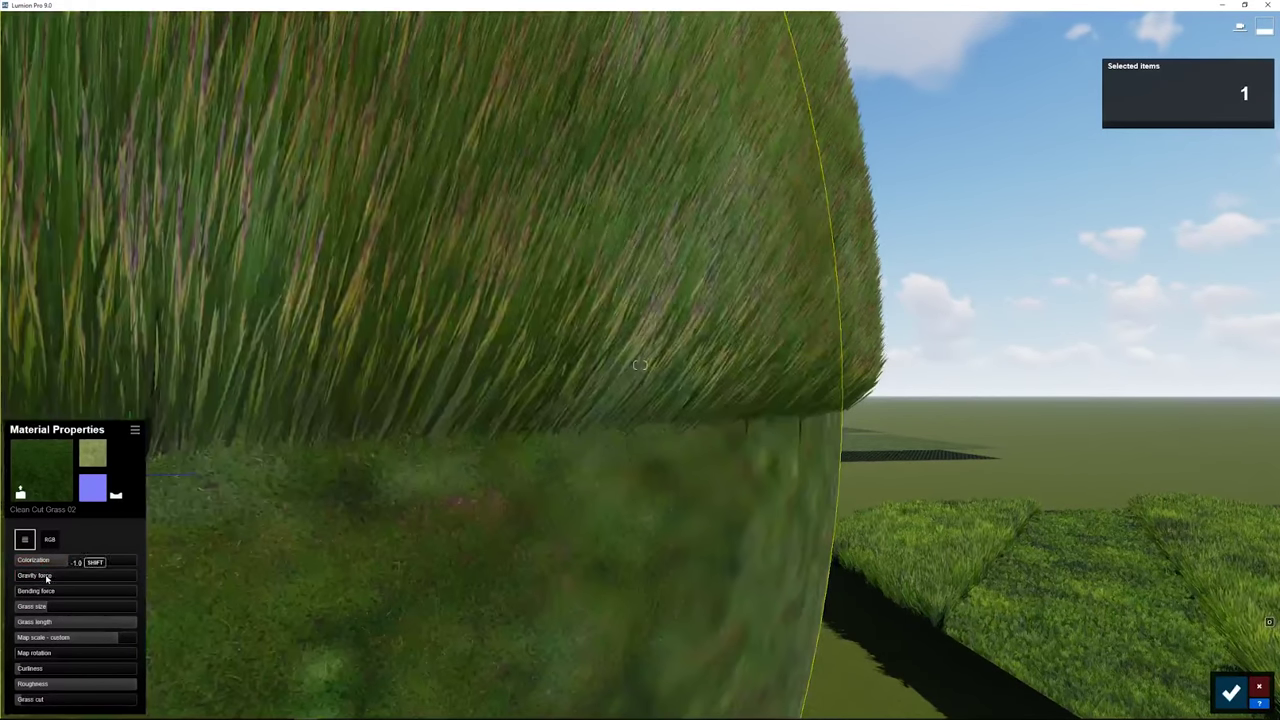
mouse_move(48, 578)
mouse_down()
mouse_move(95, 593)
mouse_move(42, 588)
mouse_up()
key(q)
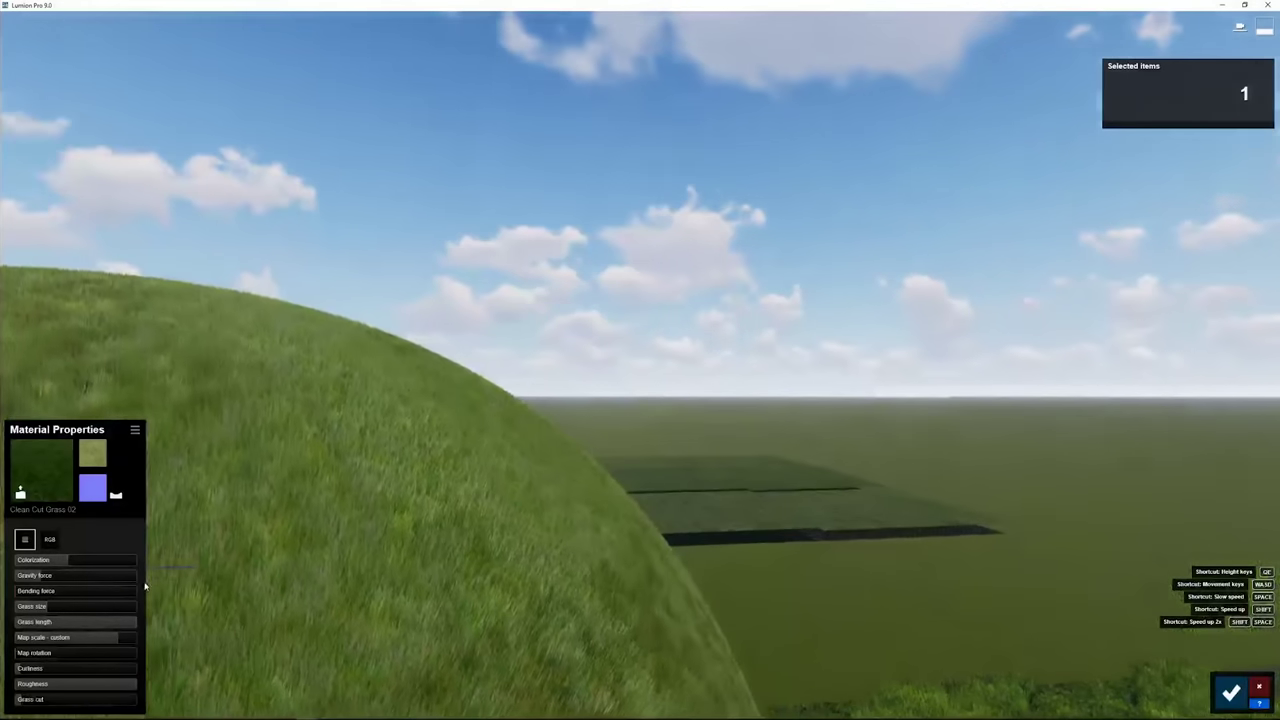
key(a)
right_drag(145, 587, 168, 603)
key(q)
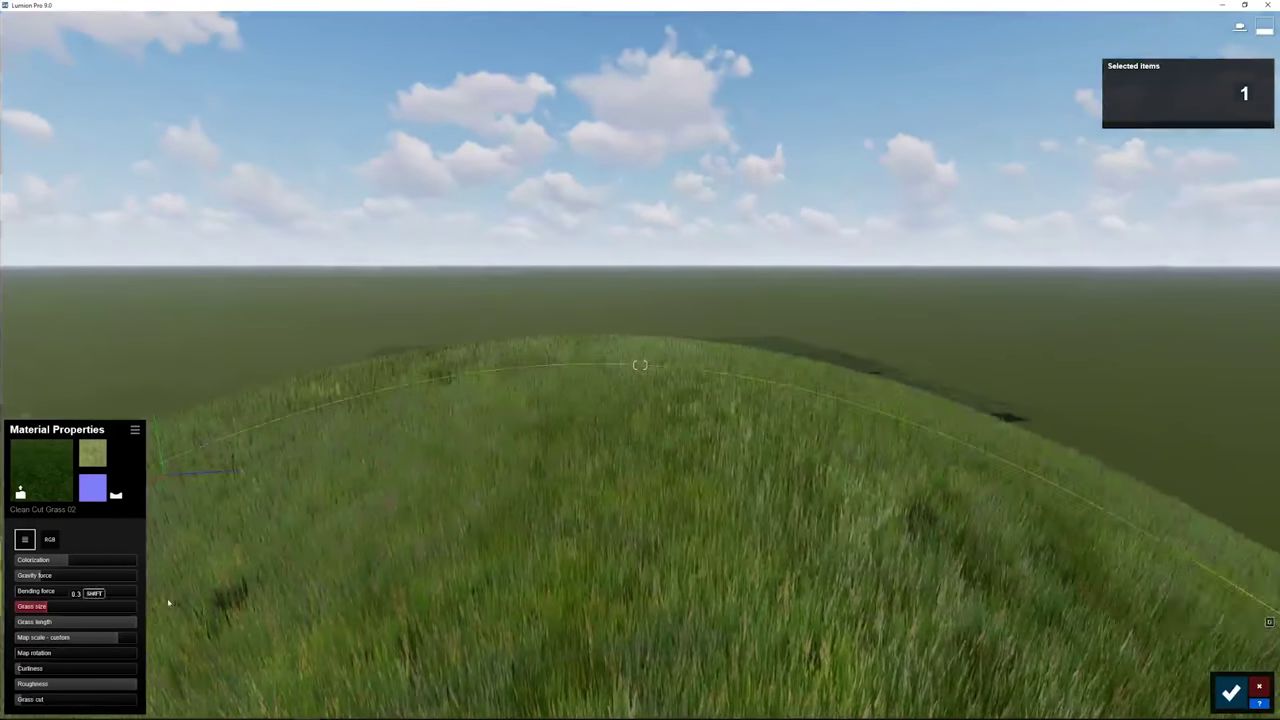
key(w)
Raise the gravity force of the long grass nearly to maximum and inspect the sphere from several distances
drag(51, 607, 122, 583)
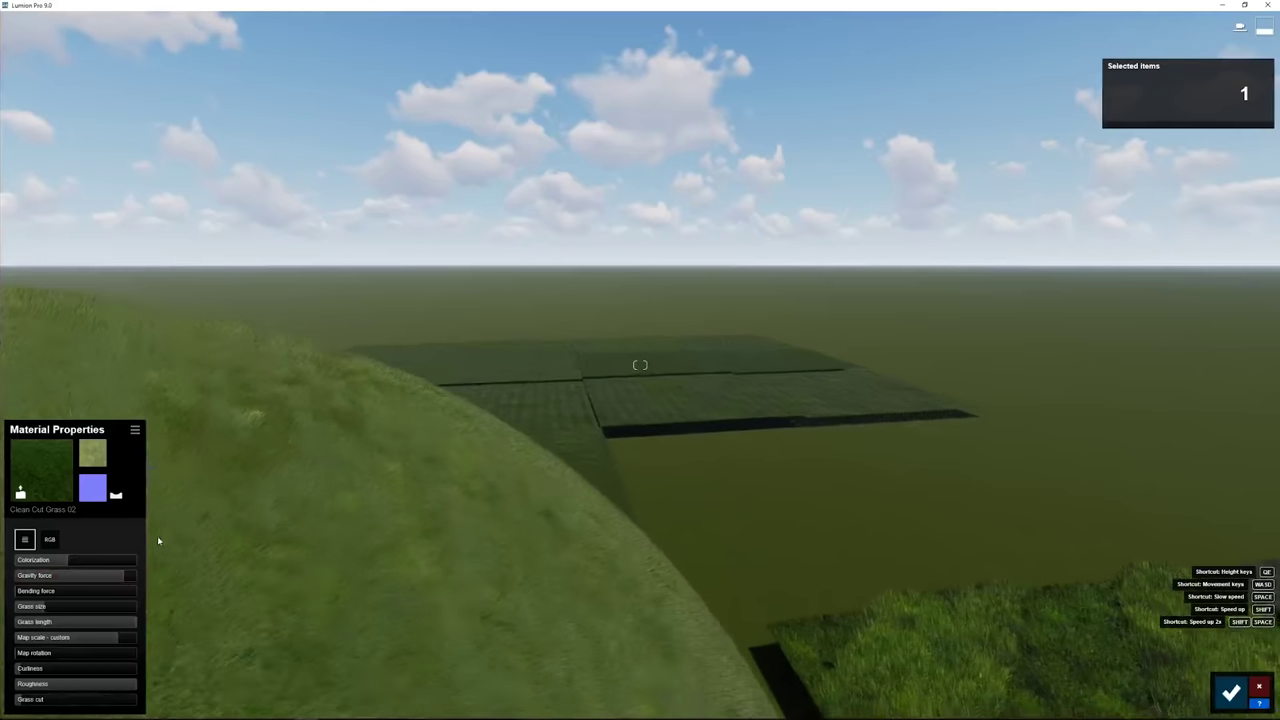
key(e)
right_drag(158, 541, 84, 528)
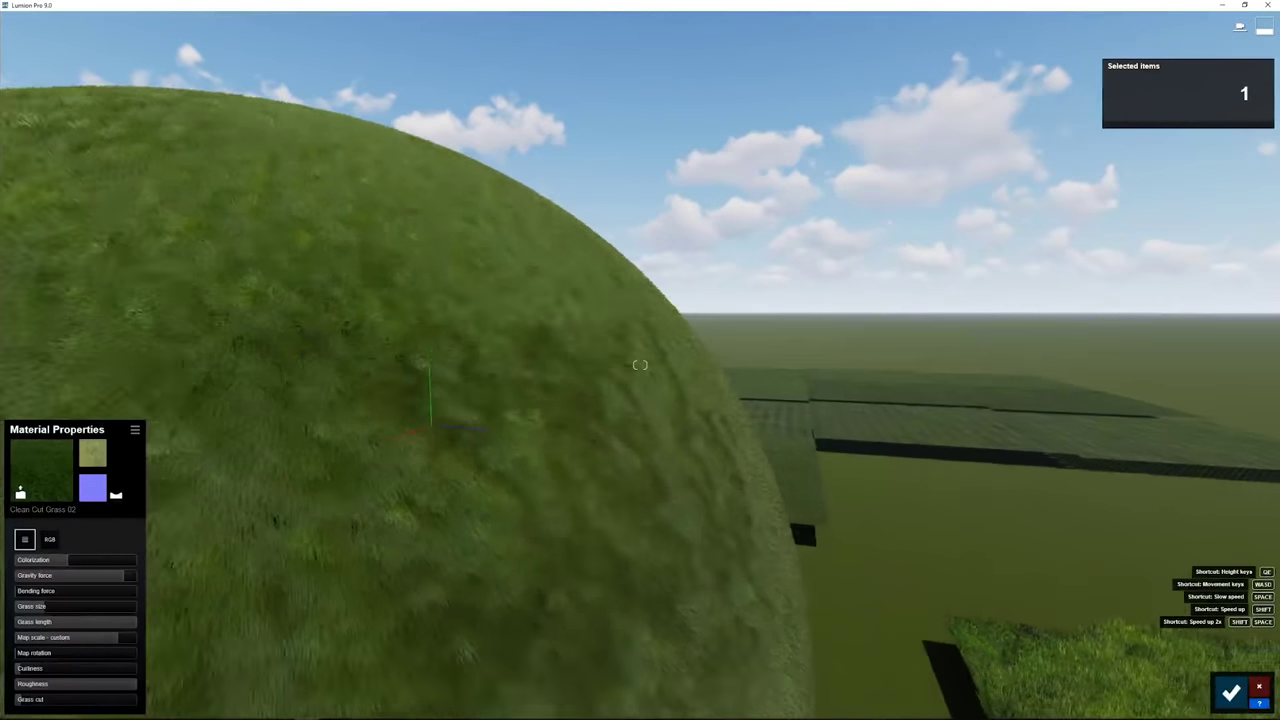
key(s)
right_drag(760, 486, 767, 493)
key(w)
right_drag(200, 547, 163, 563)
right_drag(366, 517, 334, 506)
right_drag(518, 551, 430, 540)
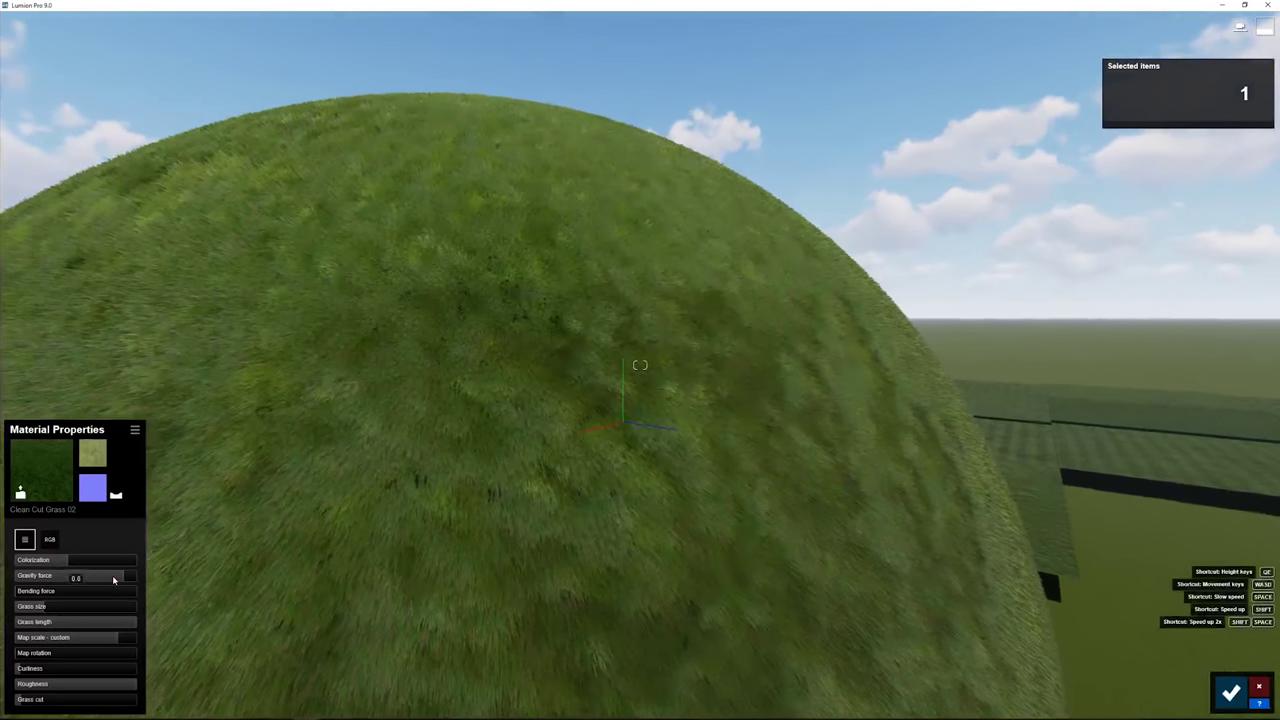
Lower the gravity force to roughly a fifth of its range and check the upright grass up close
drag(114, 577, 36, 576)
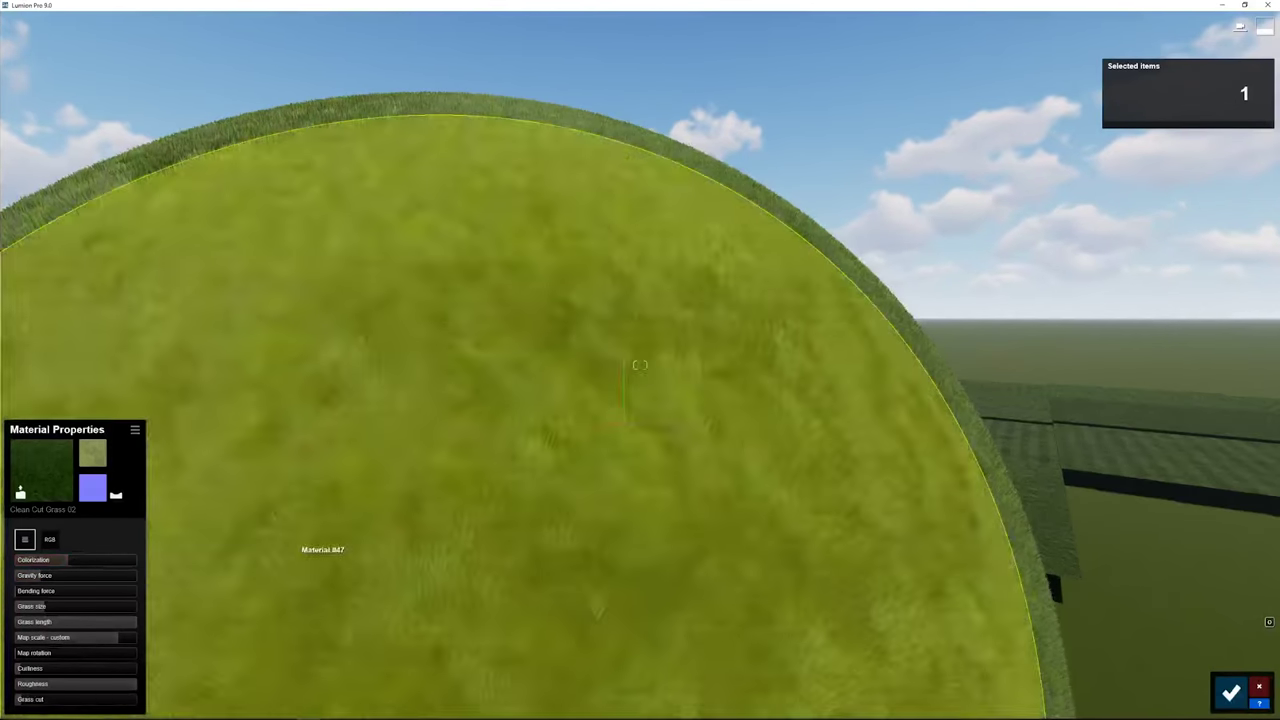
key(w)
right_drag(305, 550, 342, 533)
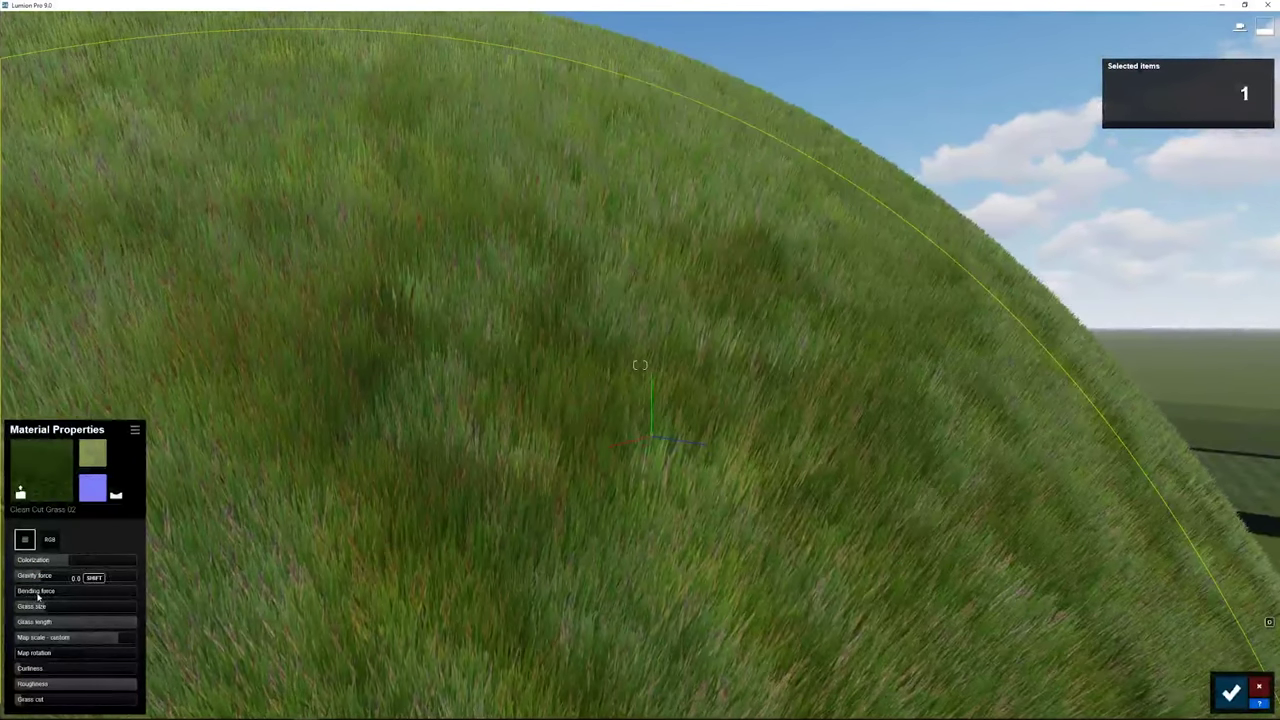
Try the grass's bending force at maximum, reduce it to a low value and compare from near and far
drag(40, 597, 139, 607)
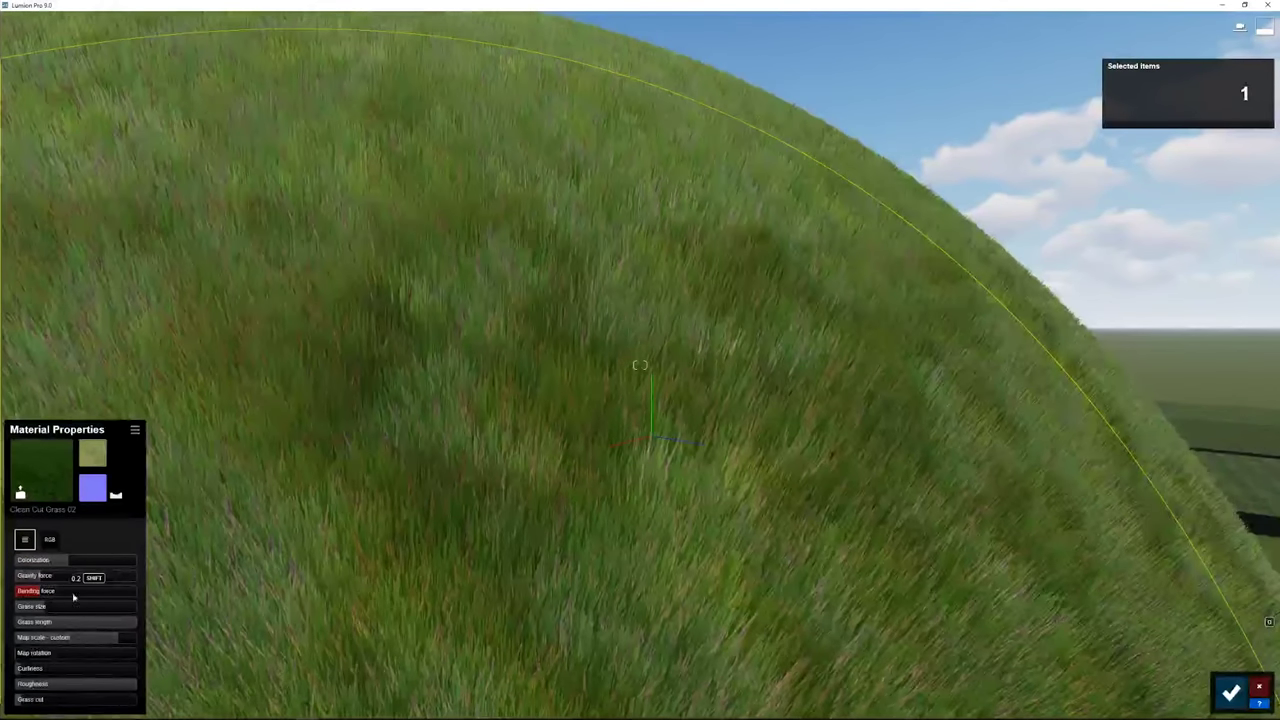
mouse_move(18, 592)
mouse_down()
mouse_move(177, 593)
mouse_move(34, 587)
mouse_up()
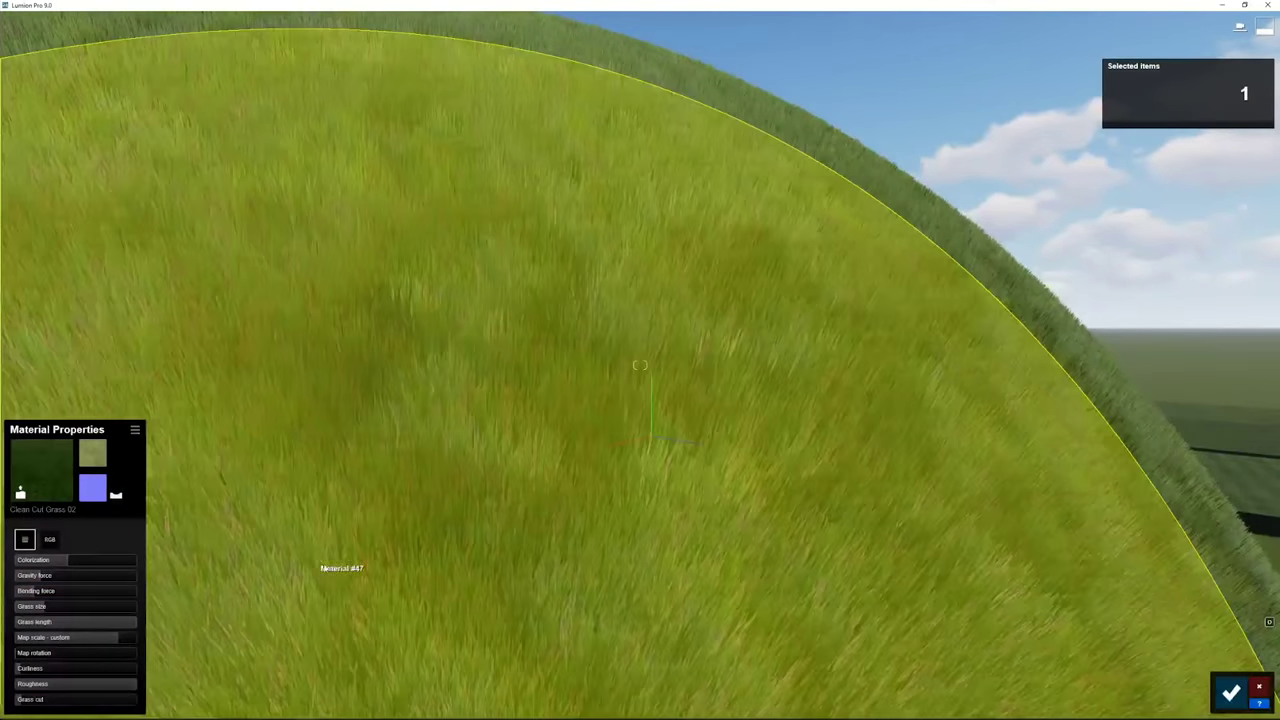
key(s)
key(w)
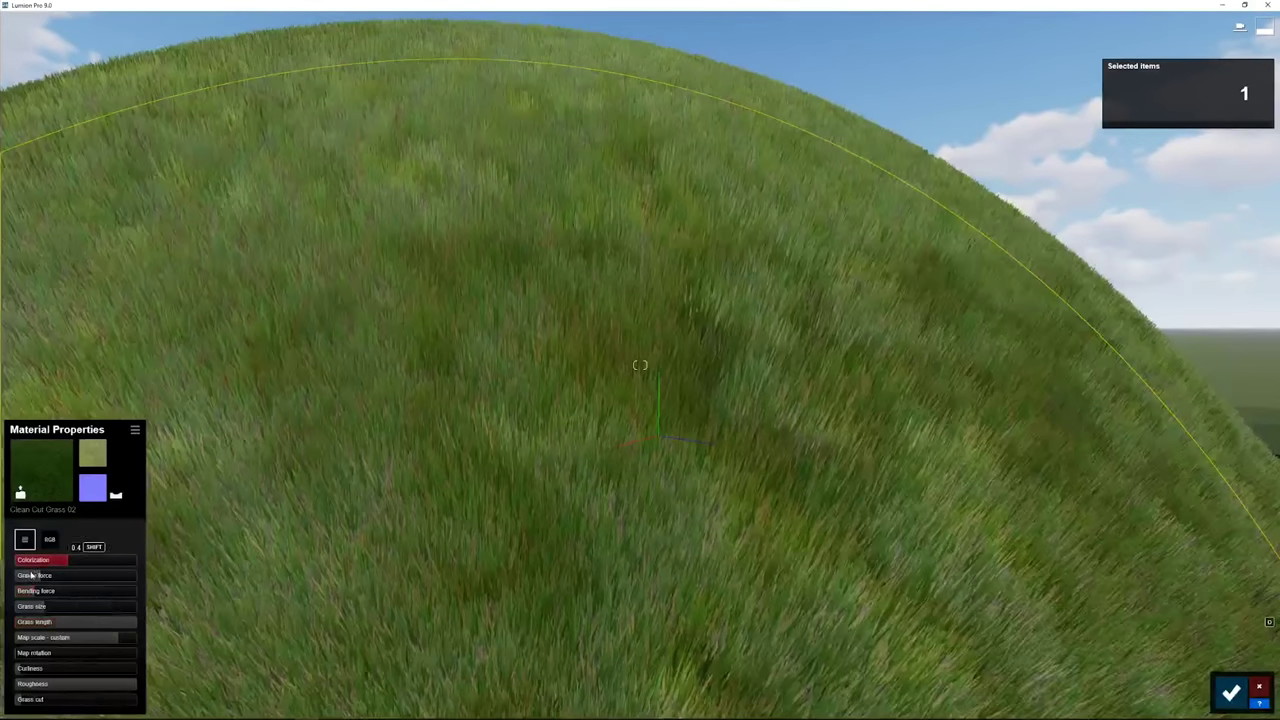
Raise the gravity force slightly and set the bending force to about 0.8, checking the grass from near and far
drag(48, 577, 116, 598)
key(s)
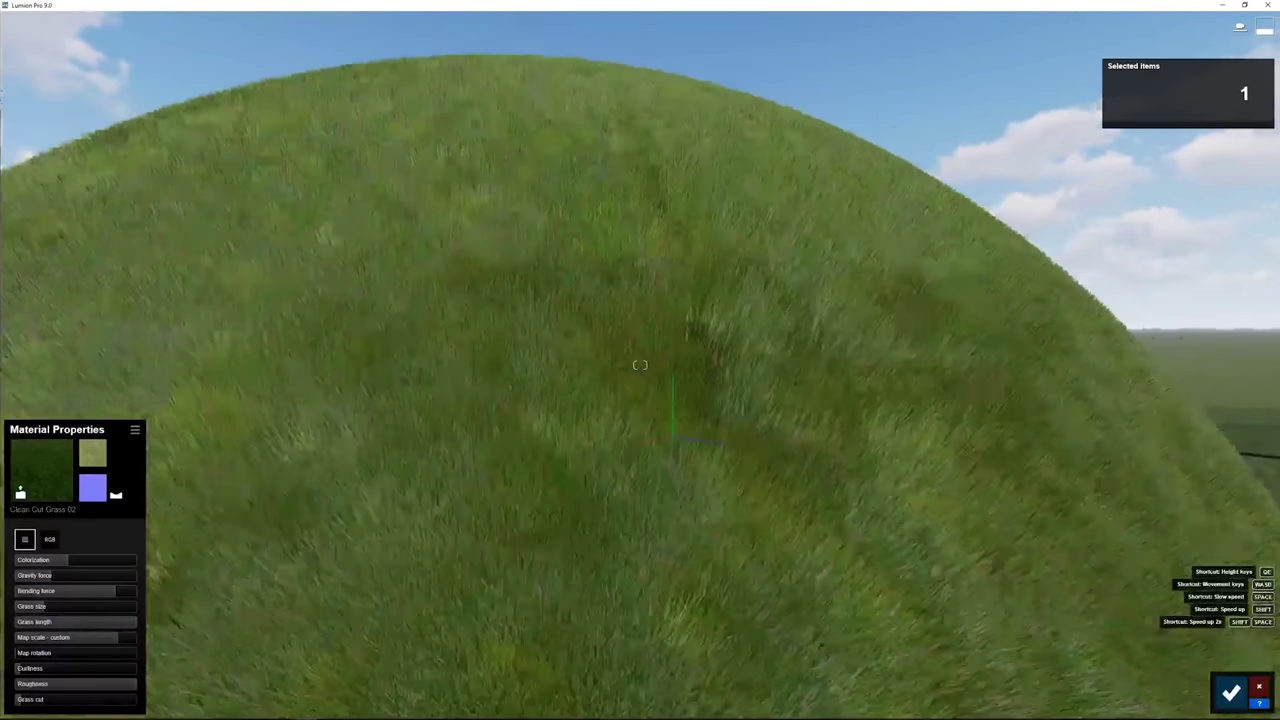
key(w)
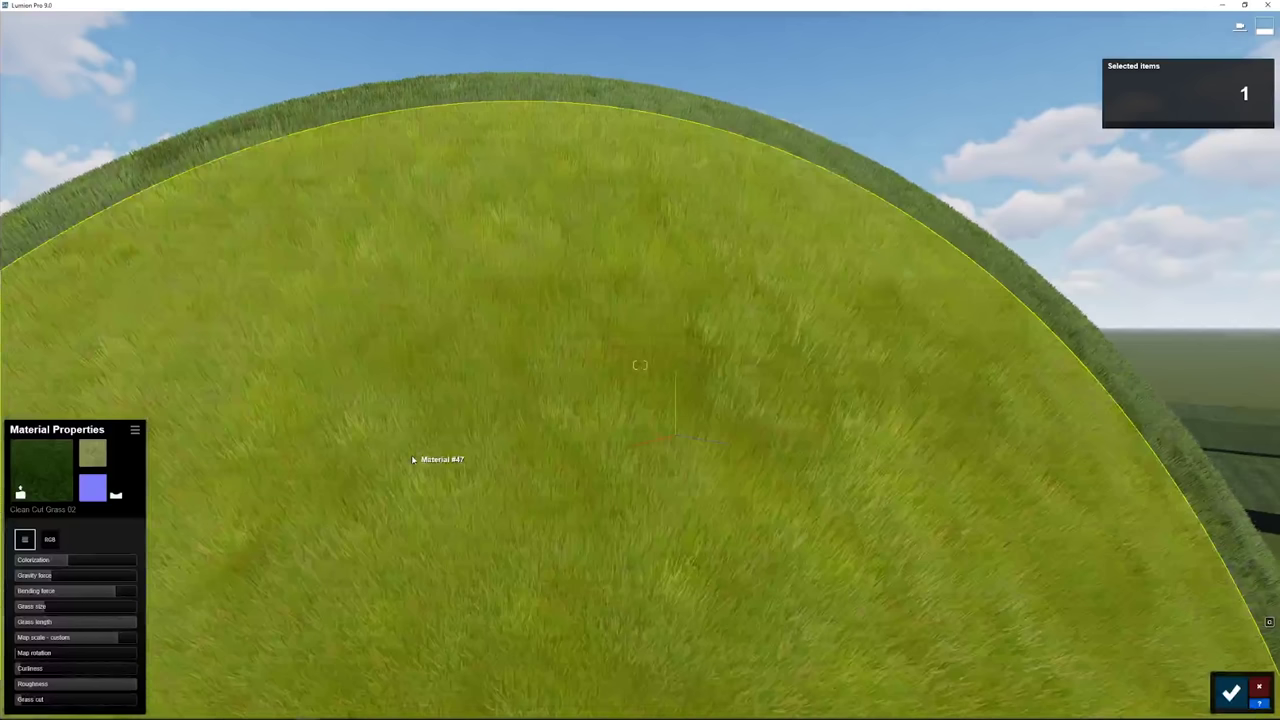
scroll(510, 442, up, 2)
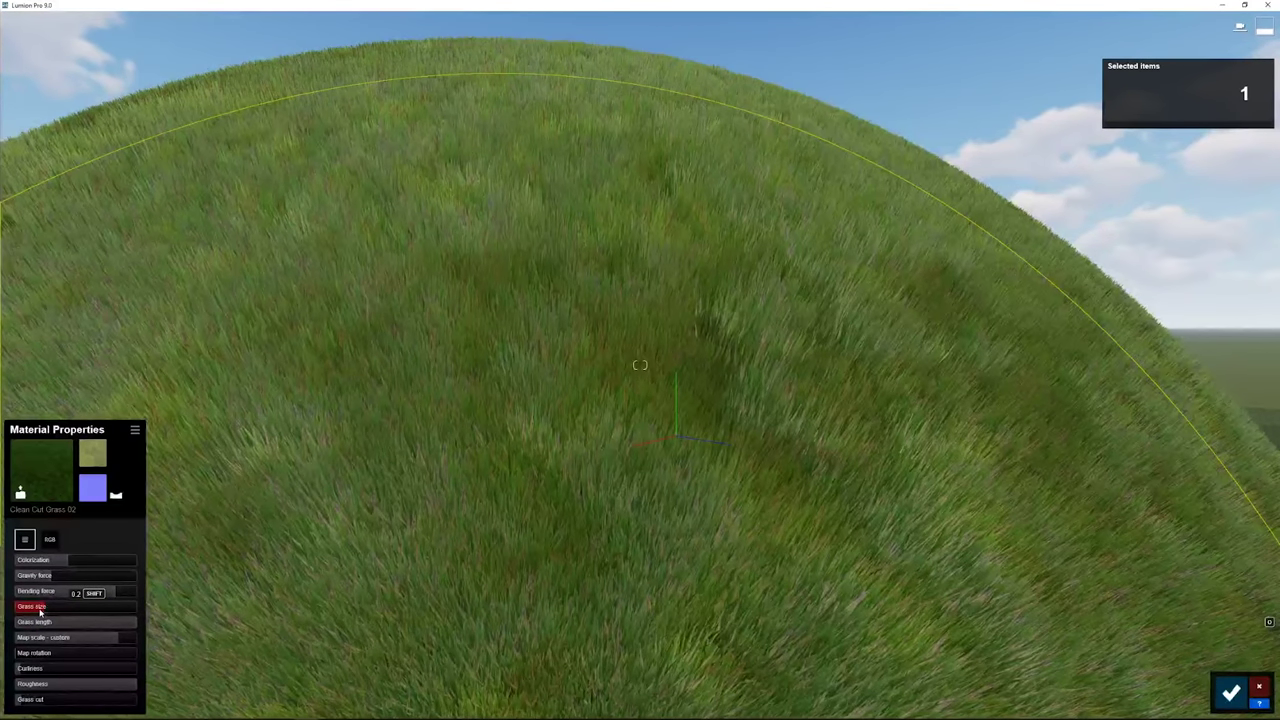
Try shorter grass with the grass size at zero, and set a small grass size with a length of about 0.6
mouse_move(44, 608)
mouse_down()
mouse_move(75, 610)
mouse_move(18, 622)
mouse_move(57, 619)
mouse_move(45, 609)
mouse_up()
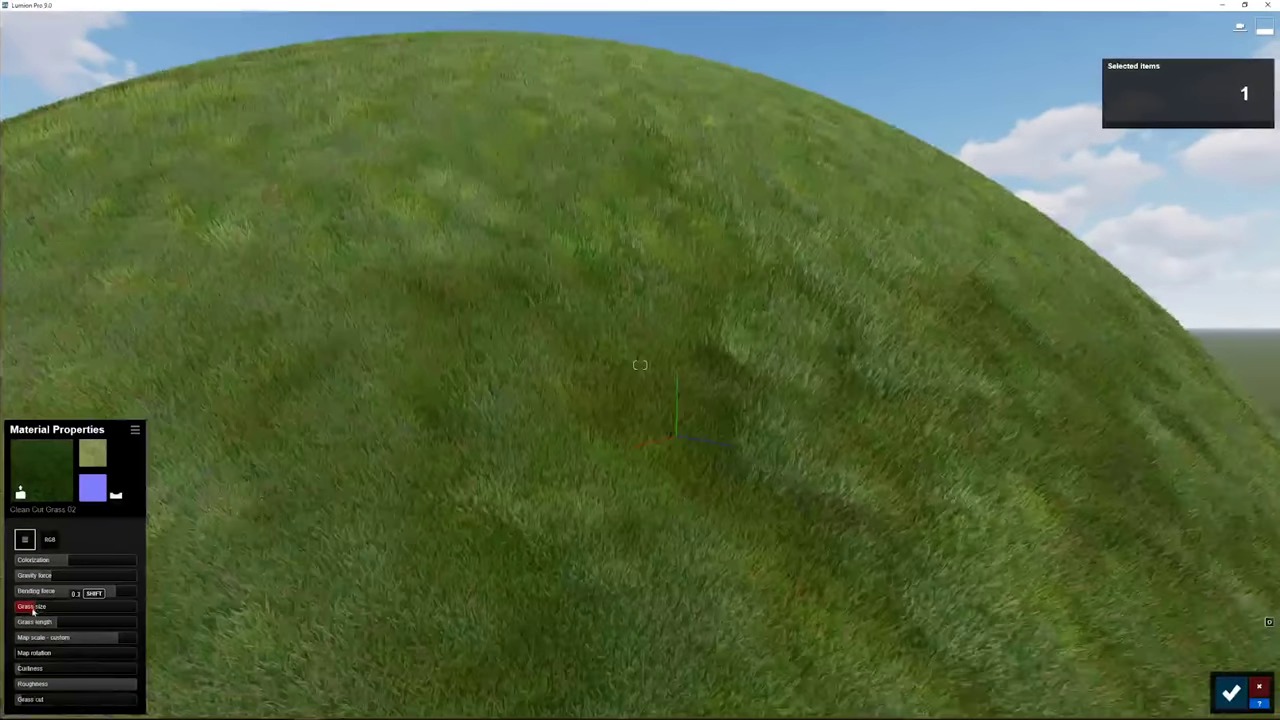
drag(32, 611, 22, 620)
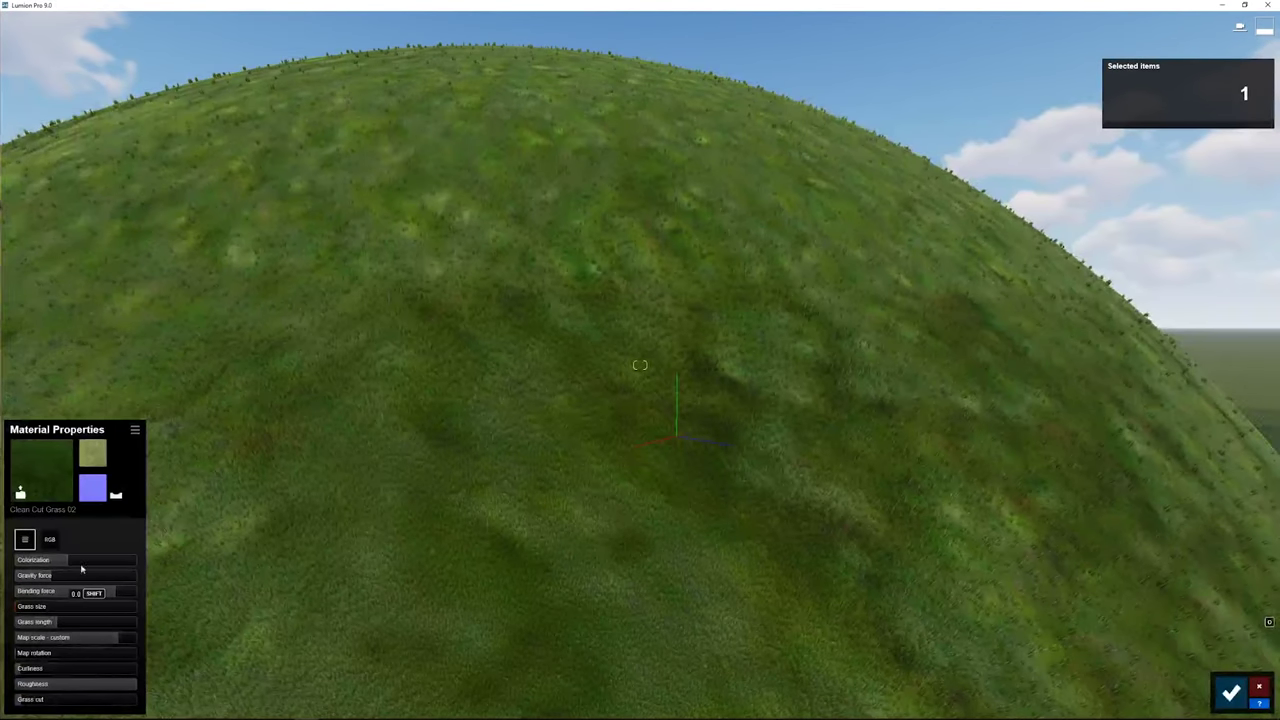
right_drag(200, 515, 165, 502)
mouse_move(20, 608)
mouse_down()
mouse_move(100, 624)
mouse_move(37, 609)
mouse_up()
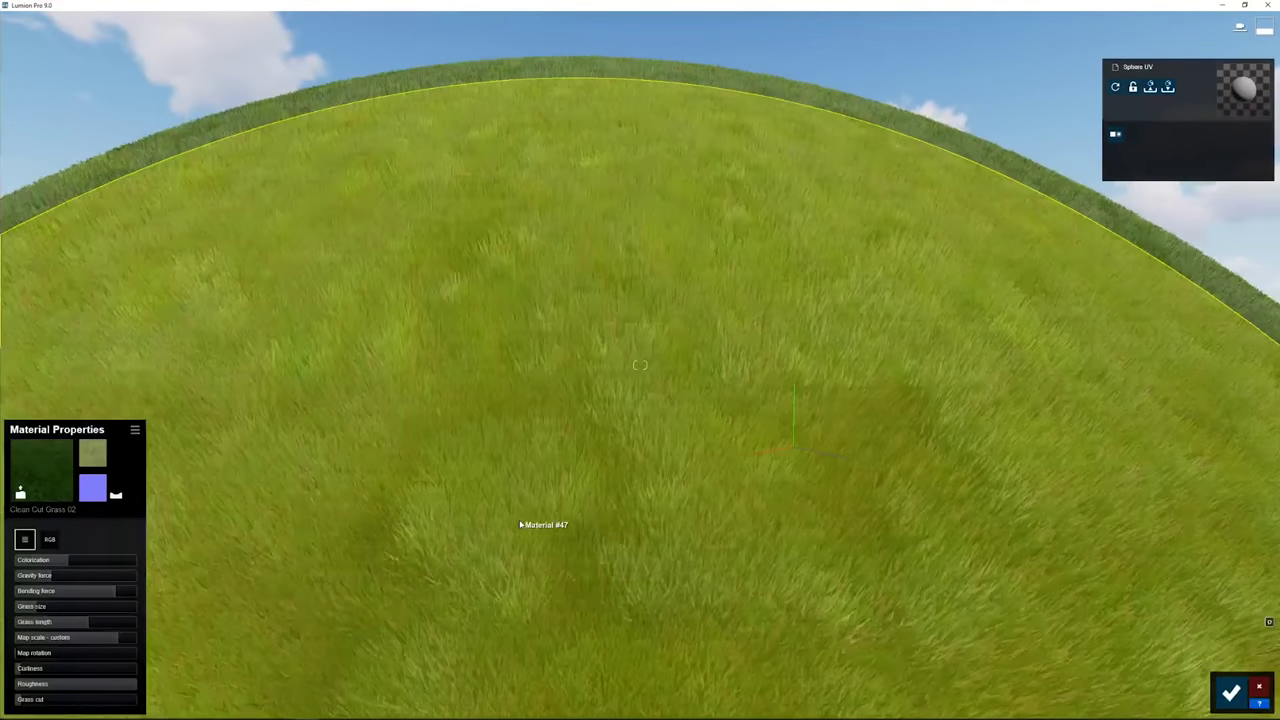
key(d)
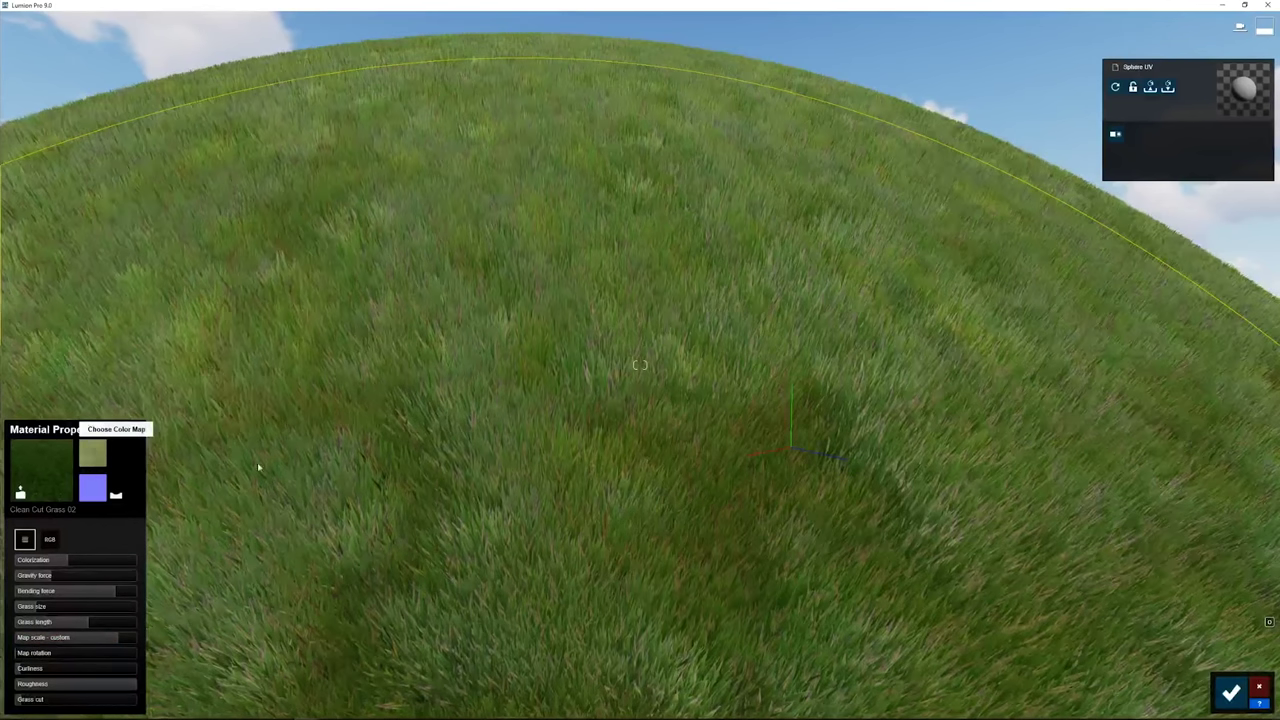
key(s)
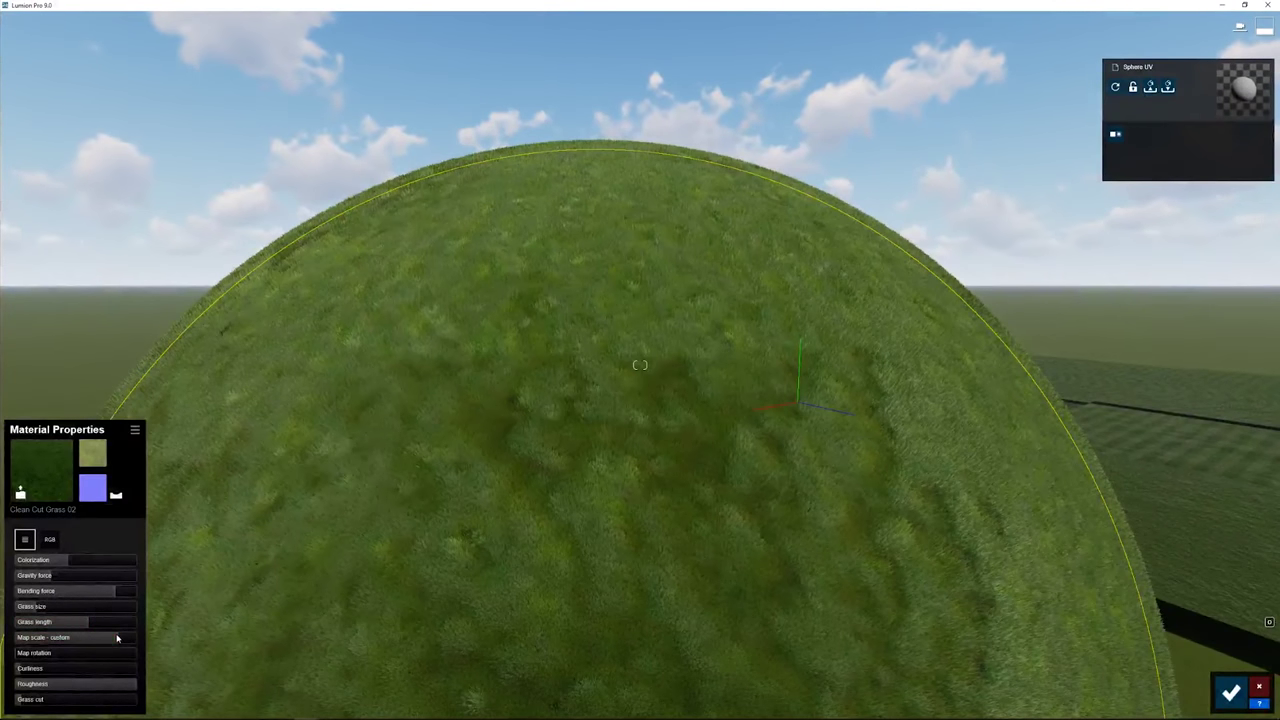
Try the imported map scale on the sphere's grass, and set a custom map scale of about 0.4 with map rotation 0.5
drag(117, 638, 17, 645)
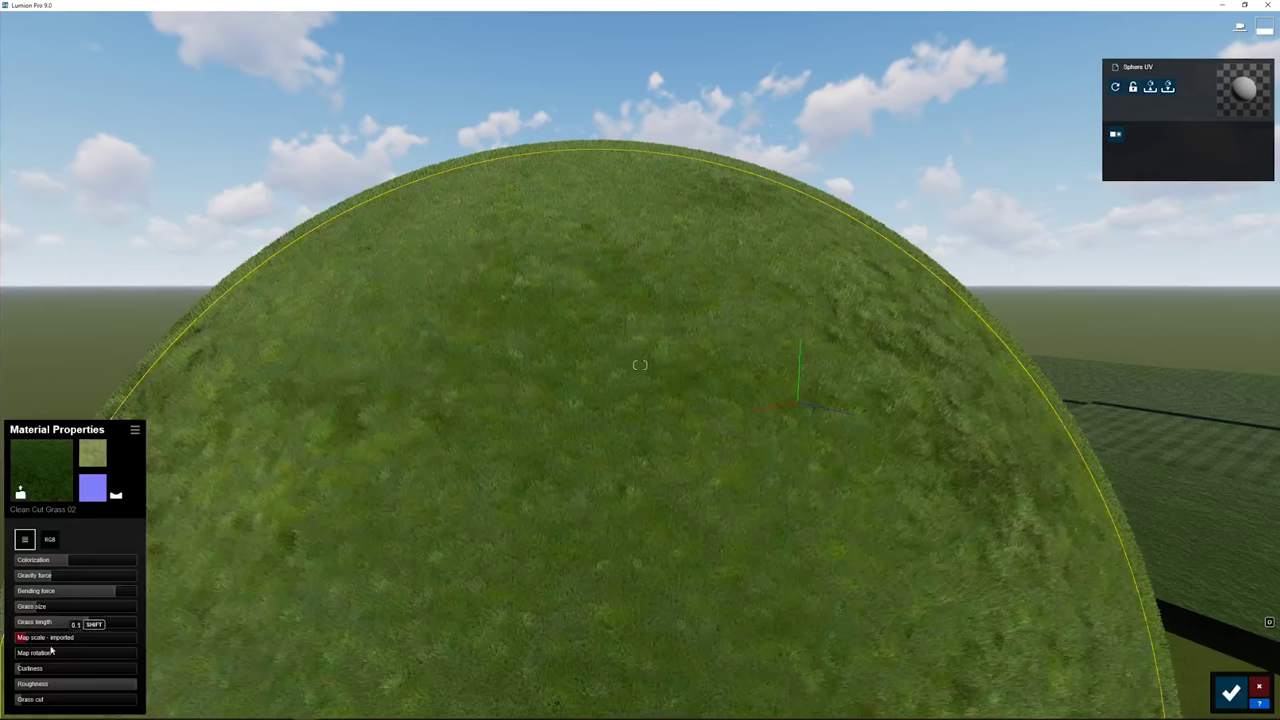
click(52, 649)
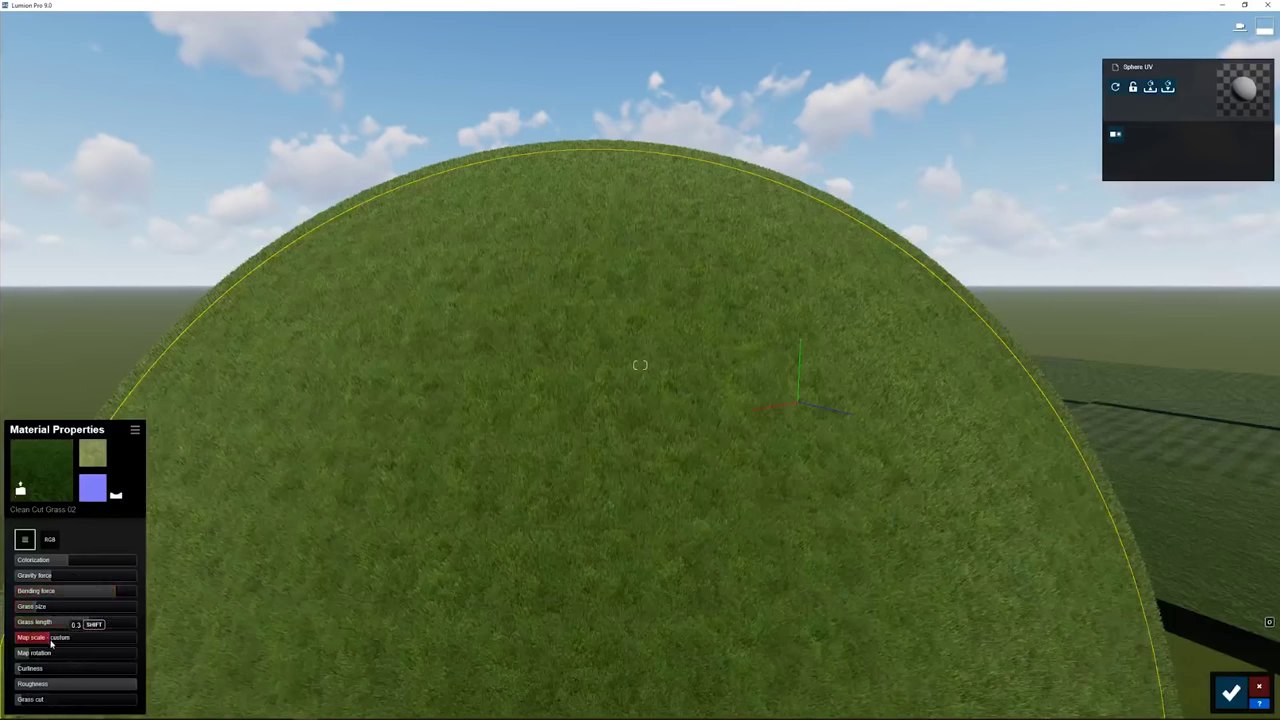
drag(50, 640, 99, 661)
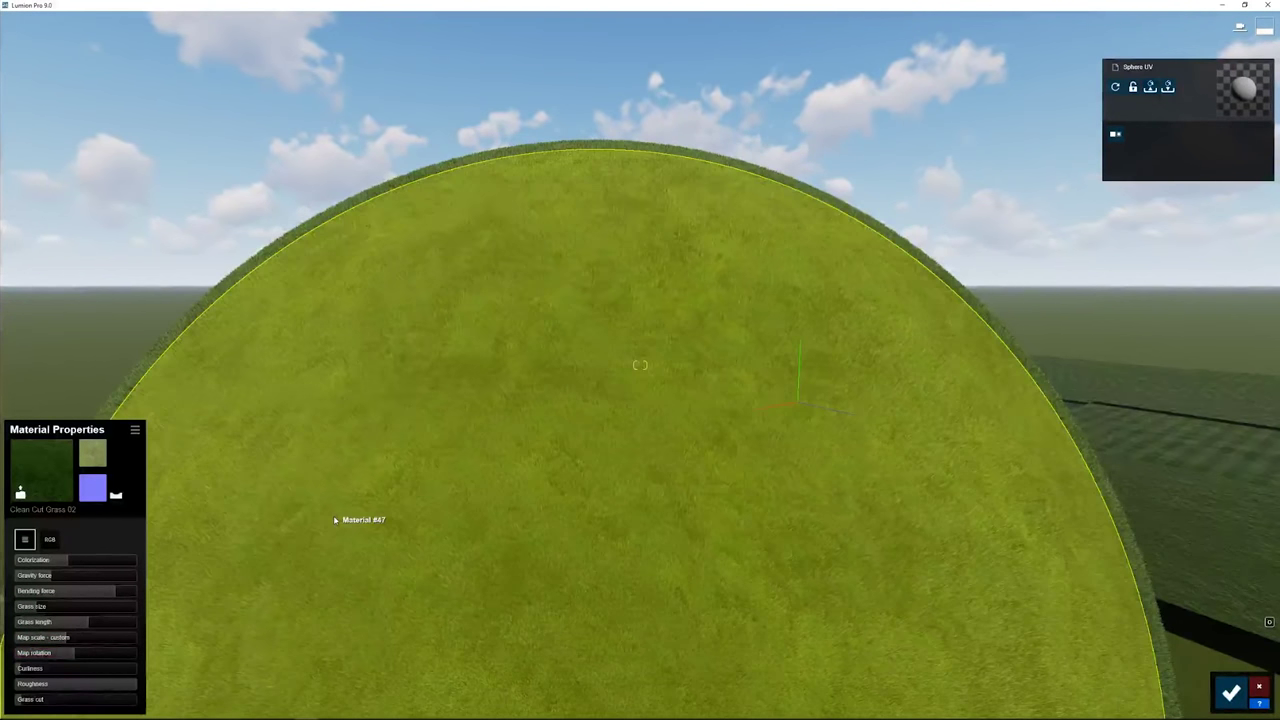
Try different map rotations on the sphere's grass and set the map rotation to about 0.4
right_drag(334, 520, 346, 476)
key(e)
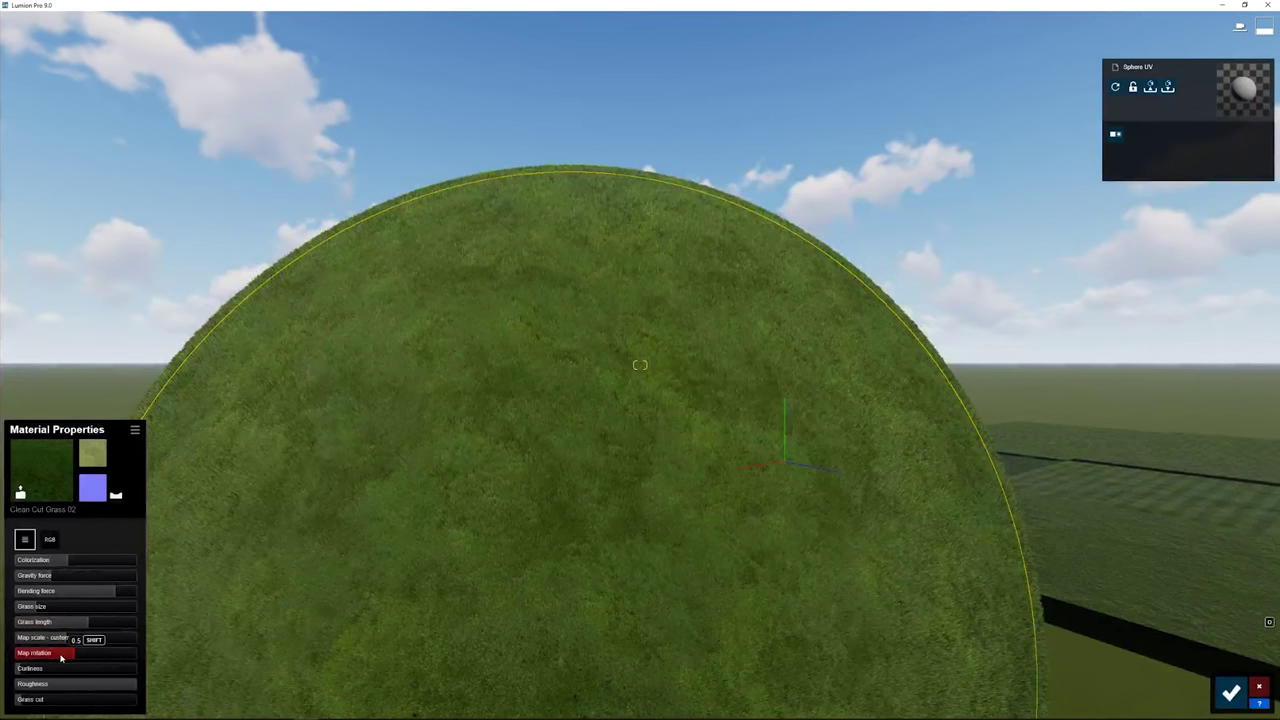
drag(61, 658, 58, 661)
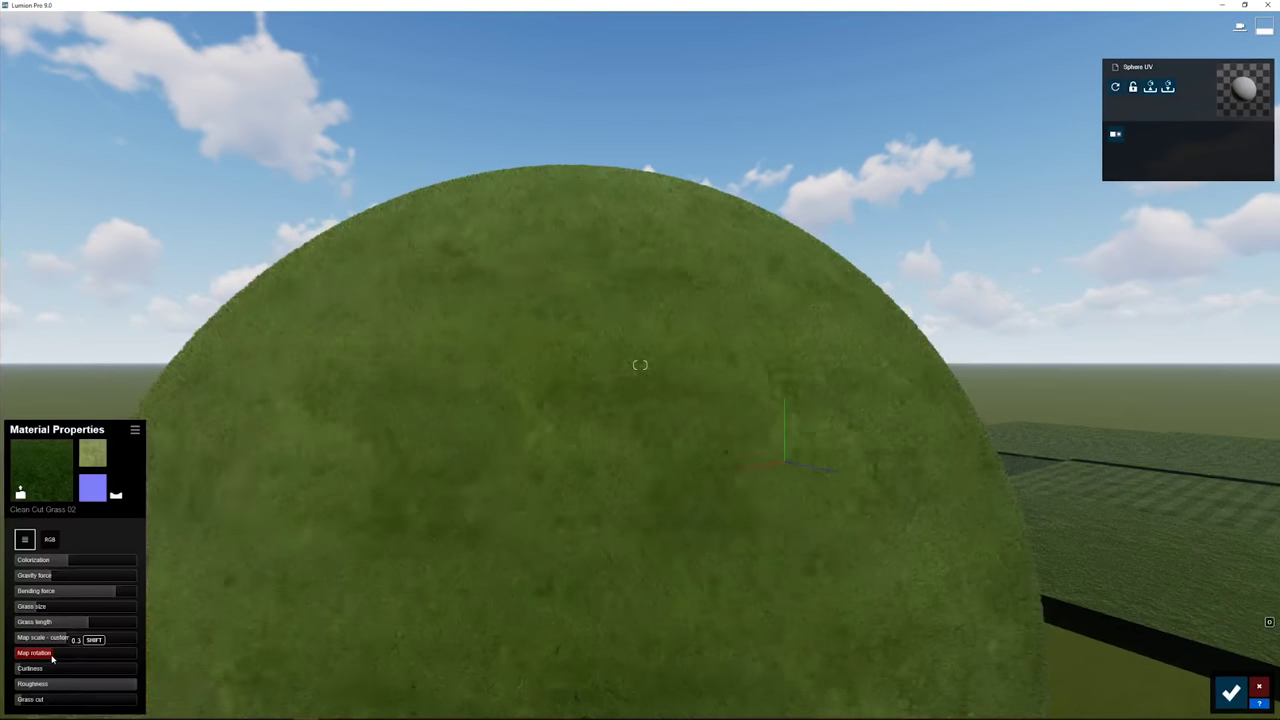
key(w)
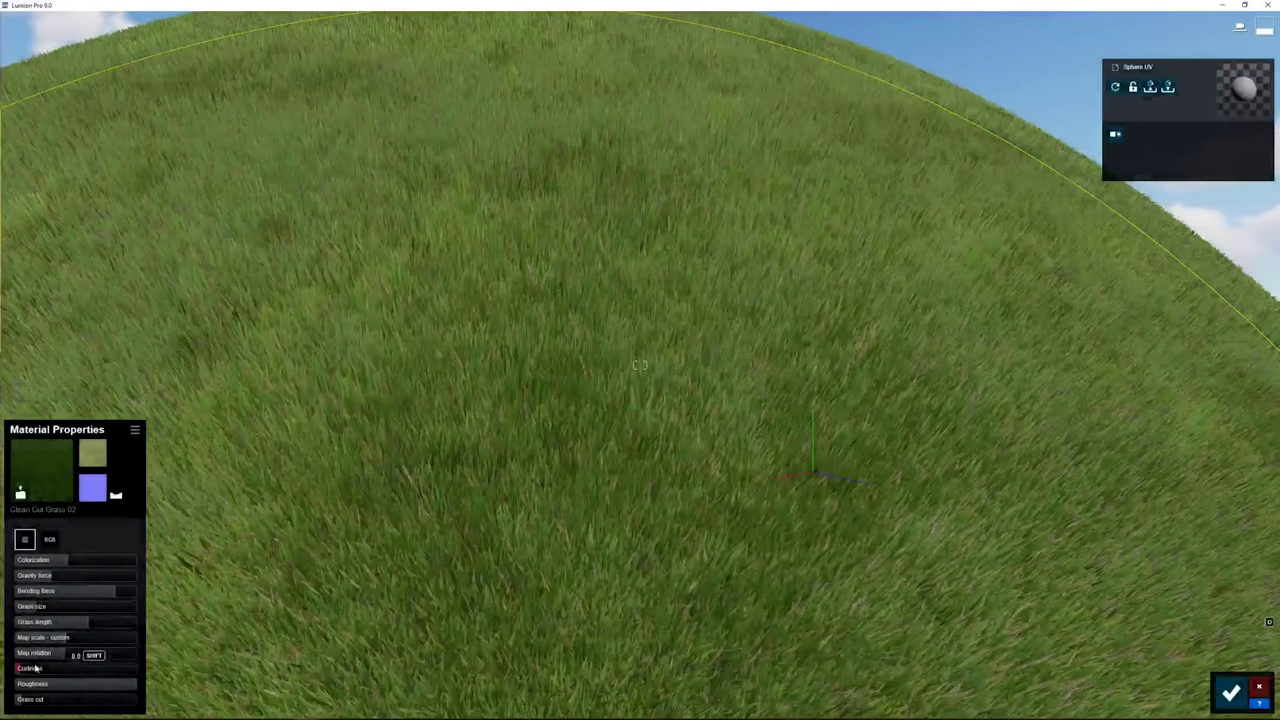
Raise the bending force to maximum with the curliness at zero, and view the blades up close
mouse_move(33, 669)
mouse_down()
mouse_move(150, 669)
mouse_move(28, 667)
mouse_up()
key(w)
right_drag(28, 667, 120, 597)
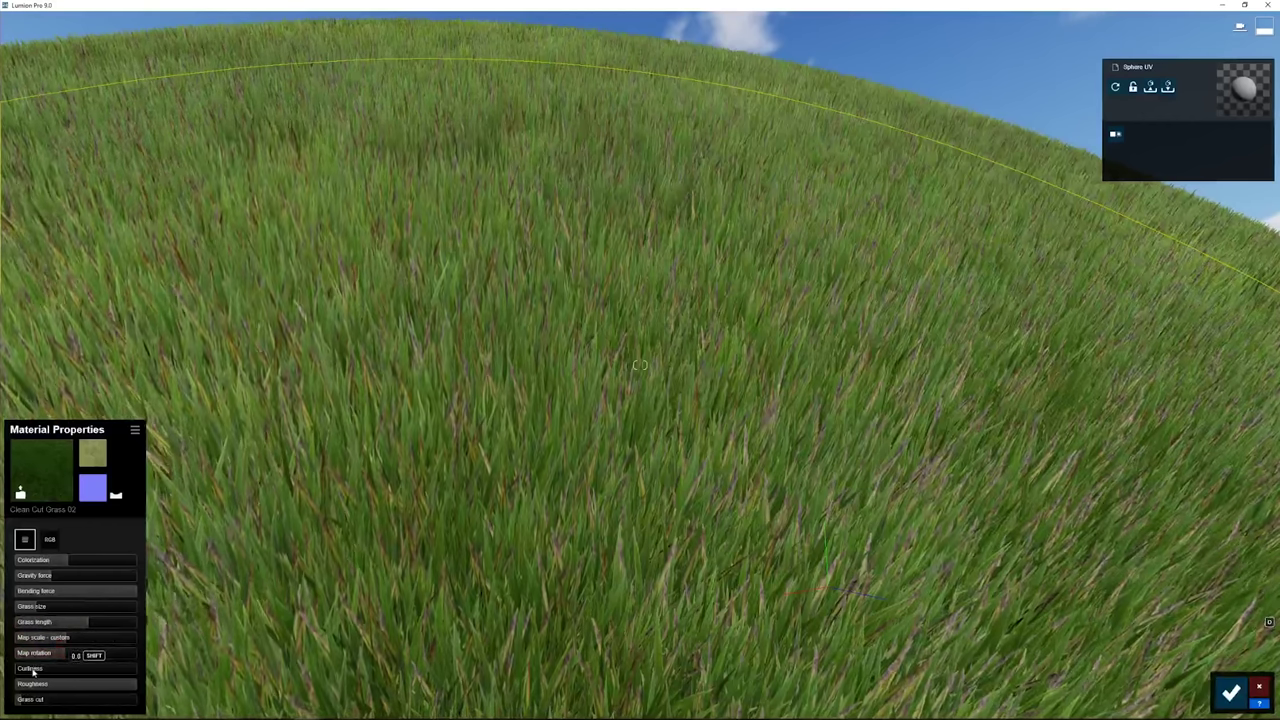
Compare the grass's curliness at maximum and at zero, and set the curliness to about 0.6
drag(56, 676, 76, 684)
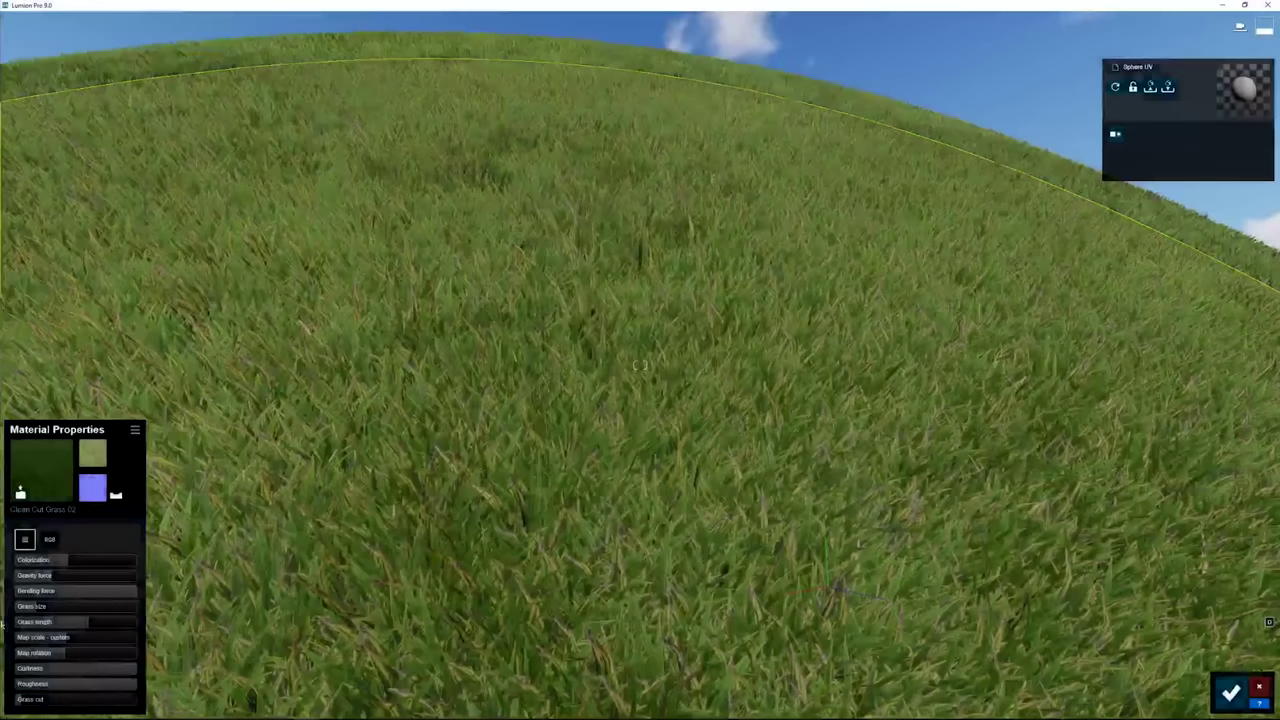
drag(57, 672, 36, 665)
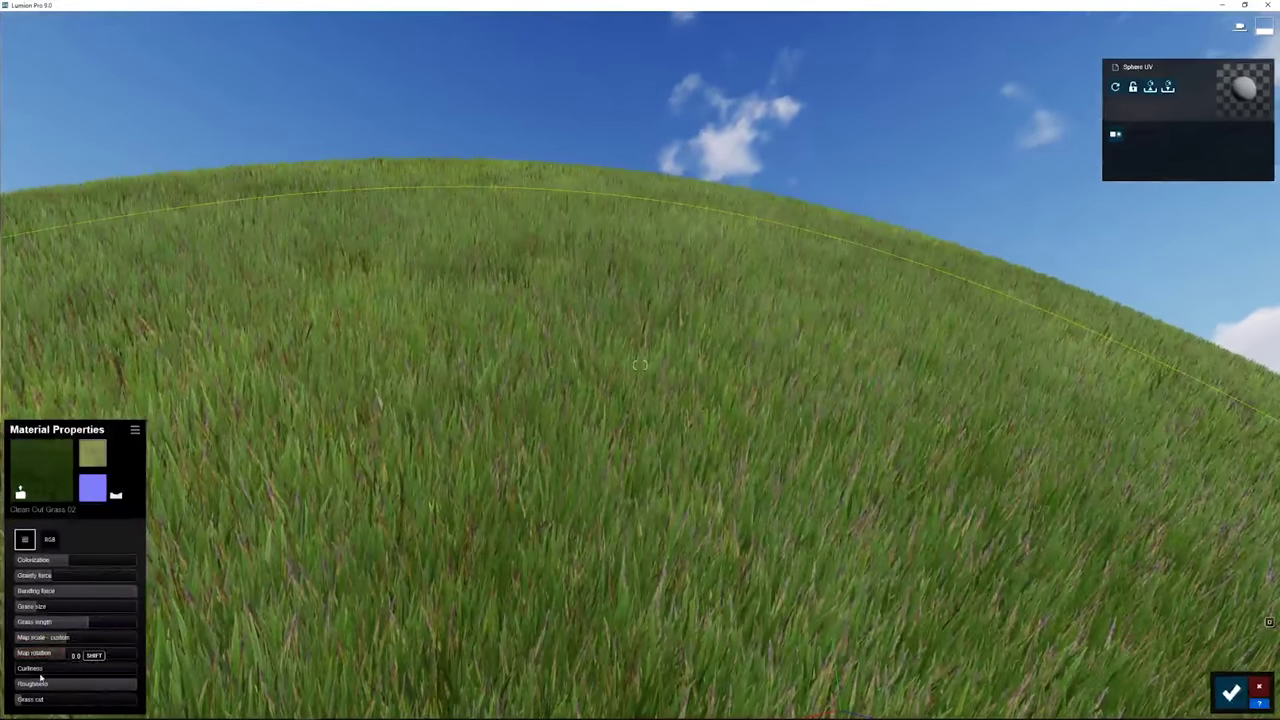
drag(136, 679, 94, 681)
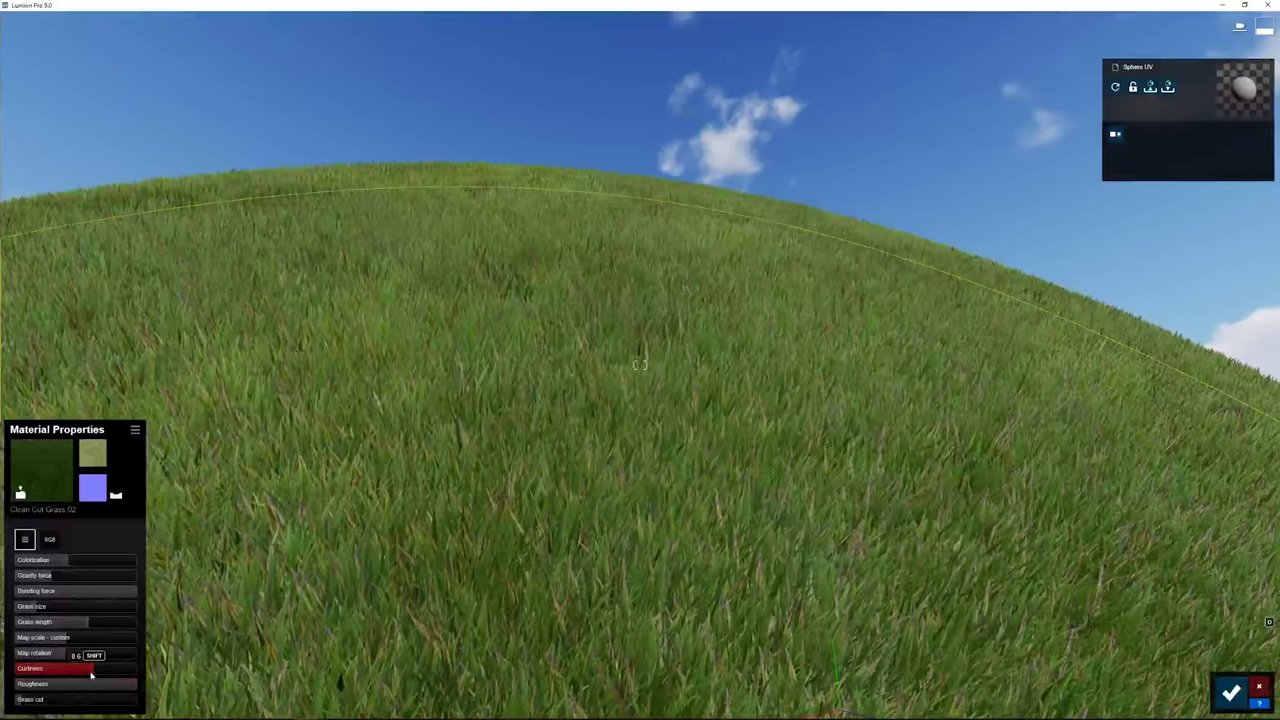
right_drag(219, 617, 212, 640)
key(s)
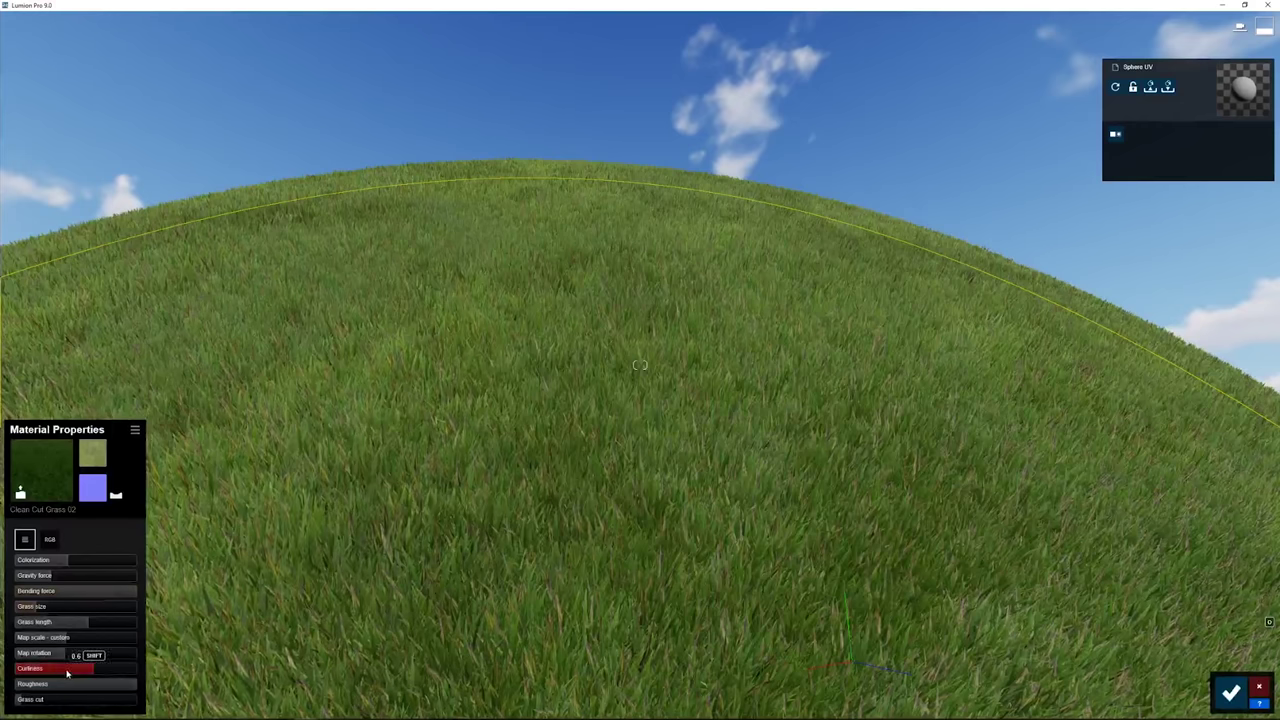
Lower the curliness of the sphere's grass to about 0.3 and view the result from farther back
drag(69, 675, 56, 683)
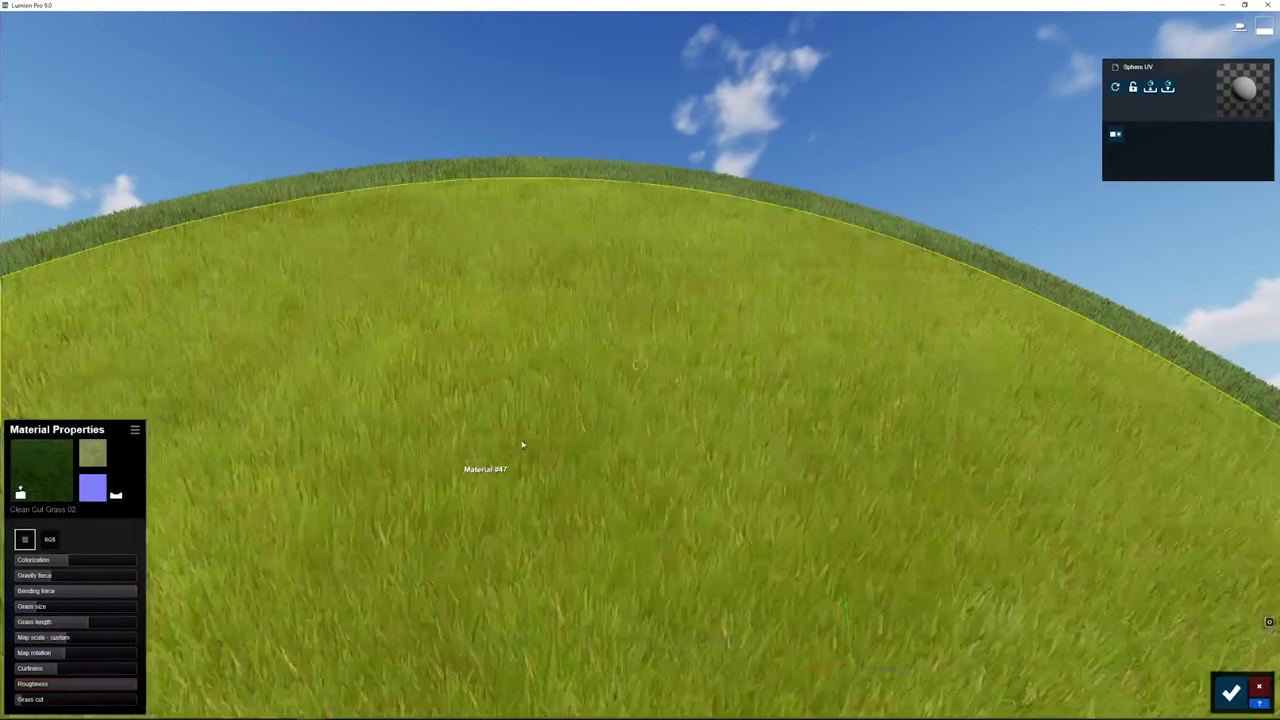
right_drag(523, 443, 520, 474)
key(s)
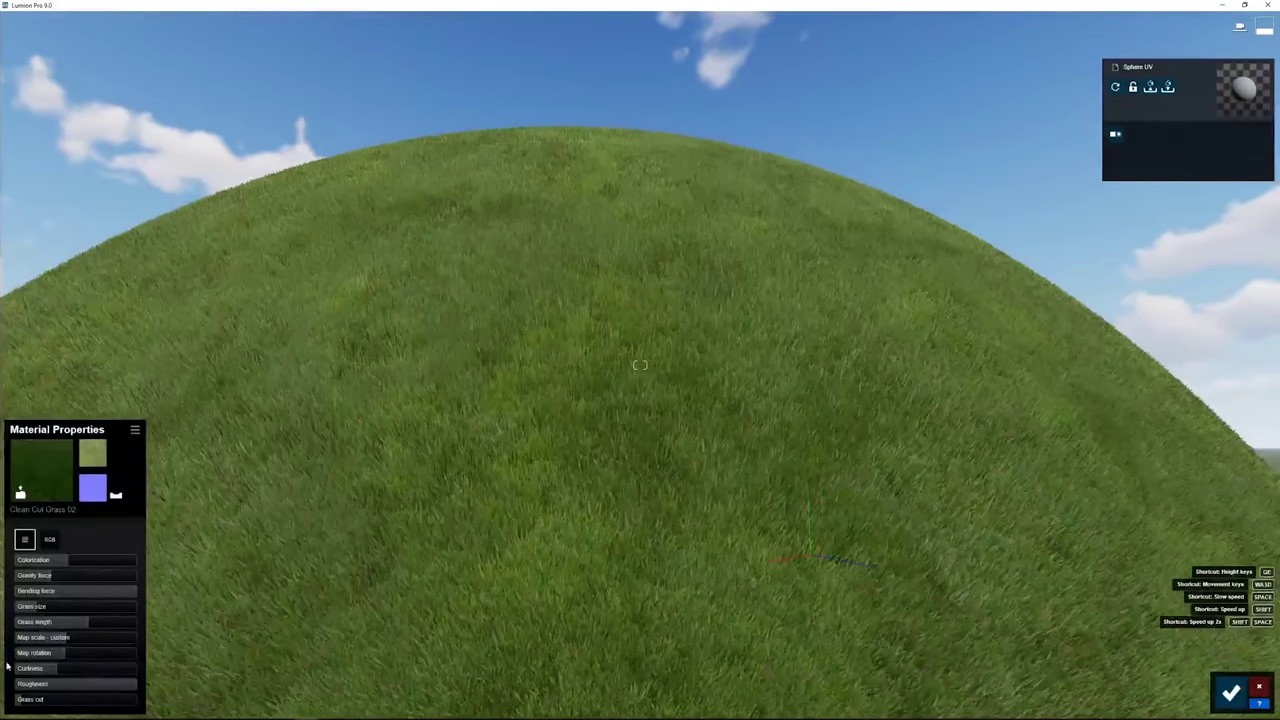
Lower the roughness of the sphere's grass to about 0.1 and inspect the surface near and far
right_drag(18, 678, 22, 680)
drag(72, 691, 149, 701)
drag(55, 700, 33, 706)
key(d)
key(w)
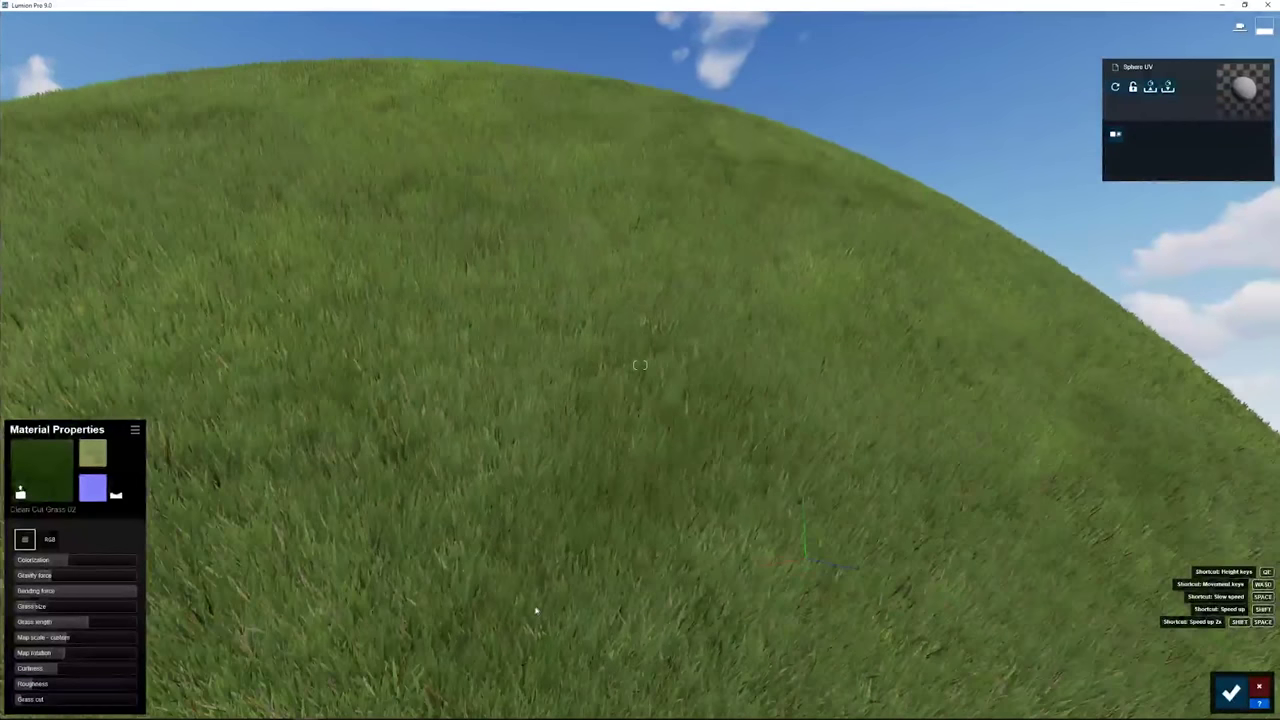
key(s)
key(w)
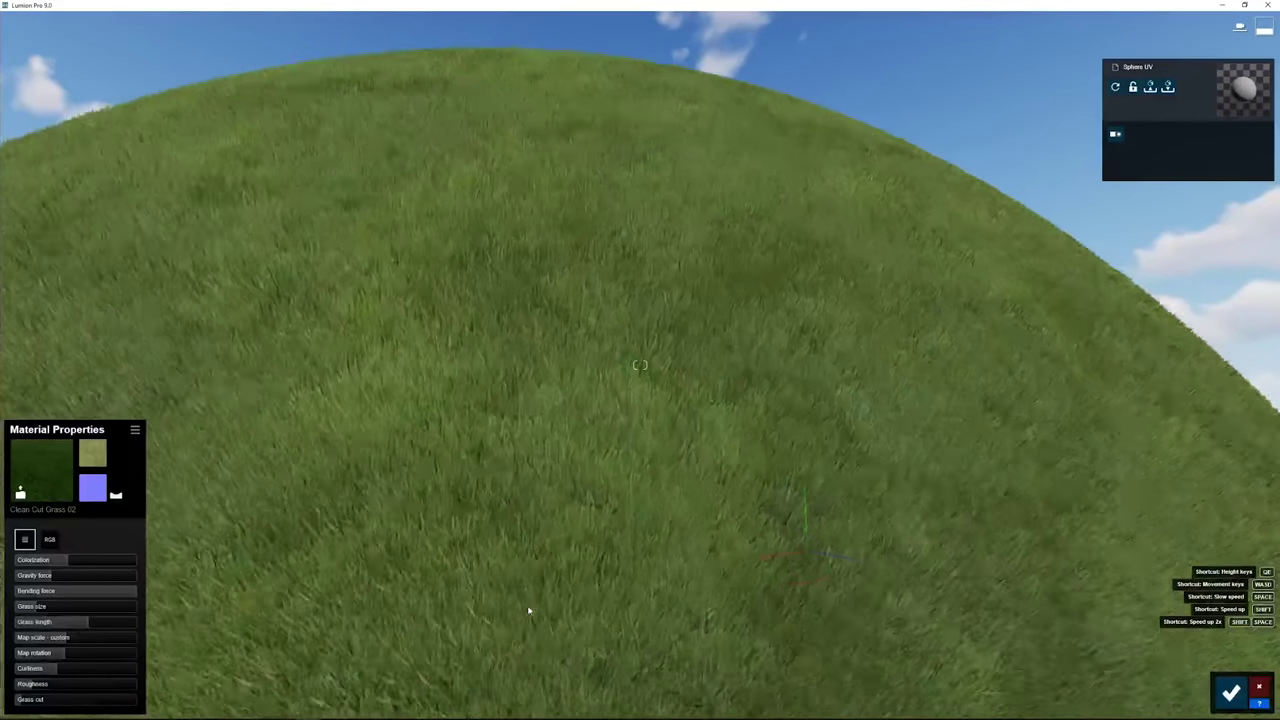
key(s)
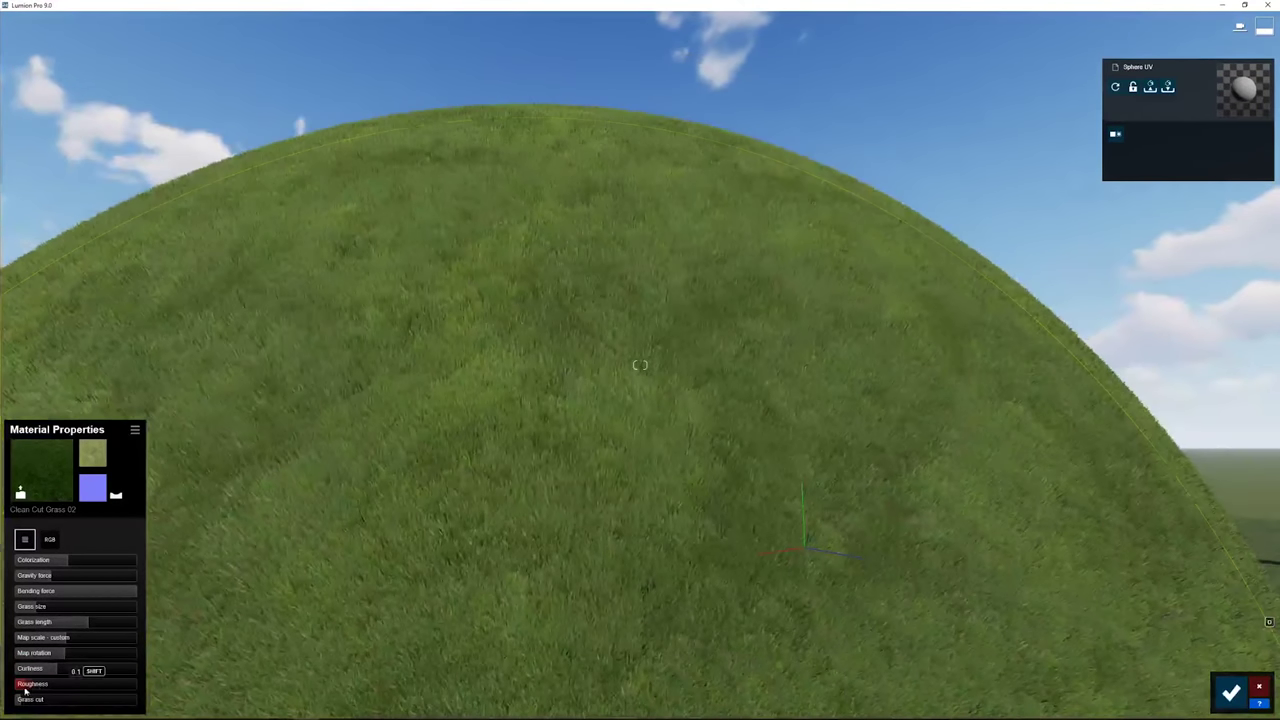
Inspect the sphere's grass at maximum roughness, and set the roughness to about 0.8
mouse_move(30, 688)
mouse_down()
mouse_move(130, 698)
mouse_move(2, 686)
mouse_move(124, 687)
mouse_up()
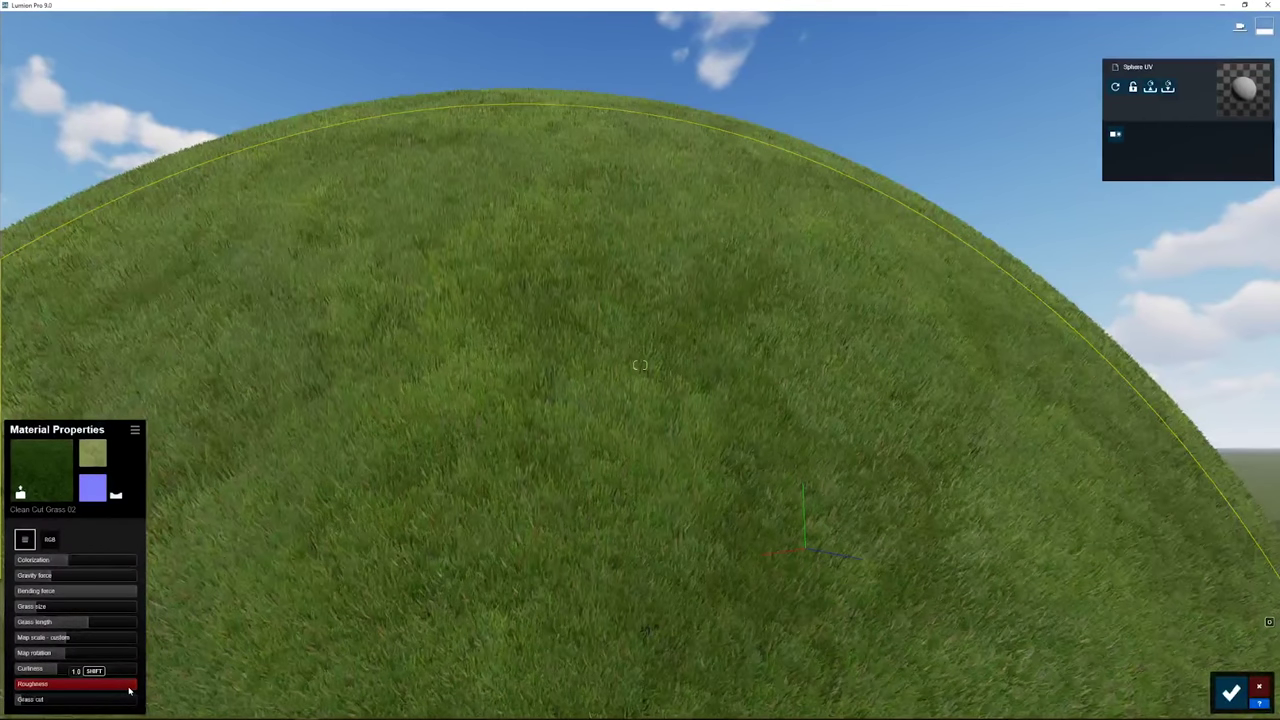
key(a)
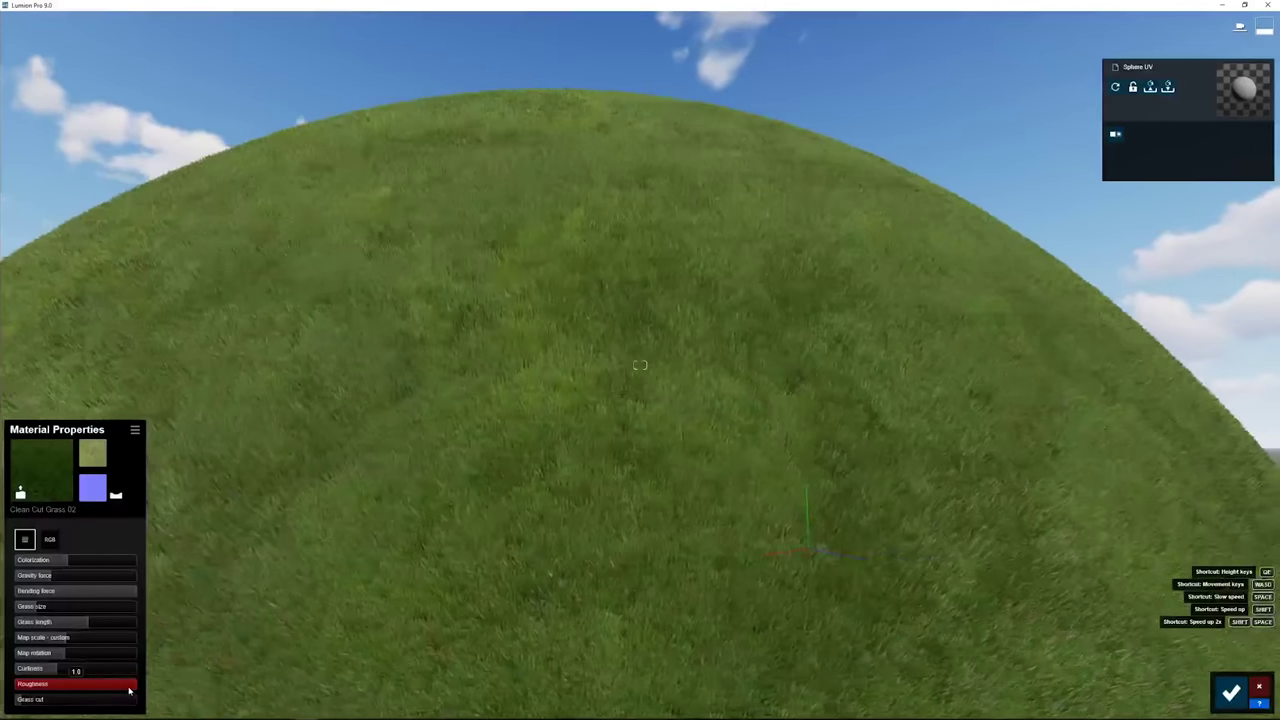
key(a)
key(w)
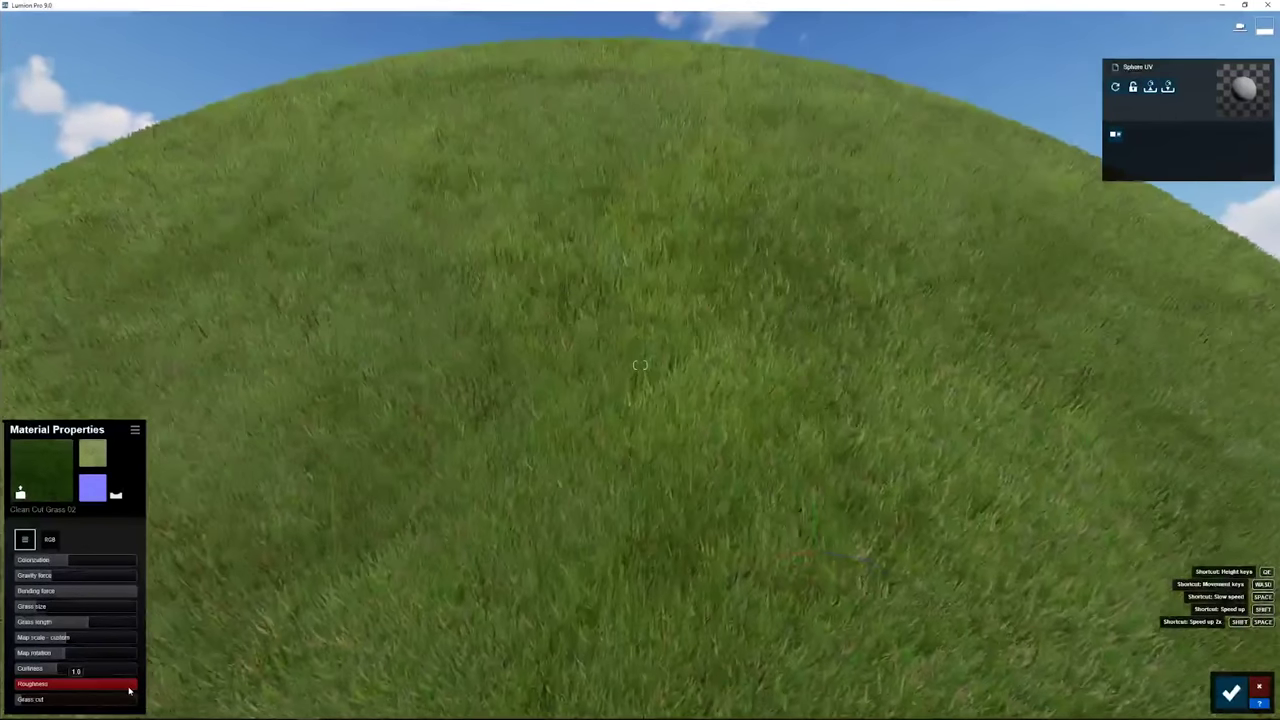
key(d)
right_drag(436, 617, 430, 580)
key(w)
drag(112, 691, 63, 690)
key(w)
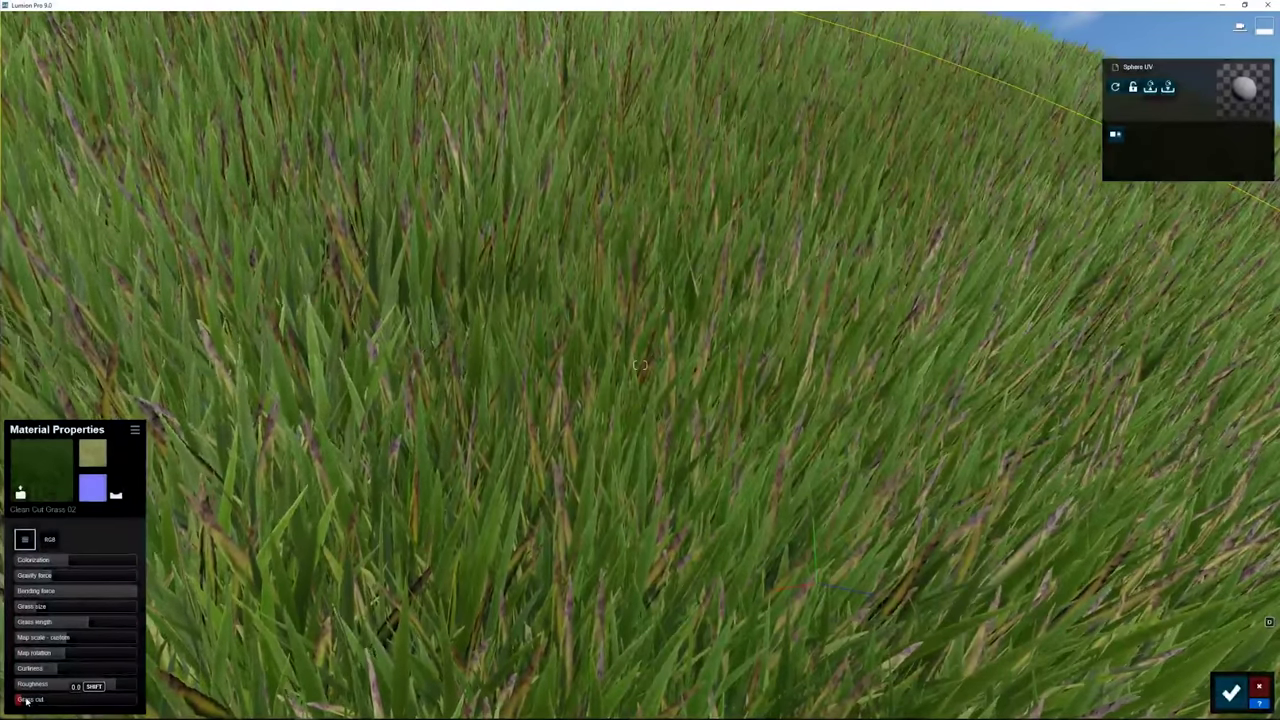
Compare different grass cut amounts on the sphere up to the maximum, and set the grass cut to about 0.1
right_drag(449, 471, 450, 471)
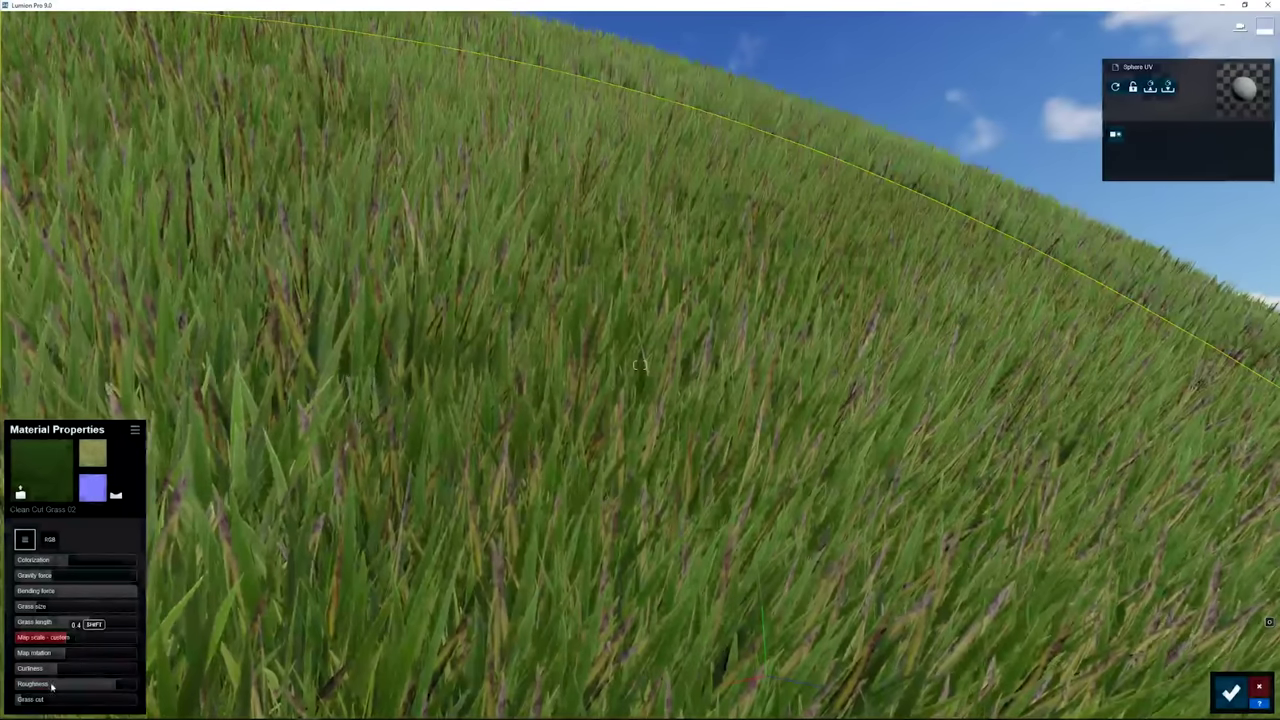
drag(38, 703, 110, 699)
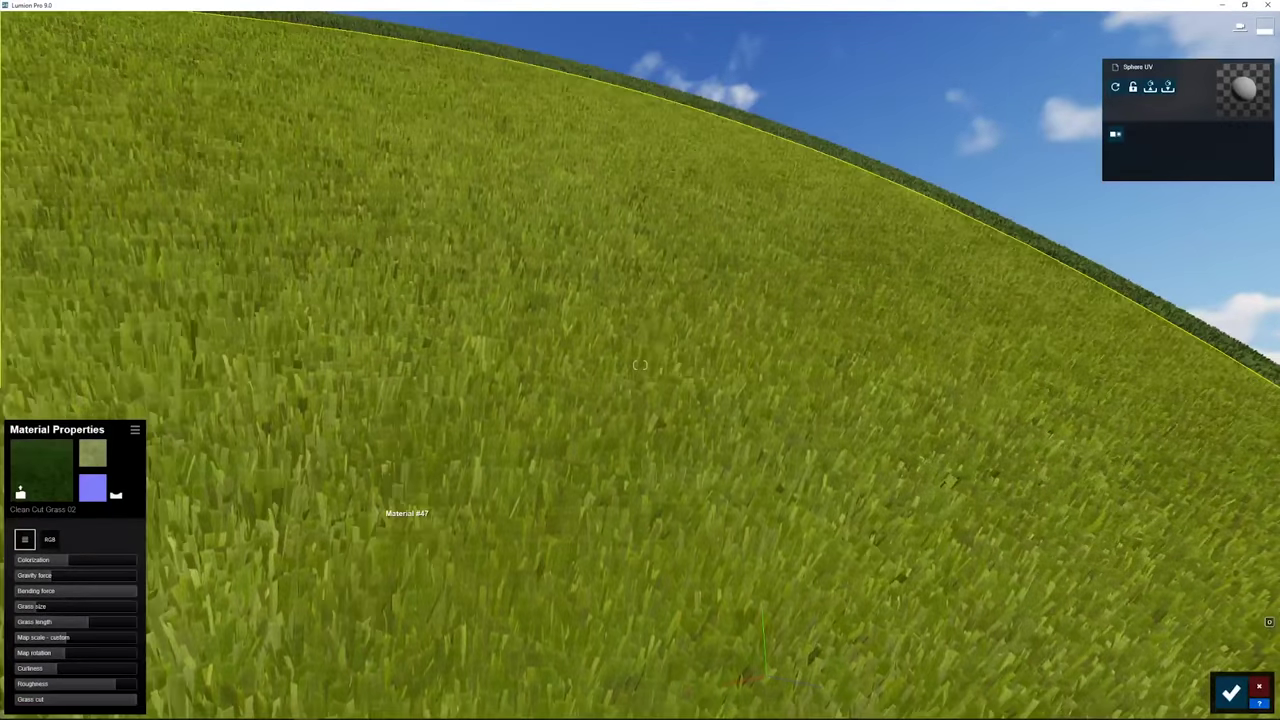
right_drag(370, 508, 363, 507)
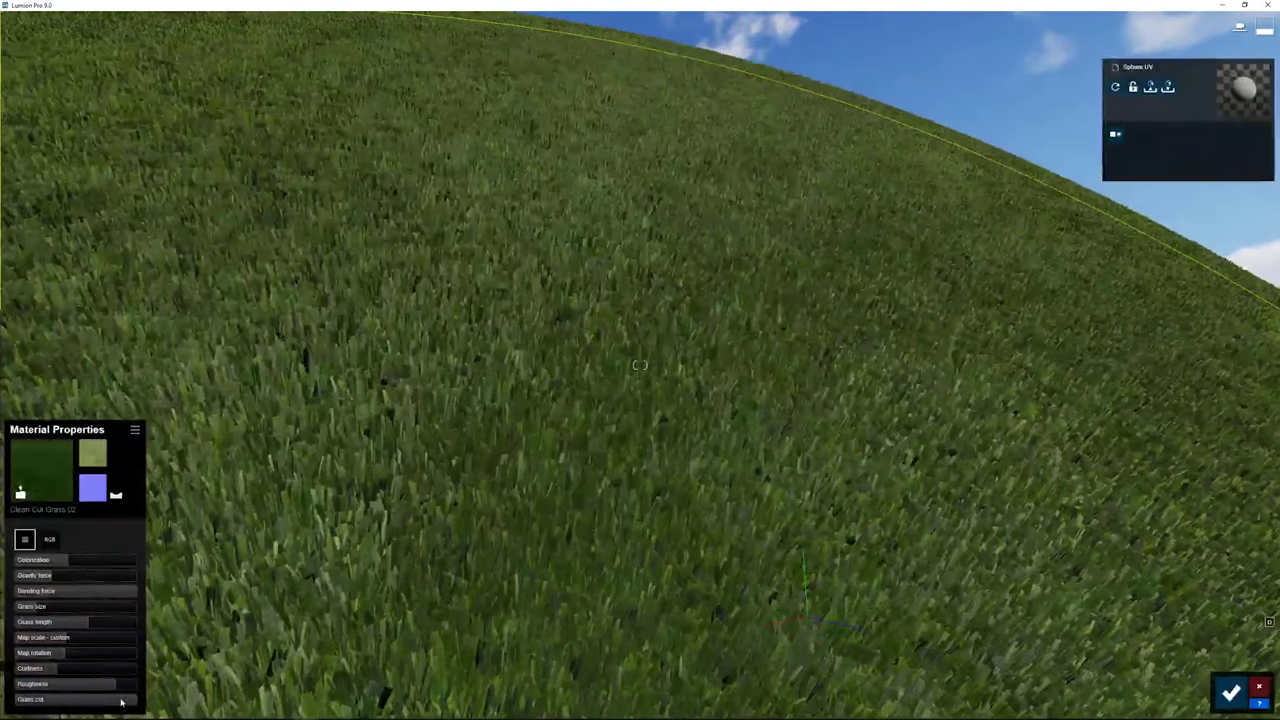
drag(124, 701, 14, 701)
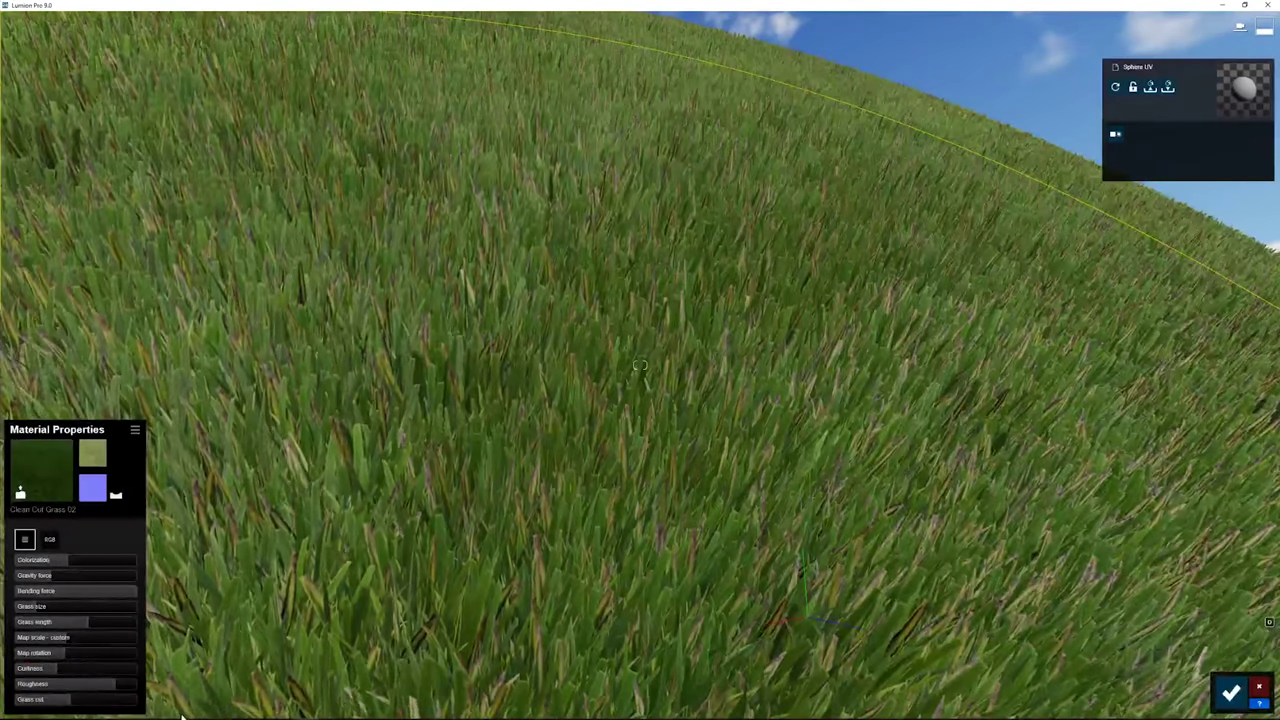
drag(70, 701, 37, 706)
key(s)
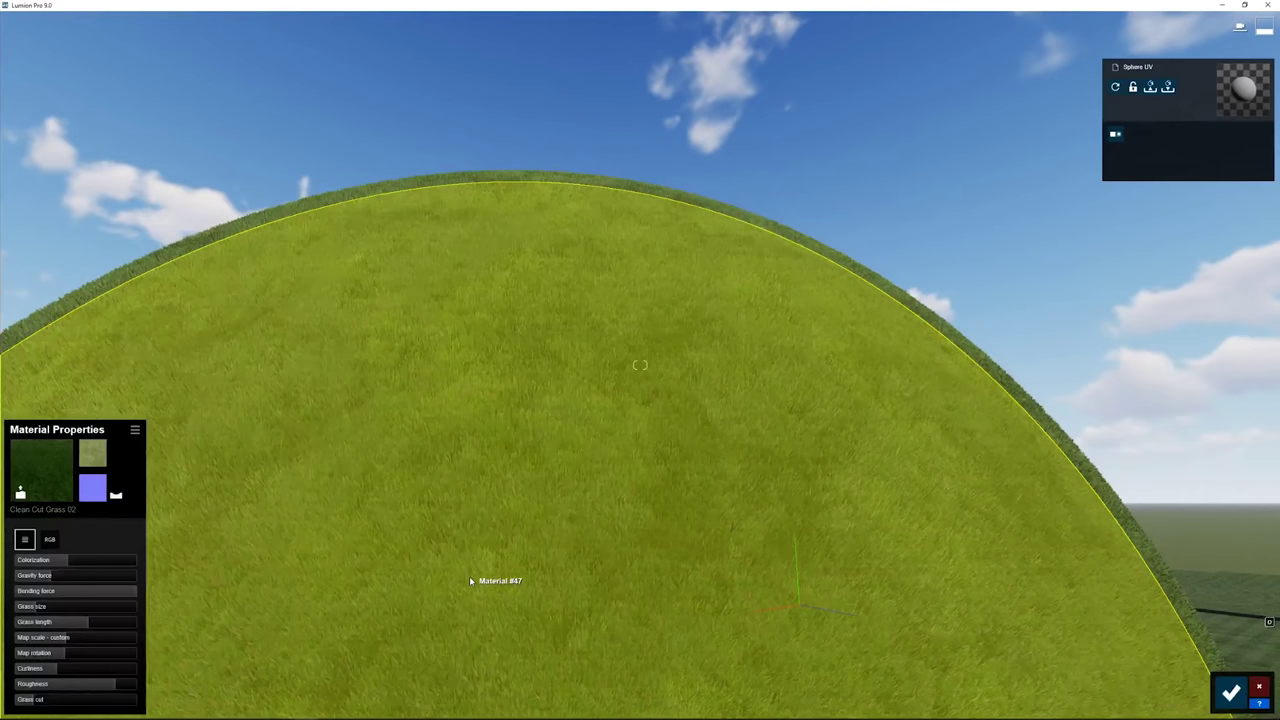
Go from the sphere to the nearby square patch of uneven green grass and select its material for editing
right_drag(470, 580, 505, 571)
key(s)
key(s)
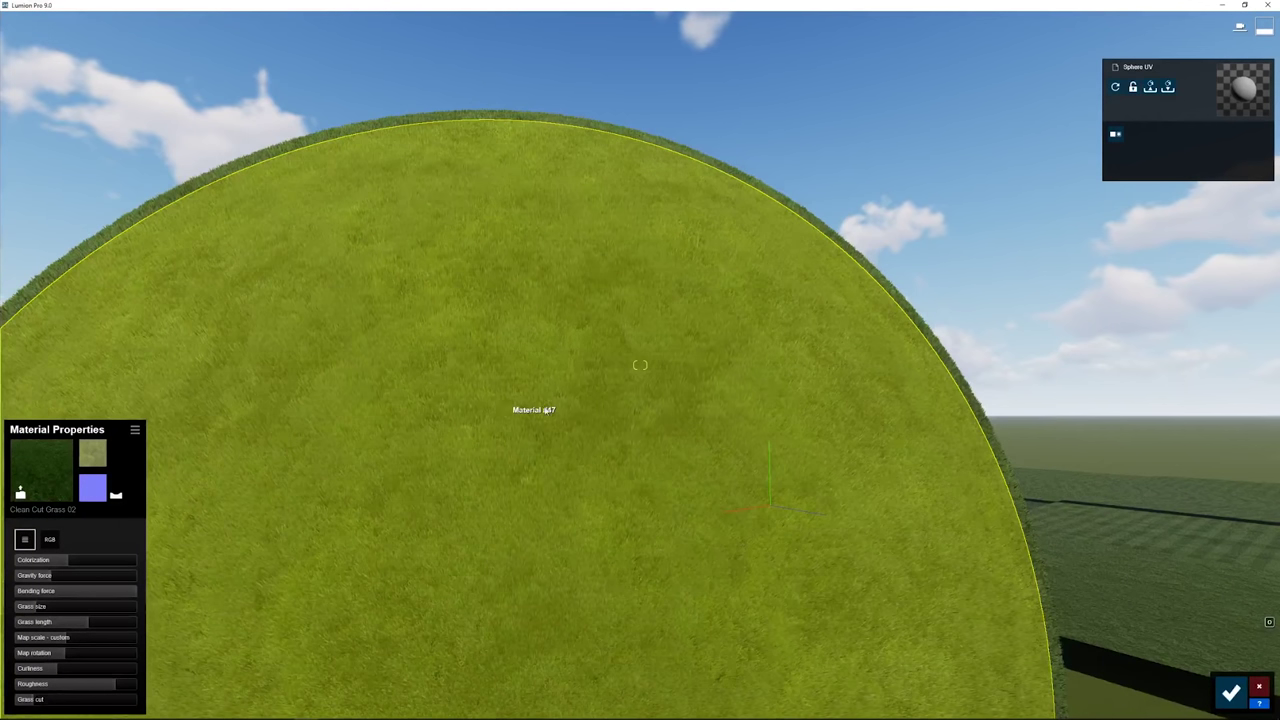
key(s)
right_drag(563, 423, 745, 475)
mouse_move(640, 365)
right_down()
mouse_move(810, 465)
mouse_move(685, 400)
mouse_move(765, 445)
right_up()
right_drag(450, 370, 566, 417)
key(w)
key(s)
key(w)
key(s)
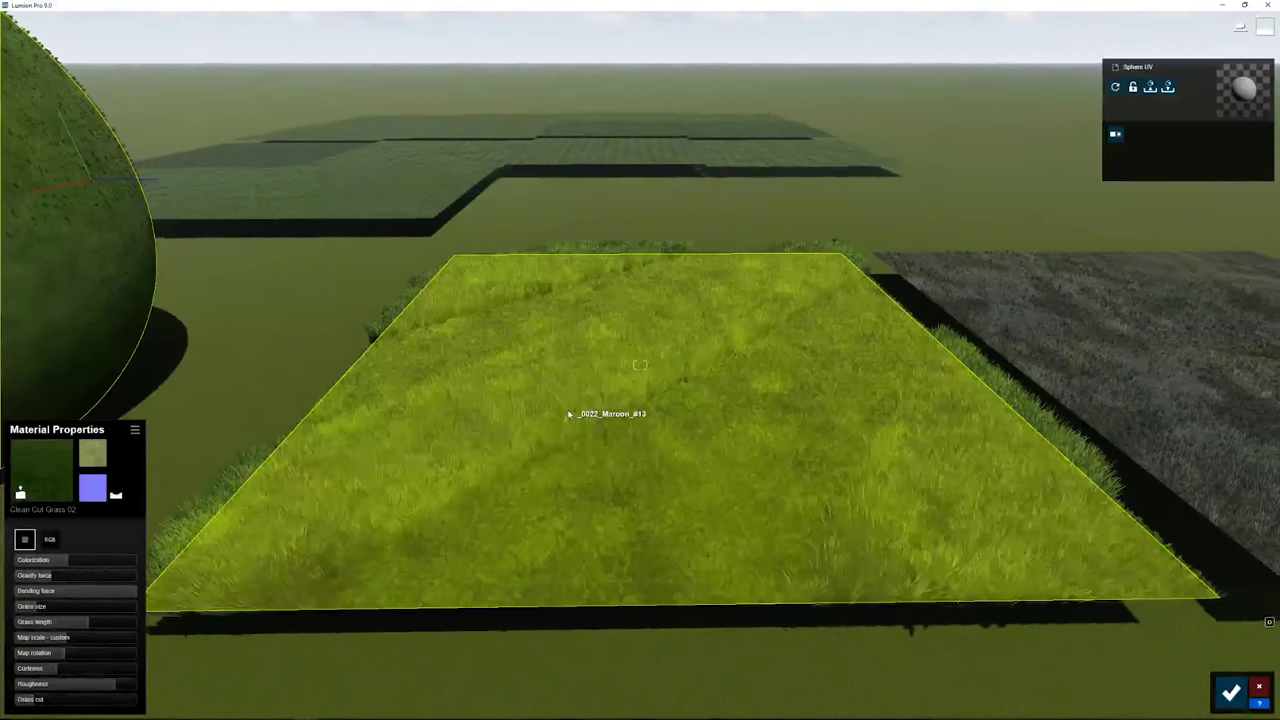
right_drag(640, 454, 668, 432)
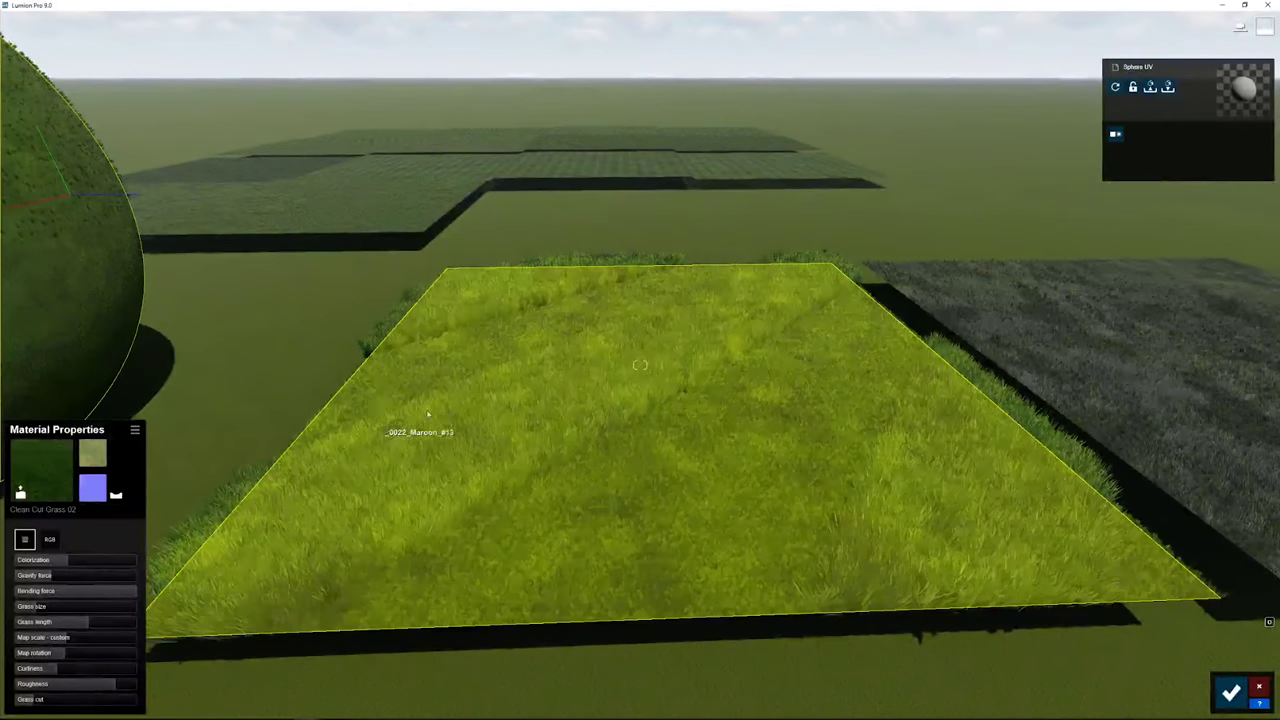
right_drag(806, 340, 794, 348)
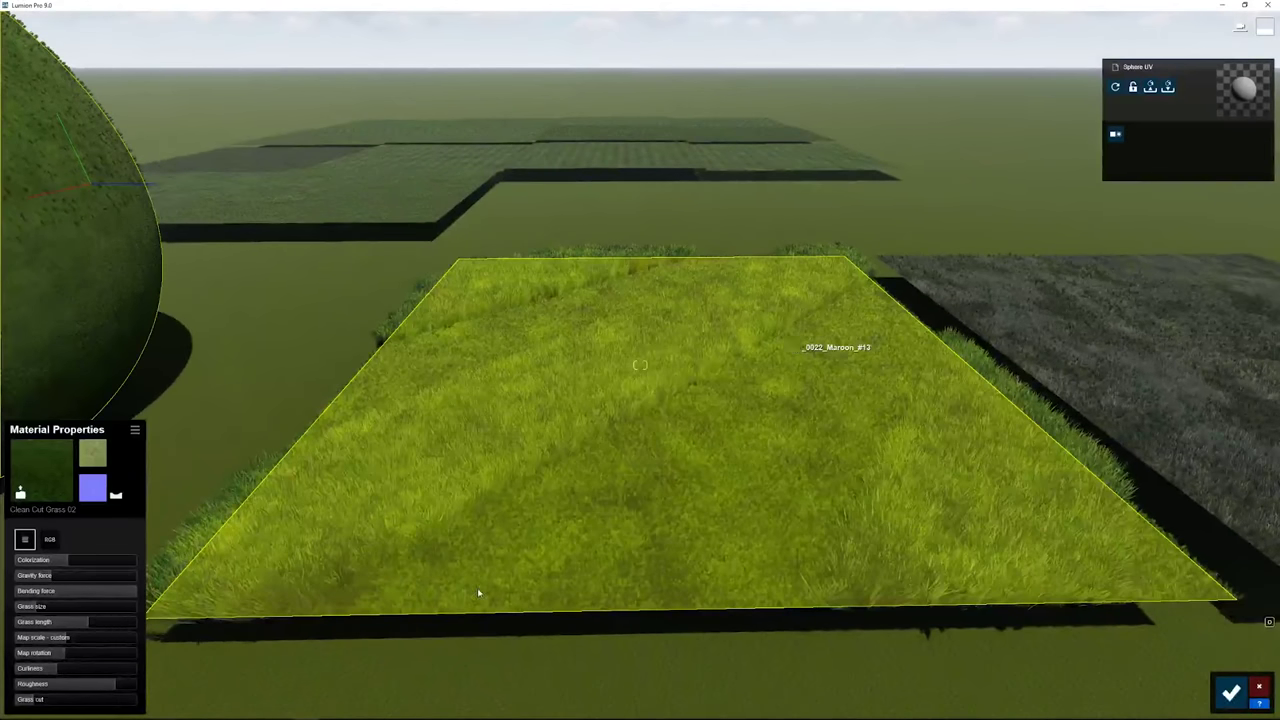
click(538, 515)
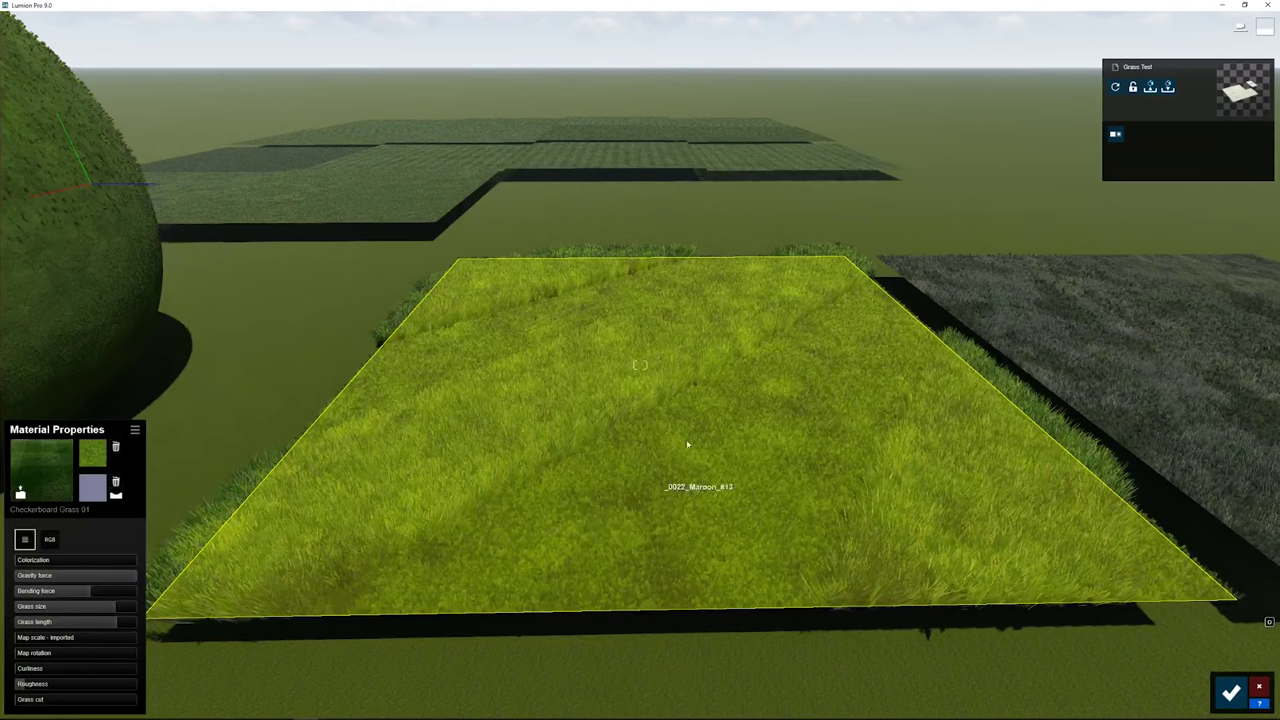
Examine the varying blade heights across the selected grass patch
mouse_move(472, 424)
right_down()
mouse_move(460, 440)
mouse_move(472, 424)
right_up()
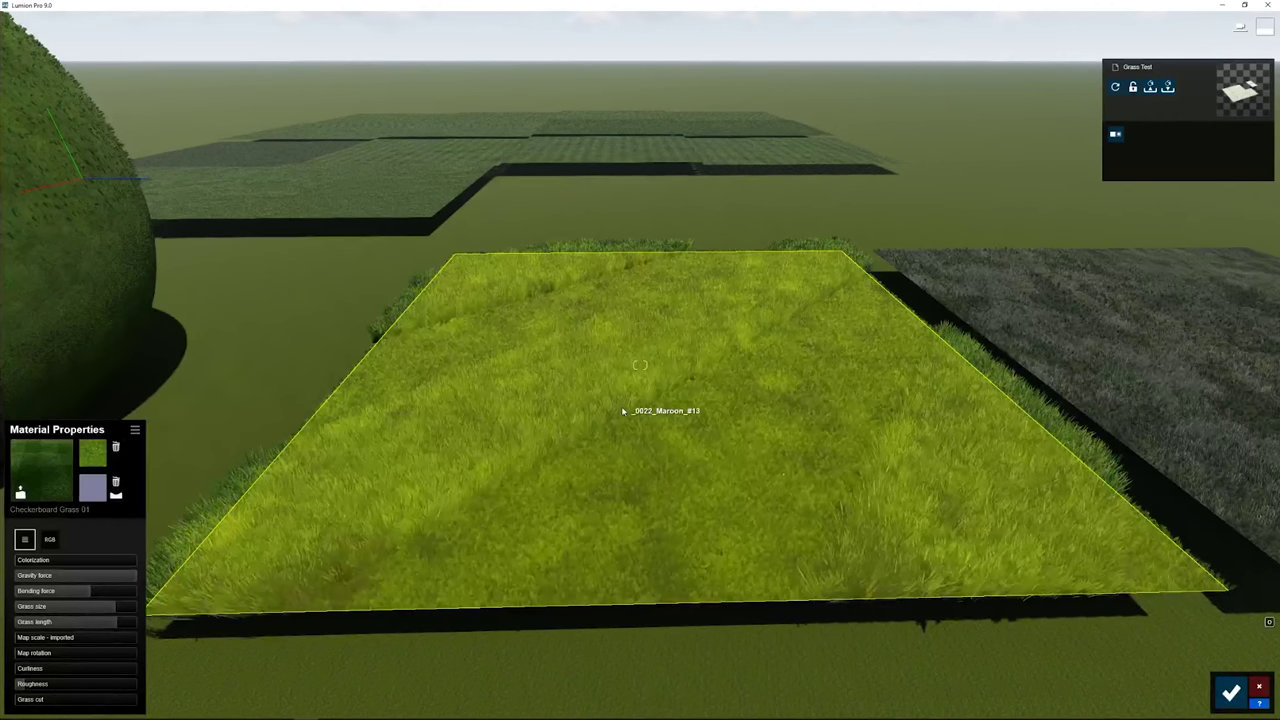
key(d)
key(w)
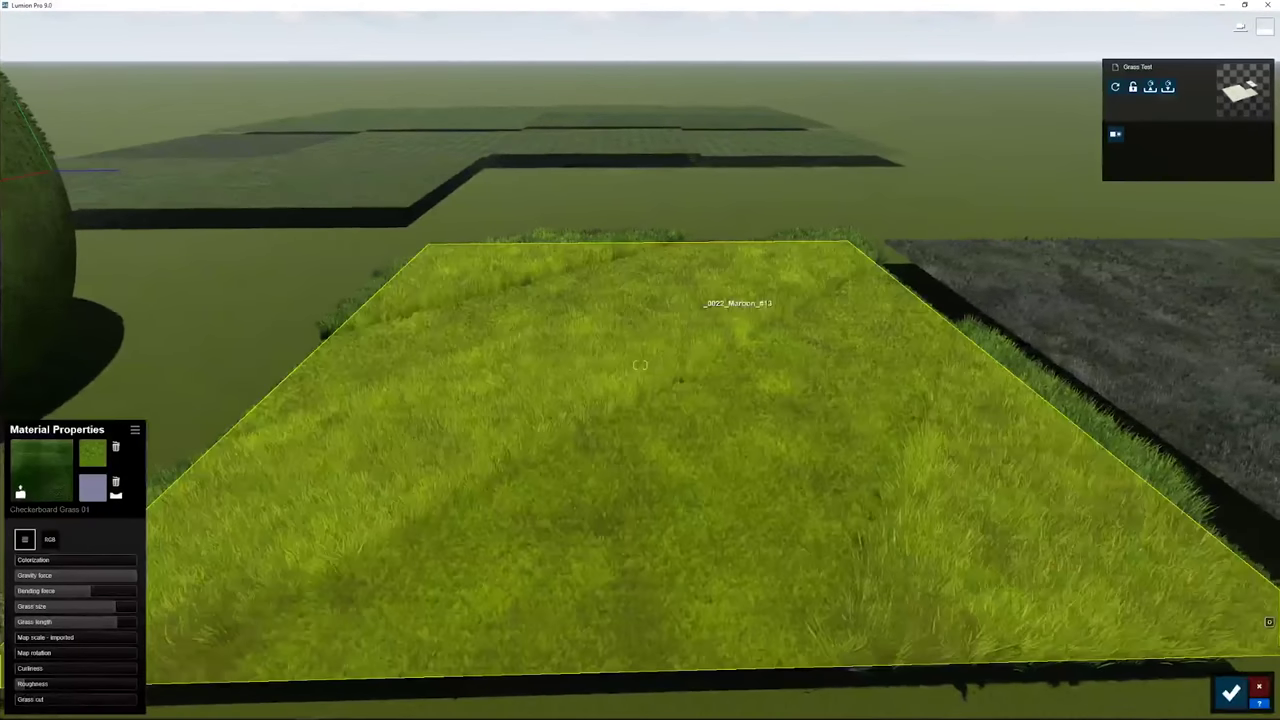
mouse_move(705, 303)
right_down()
mouse_move(705, 234)
mouse_move(691, 220)
mouse_move(703, 294)
right_up()
key(s)
key(w)
right_drag(756, 380, 756, 380)
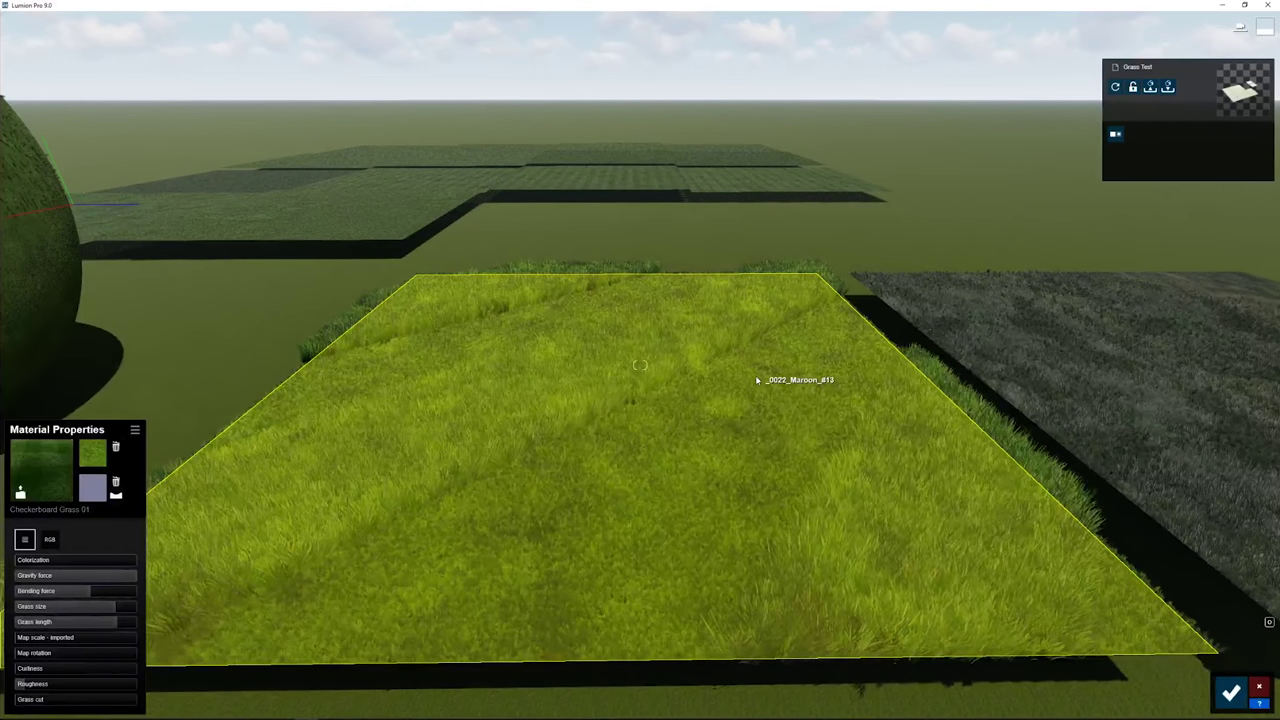
mouse_move(757, 380)
middle_down()
mouse_move(743, 380)
mouse_move(746, 394)
middle_up()
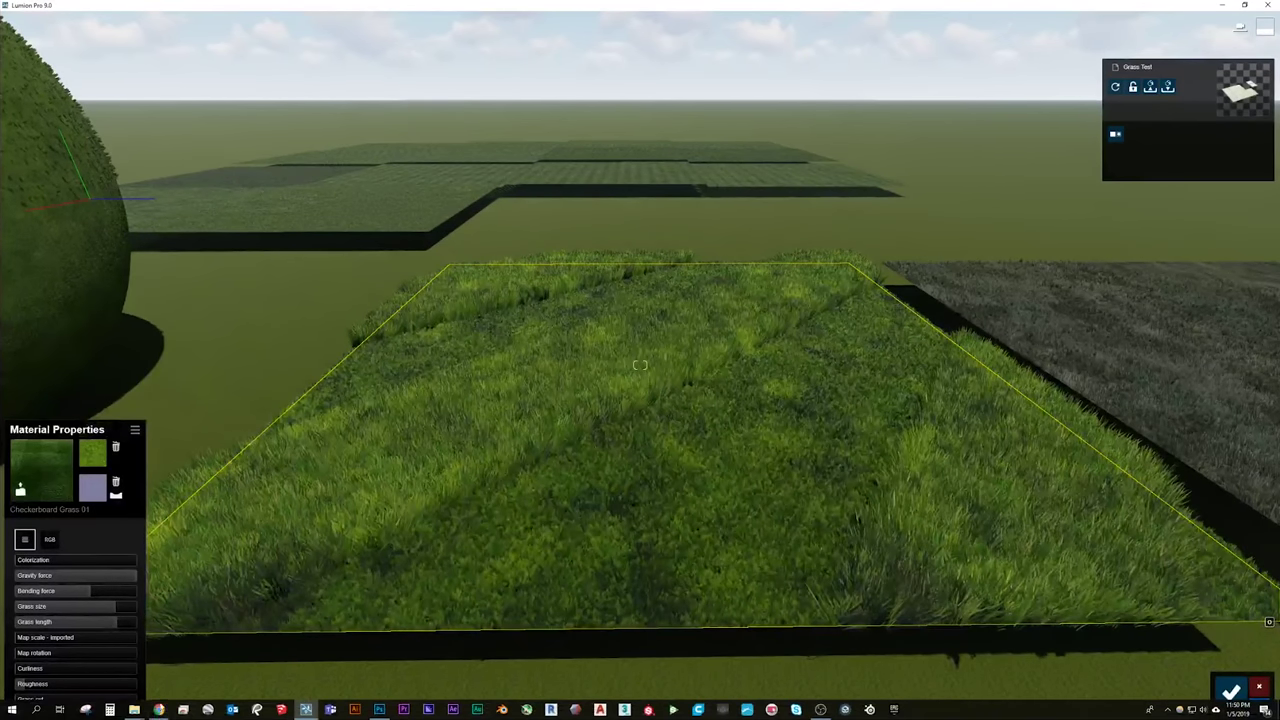
Switch to File Explorer, view TEST.jpg in the Height Maps folder of 3D Grass, and return to Lumion
mouse_move(134, 709)
click(90, 662)
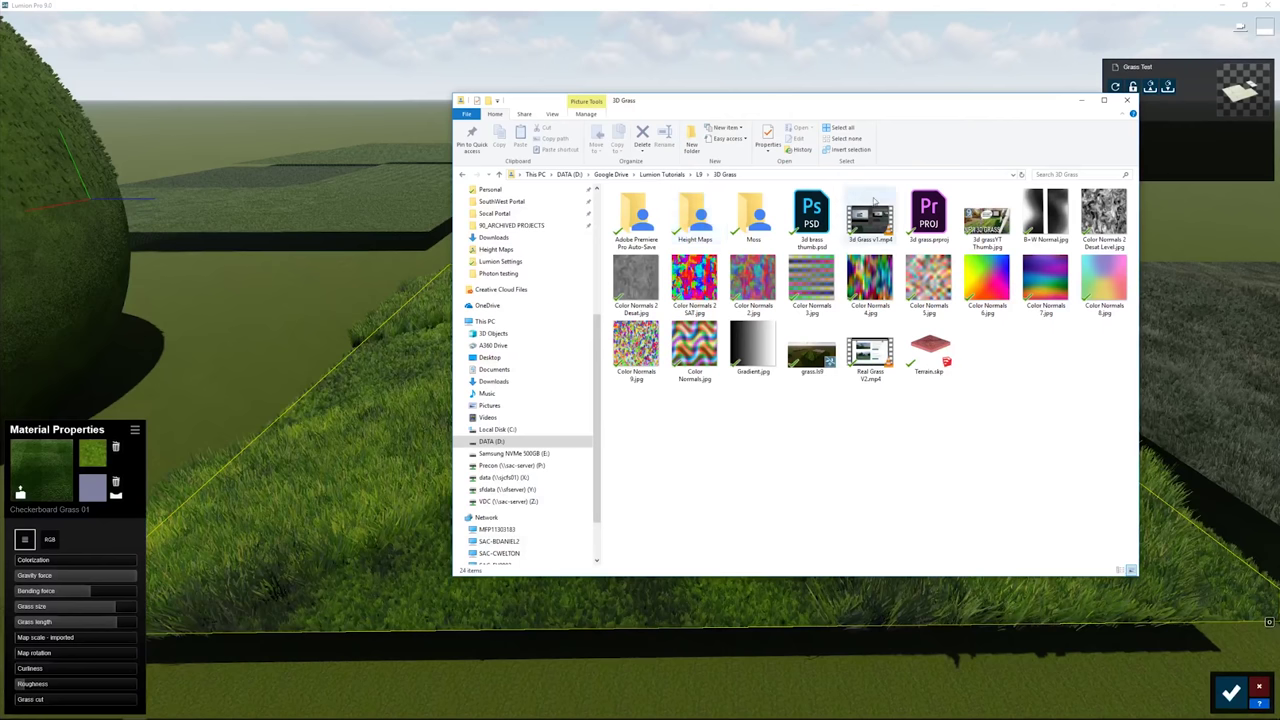
double_click(708, 212)
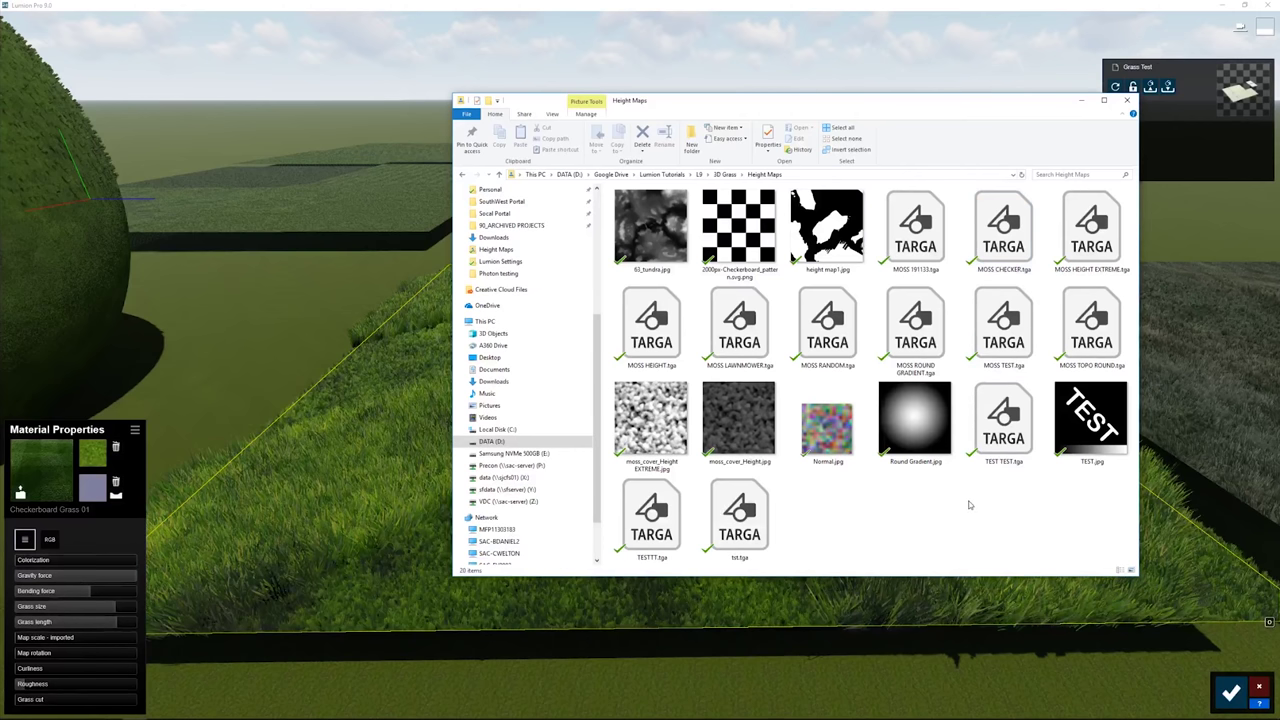
double_click(1093, 418)
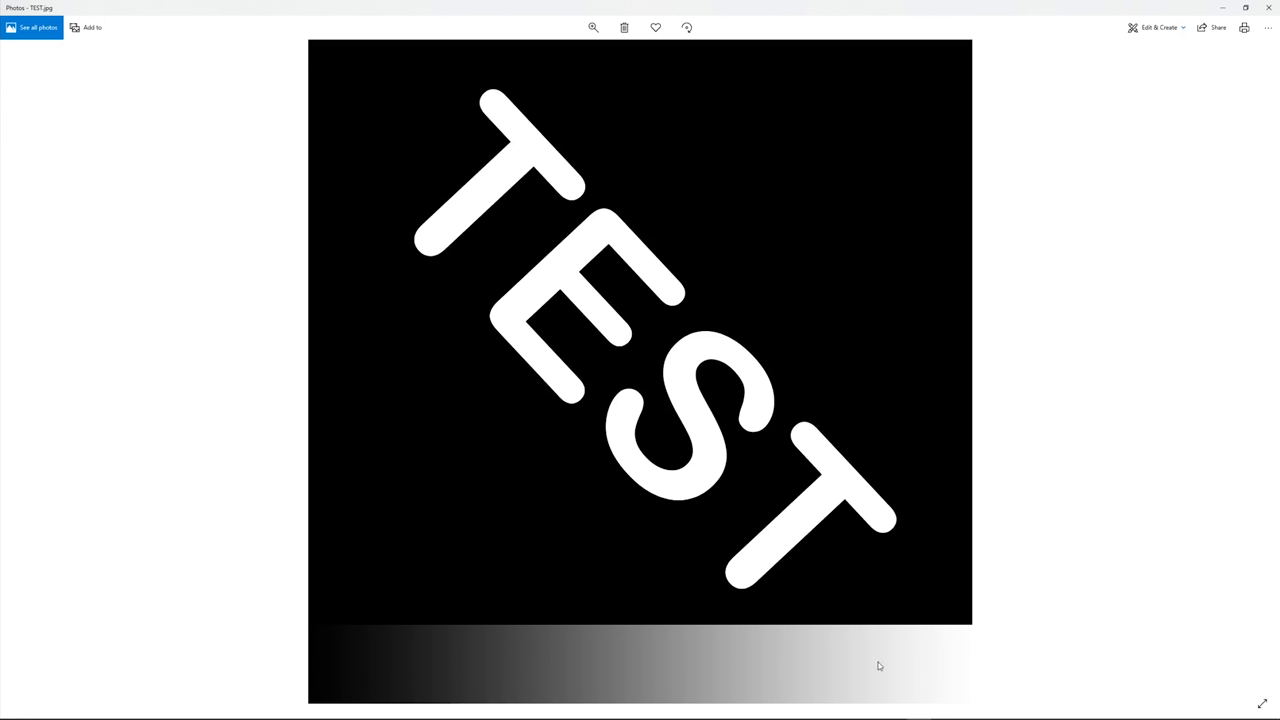
click(1270, 9)
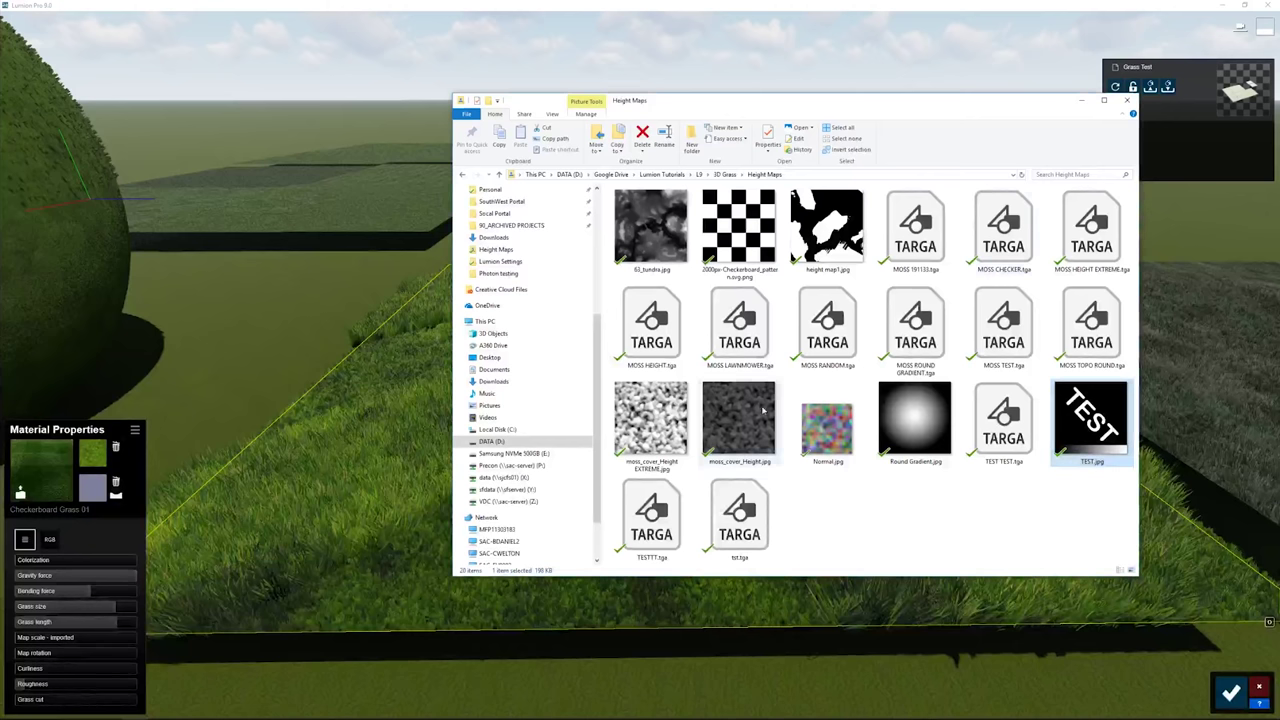
click(926, 514)
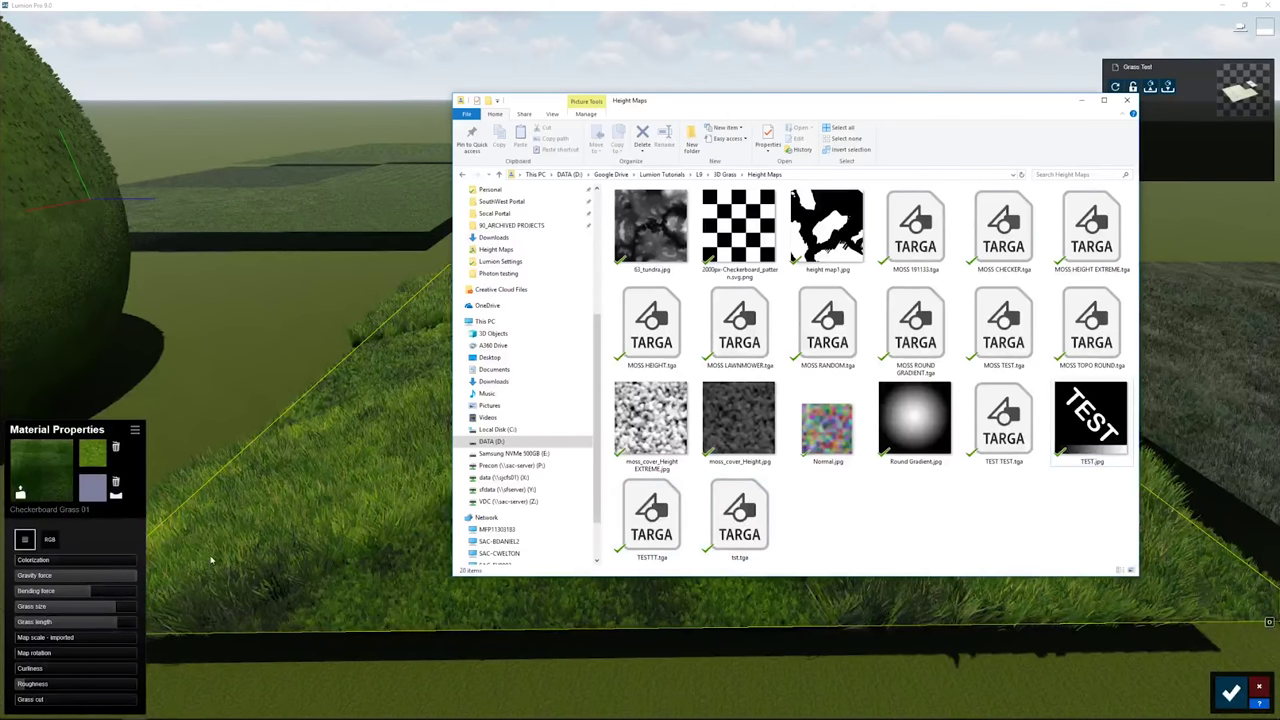
click(346, 478)
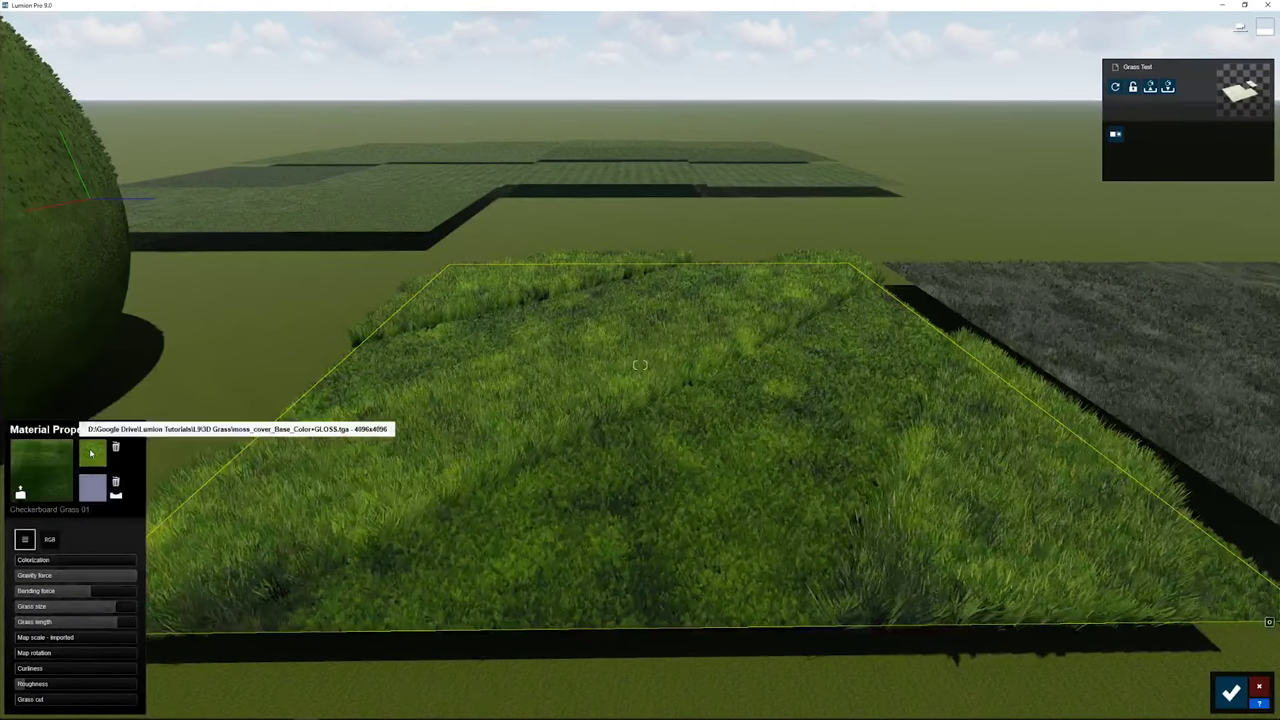
Replace the patch's color map with TEST TEST.tga from the Height Maps folder, listing all image file types
click(91, 454)
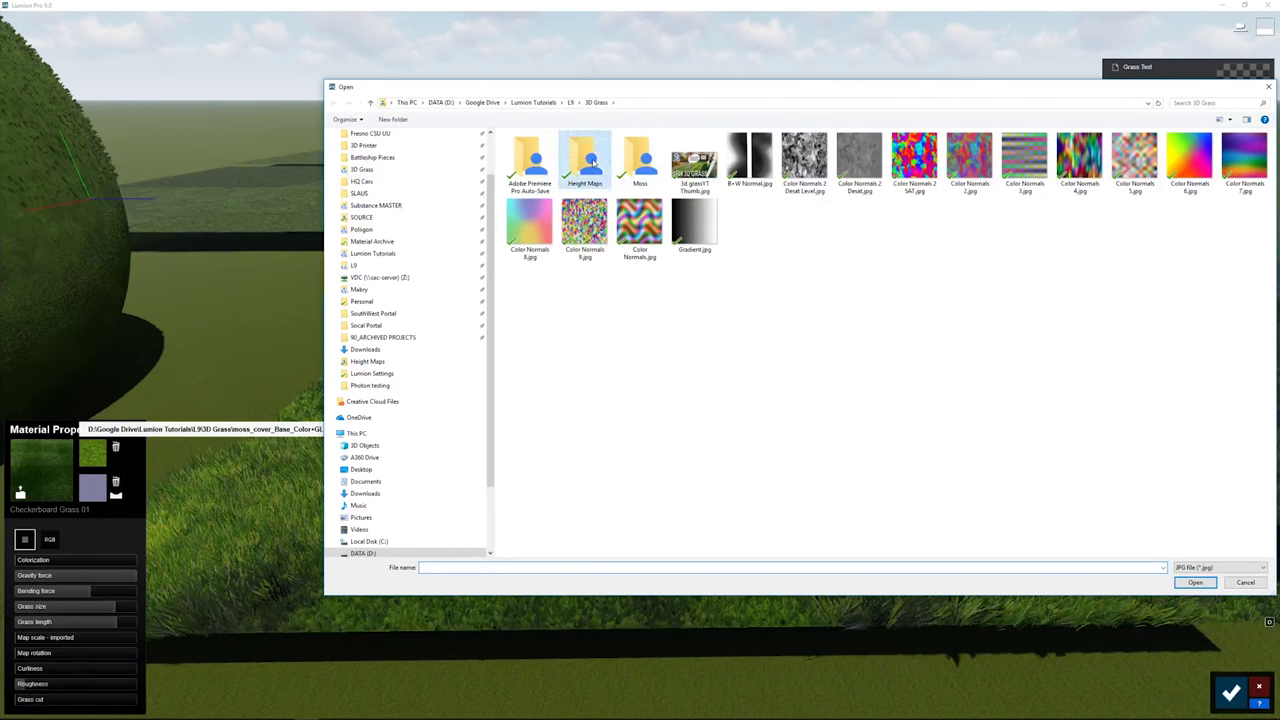
double_click(586, 160)
click(1235, 567)
click(1220, 578)
scroll(829, 471, down, 1)
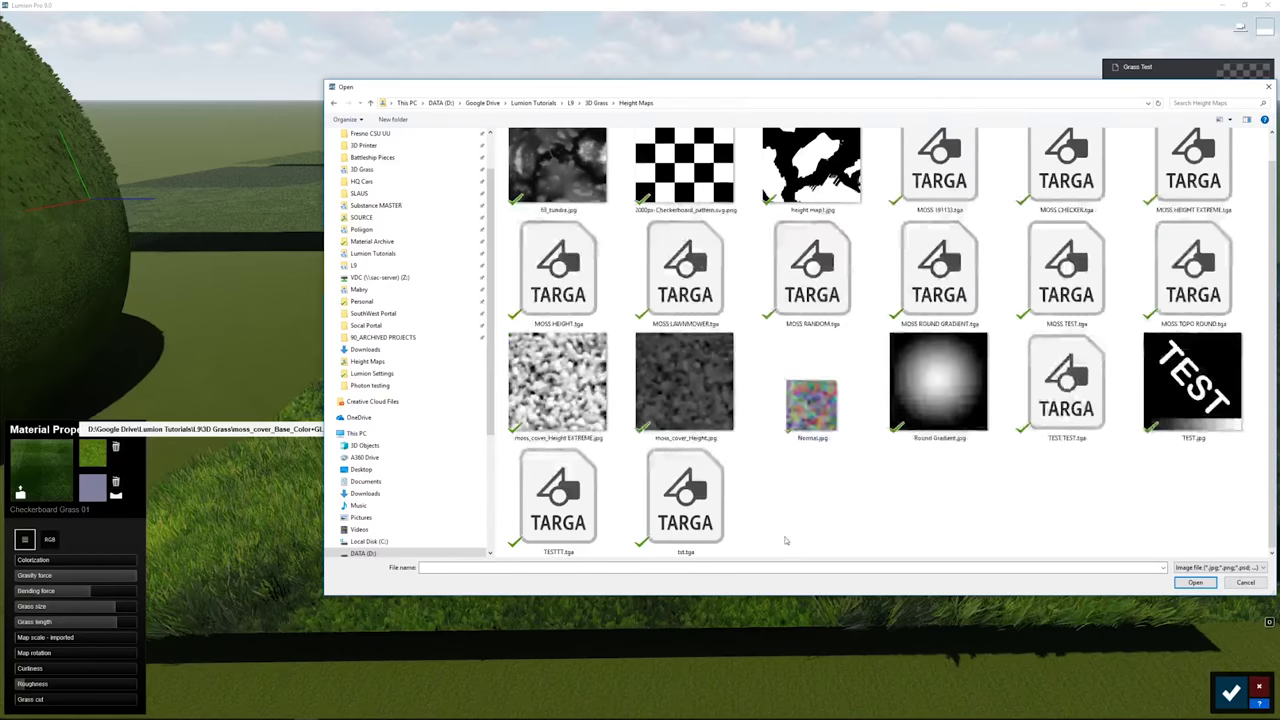
double_click(1063, 400)
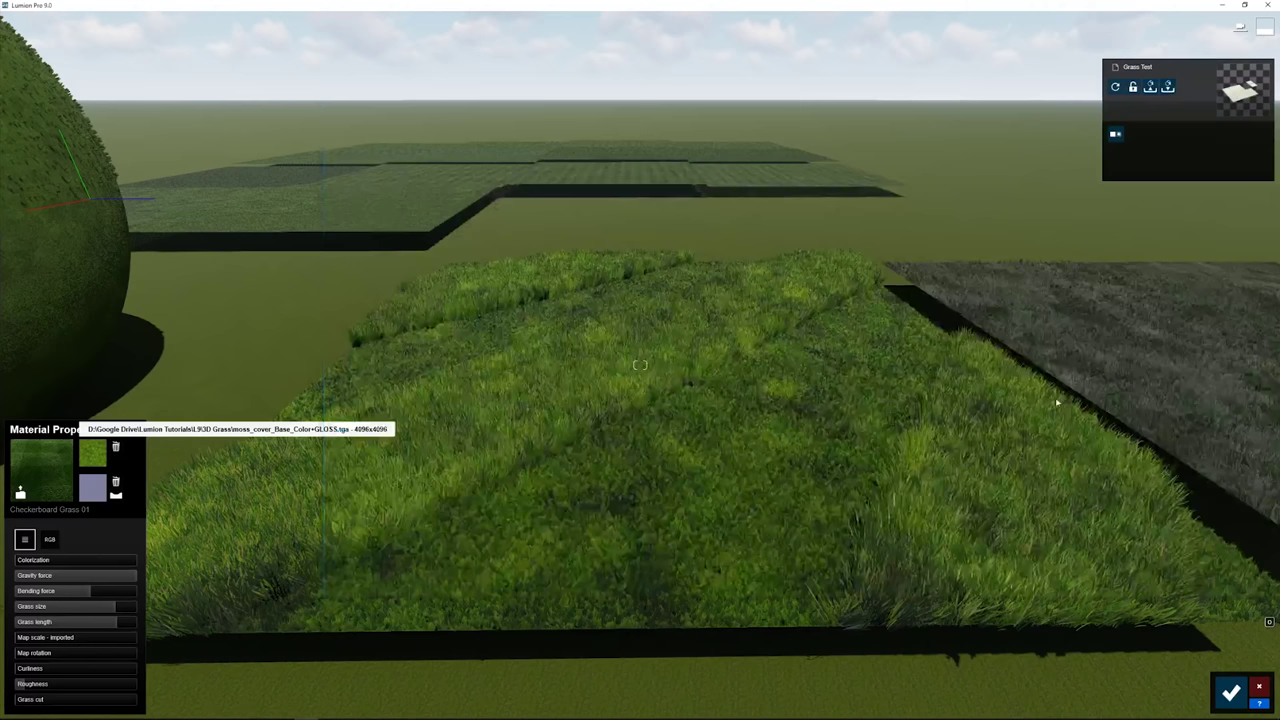
Examine the raised lettering and the gradient strip in the patch's grass from several sides
key(s)
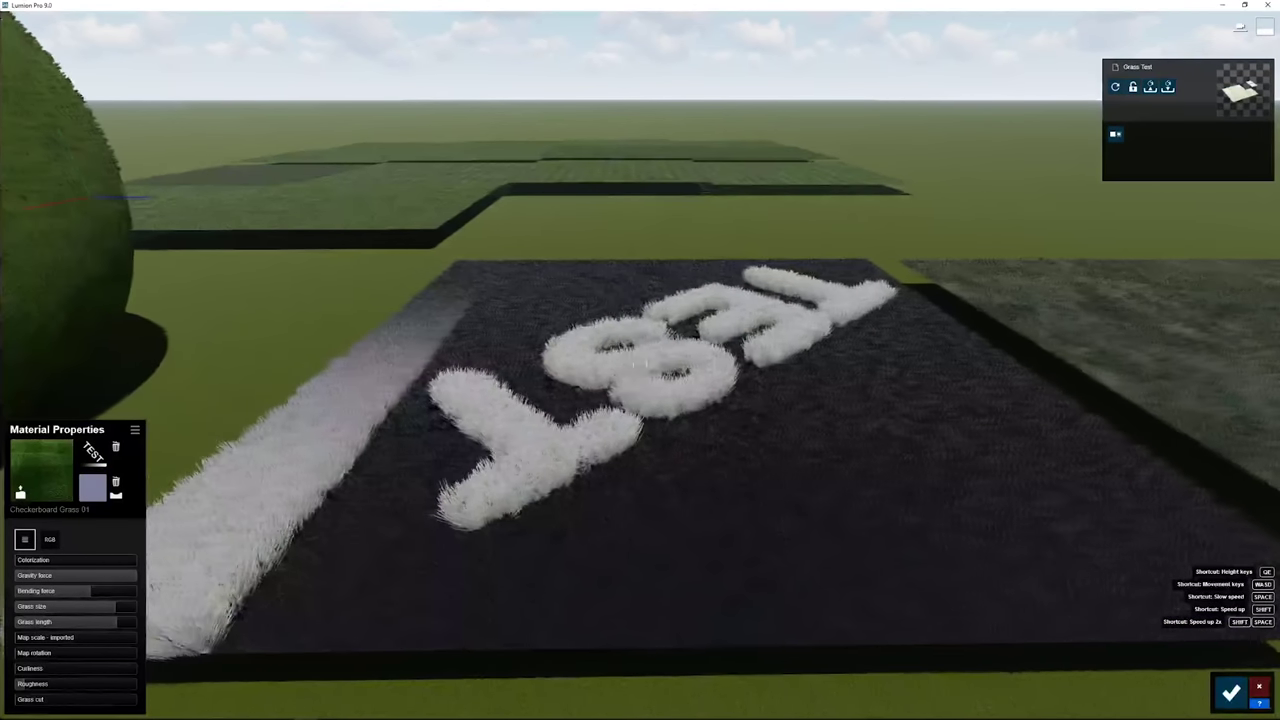
key(w)
key(s)
right_drag(600, 470, 639, 472)
key(s)
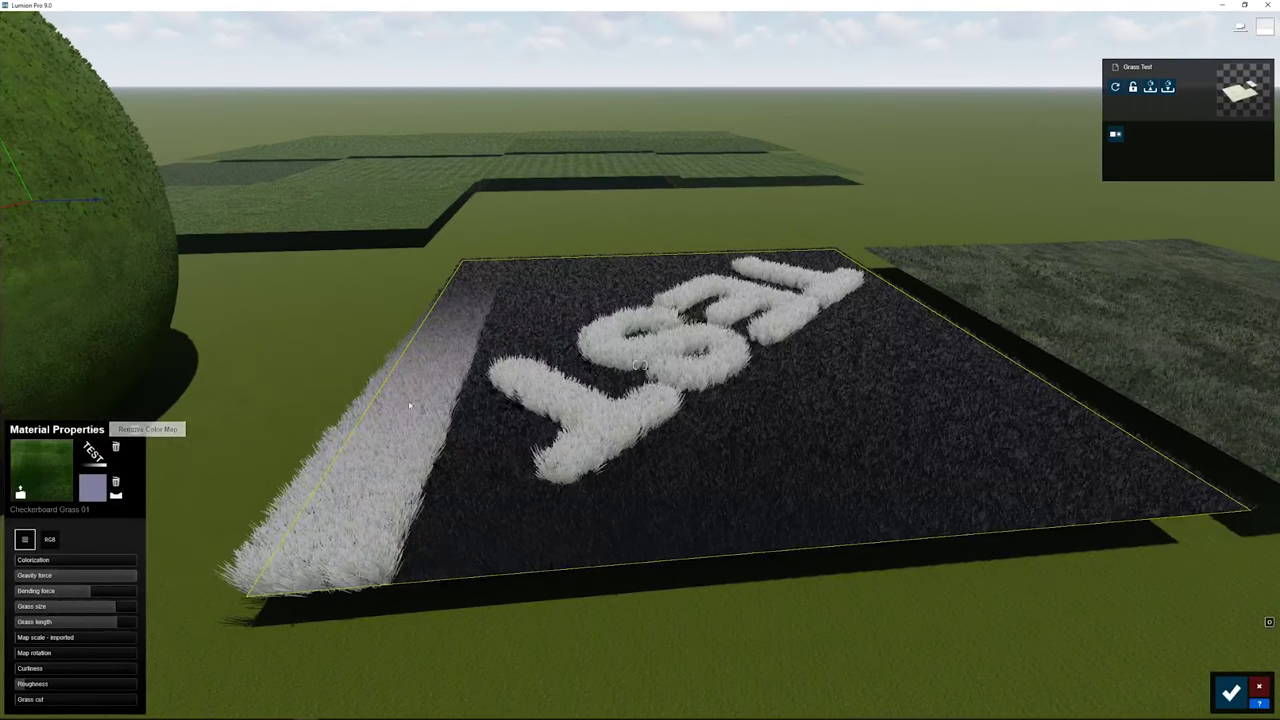
key(w)
key(w)
right_drag(420, 442, 630, 462)
key(s)
key(o)
right_drag(640, 366, 508, 440)
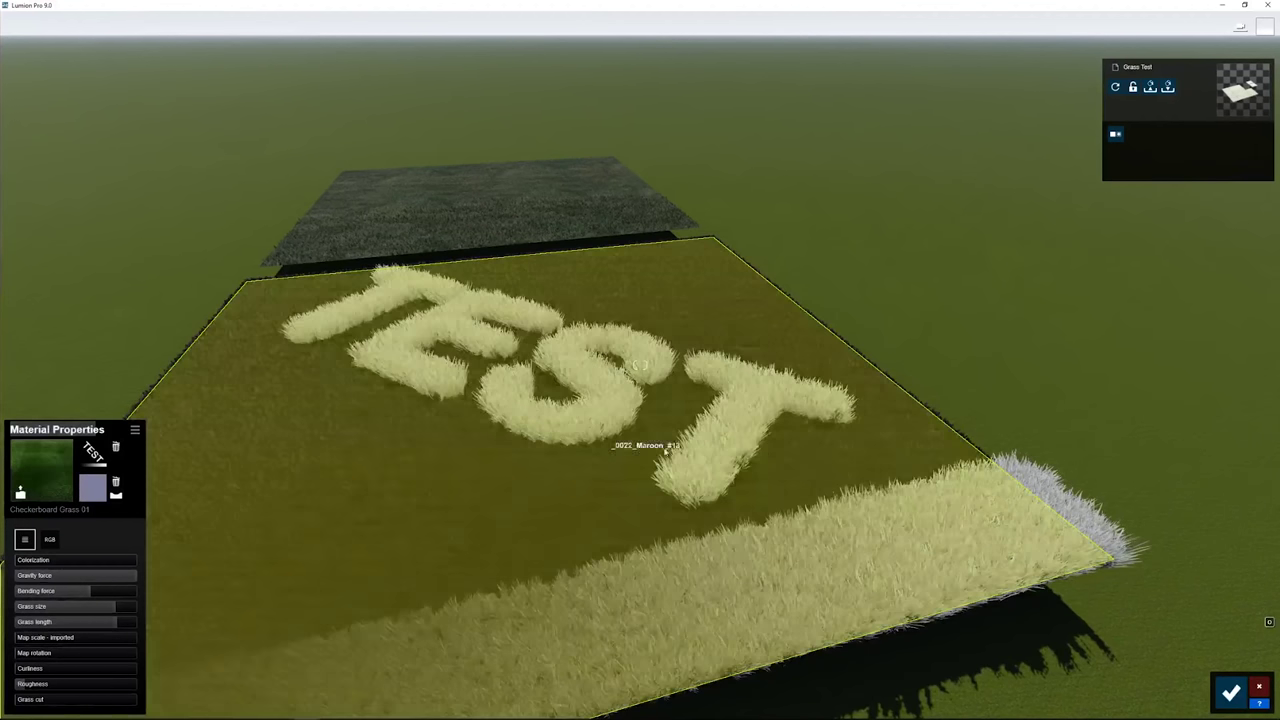
Inspect the tall TEST lettering in the selected patch's grass from above
mouse_move(652, 456)
right_down()
mouse_move(634, 446)
mouse_move(670, 447)
right_up()
key(w)
key(s)
key(d)
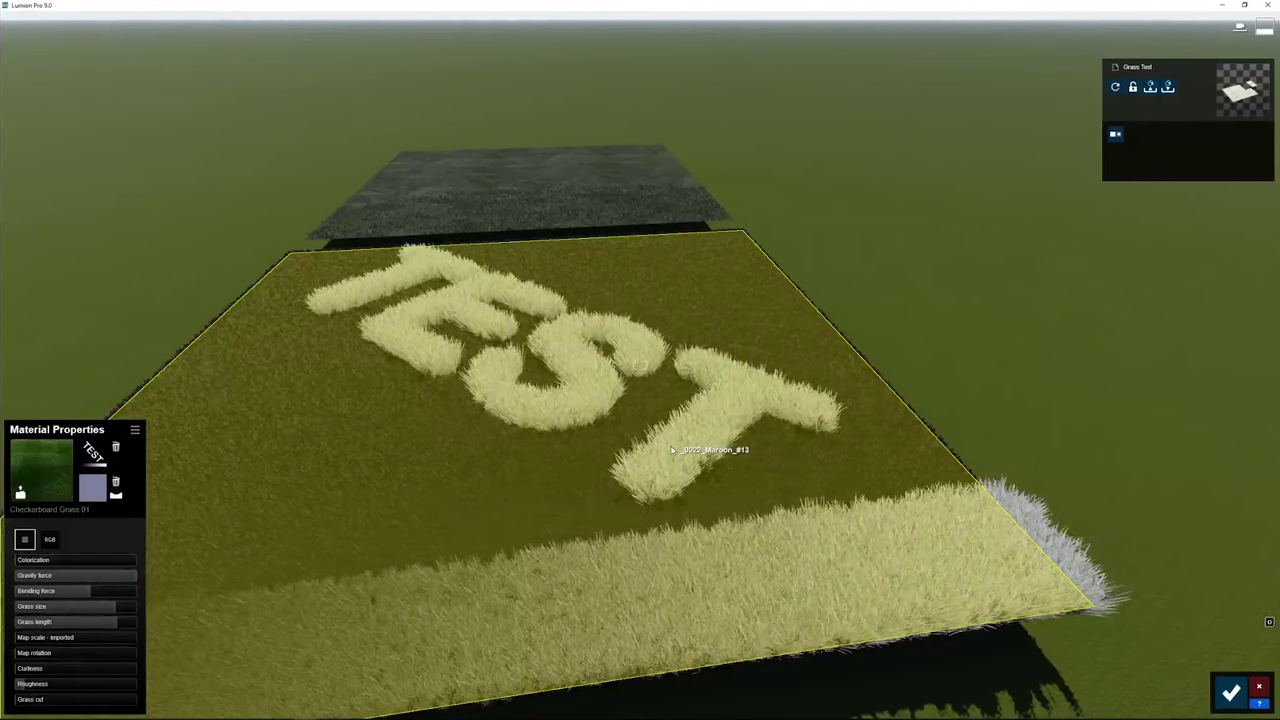
key(d)
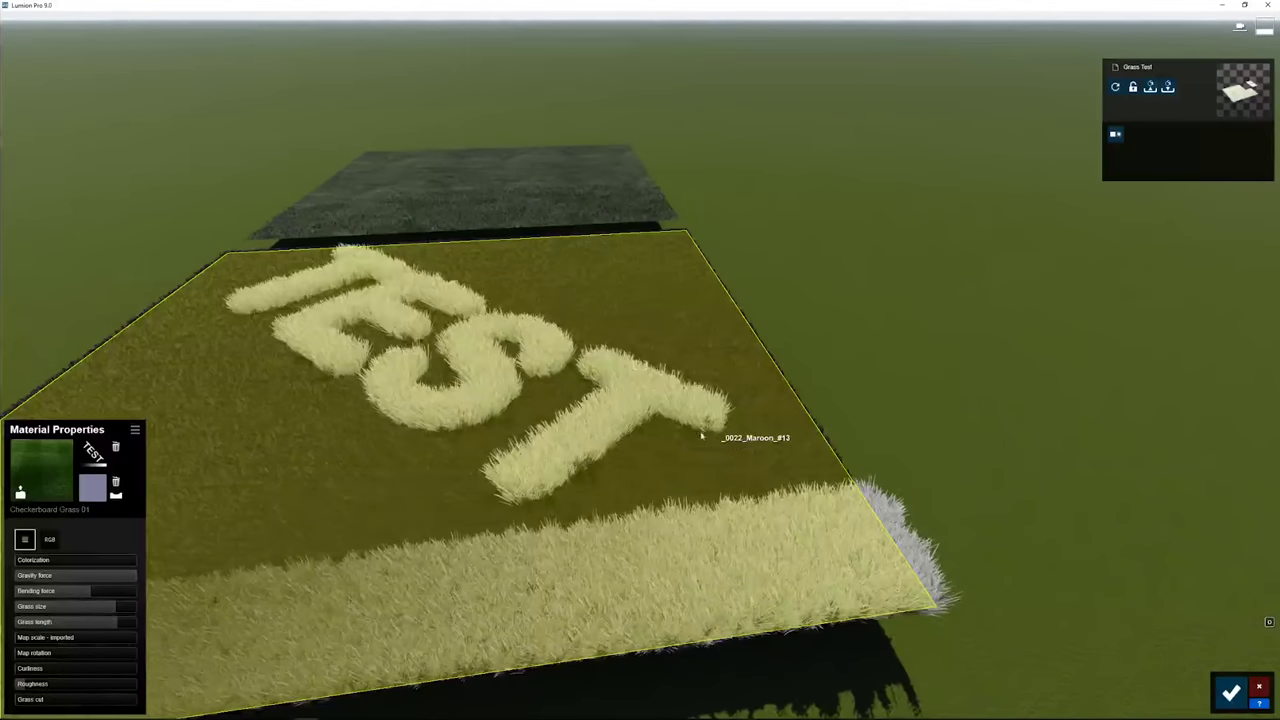
right_drag(701, 435, 585, 418)
key(w)
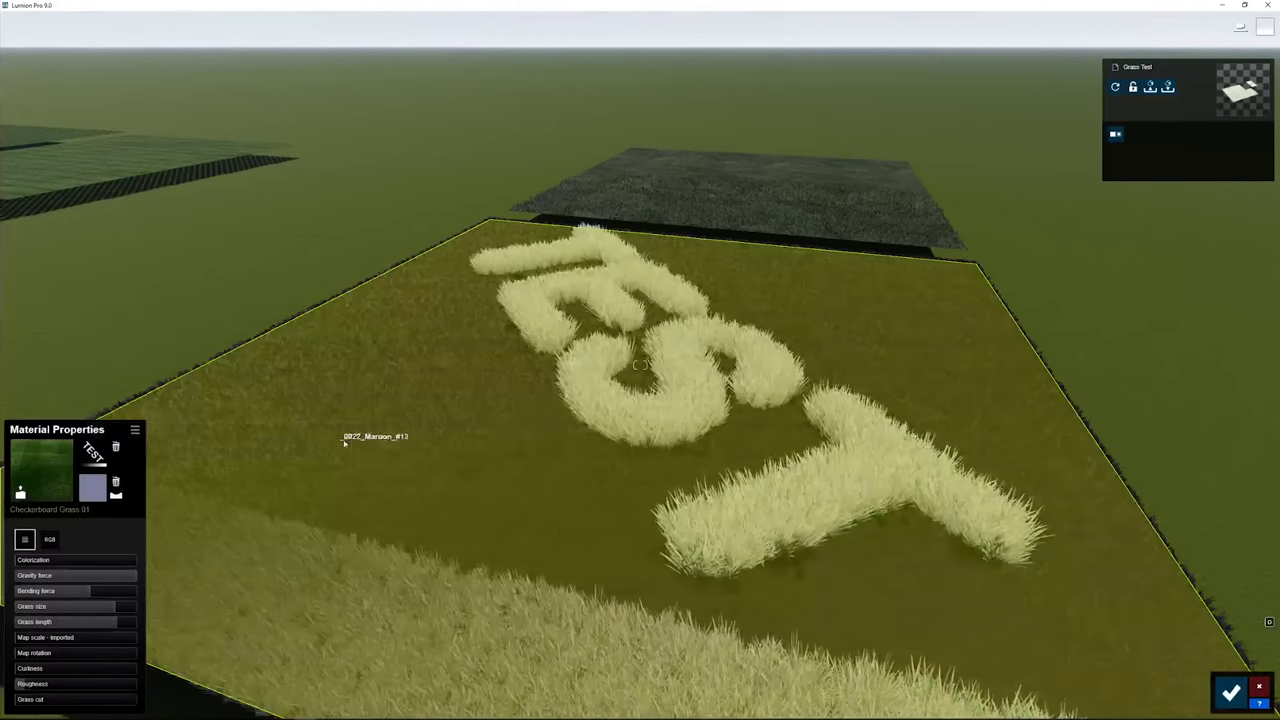
Inspect the grass height transition along the gradient strip at the patch's edge, close up and from a low angle
key(w)
right_drag(346, 445, 400, 462)
key(a)
key(s)
key(w)
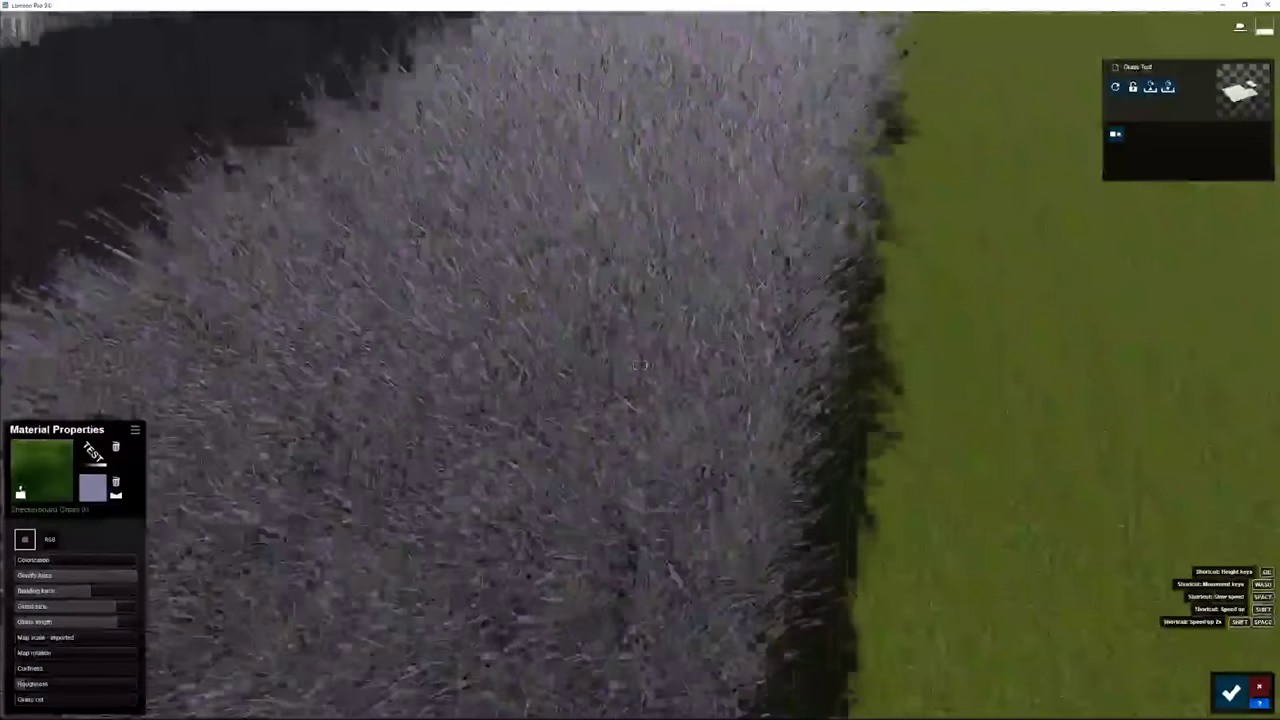
right_drag(512, 420, 445, 420)
key(w)
key(d)
key(s)
key(q)
key(s)
key(w)
right_drag(320, 450, 392, 422)
key(a)
key(w)
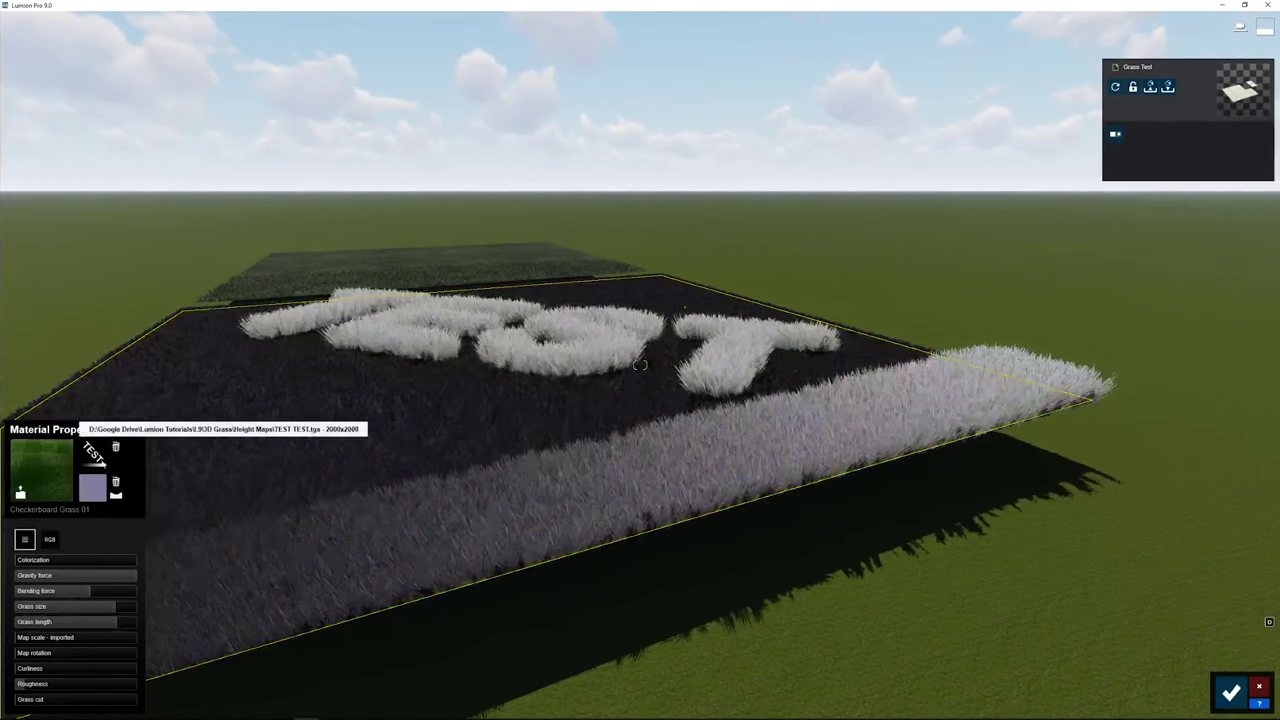
Replace the patch's color map with MOSS HEIGHT.tga from the Height Maps folder
click(93, 455)
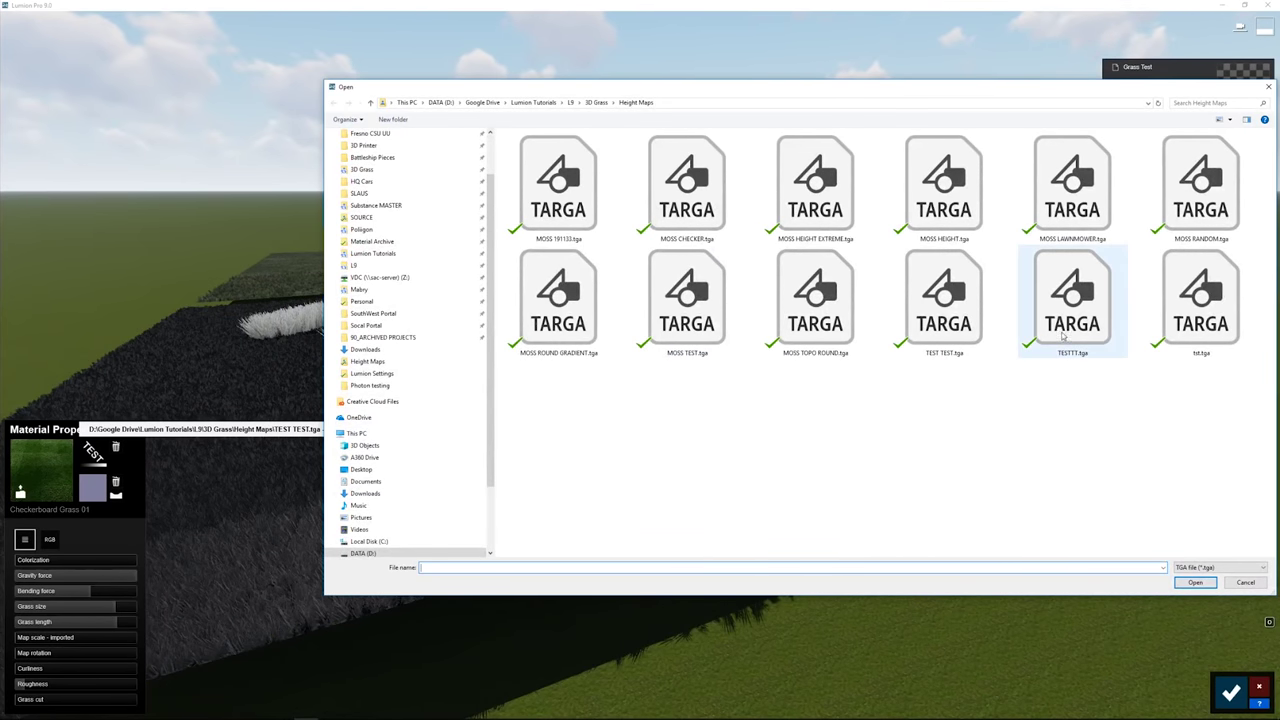
double_click(1072, 295)
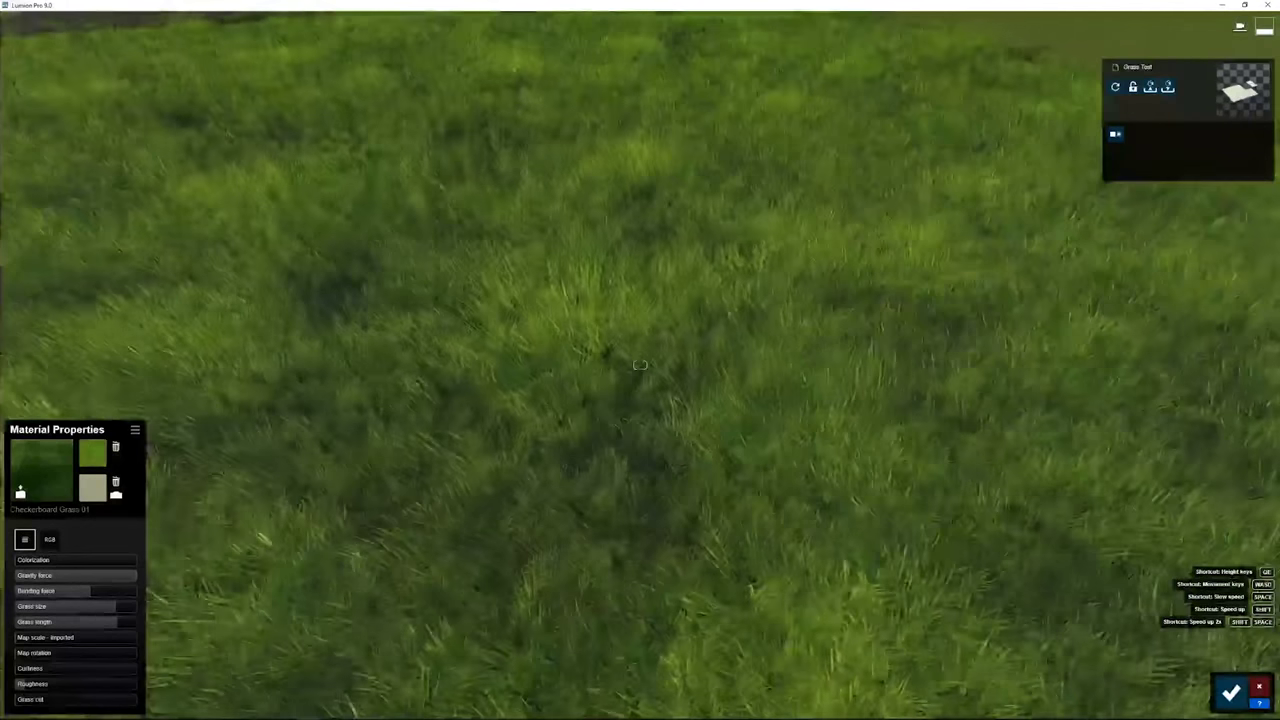
right_drag(290, 377, 243, 377)
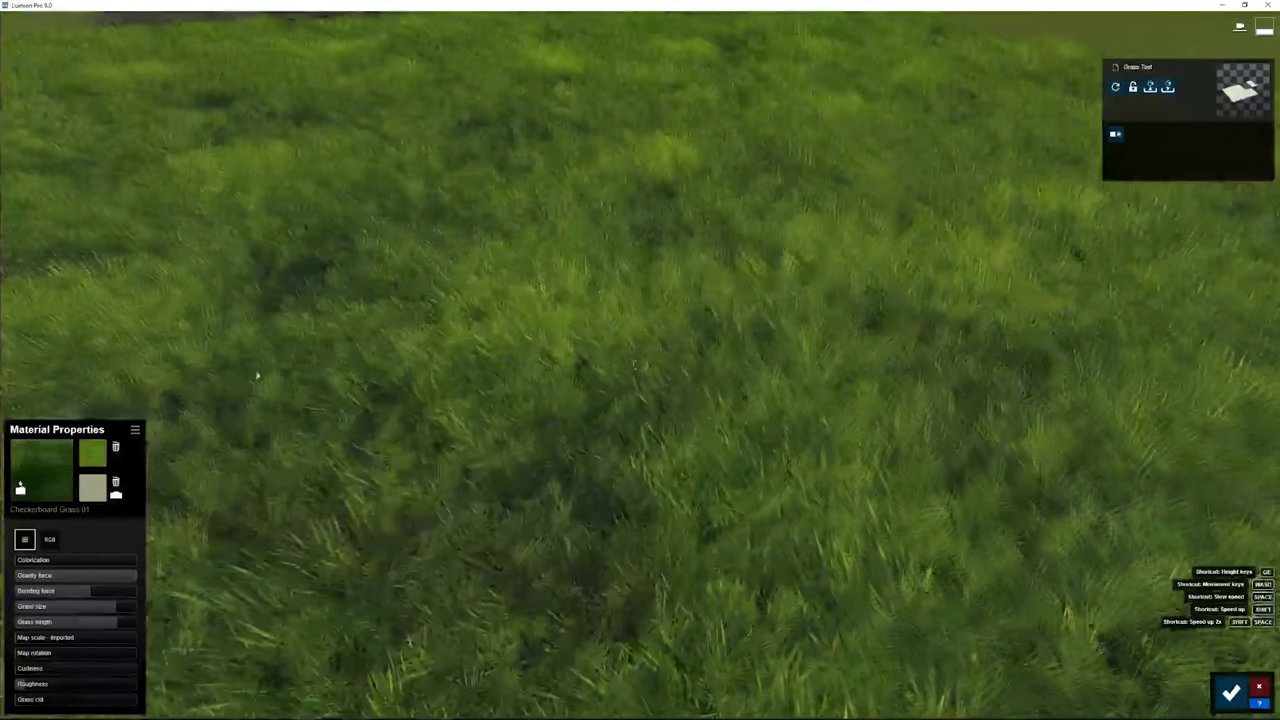
key(s)
right_drag(447, 383, 525, 389)
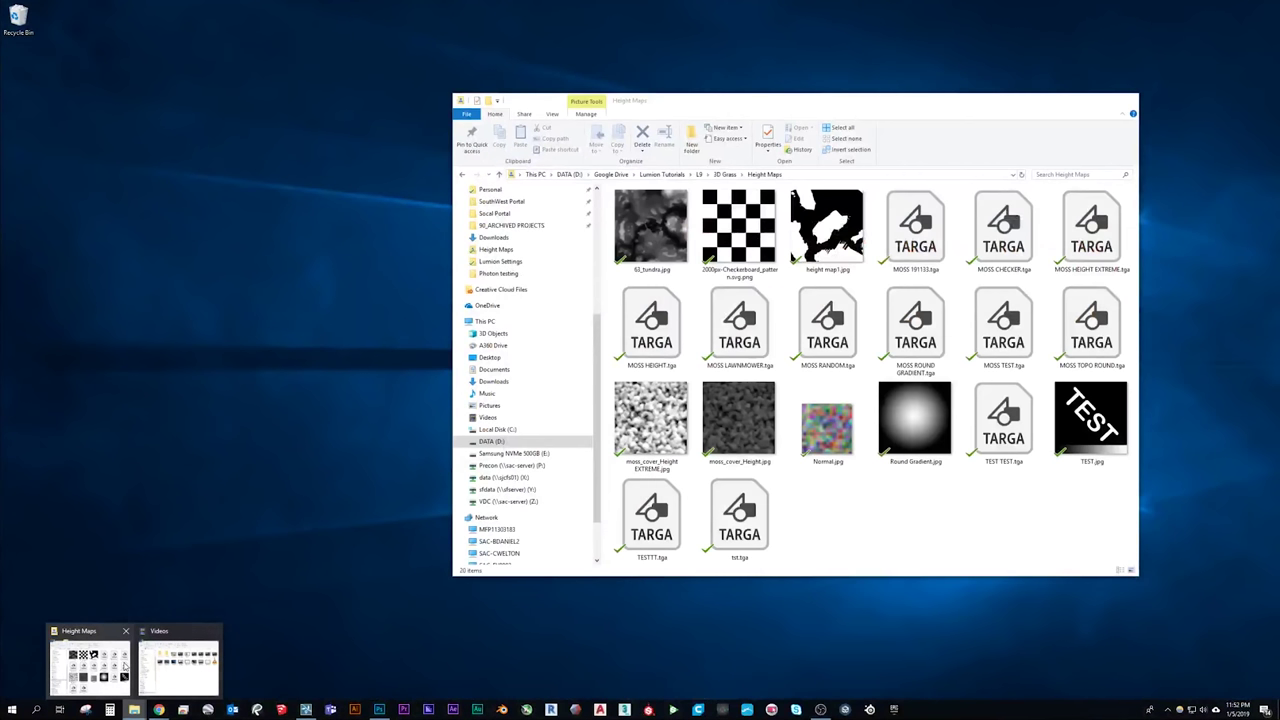
Switch to File Explorer, look through the Height Maps and Moss folders, view moss_cover_Height EXTREME.jpg, and return to Lumion
click(90, 665)
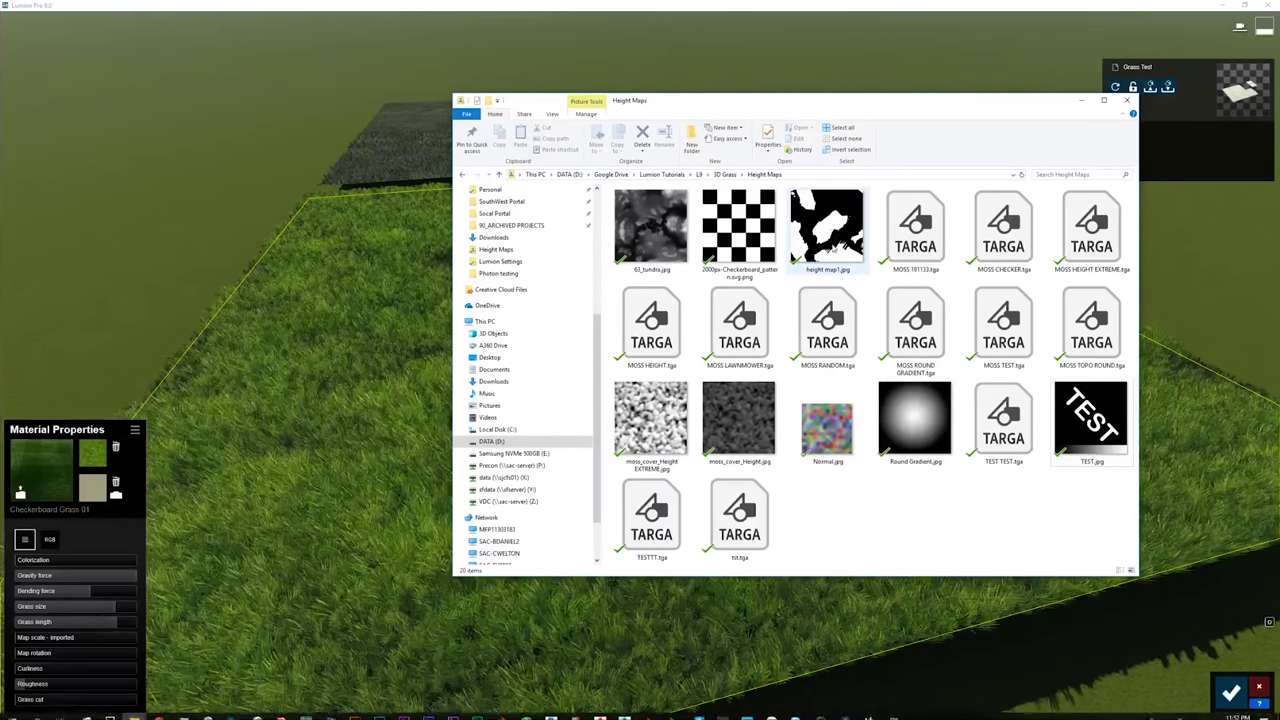
click(656, 434)
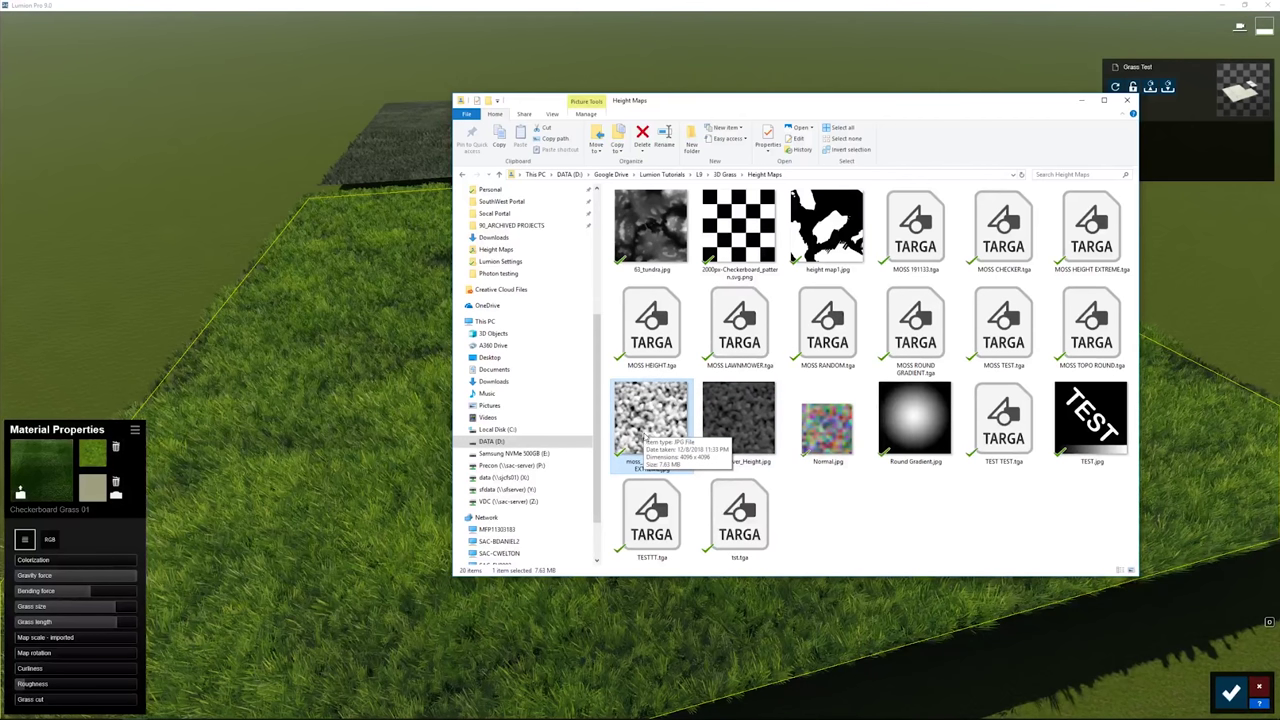
click(720, 176)
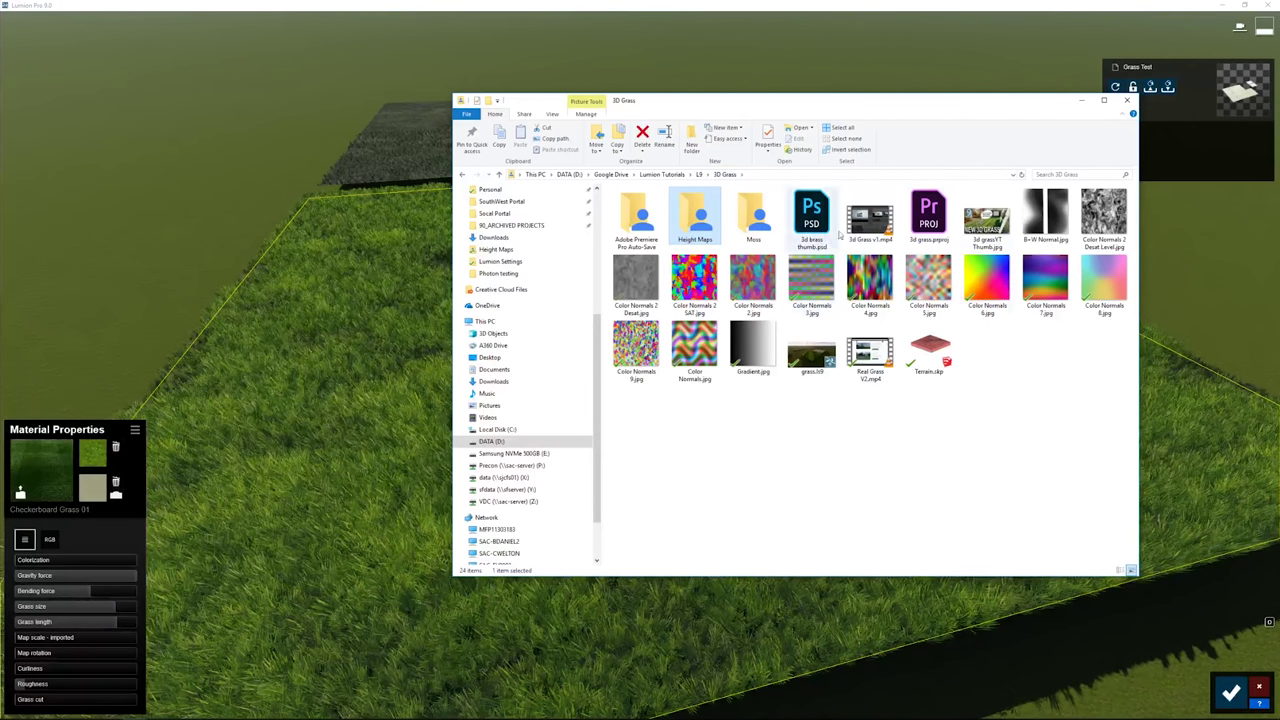
double_click(739, 212)
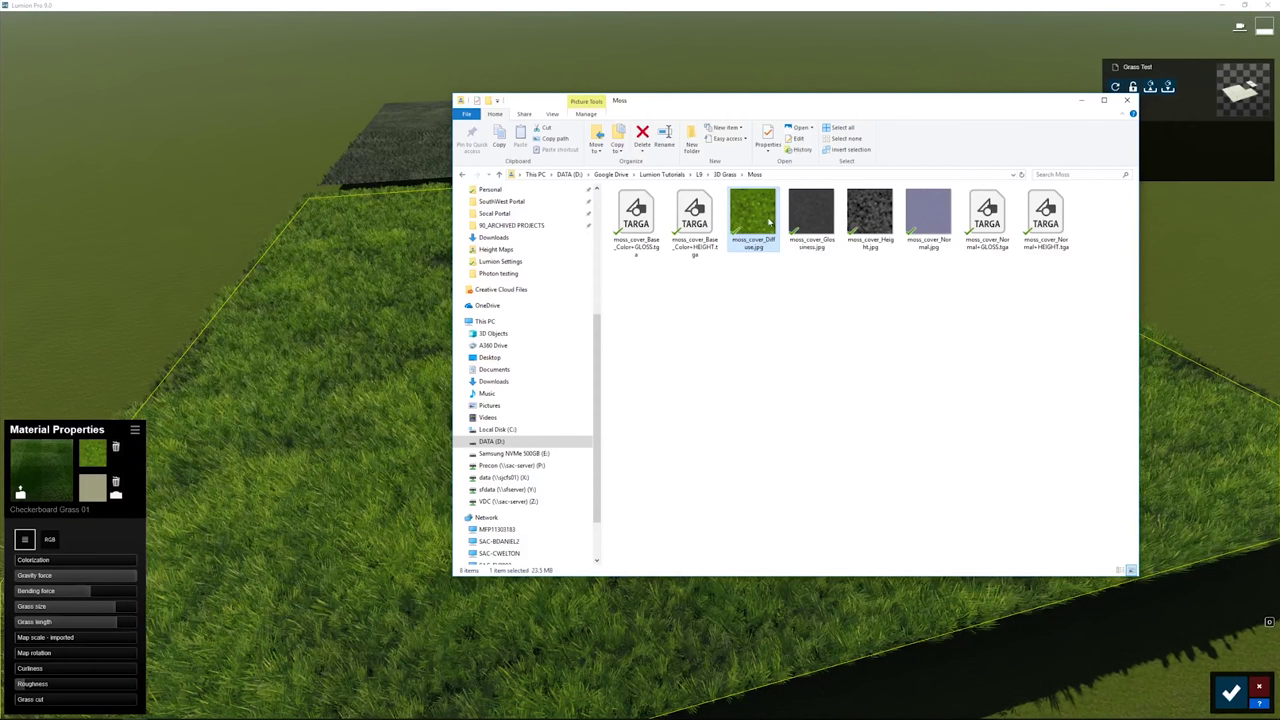
ctrl+scroll(740, 225, up, 4)
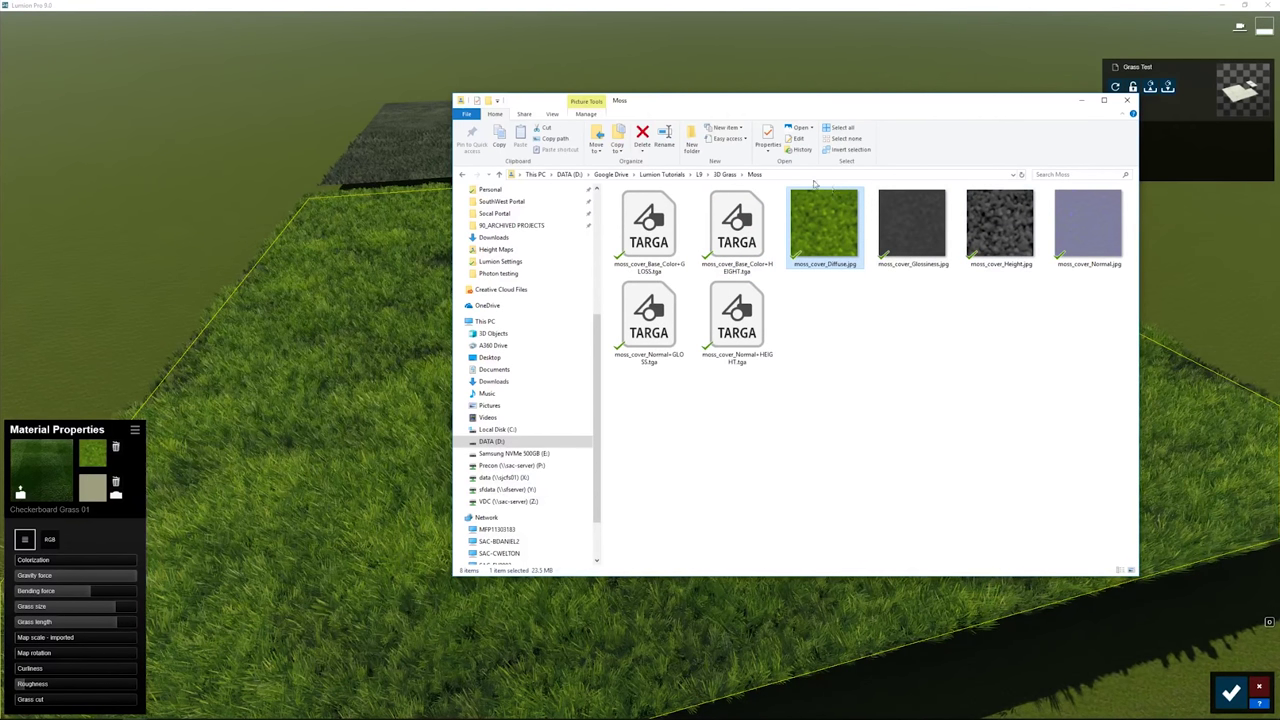
click(727, 176)
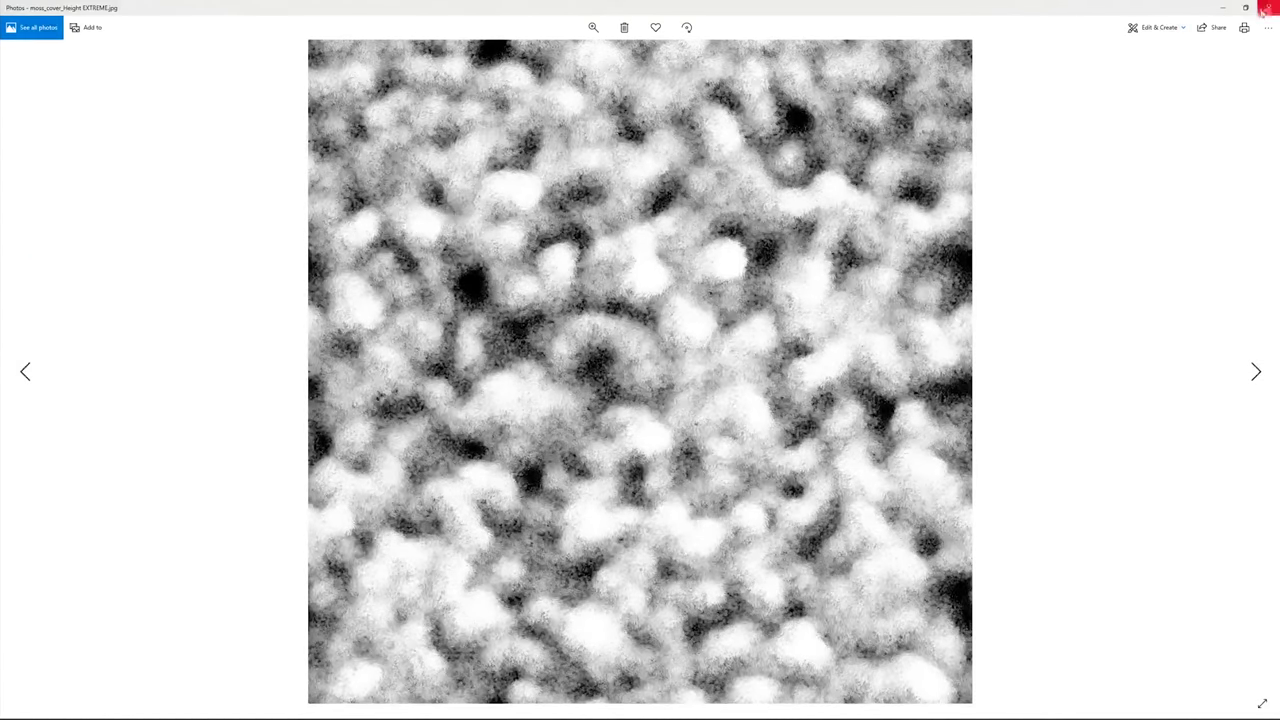
click(1267, 7)
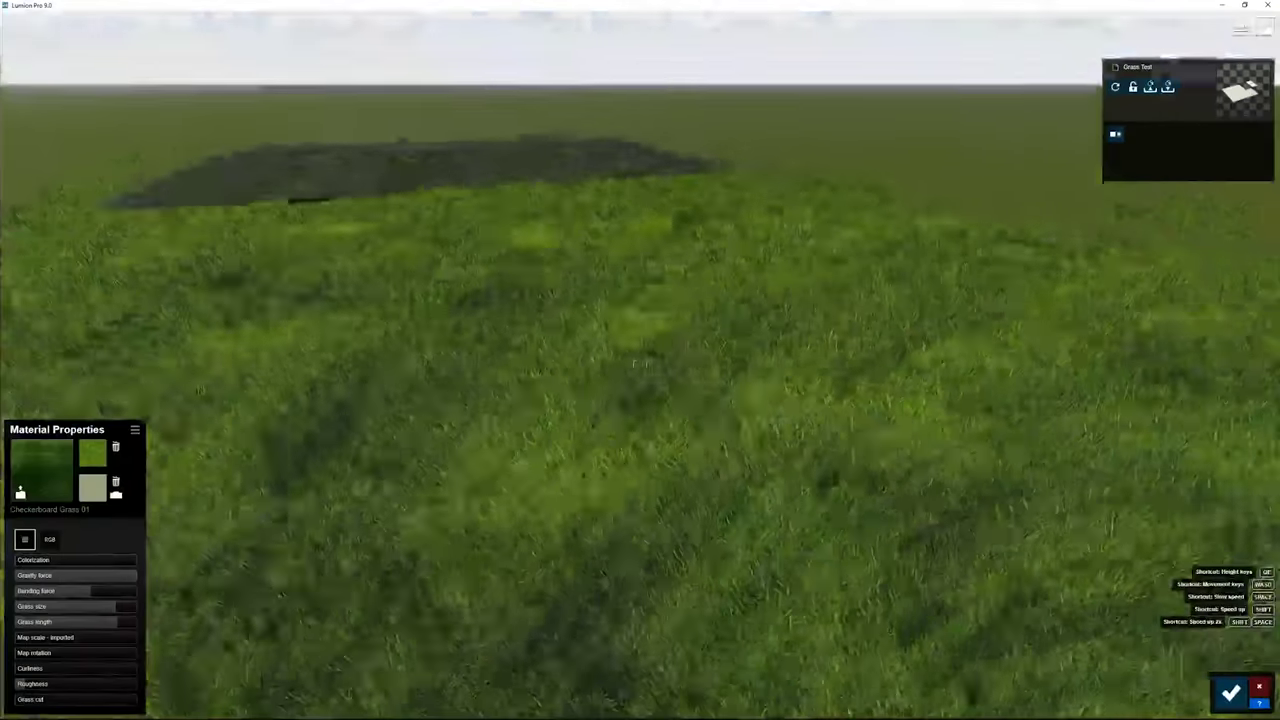
Examine the moss-based height variation across the grass patch at ground level, along its edges and from above
right_drag(486, 300, 486, 360)
right_drag(469, 407, 469, 300)
key(e)
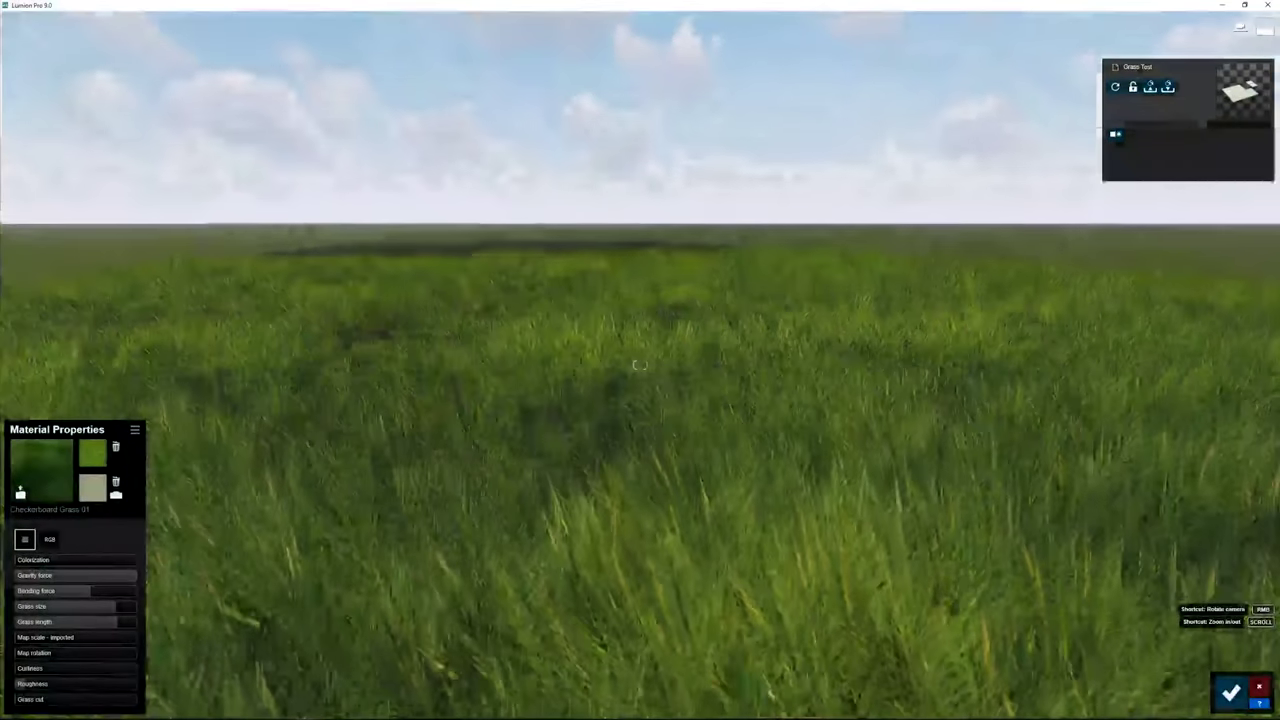
right_drag(640, 365, 640, 435)
key(q)
right_drag(480, 390, 560, 350)
key(w)
key(s)
key(s)
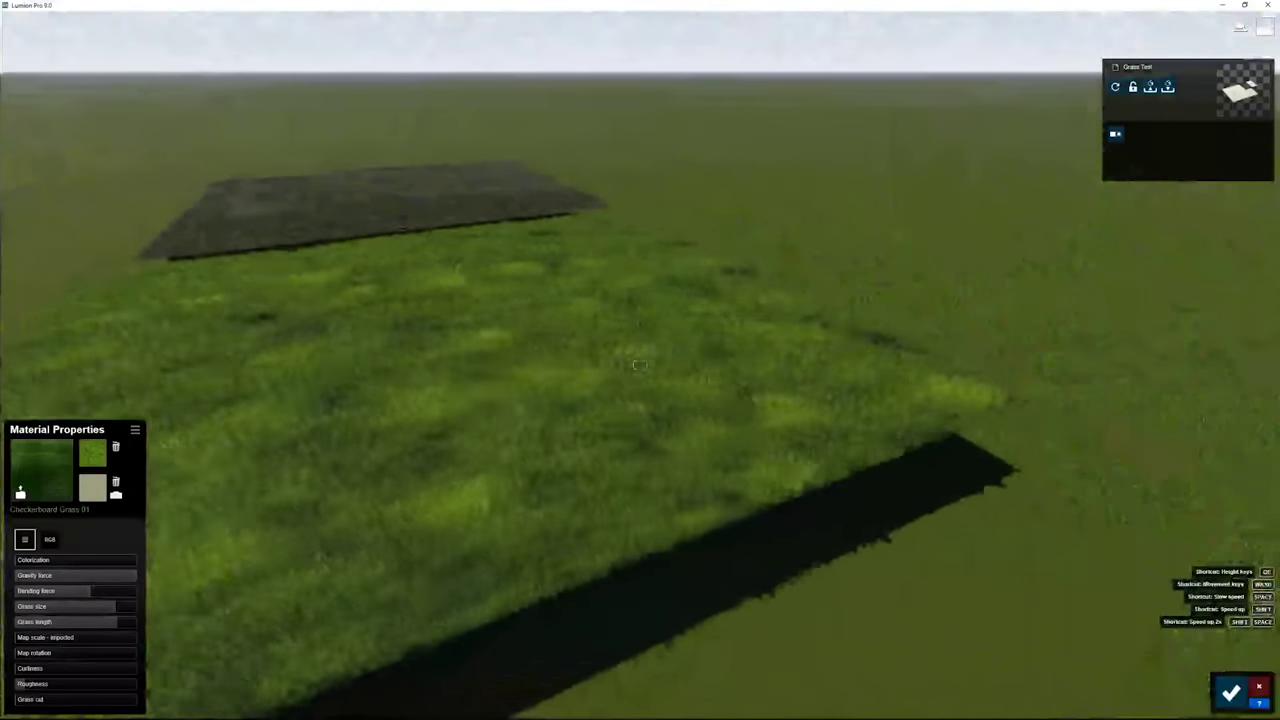
right_drag(480, 387, 452, 391)
key(a)
key(s)
key(w)
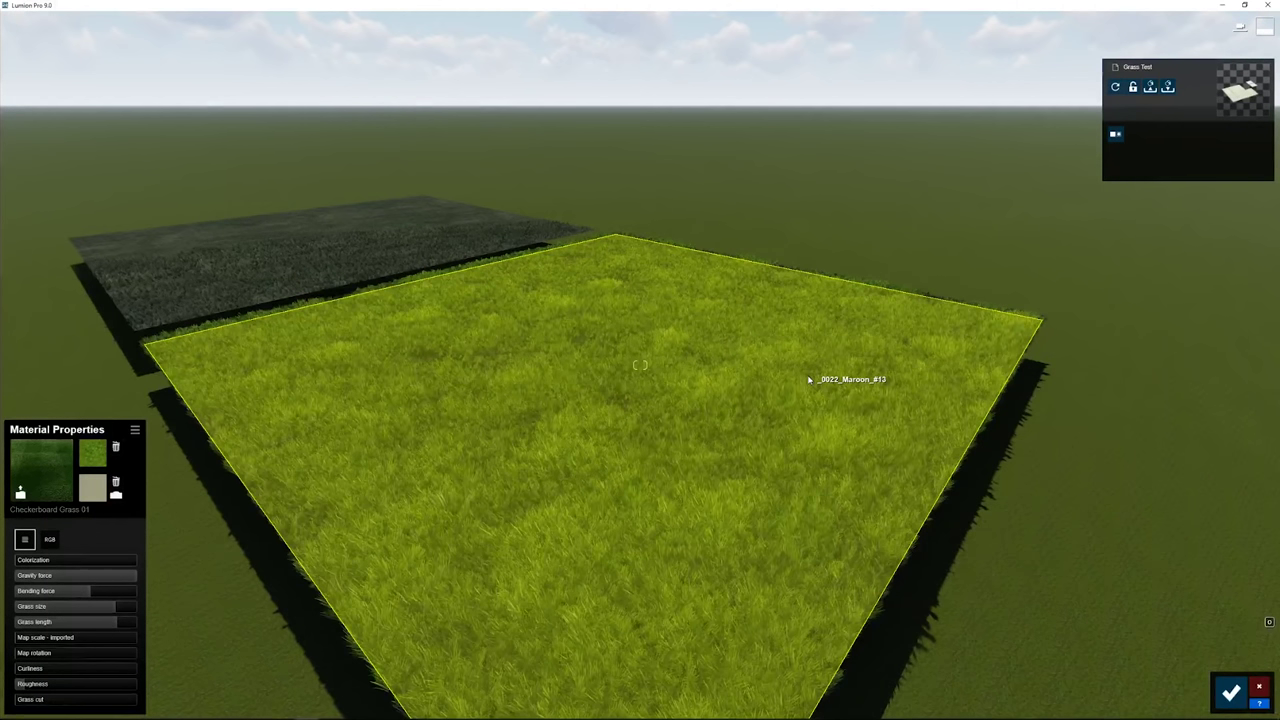
key(w)
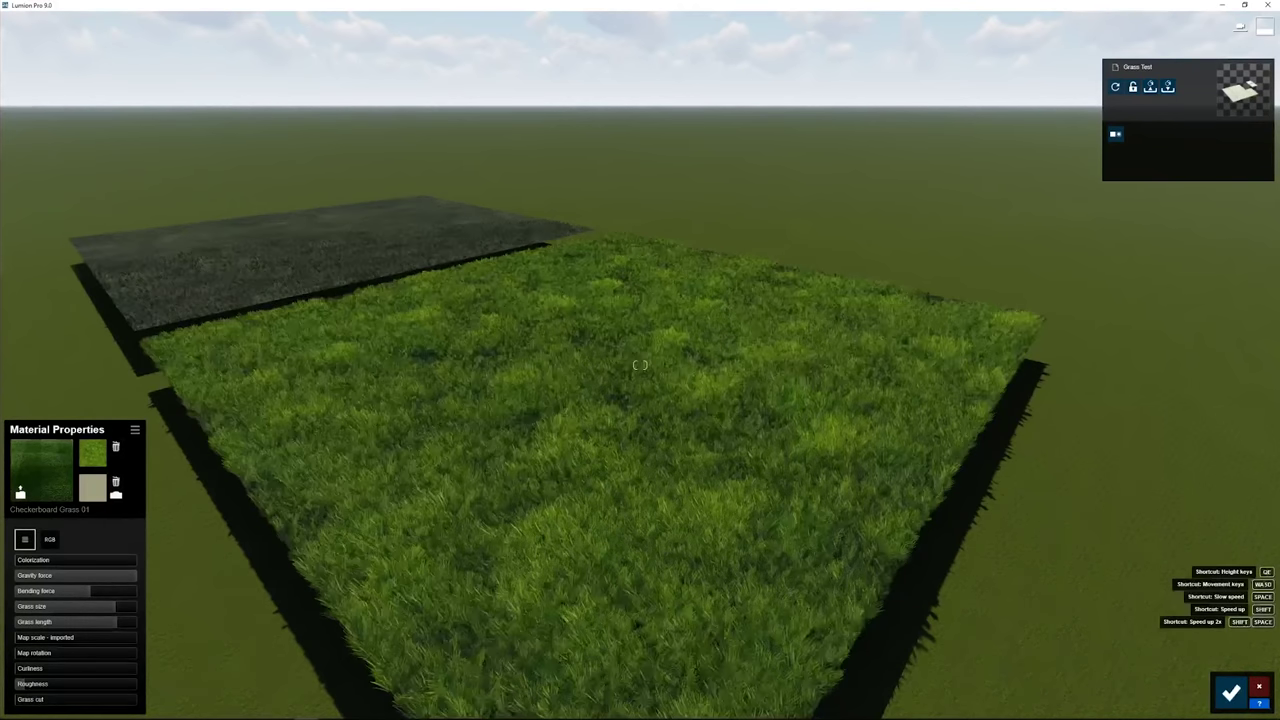
right_drag(692, 380, 640, 368)
key(w)
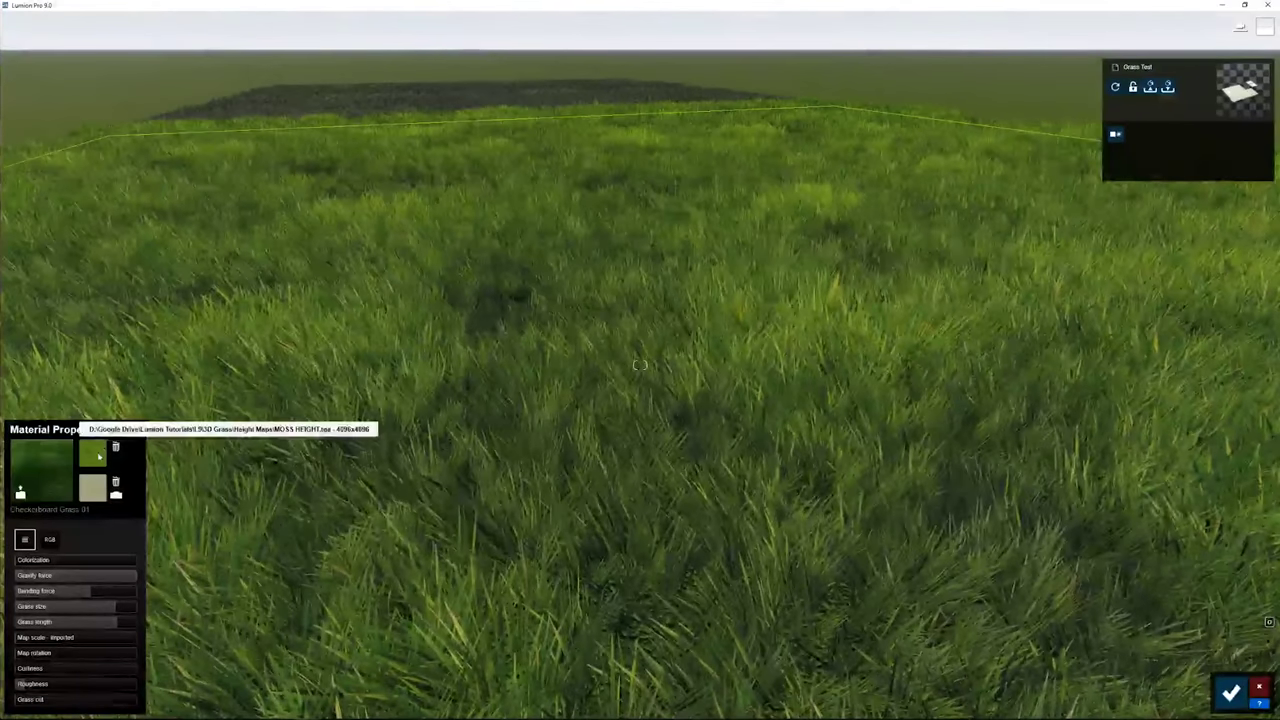
Load TEST TEST.tga as the patch's color map and raise the colorization to its maximum
click(92, 454)
double_click(977, 311)
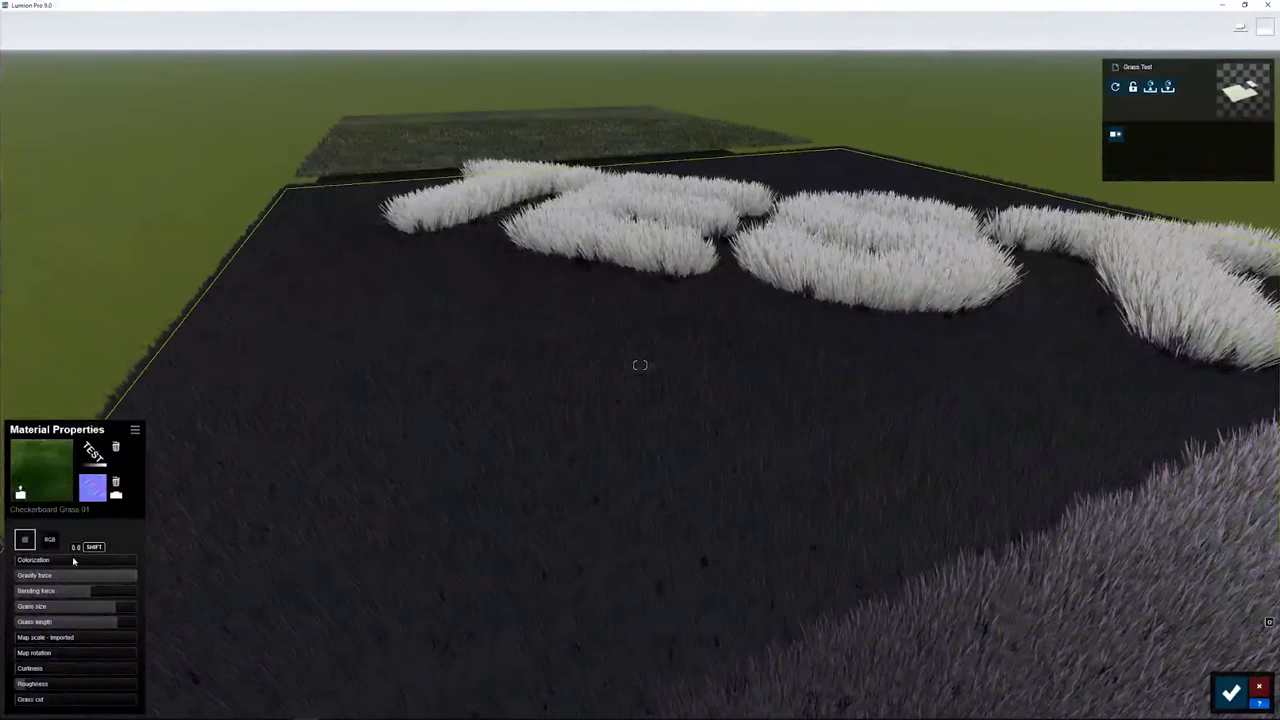
drag(74, 561, 143, 569)
key(s)
right_drag(578, 513, 616, 522)
key(w)
right_drag(640, 365, 618, 317)
key(d)
Adjust the patch's bending force, trying 0.7 and settling slightly lower
drag(69, 591, 97, 592)
key(s)
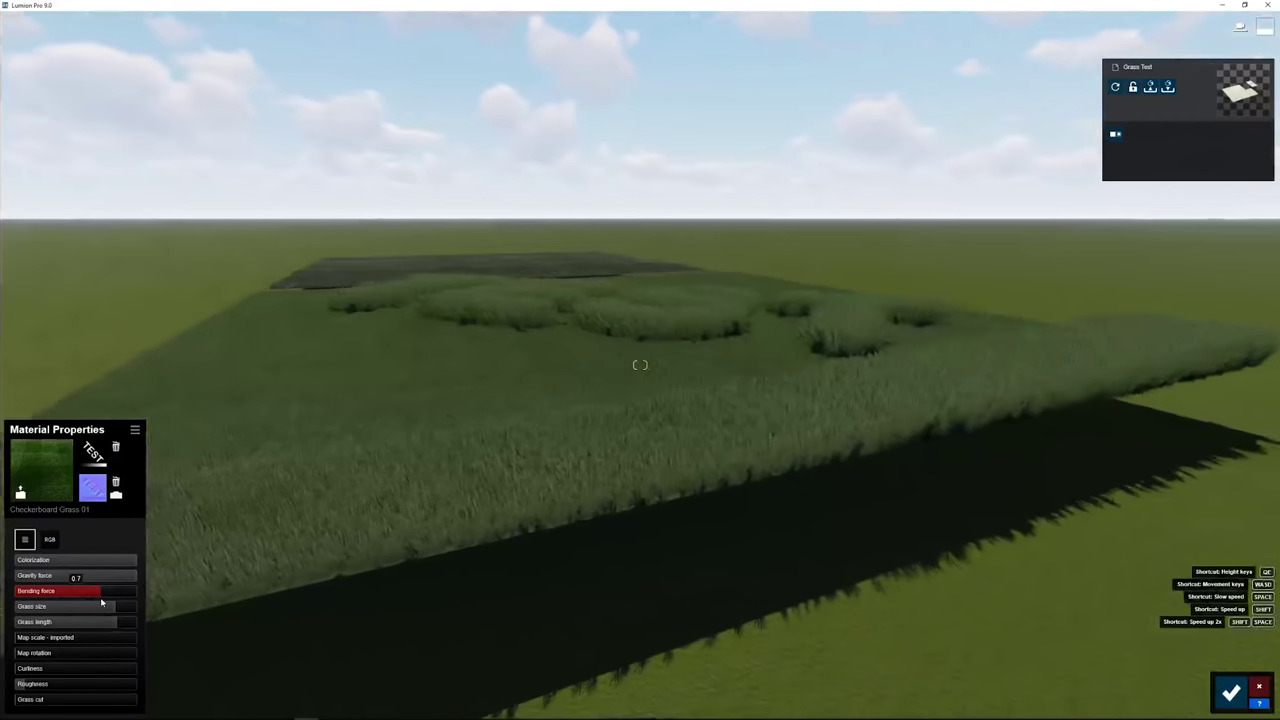
key(w)
right_drag(428, 498, 440, 456)
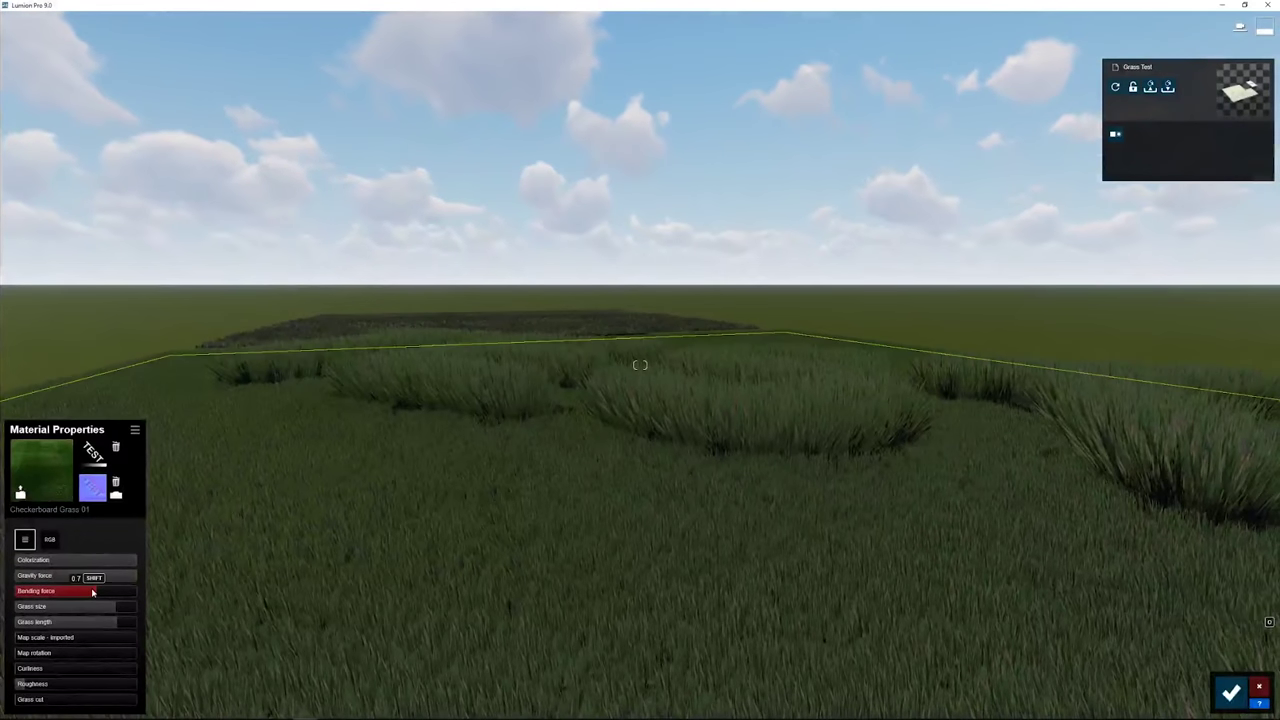
drag(92, 593, 1, 597)
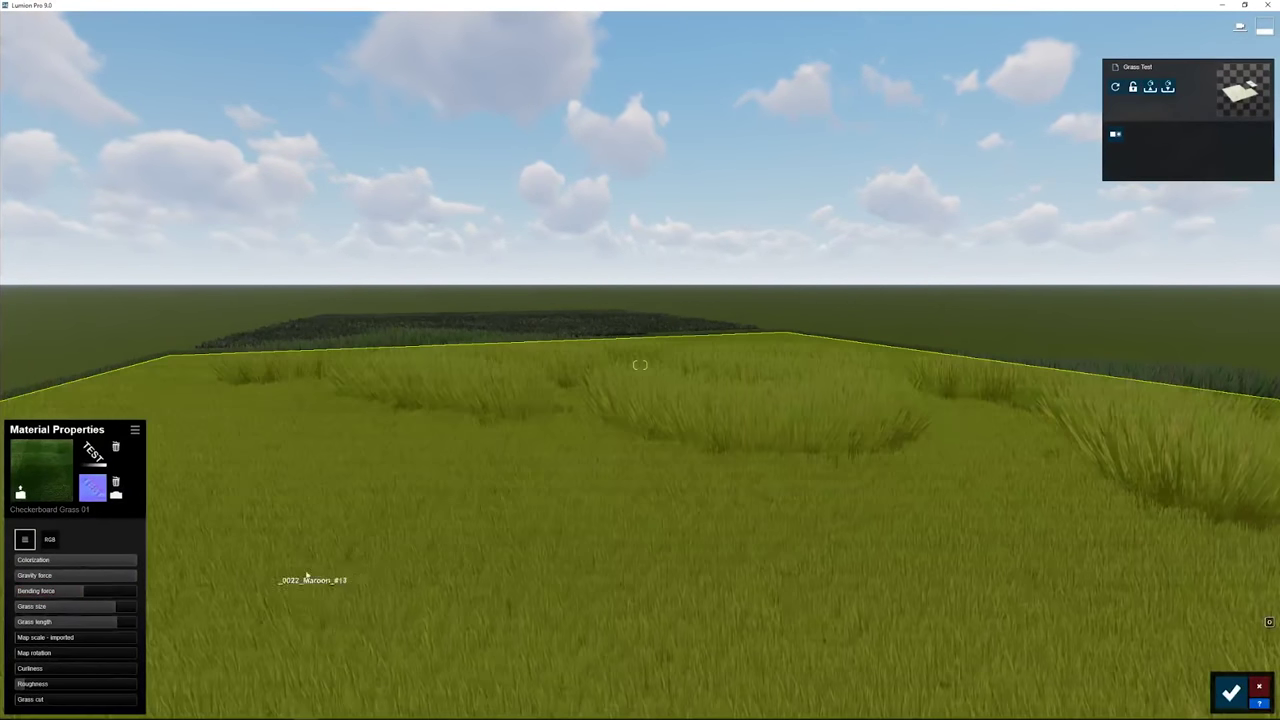
Select the adjacent gray Clean Cut Grass 02 patch and raise its colorization partway
key(q)
right_drag(309, 580, 300, 632)
key(d)
right_drag(450, 610, 371, 563)
mouse_move(702, 420)
right_down()
mouse_move(640, 420)
mouse_move(615, 372)
mouse_move(706, 406)
right_up()
key(d)
click(703, 406)
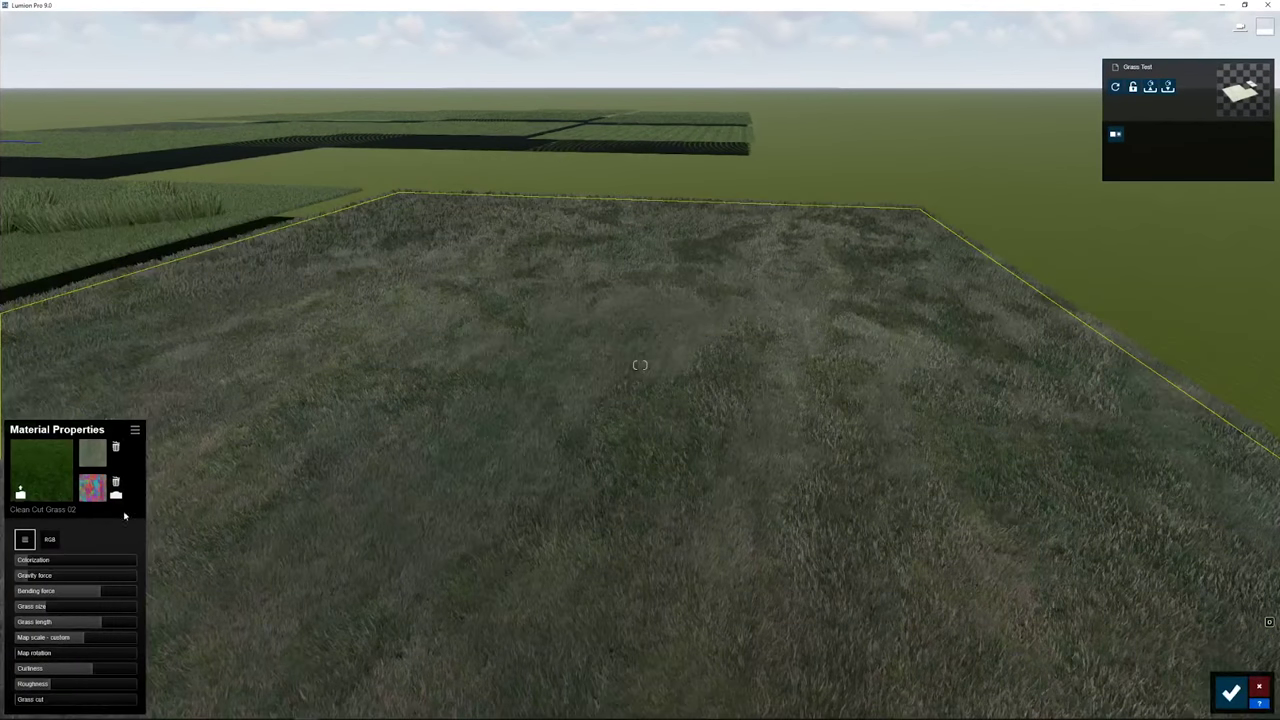
click(61, 567)
Brighten the Clean Cut Grass 02 patch's colorization color to a light yellow-green and check the grass
click(49, 539)
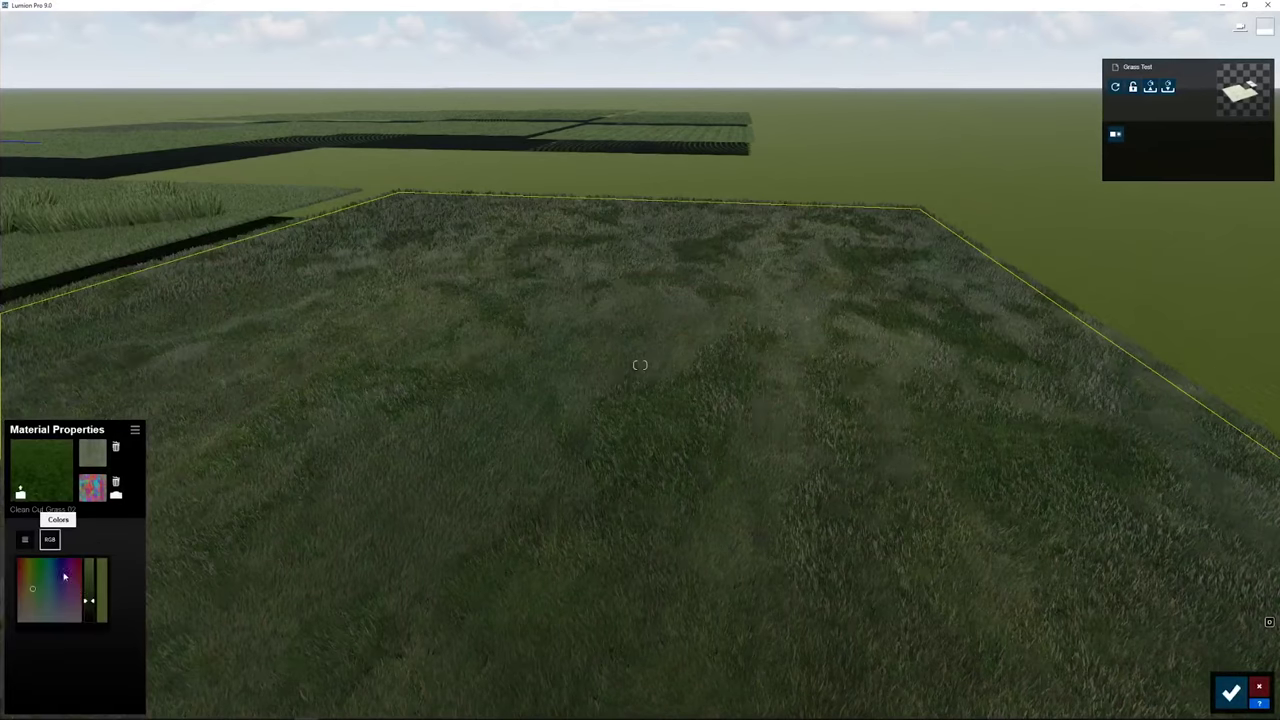
drag(87, 588, 88, 566)
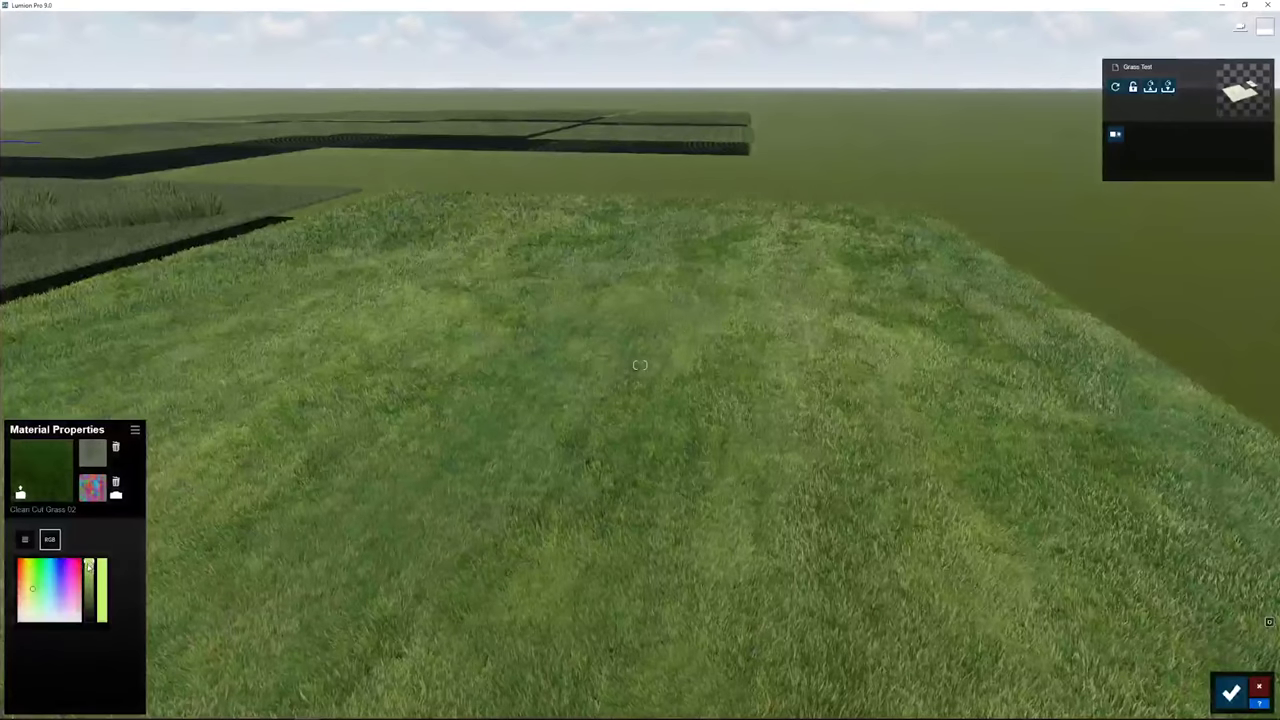
click(25, 540)
right_drag(470, 398, 412, 468)
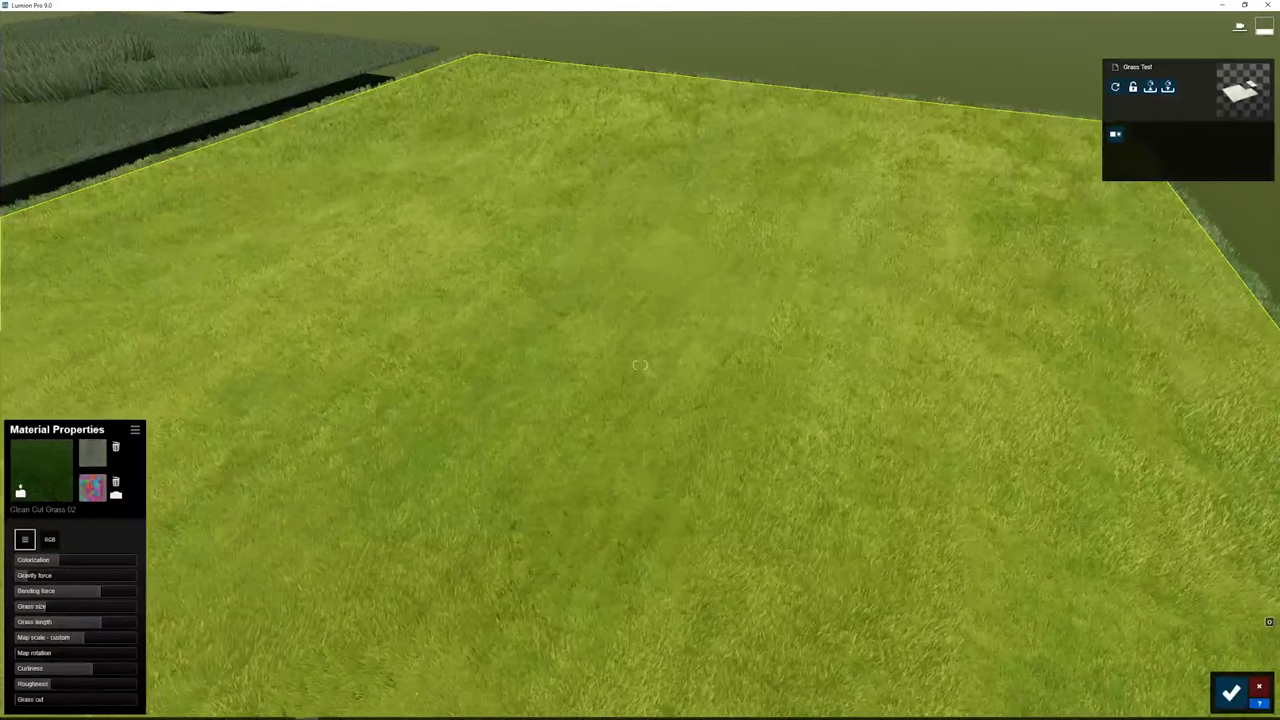
mouse_move(226, 717)
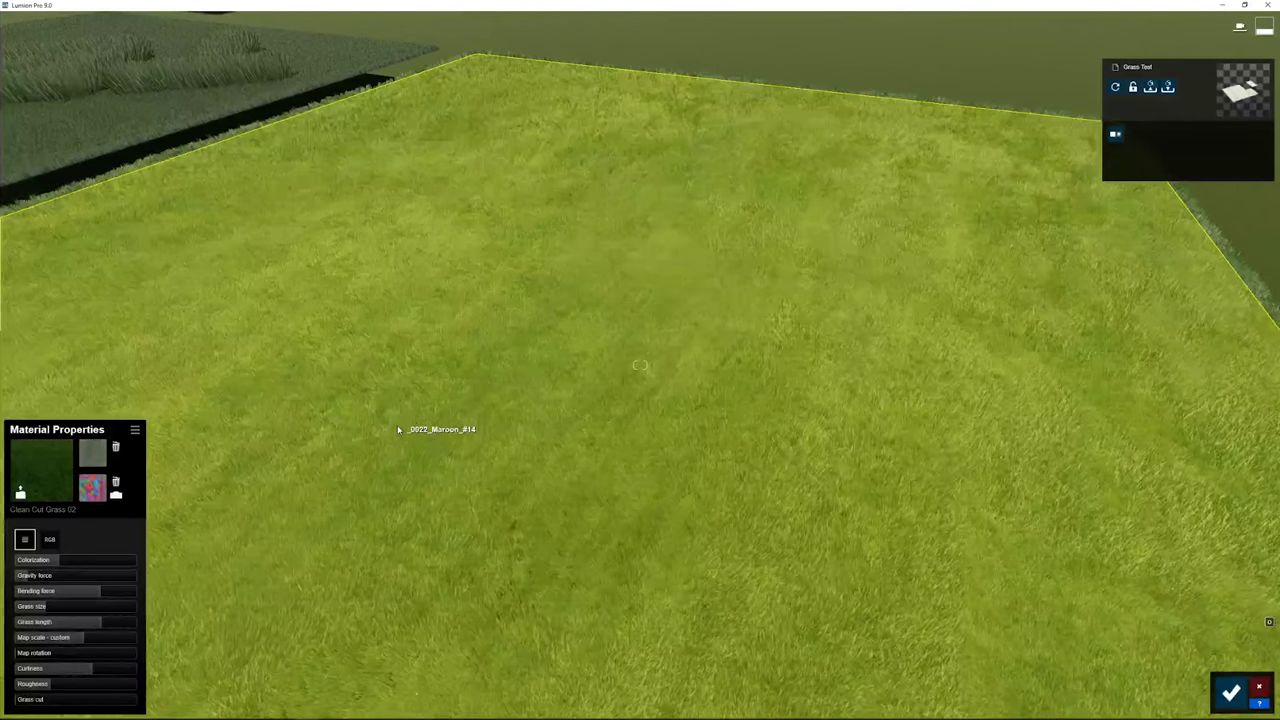
mouse_move(870, 525)
right_down()
mouse_move(880, 465)
mouse_move(871, 511)
right_up()
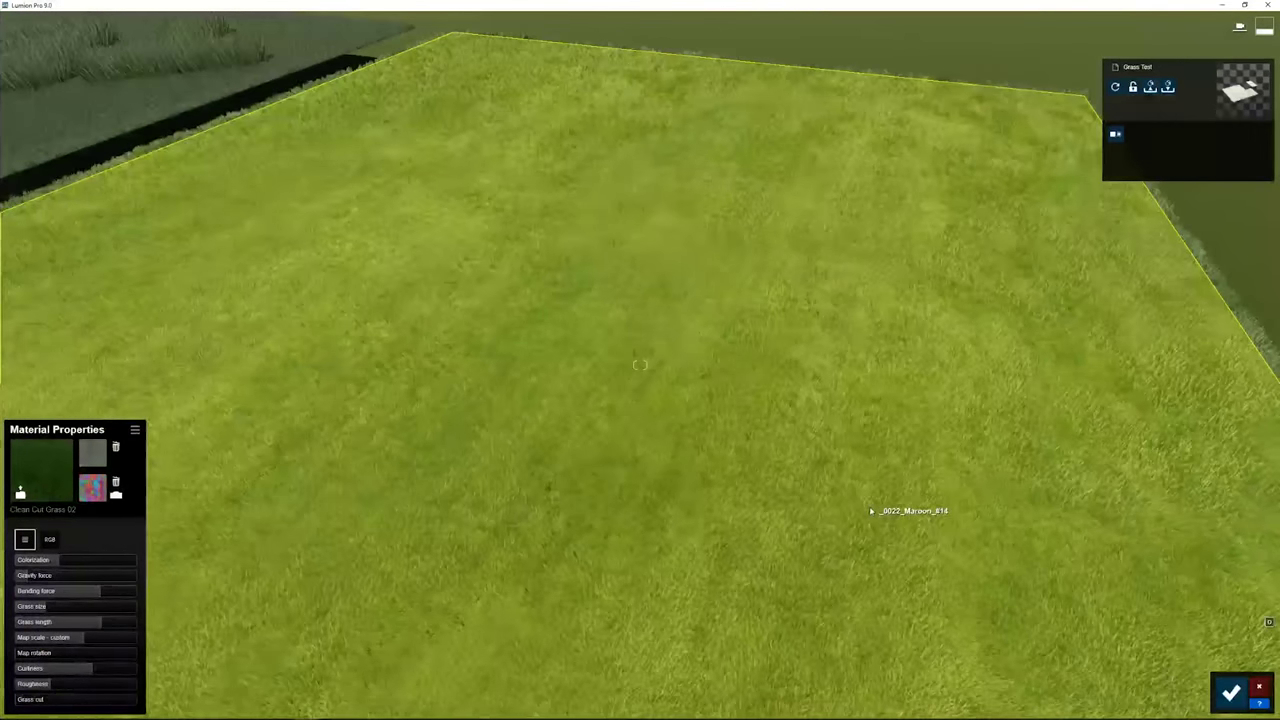
right_drag(676, 480, 674, 435)
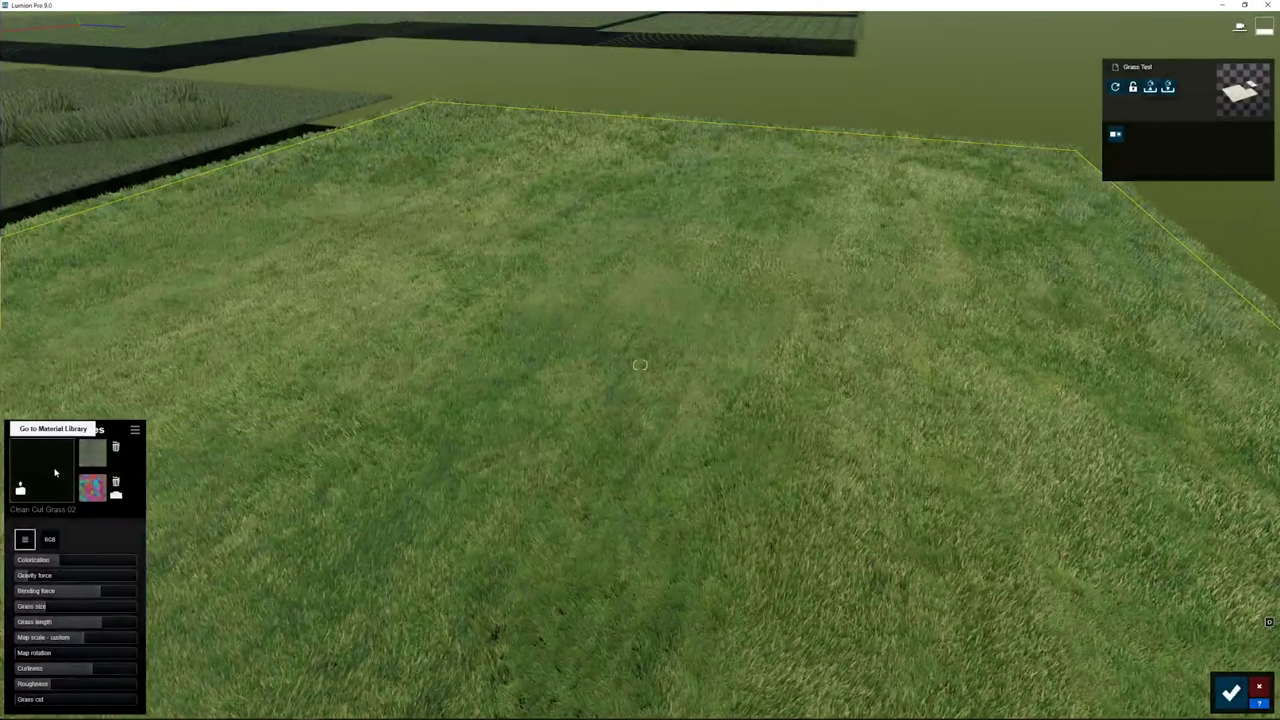
Replace the patch's grass material with Black and White Fur from the Nature library's Fur category
click(55, 472)
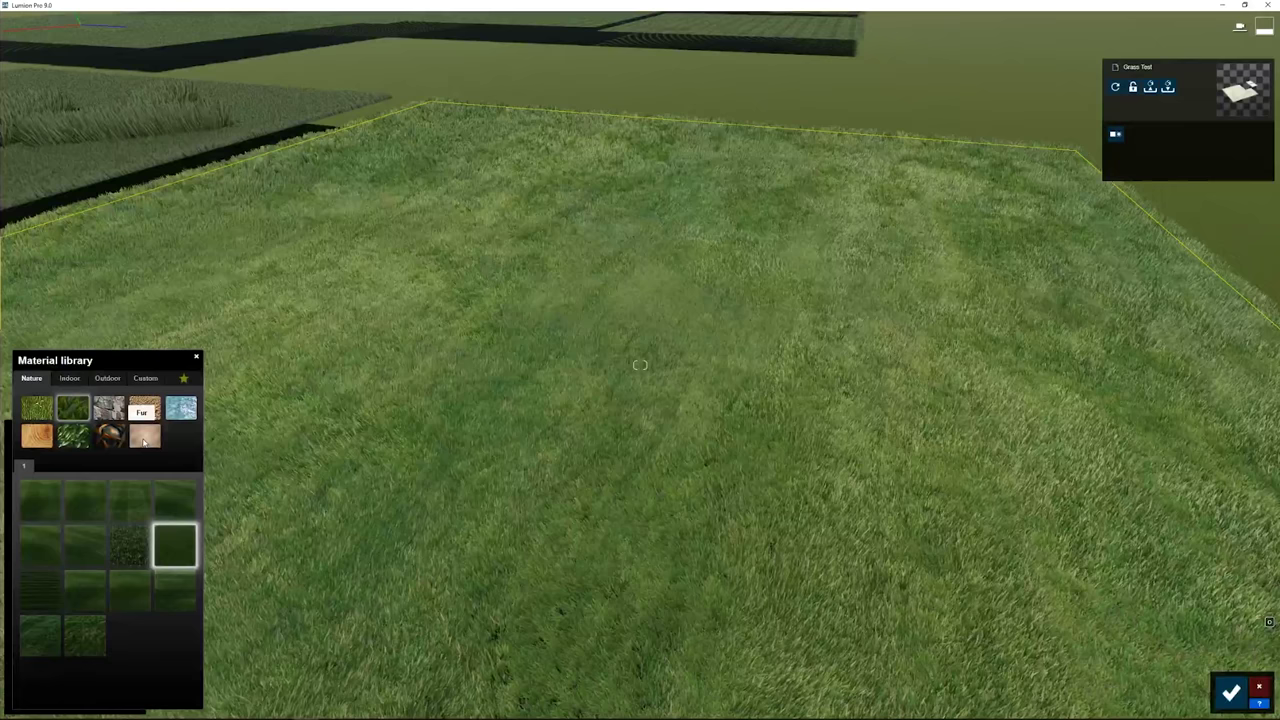
click(144, 438)
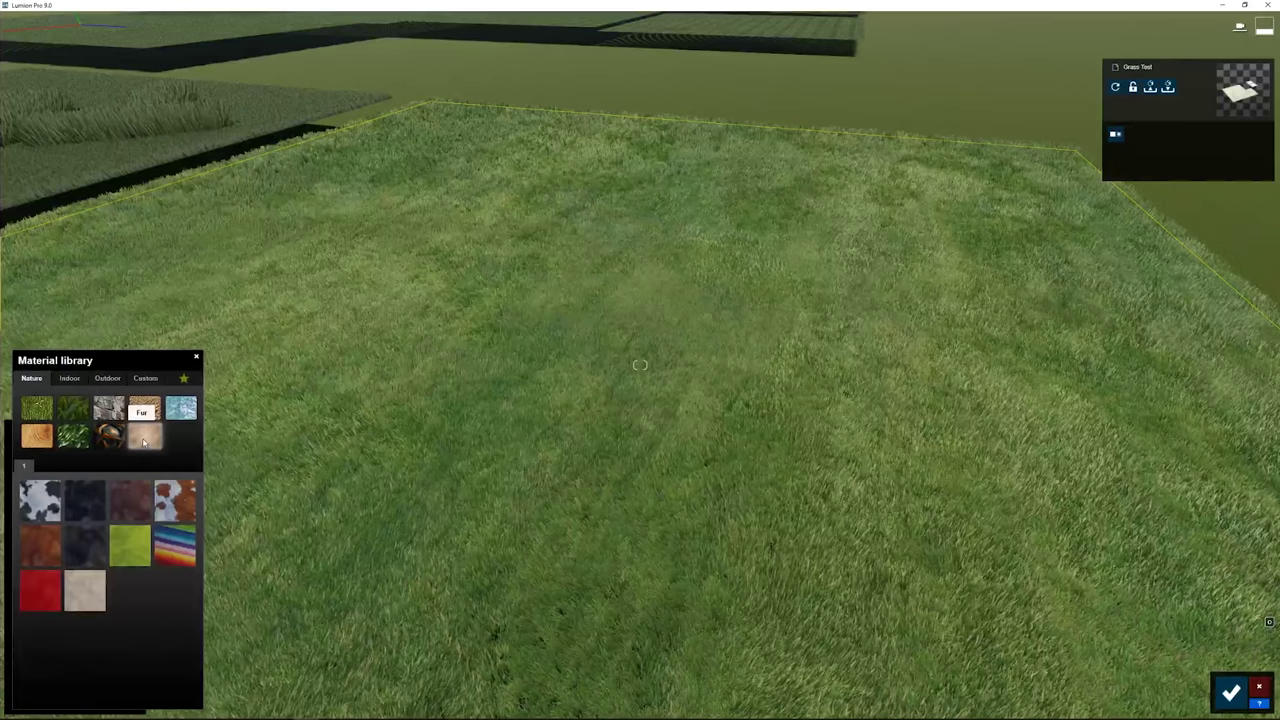
click(30, 516)
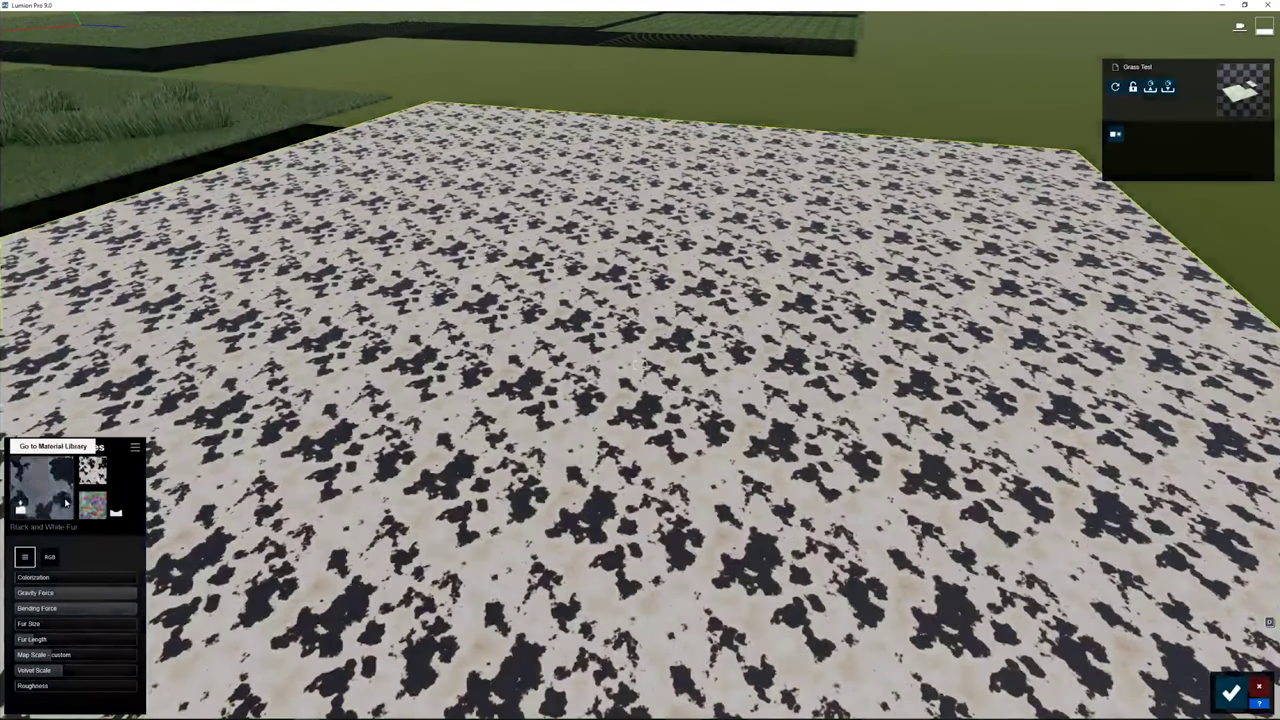
Replace the patch's fur material with Clean Cut Grass 02 from the Nature library's 3D Grass category
click(41, 487)
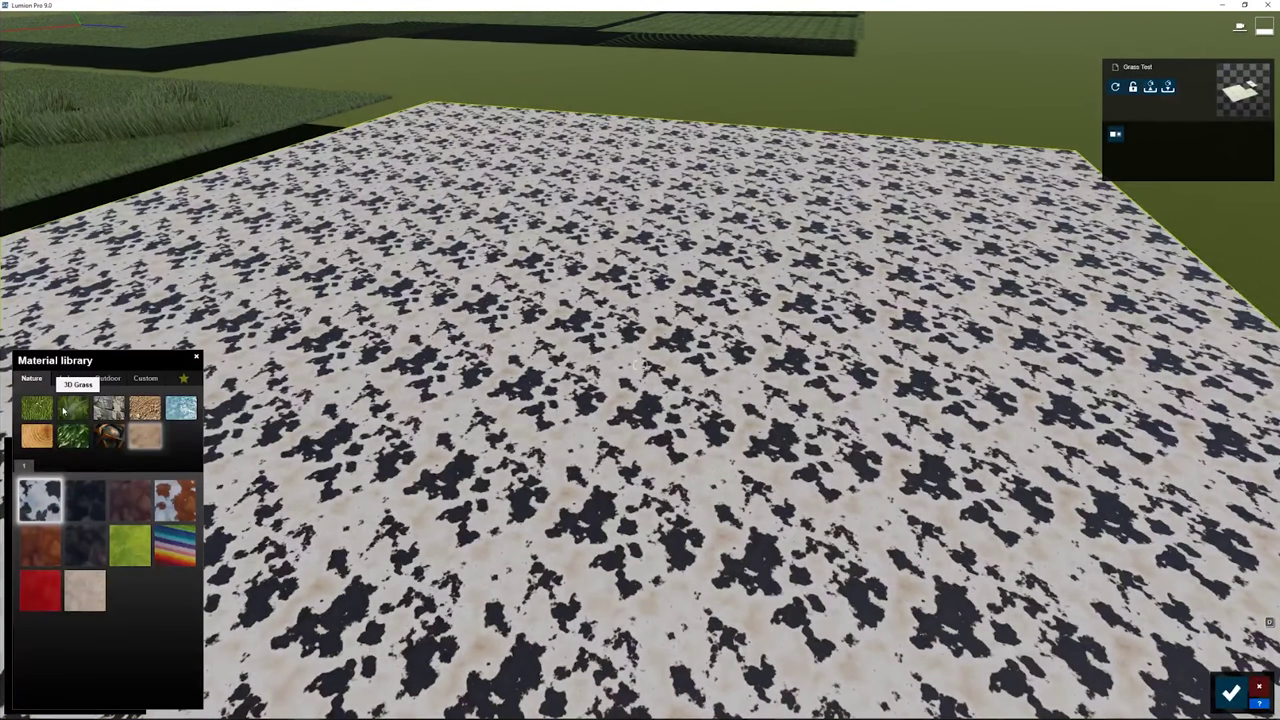
click(64, 411)
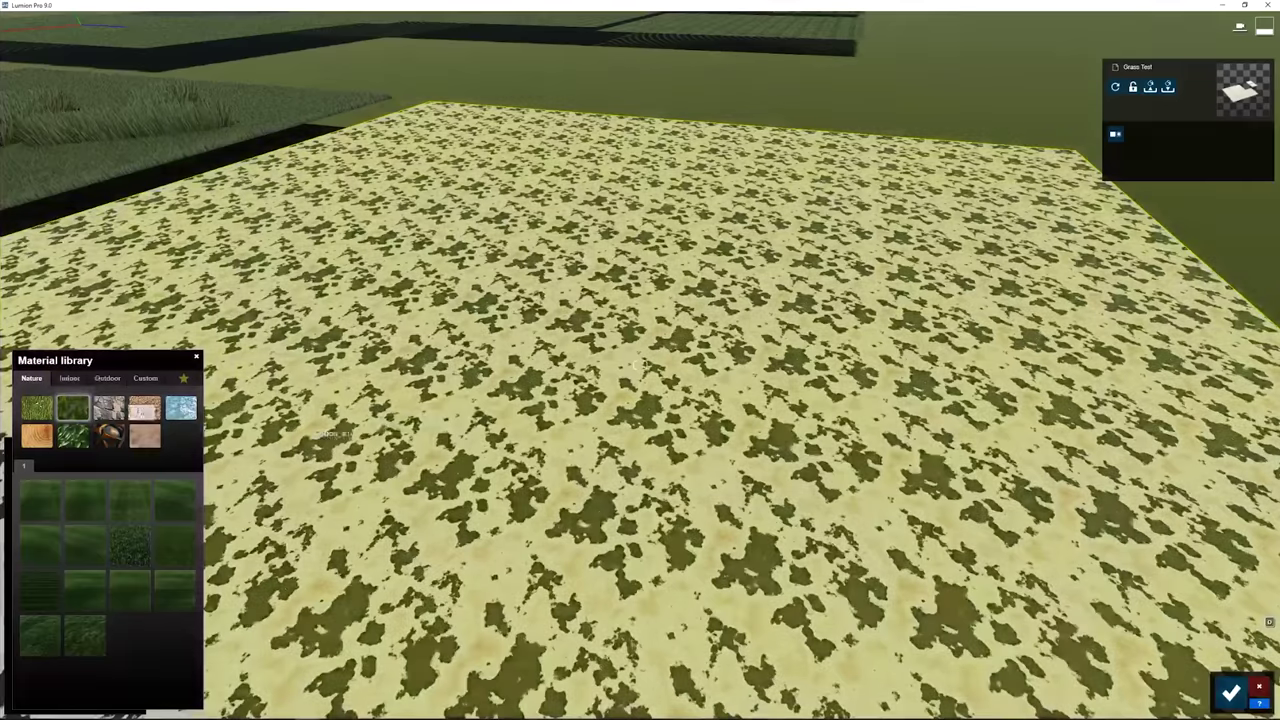
key(s)
mouse_move(500, 400)
right_down()
mouse_move(516, 400)
mouse_move(490, 384)
mouse_move(506, 386)
right_up()
click(514, 382)
click(66, 505)
click(72, 407)
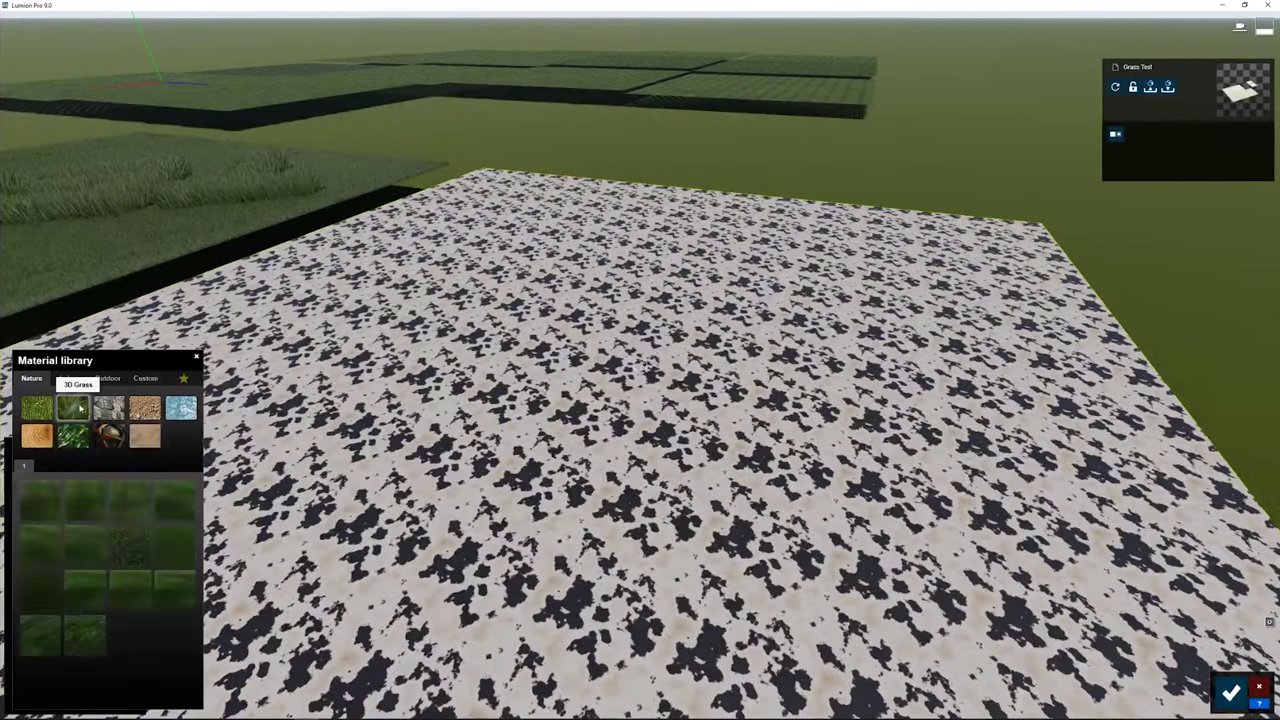
click(176, 545)
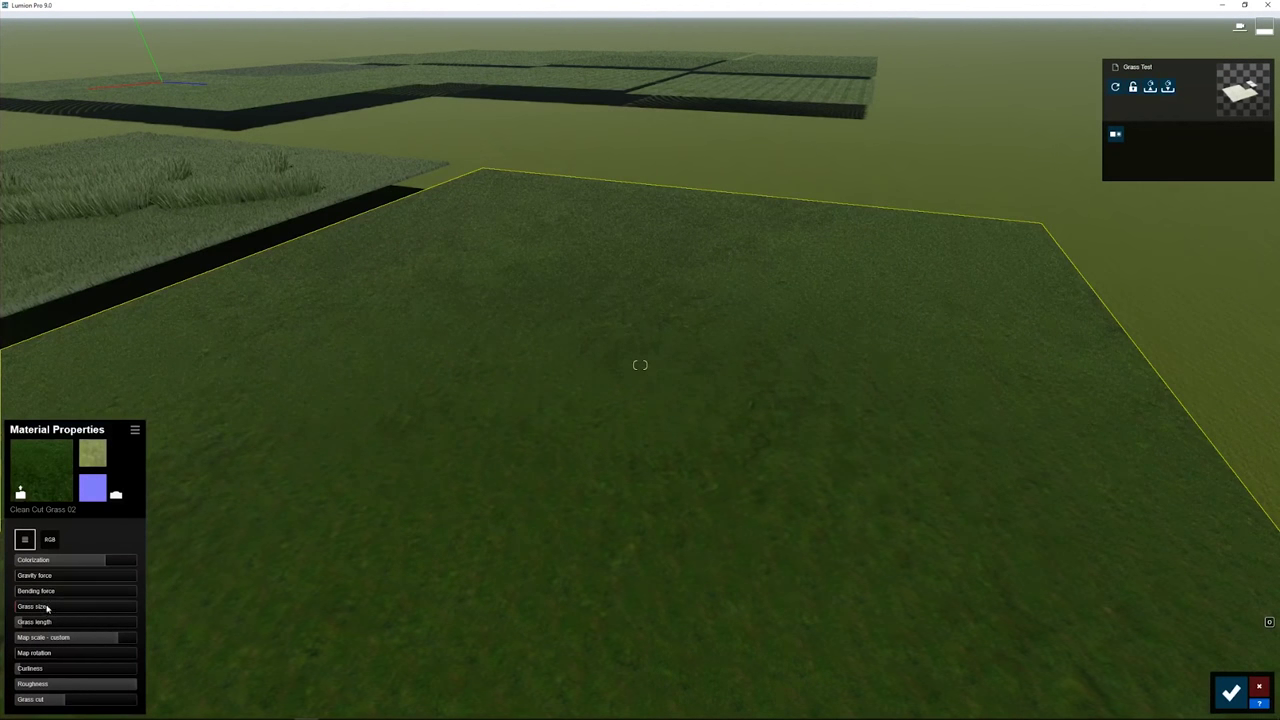
Raise the patch's grass length partway and set its grass size to about 0.5
click(85, 617)
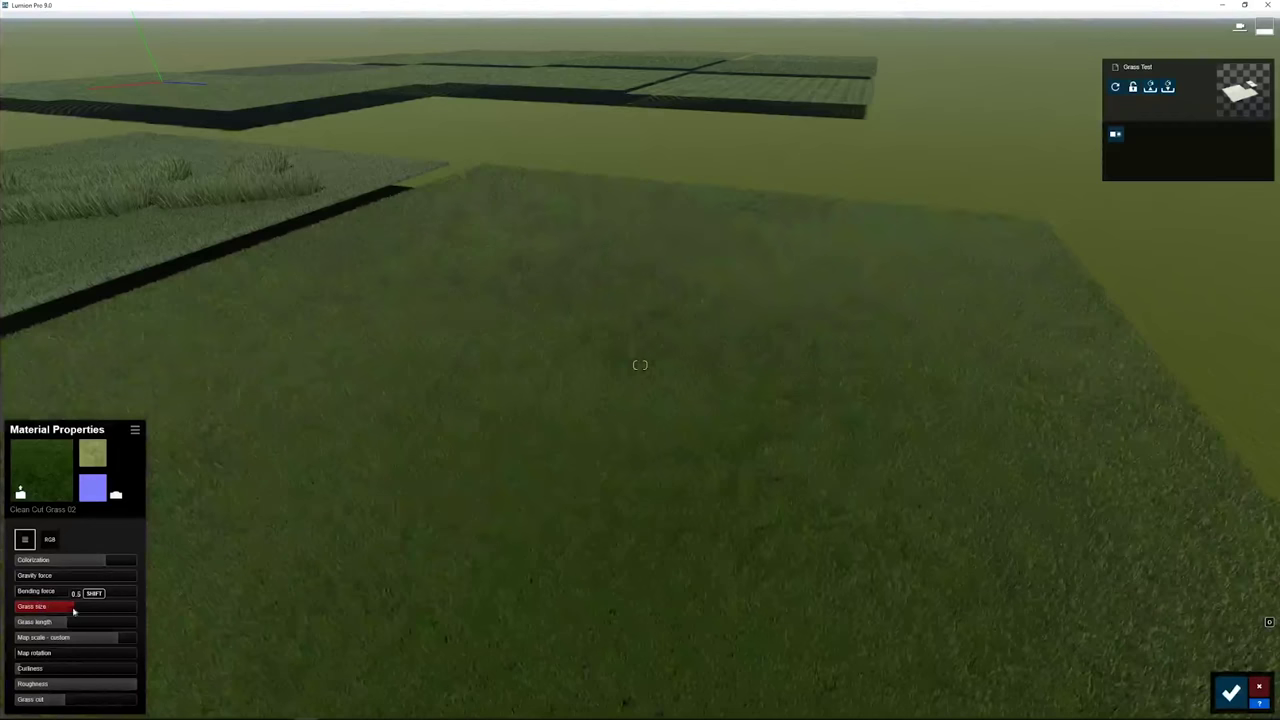
scroll(377, 526, up, 3)
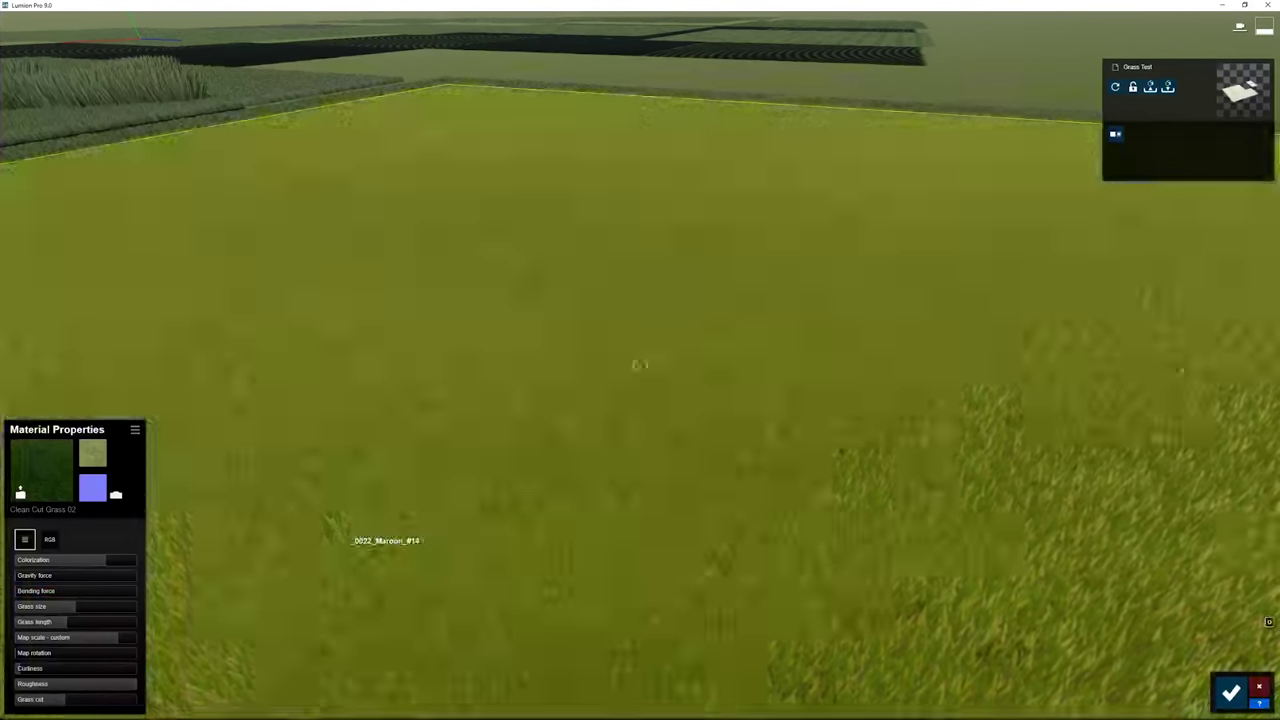
right_drag(340, 562, 362, 530)
click(92, 487)
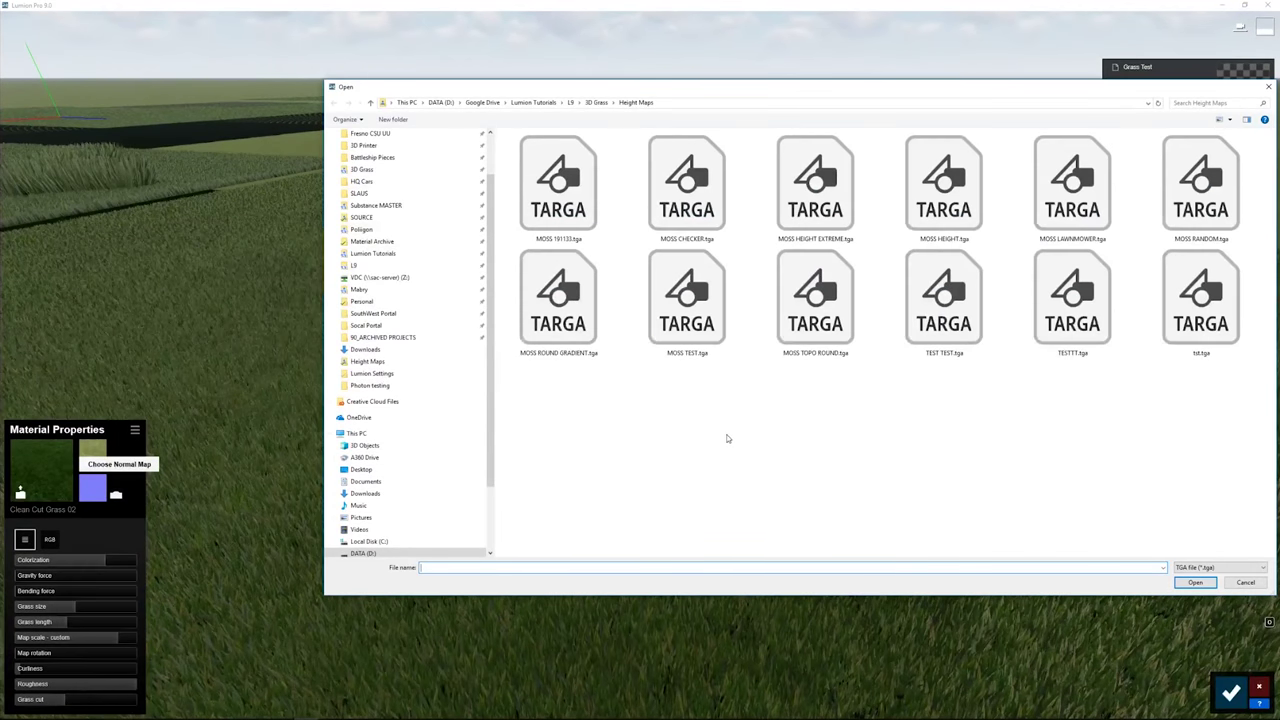
click(596, 102)
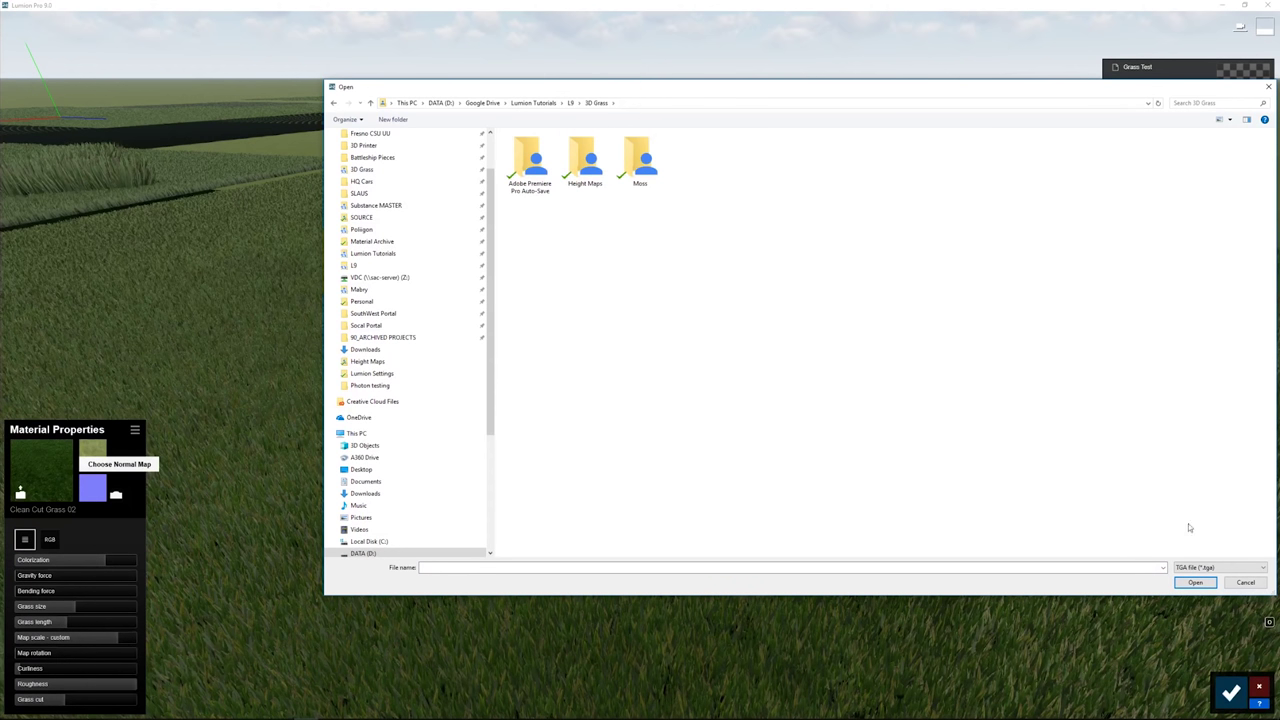
click(1219, 567)
click(1210, 583)
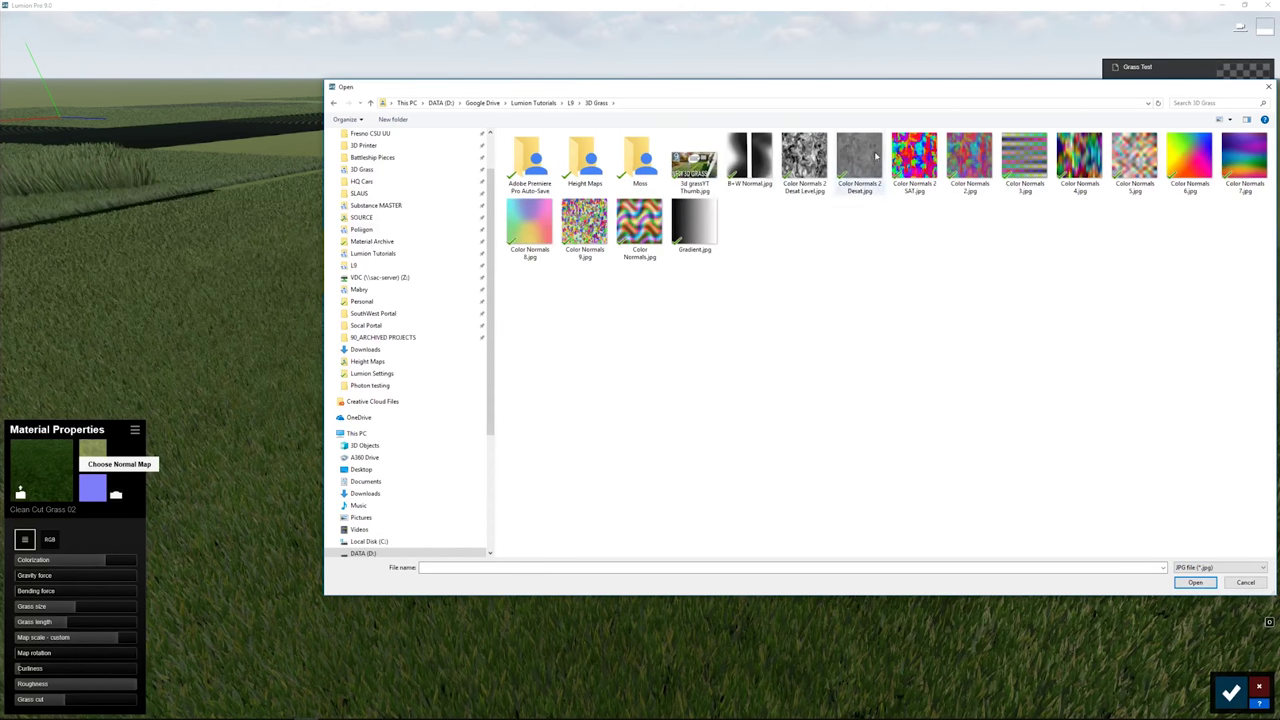
click(916, 155)
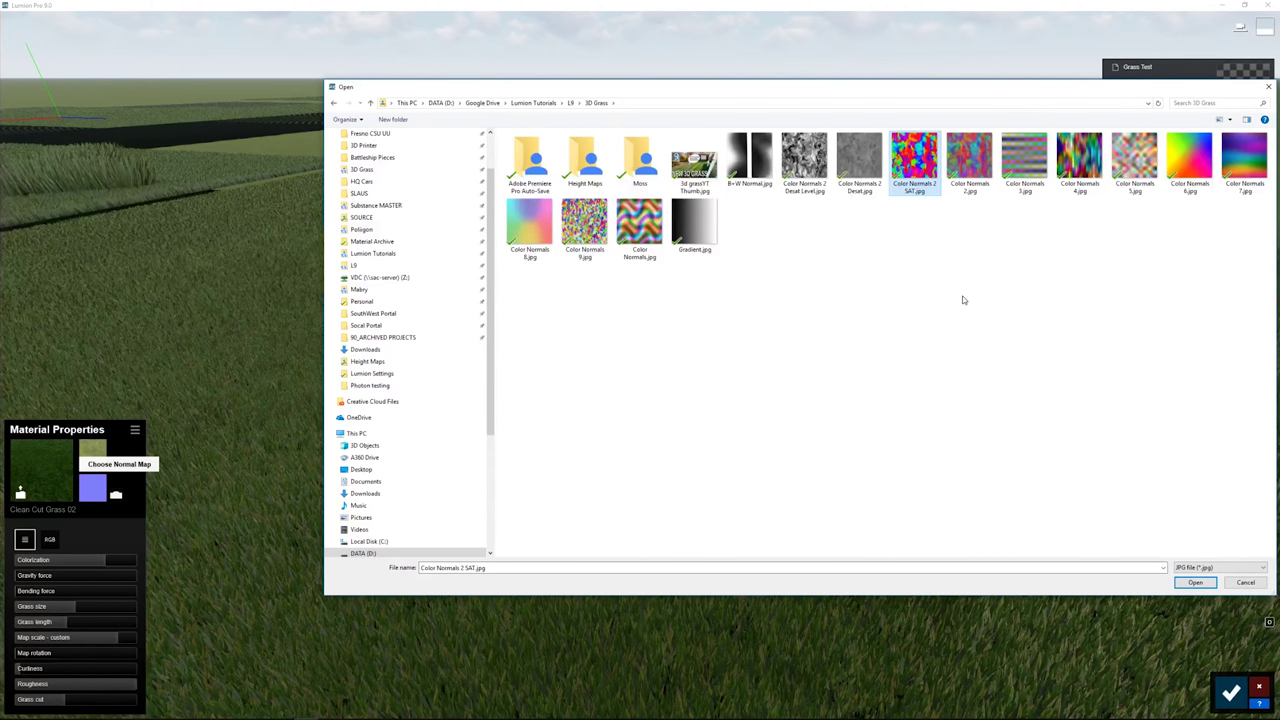
click(1248, 582)
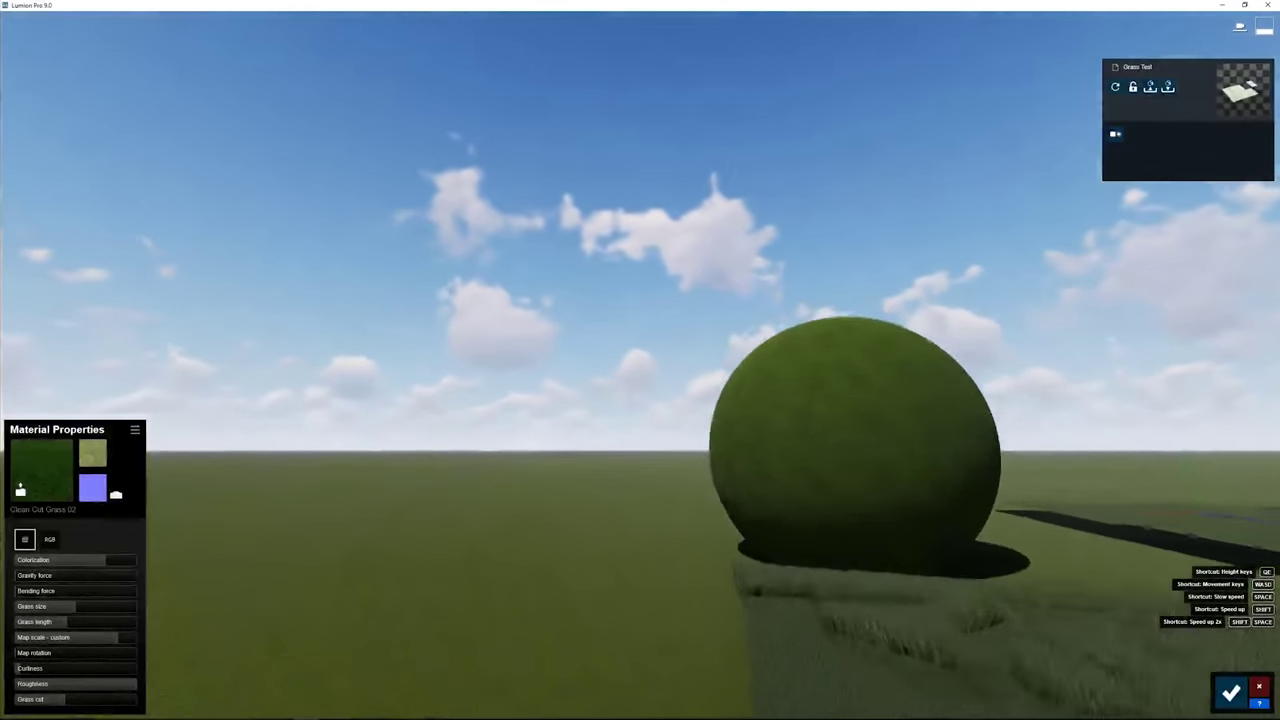
Select the grass-covered sphere, raise its grass length to the maximum and lower its bending force to roughly a third
key(w)
right_drag(640, 365, 885, 470)
key(s)
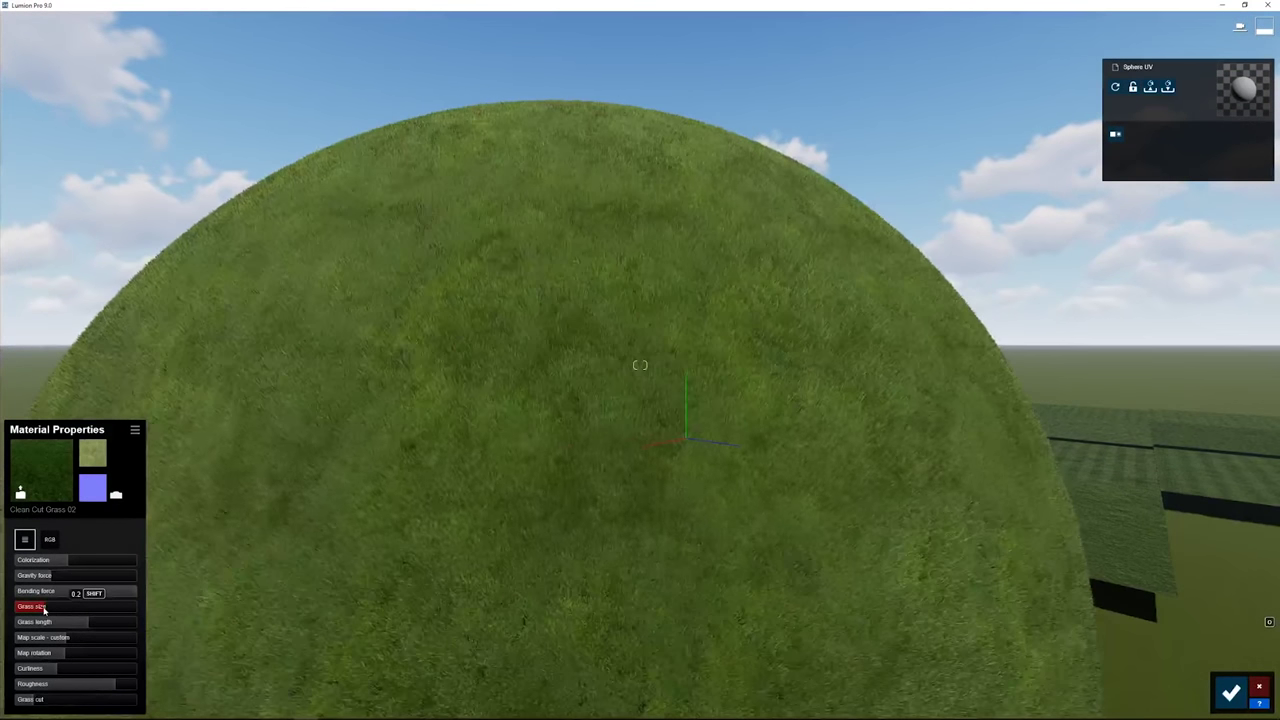
drag(60, 622, 148, 628)
scroll(486, 483, up, 3)
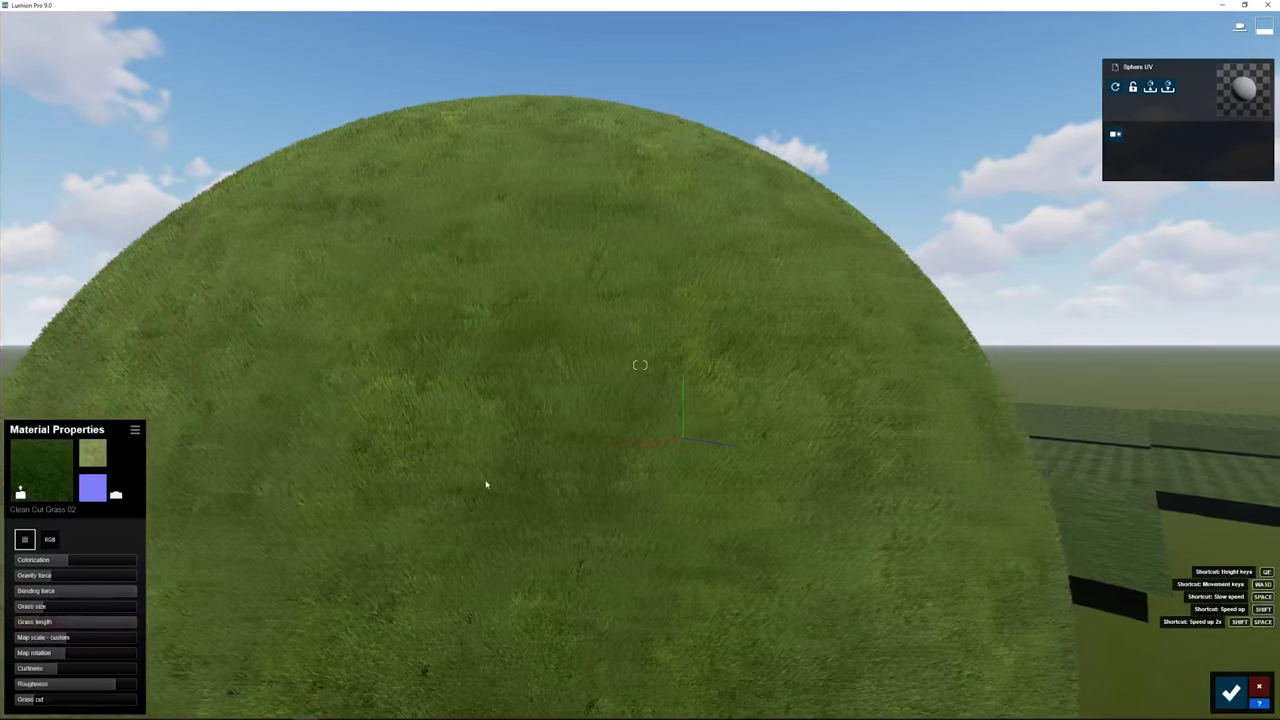
mouse_move(54, 577)
mouse_down()
mouse_move(74, 588)
mouse_move(19, 600)
mouse_move(214, 607)
mouse_move(20, 601)
mouse_move(71, 597)
mouse_move(56, 594)
mouse_up()
Load Color Normals.jpg from the 3D Grass folder as the sphere's normal map and check the grass
click(93, 498)
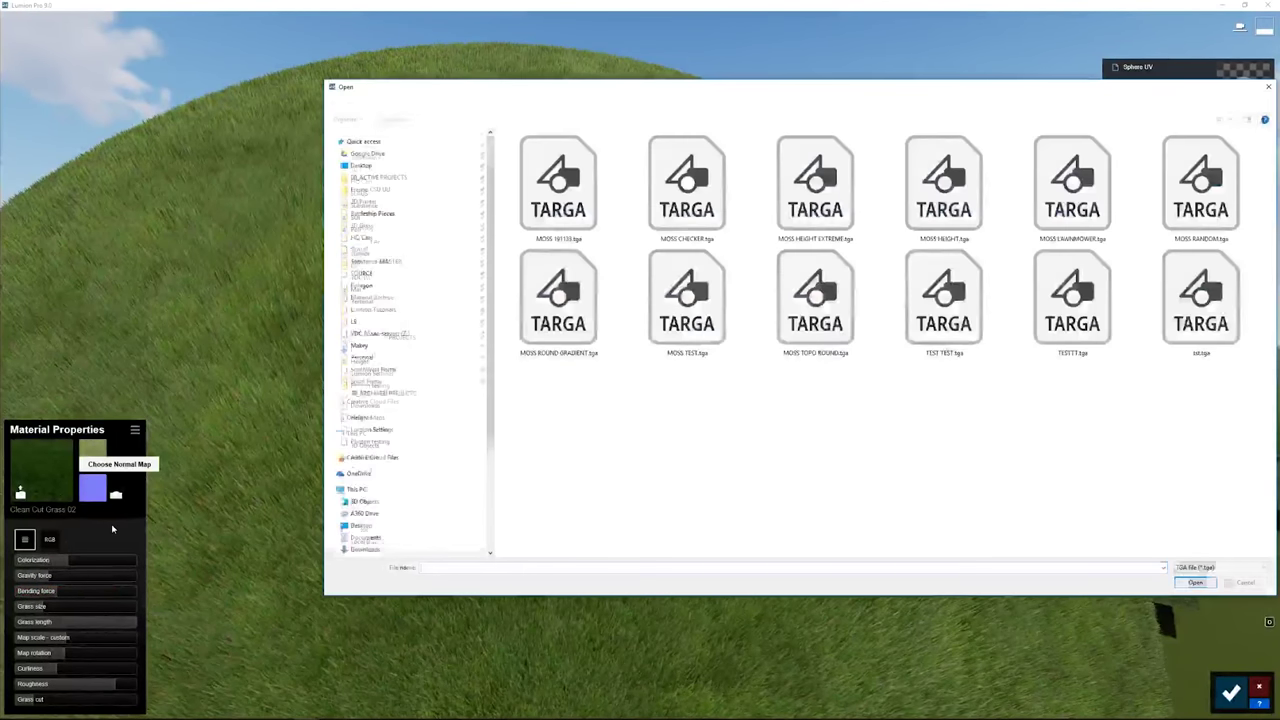
click(597, 102)
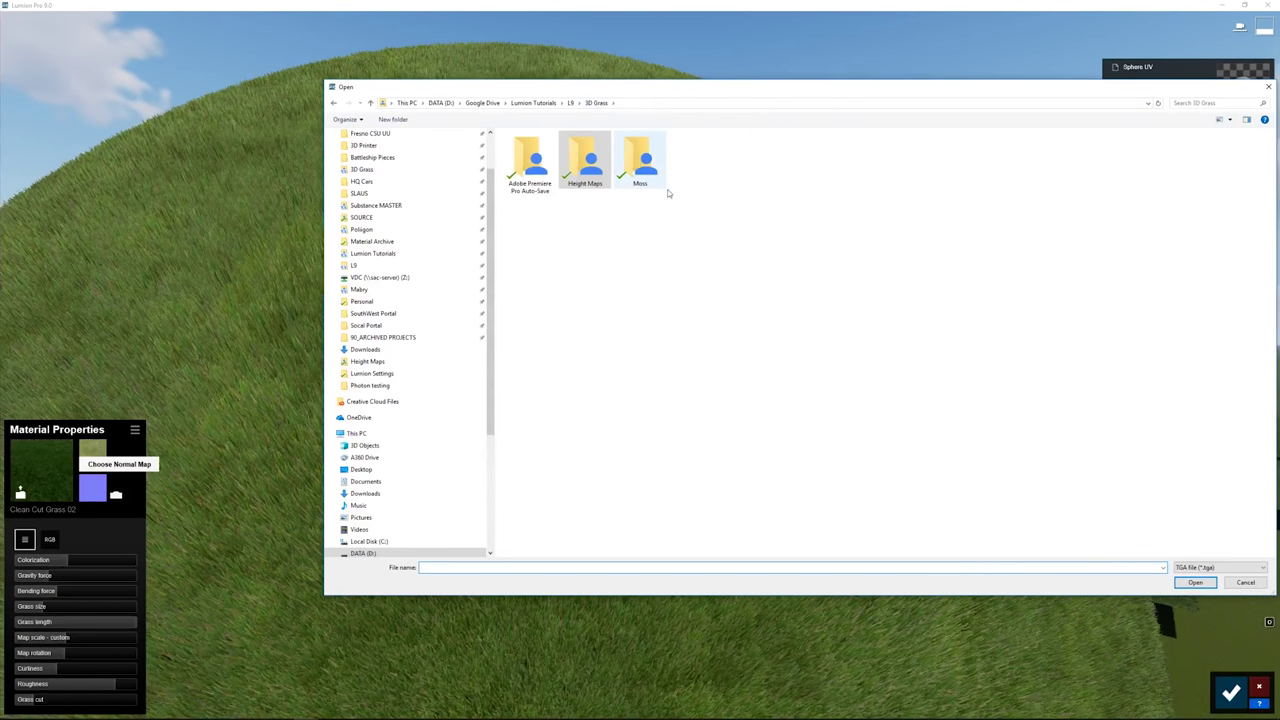
click(1235, 568)
click(1205, 614)
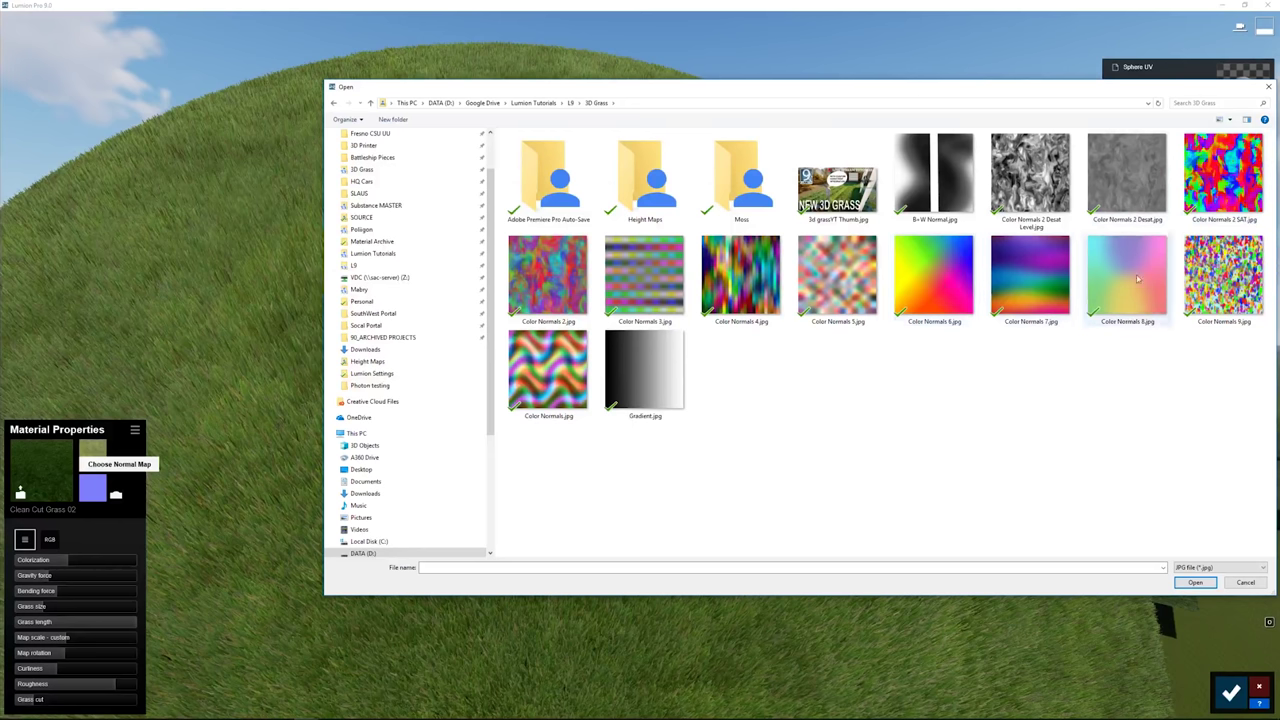
double_click(561, 358)
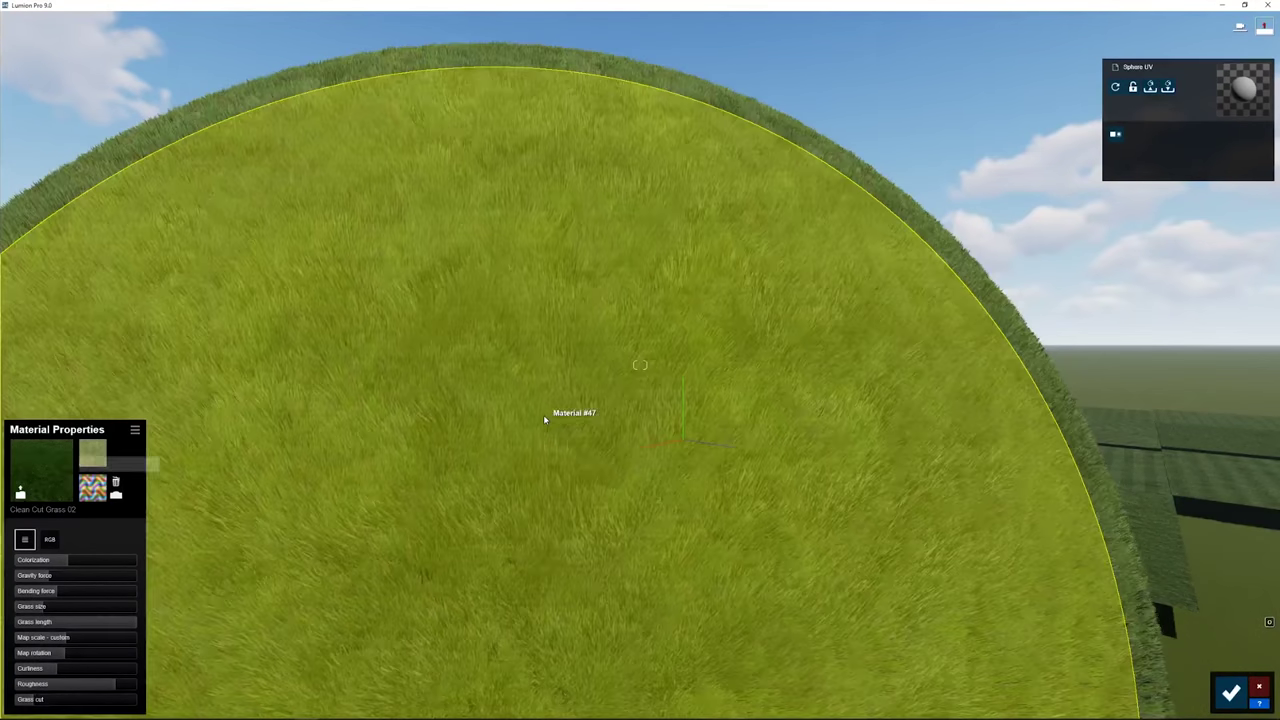
right_drag(574, 430, 474, 438)
key(s)
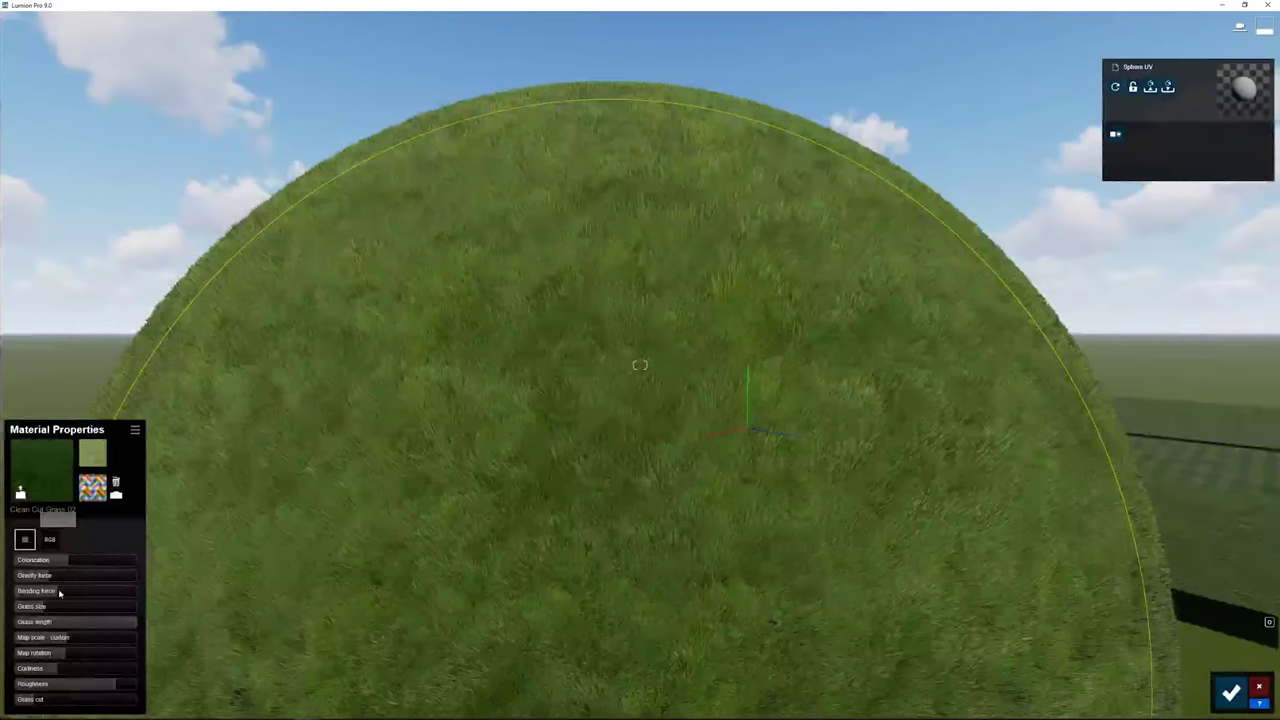
Raise the sphere's bending force to 1.0 and inspect the grass clumps up close and from farther away
drag(60, 592, 207, 481)
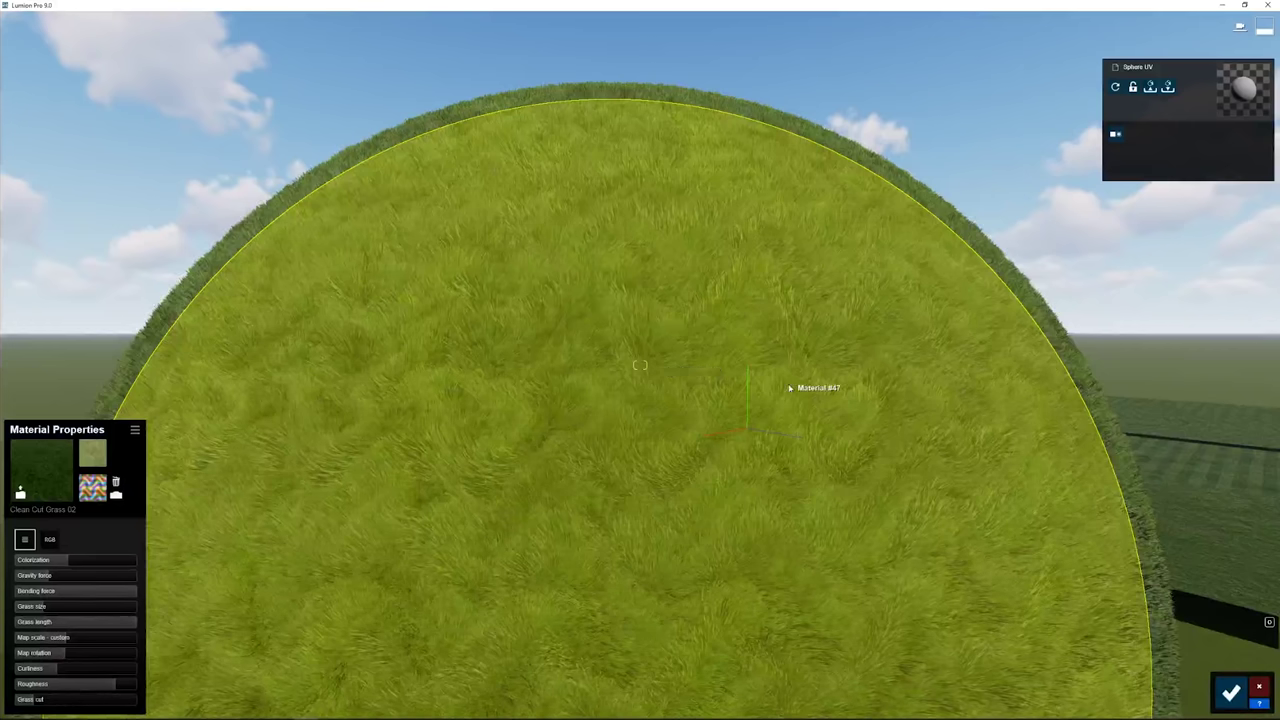
key(w)
right_drag(789, 388, 914, 406)
key(s)
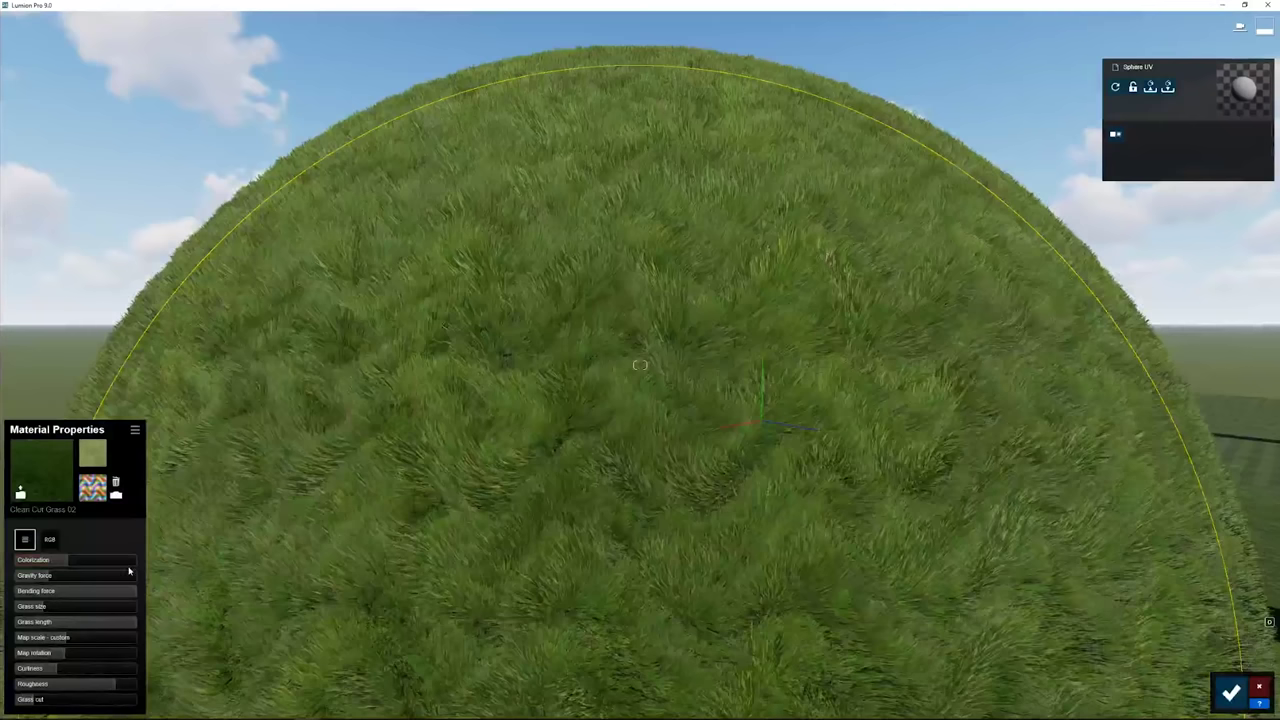
key(w)
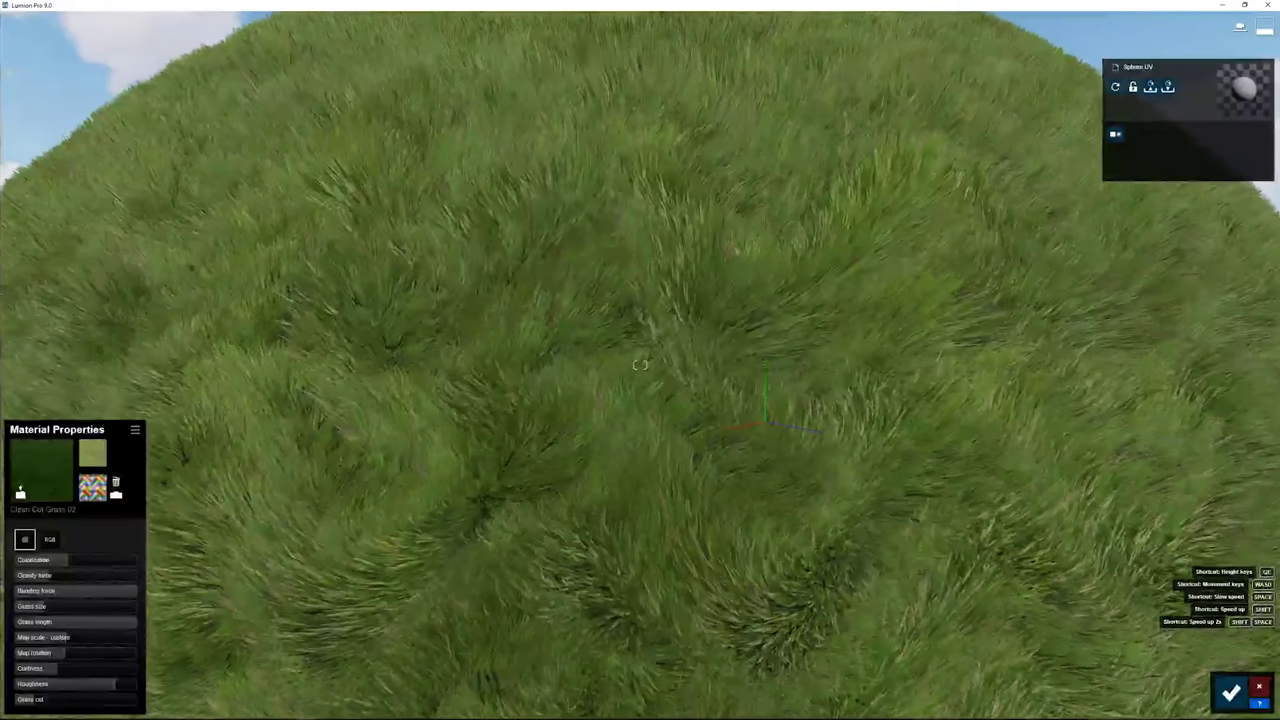
key(s)
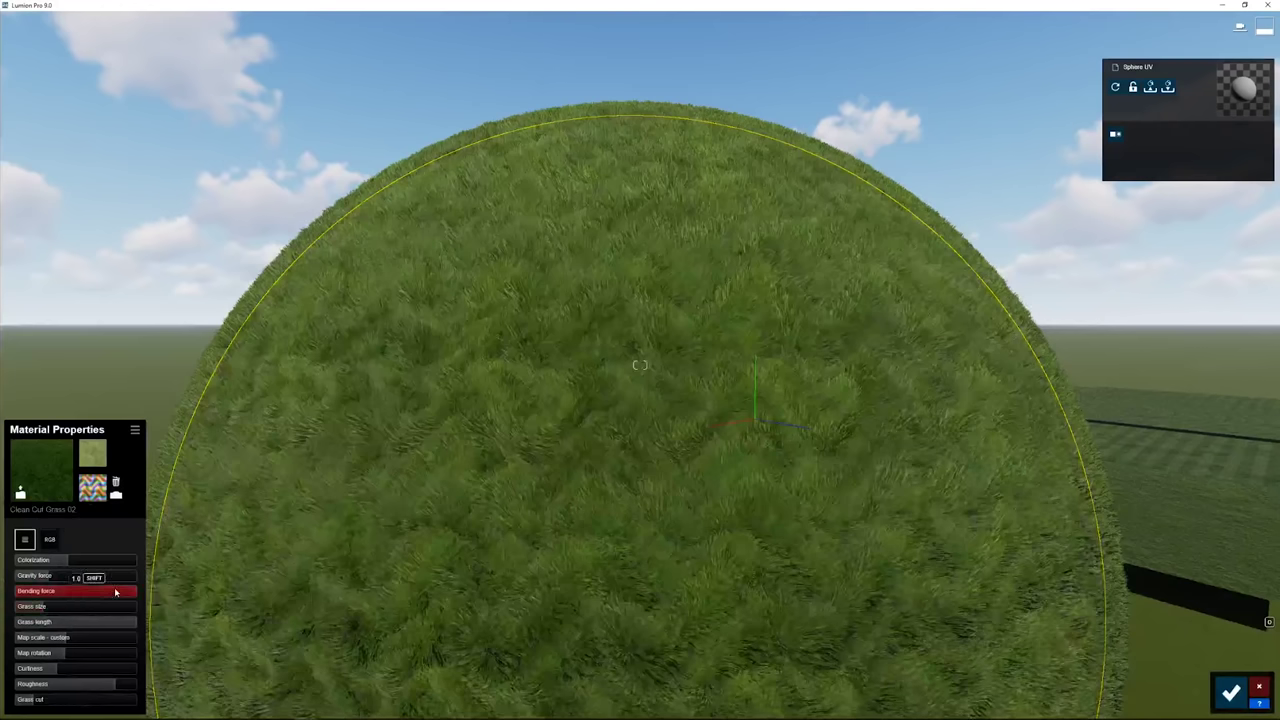
Lower the sphere's bending force to 0.6, swap its normal map for Color Normals 2.jpg and test the bending
drag(115, 593, 142, 597)
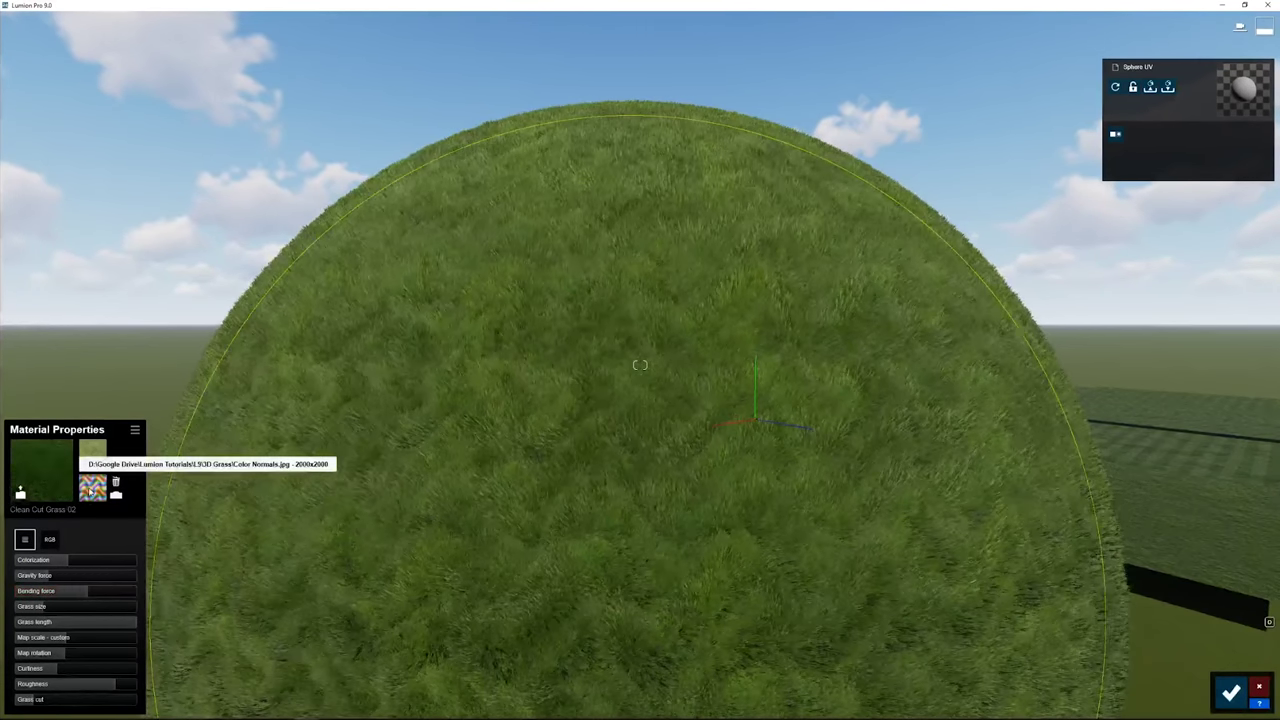
click(92, 487)
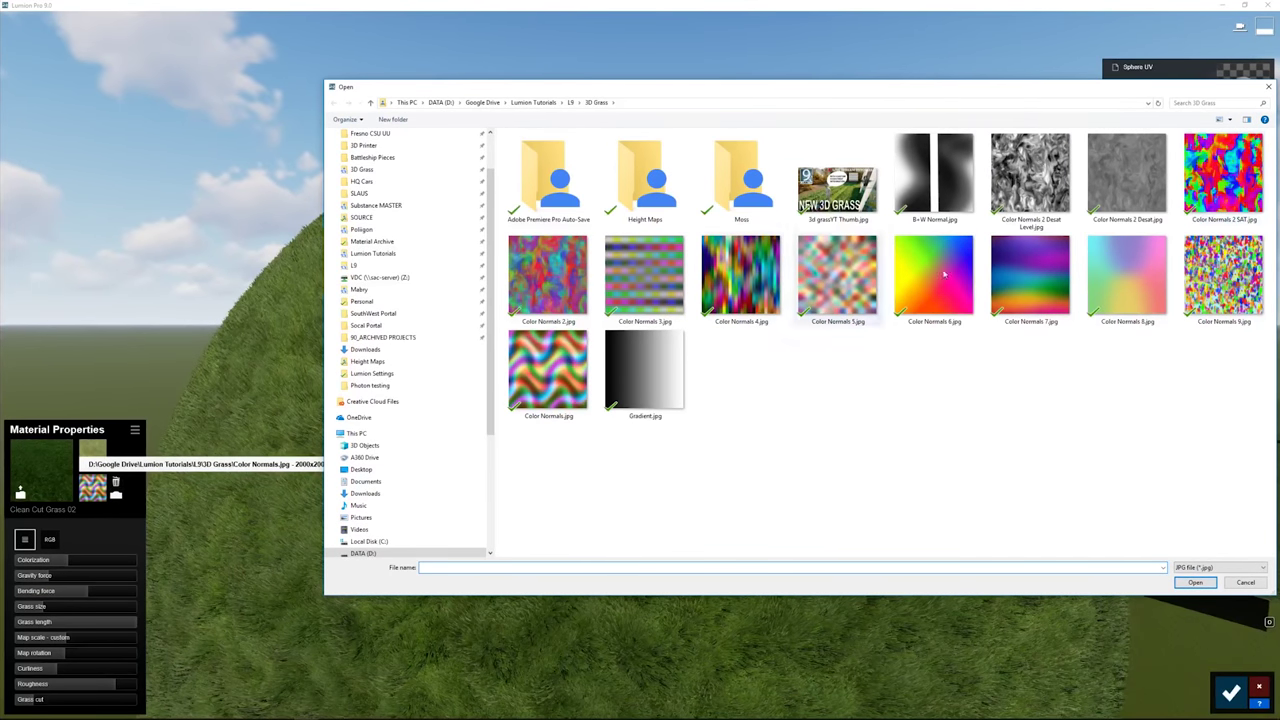
double_click(558, 285)
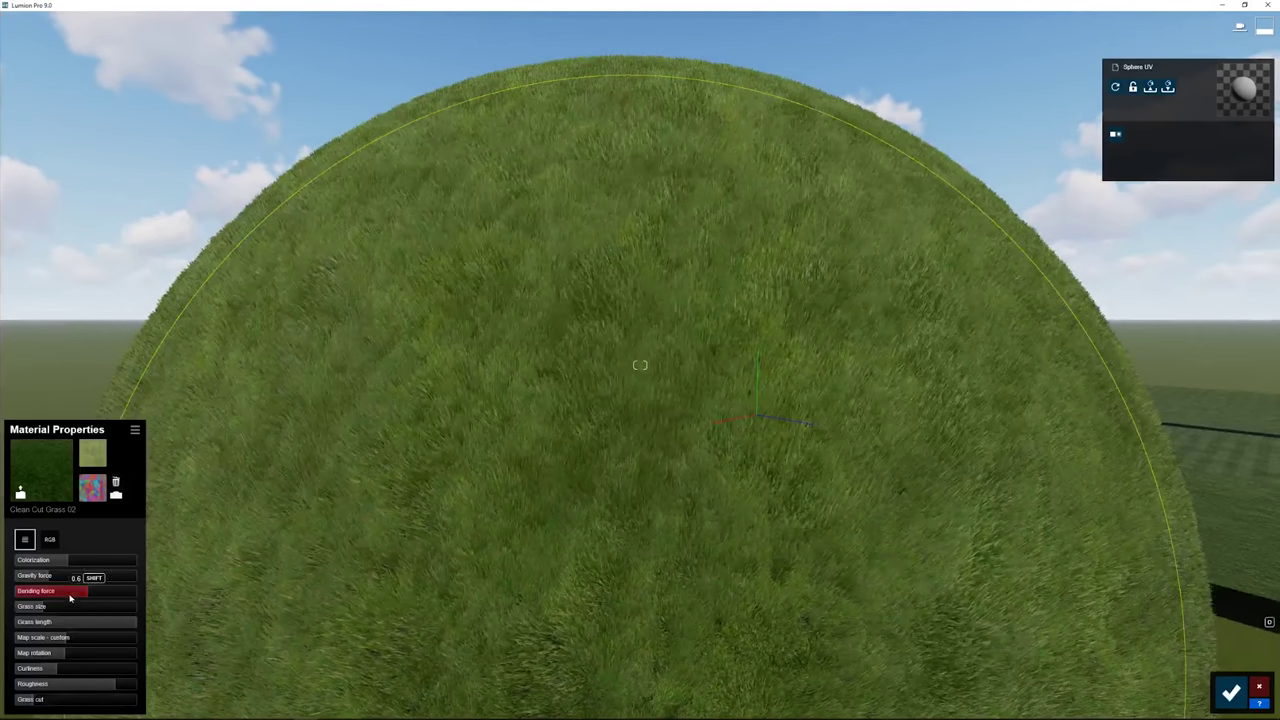
mouse_move(70, 597)
mouse_down()
mouse_move(150, 598)
mouse_move(30, 592)
mouse_move(106, 592)
mouse_move(90, 591)
mouse_up()
Swap the sphere's normal map for Color Normals 3.jpg and raise its bending force to about 0.8
click(92, 487)
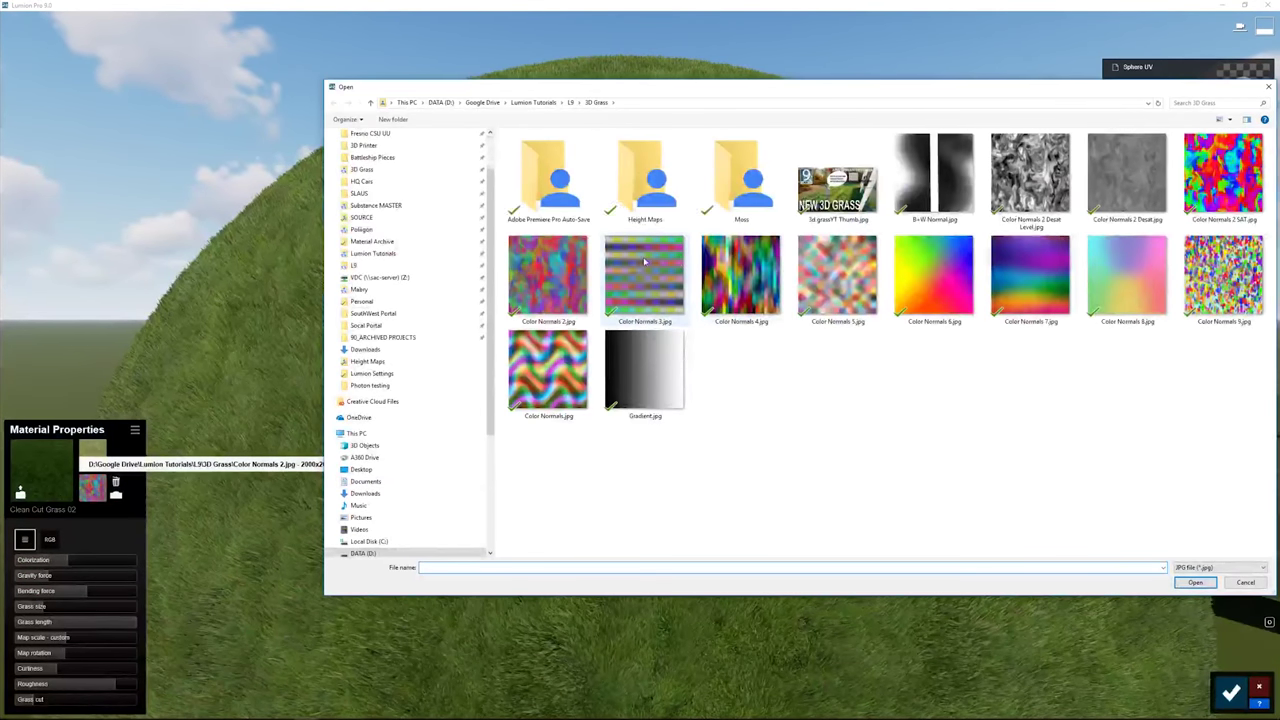
double_click(645, 262)
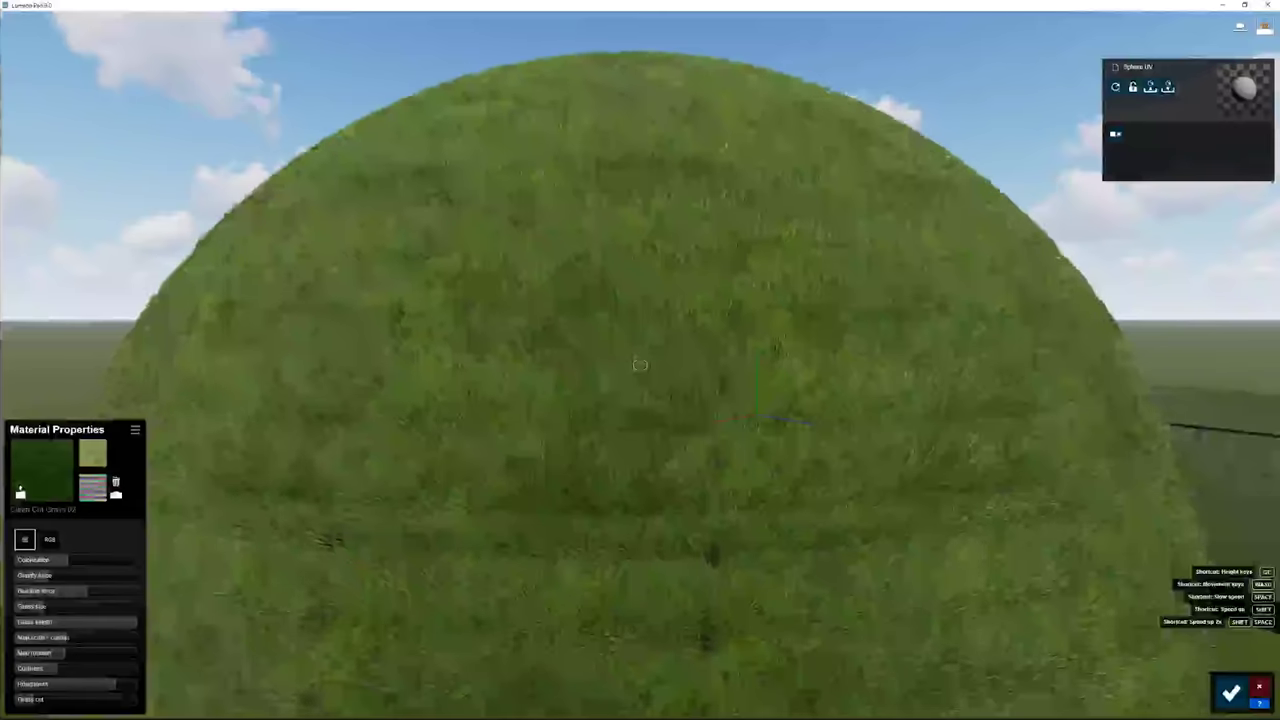
key(w)
key(s)
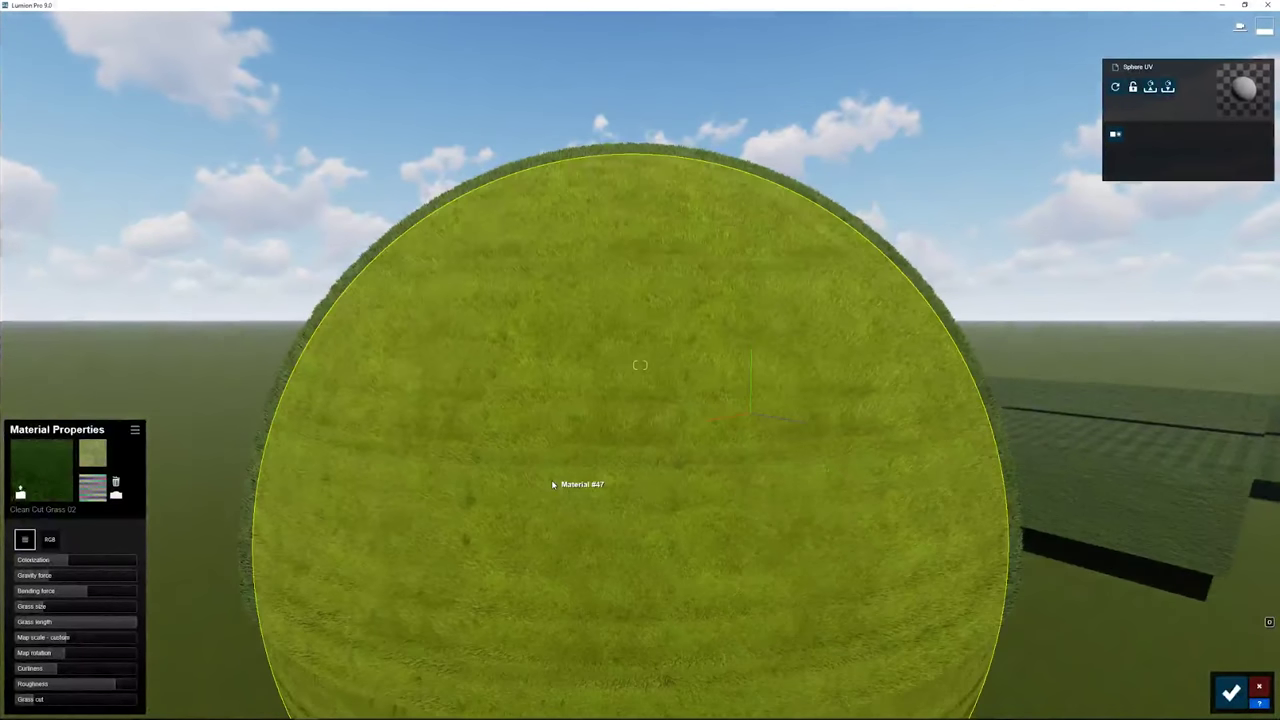
scroll(429, 480, up, 5)
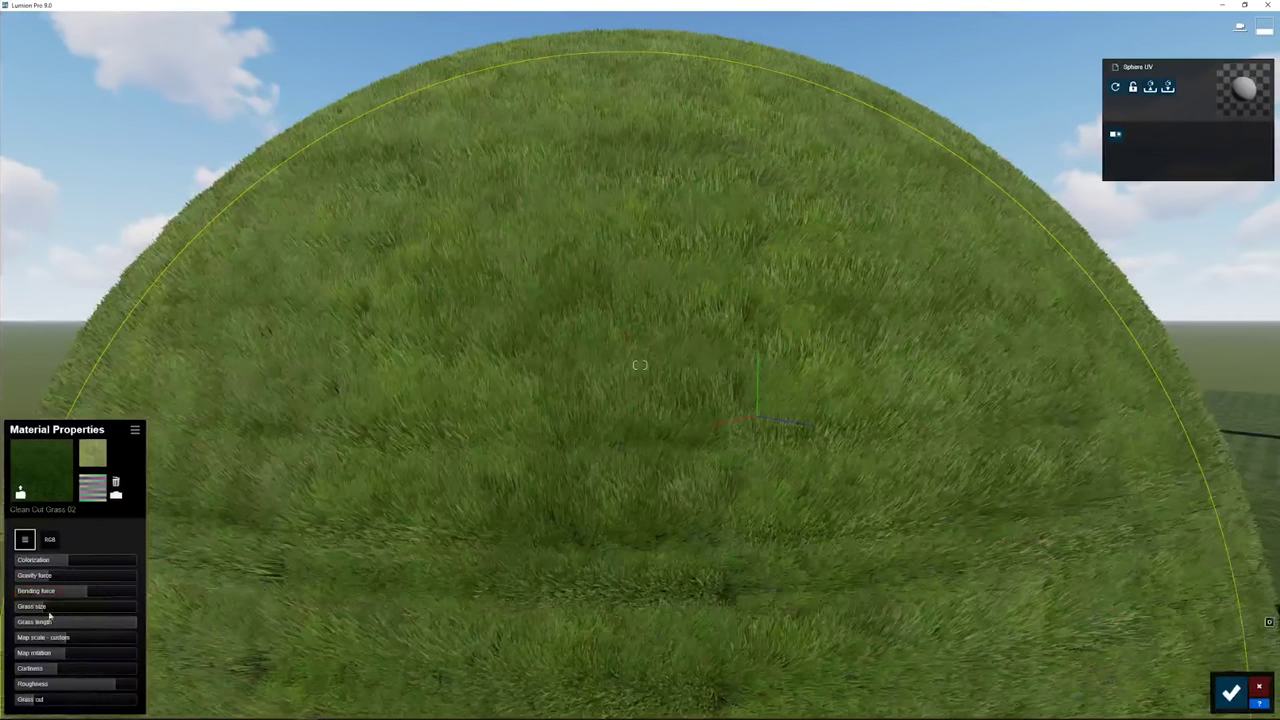
drag(84, 598, 166, 598)
drag(86, 596, 128, 592)
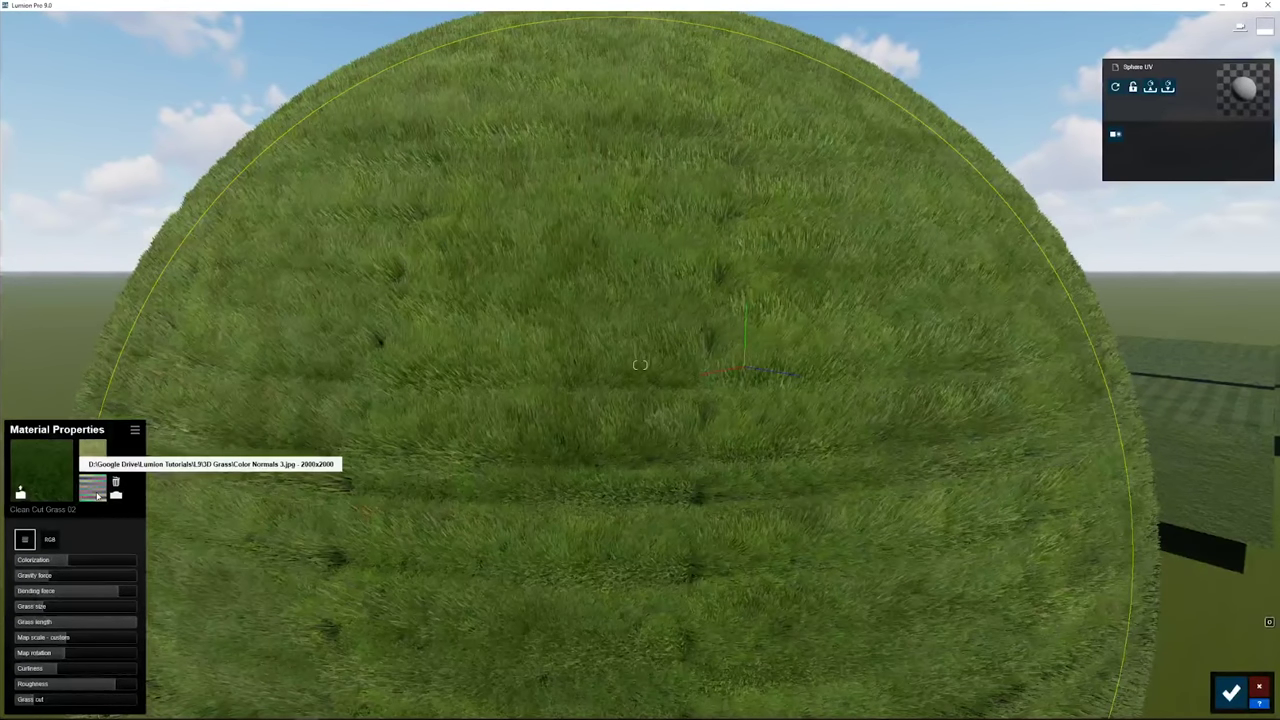
Swap the sphere's normal map for Color Normals 4.jpg and raise its bending force to 1.0
click(98, 494)
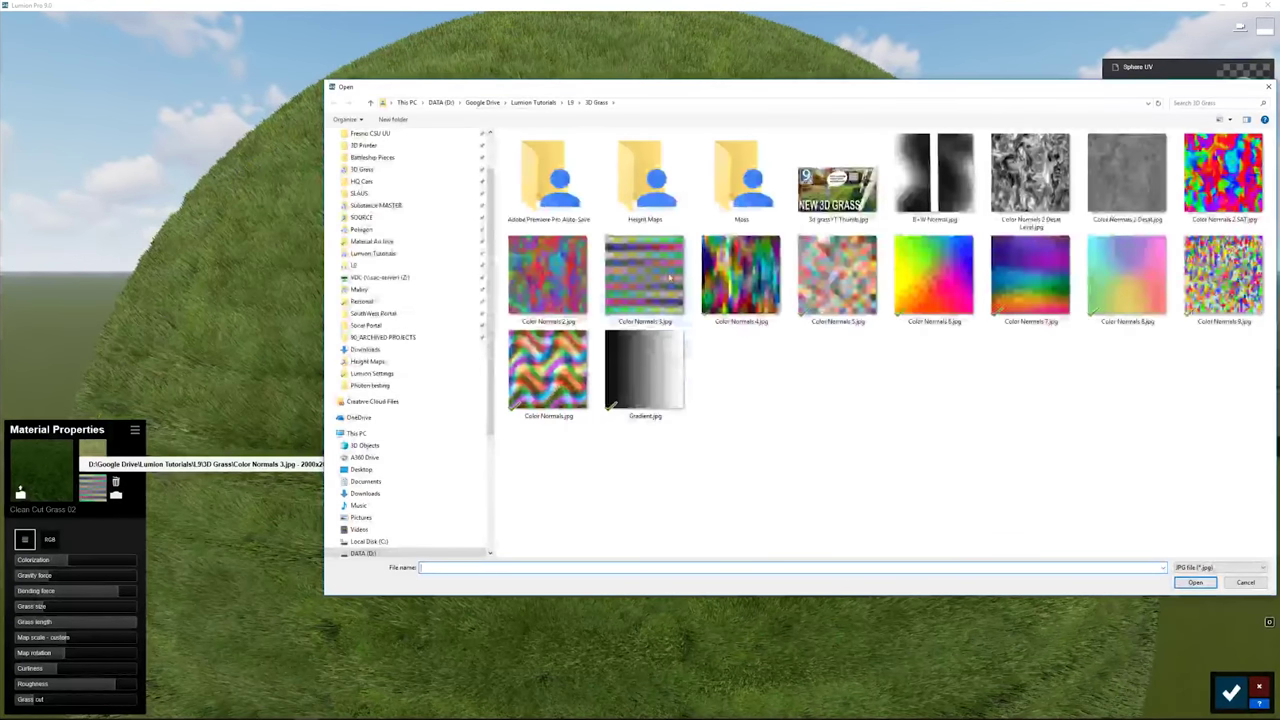
click(720, 285)
double_click(745, 300)
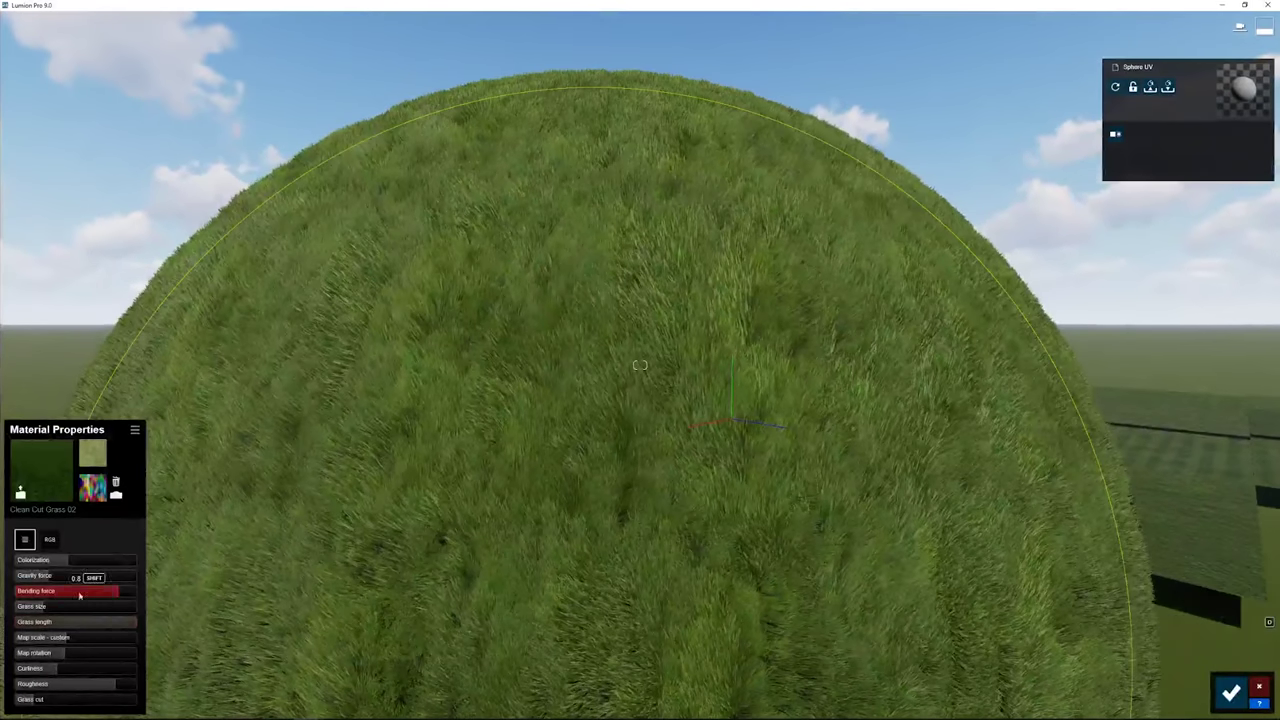
drag(70, 593, 177, 599)
Swap the sphere's normal map for Color Normals 5.jpg and adjust its bending force to slightly below the maximum
click(92, 490)
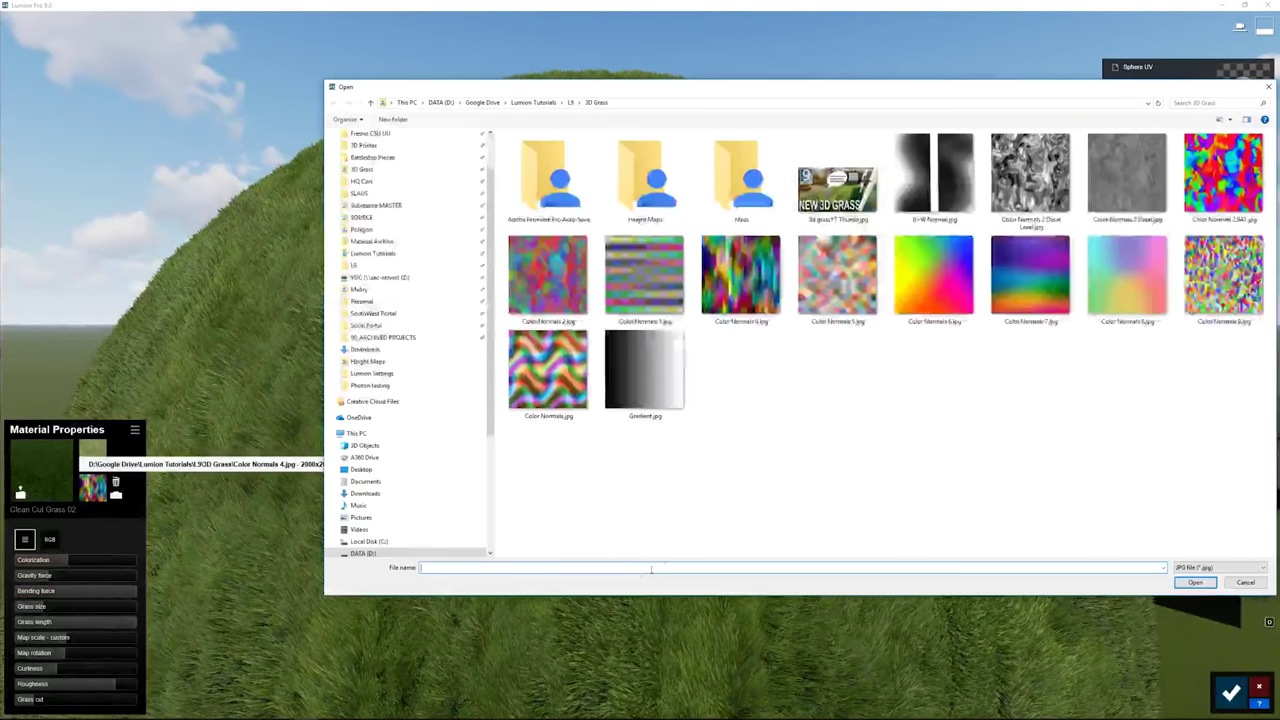
double_click(820, 300)
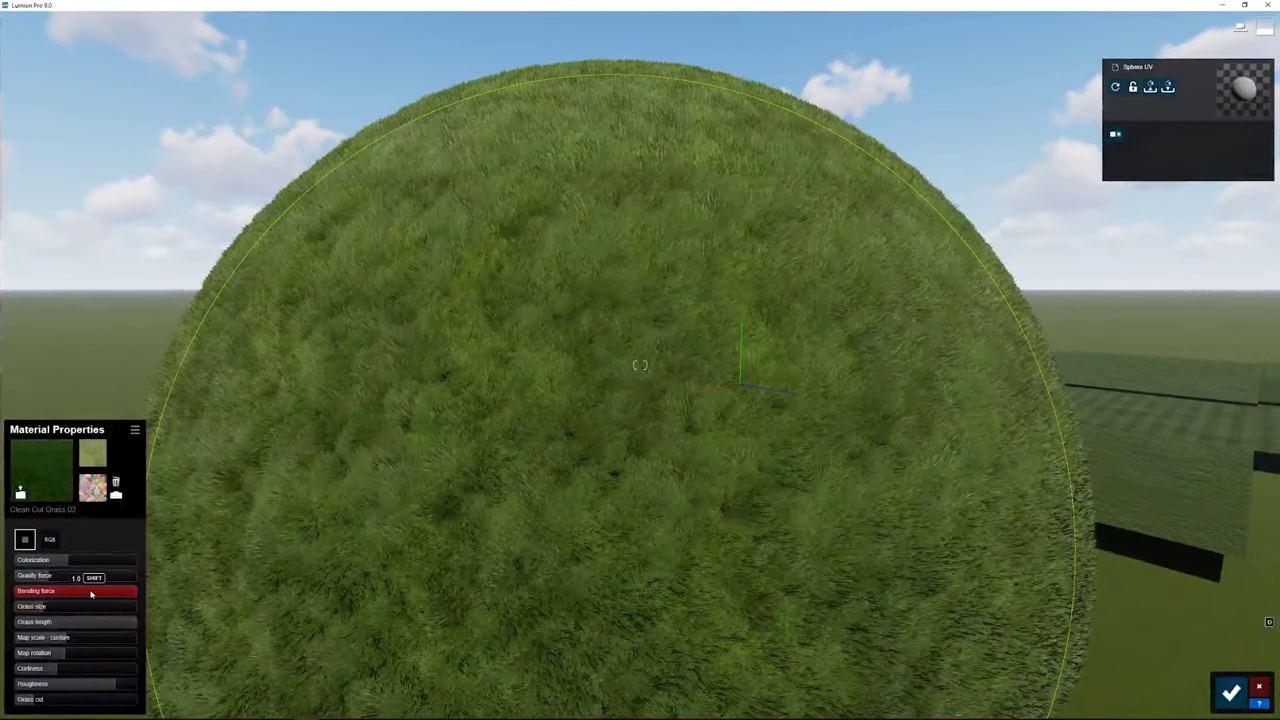
drag(91, 594, 128, 597)
Reload Color Normals 5.jpg on the sphere, swap it for Color Normals 6.jpg and vary the bending force, ending at 0.4
click(92, 488)
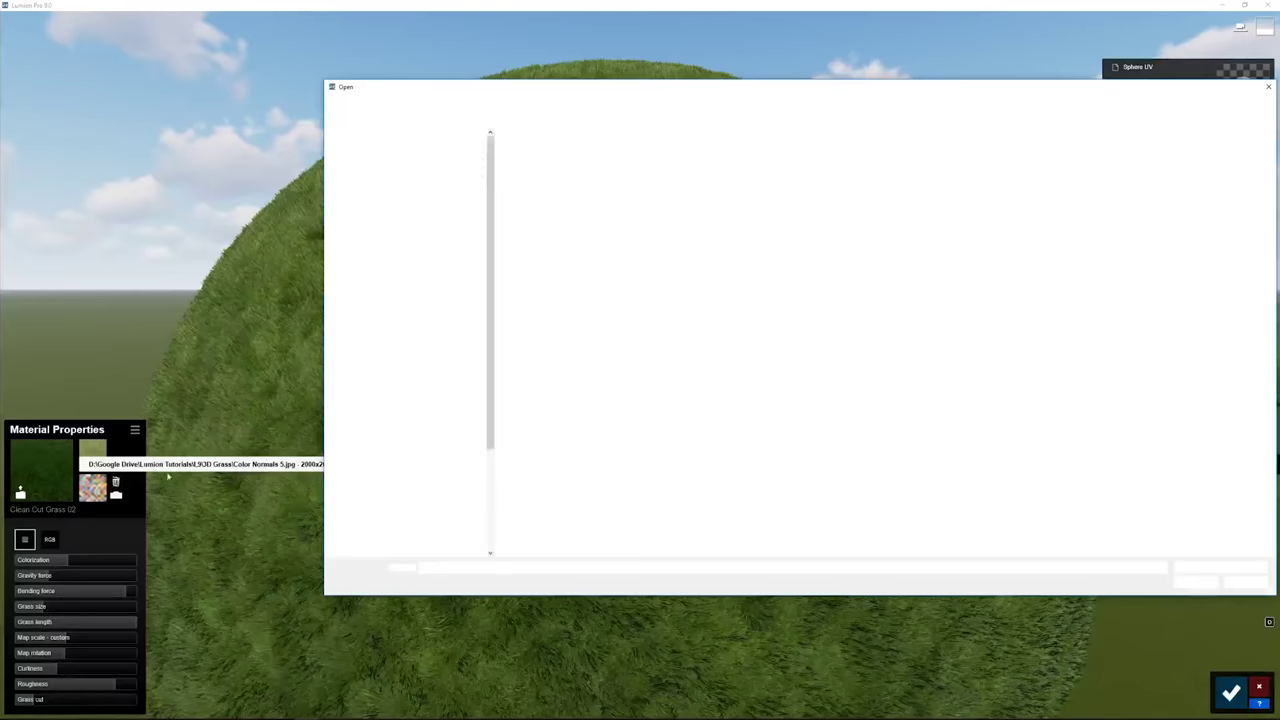
double_click(835, 290)
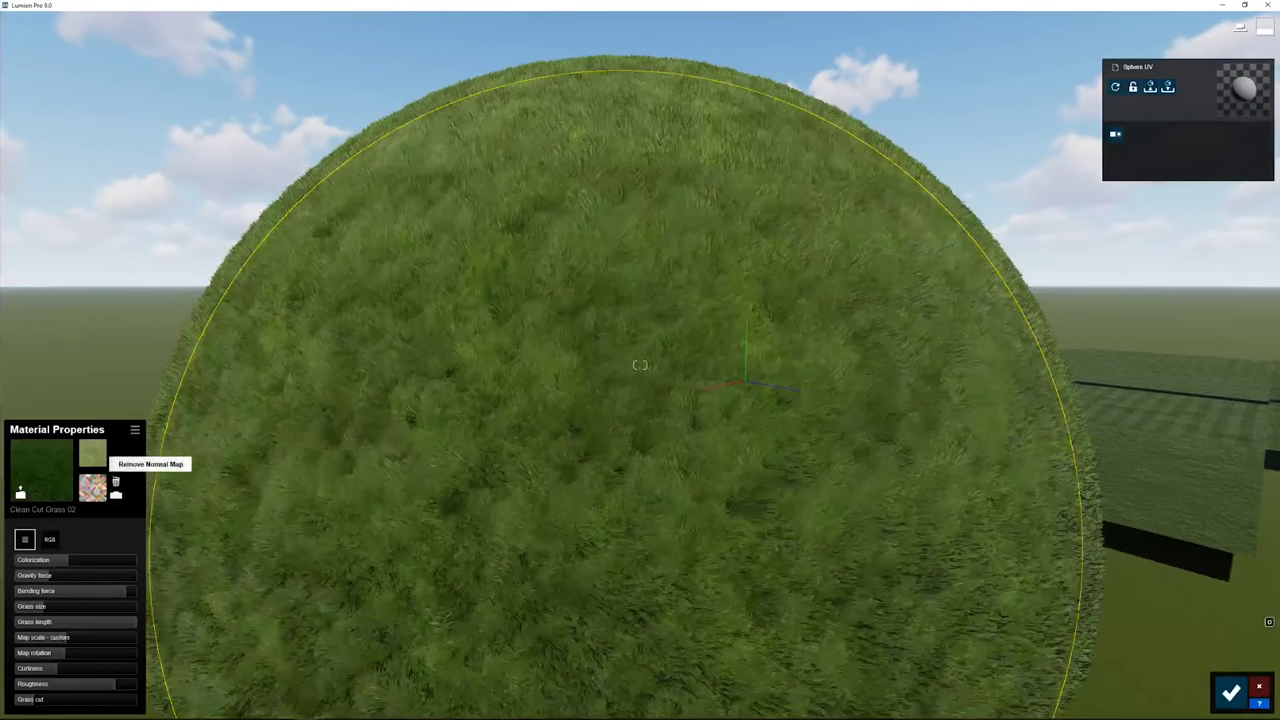
click(92, 486)
click(965, 290)
double_click(968, 292)
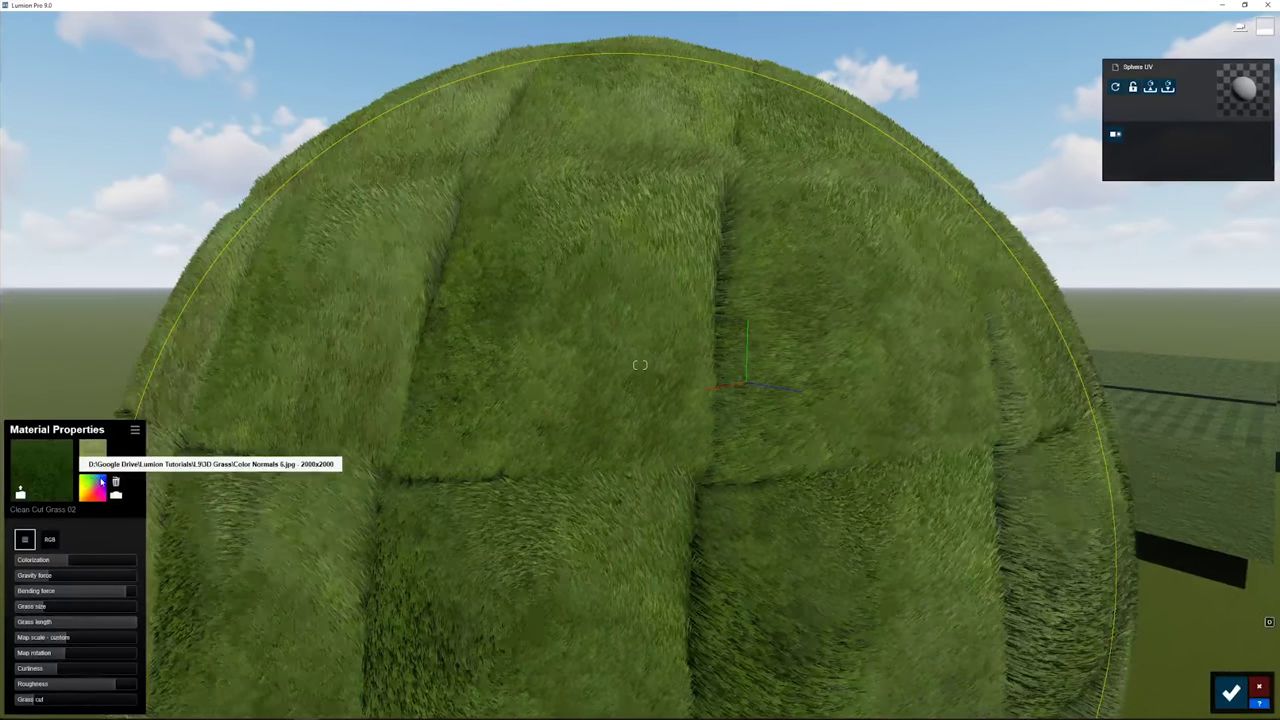
drag(56, 594, 237, 577)
drag(147, 578, 62, 582)
Swap the sphere's normal map for Color Normals 7.jpg and raise its bending force to about 0.7
click(90, 450)
double_click(1066, 277)
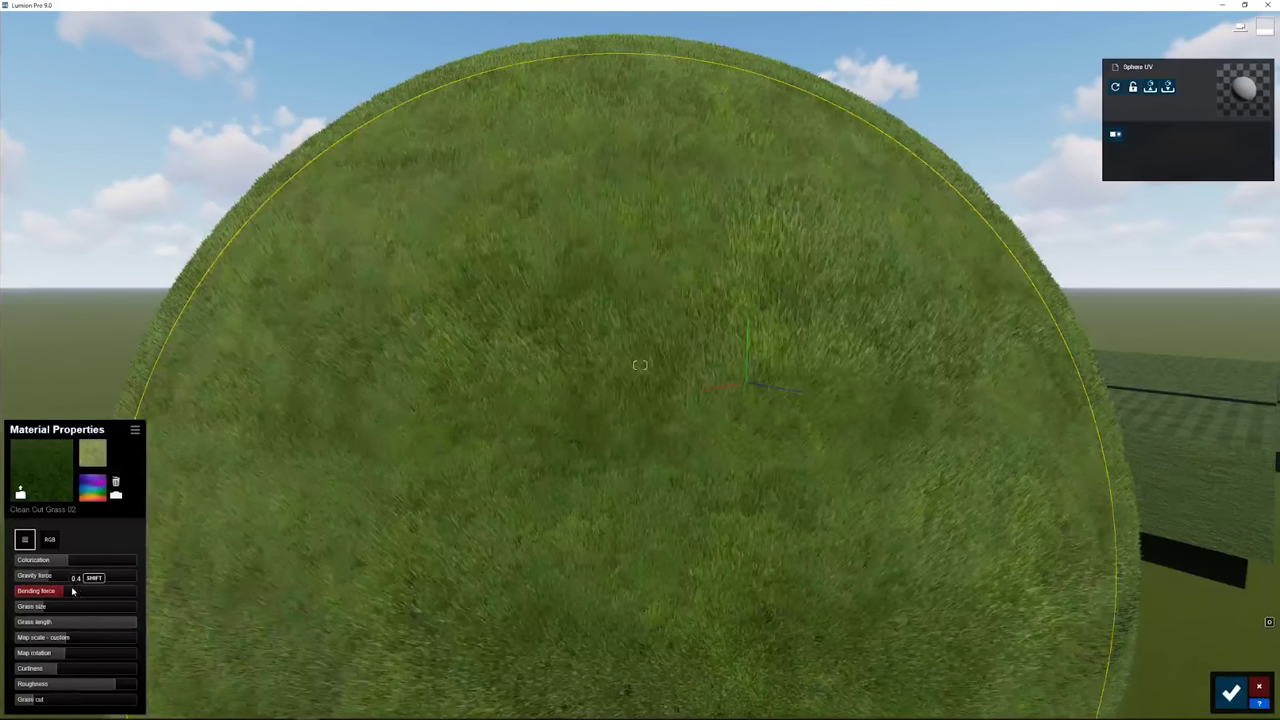
drag(72, 591, 103, 597)
Try Color Normals 8.jpg as the sphere's normal map at bending force 1.0, and Color Normals 9.jpg at 0.2
click(92, 487)
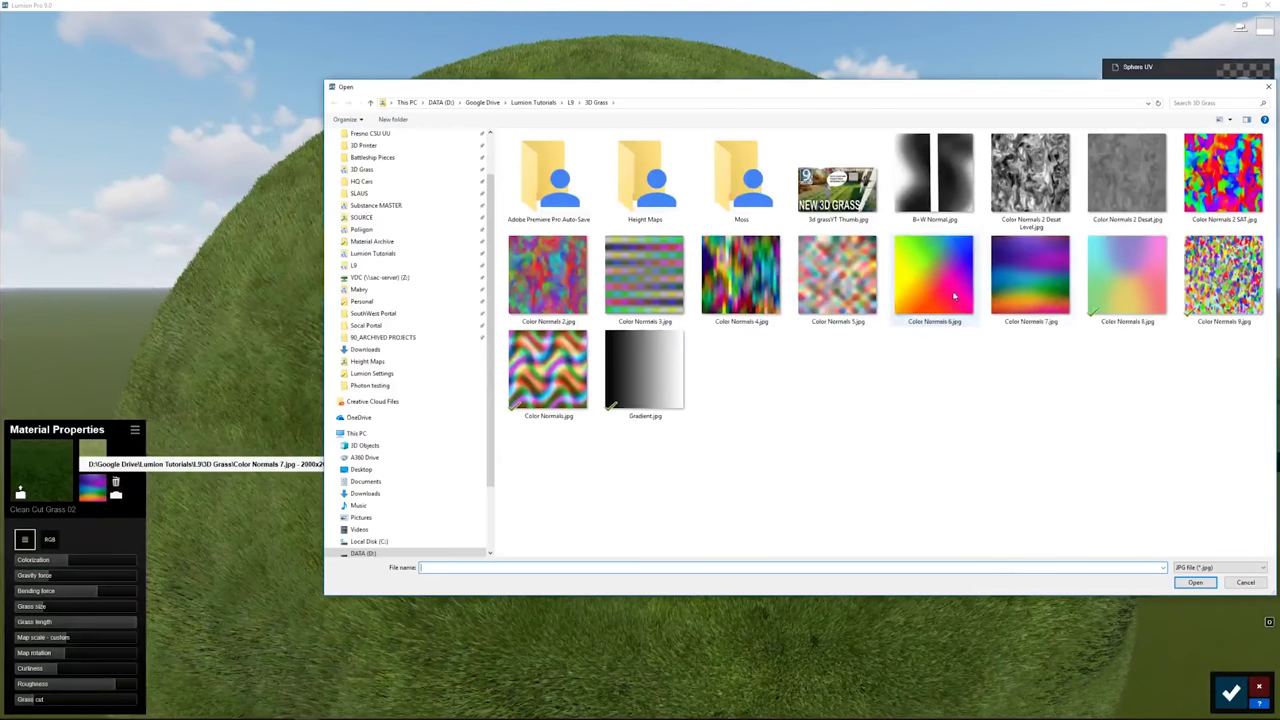
double_click(1148, 296)
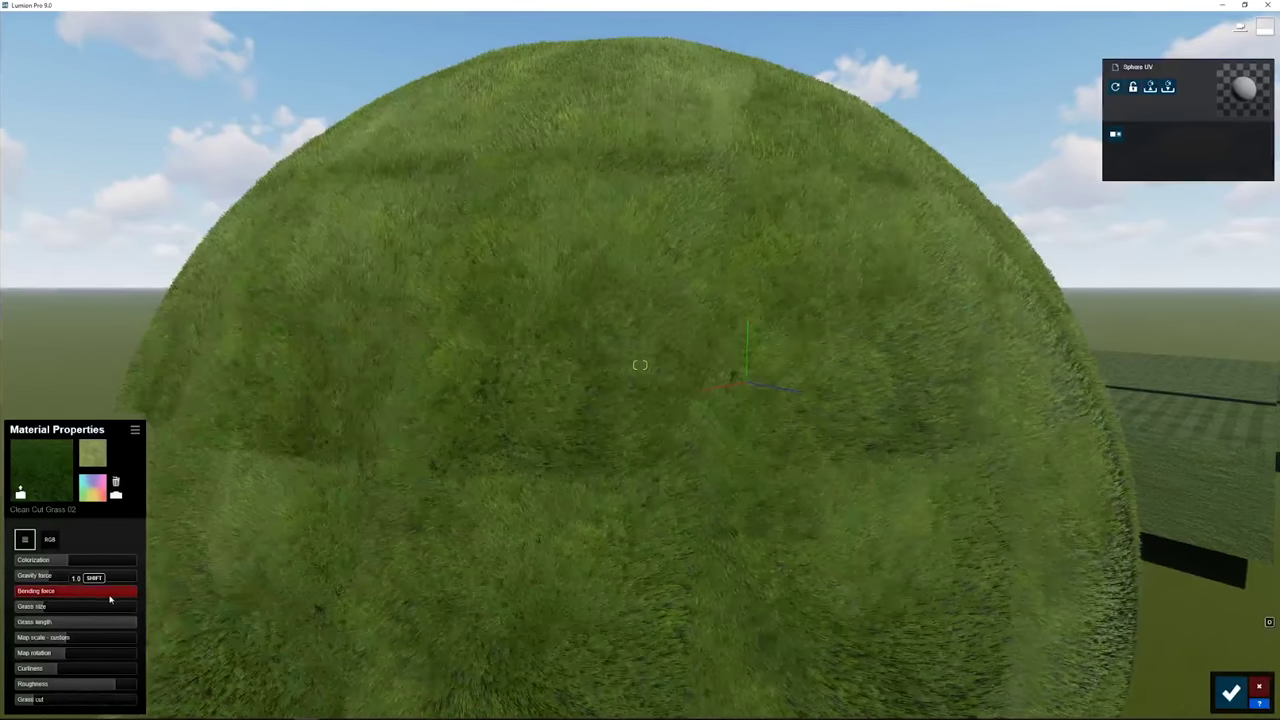
click(92, 487)
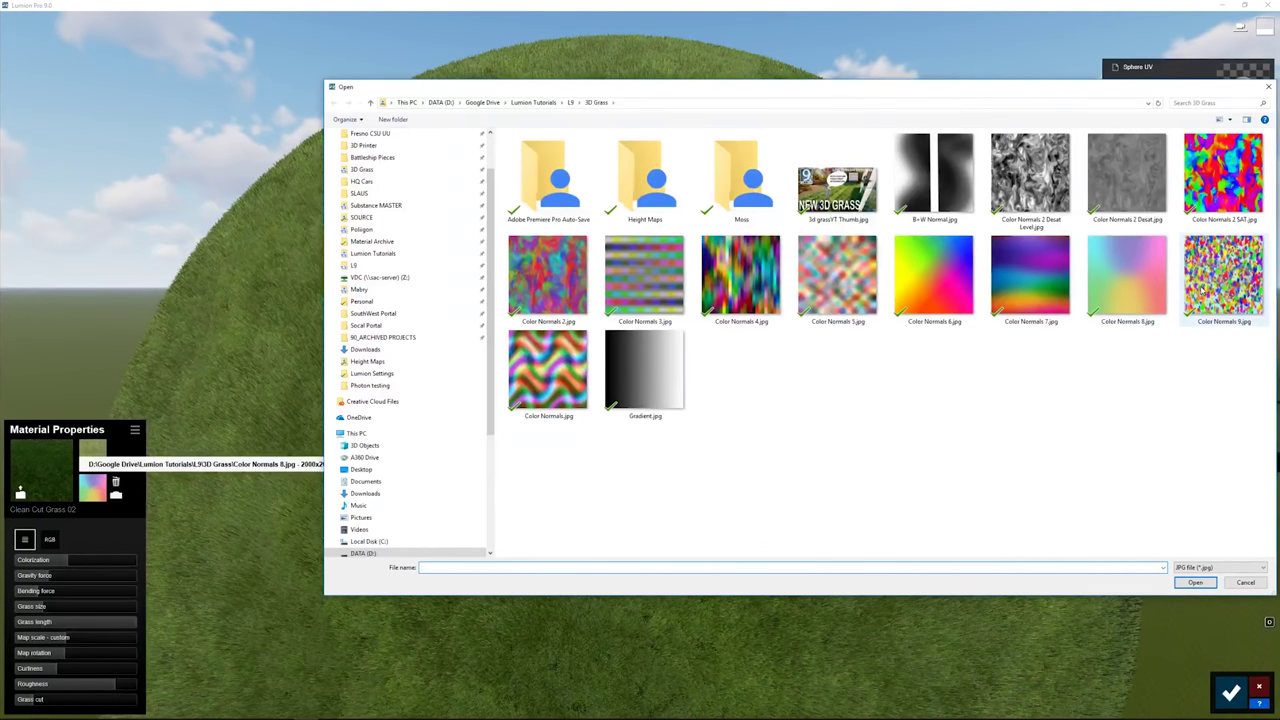
double_click(1222, 275)
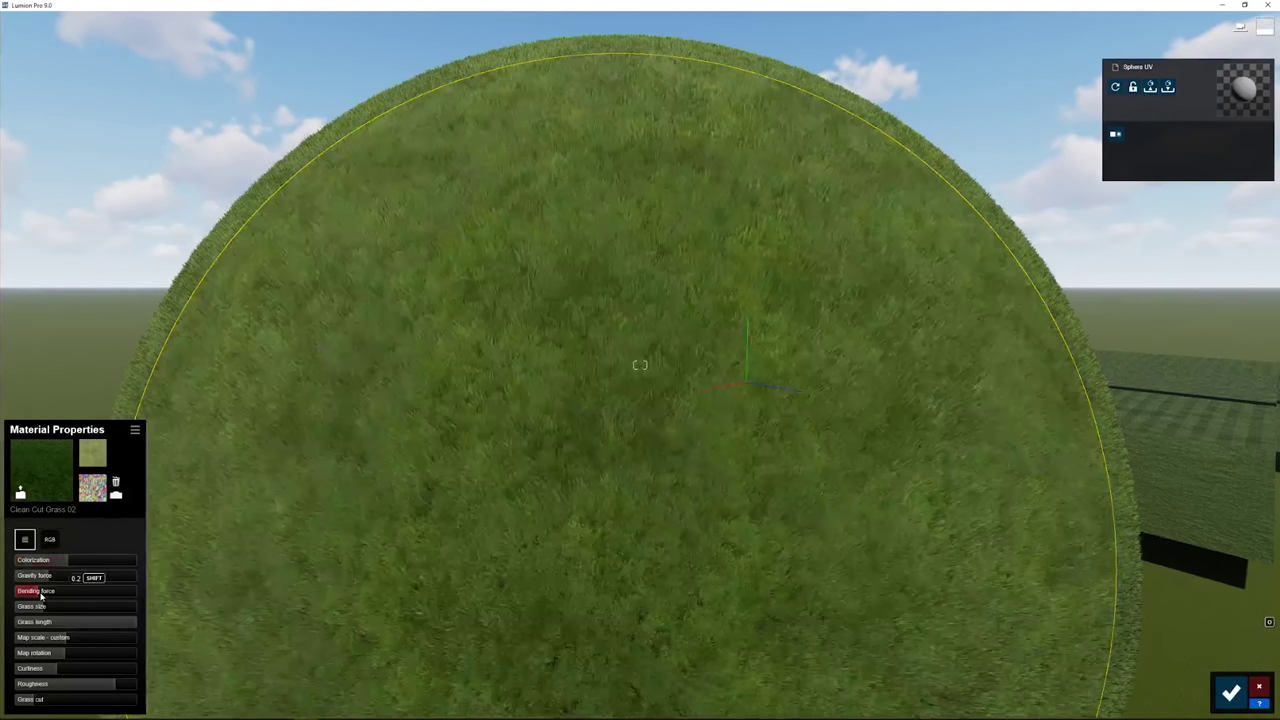
mouse_move(41, 596)
mouse_down()
mouse_move(157, 603)
mouse_move(28, 598)
mouse_move(112, 595)
mouse_move(41, 594)
mouse_up()
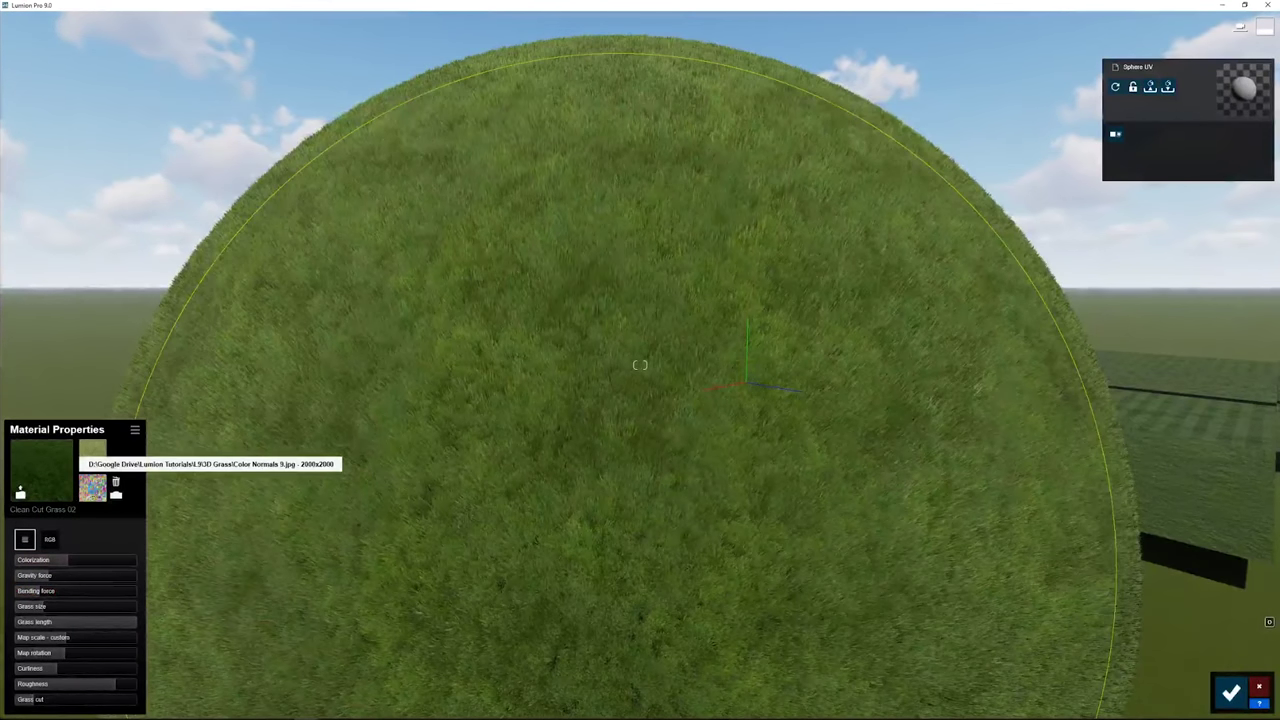
Load Color Normals 2.jpg as the sphere's normal map and vary the bending force up to 1.0
click(93, 488)
double_click(567, 318)
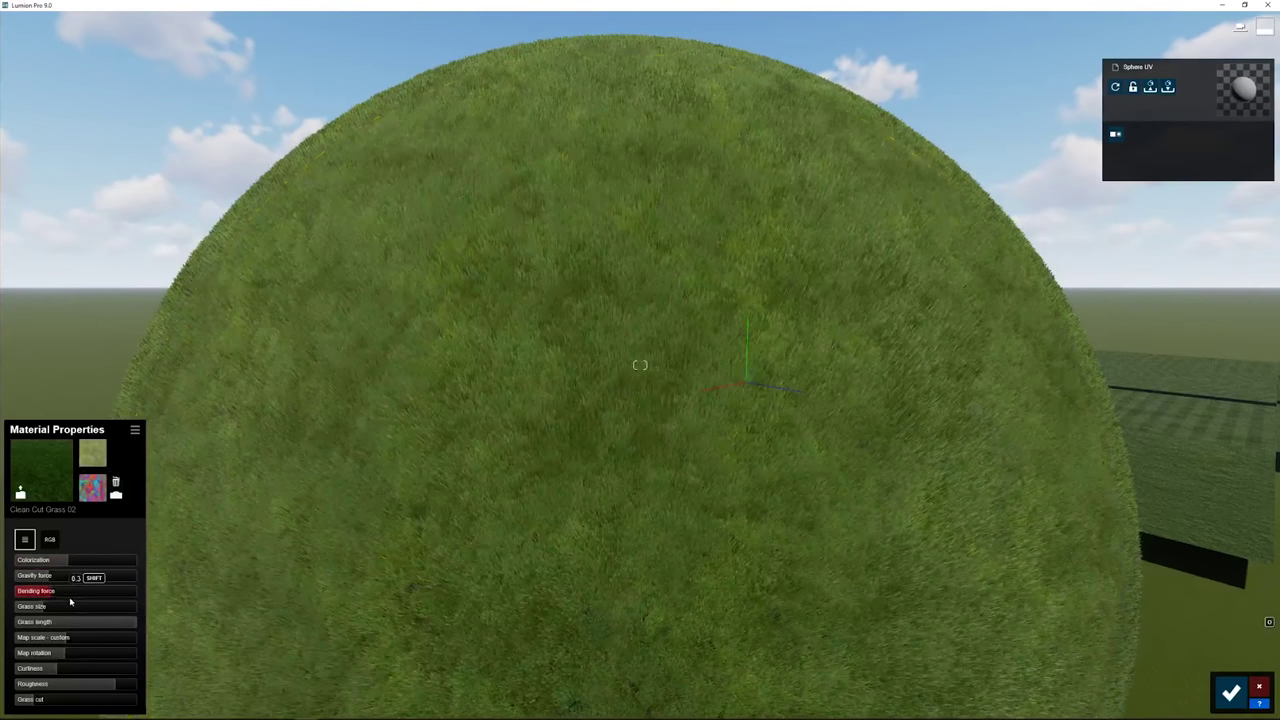
drag(70, 602, 180, 611)
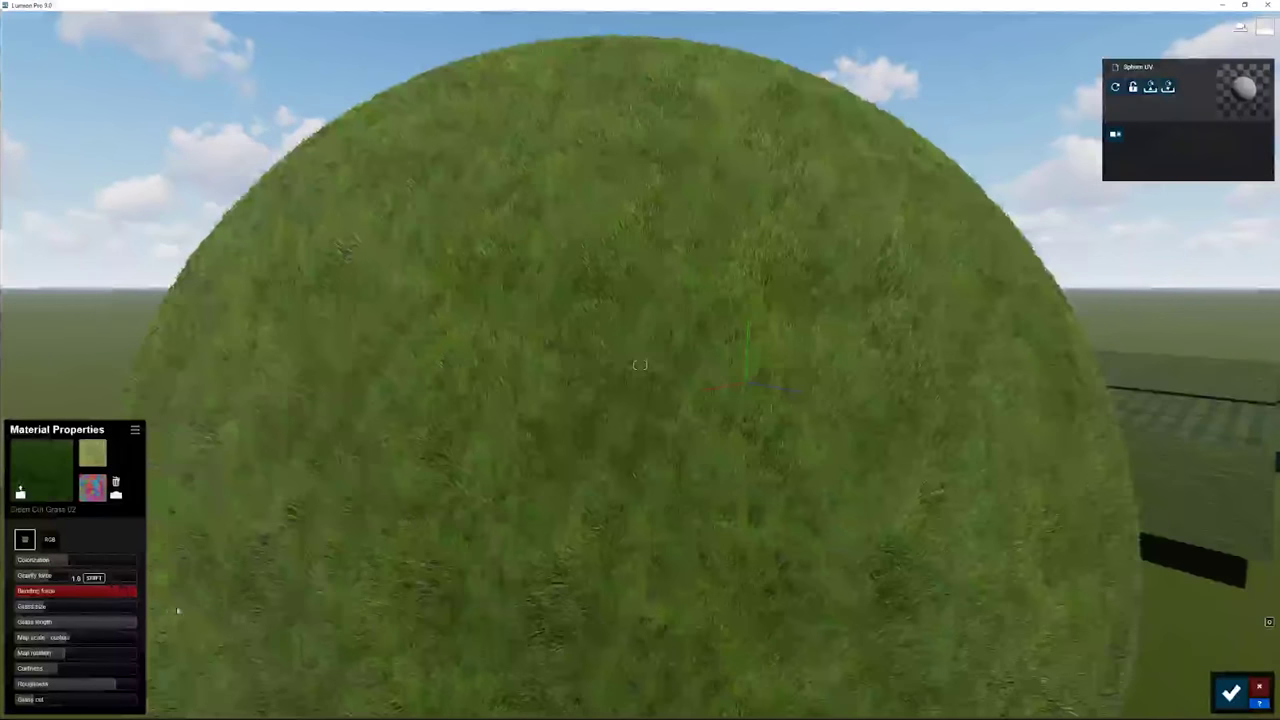
drag(77, 607, 20, 607)
drag(103, 614, 134, 617)
Examine how the grass bends across the sphere with the Color Normals 2.jpg map from near and far
key(a)
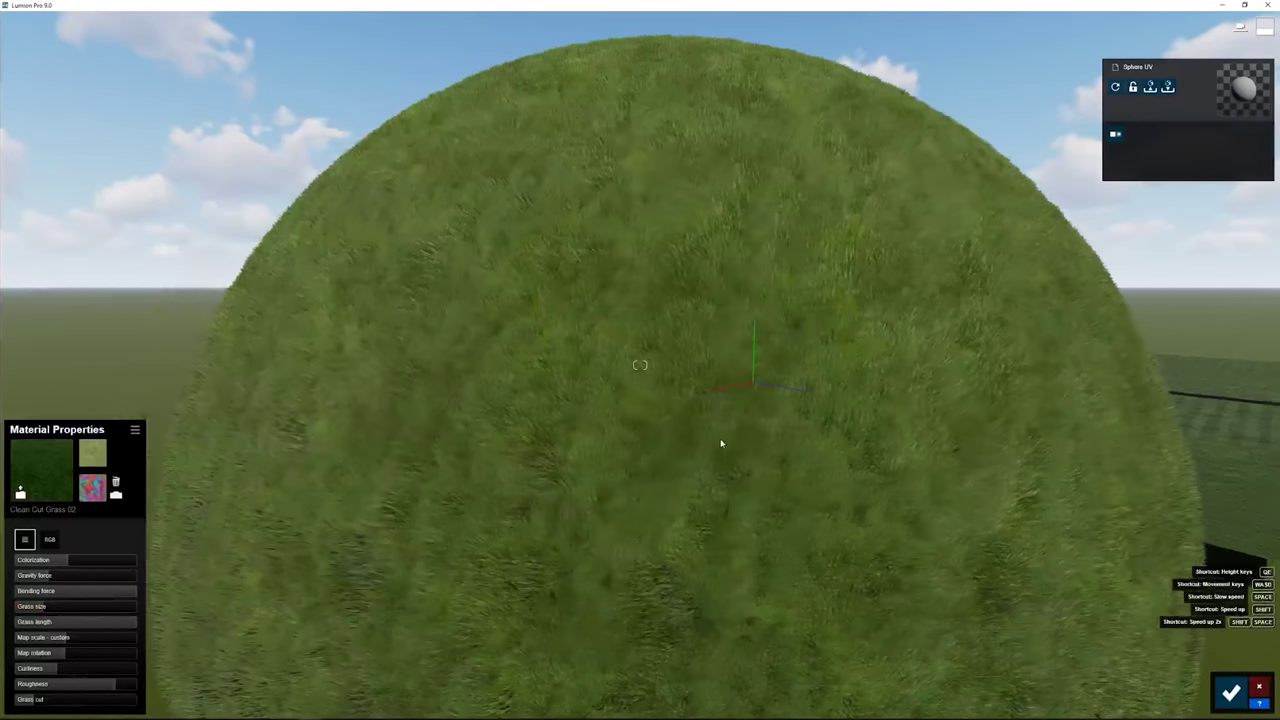
key(s)
key(s)
key(d)
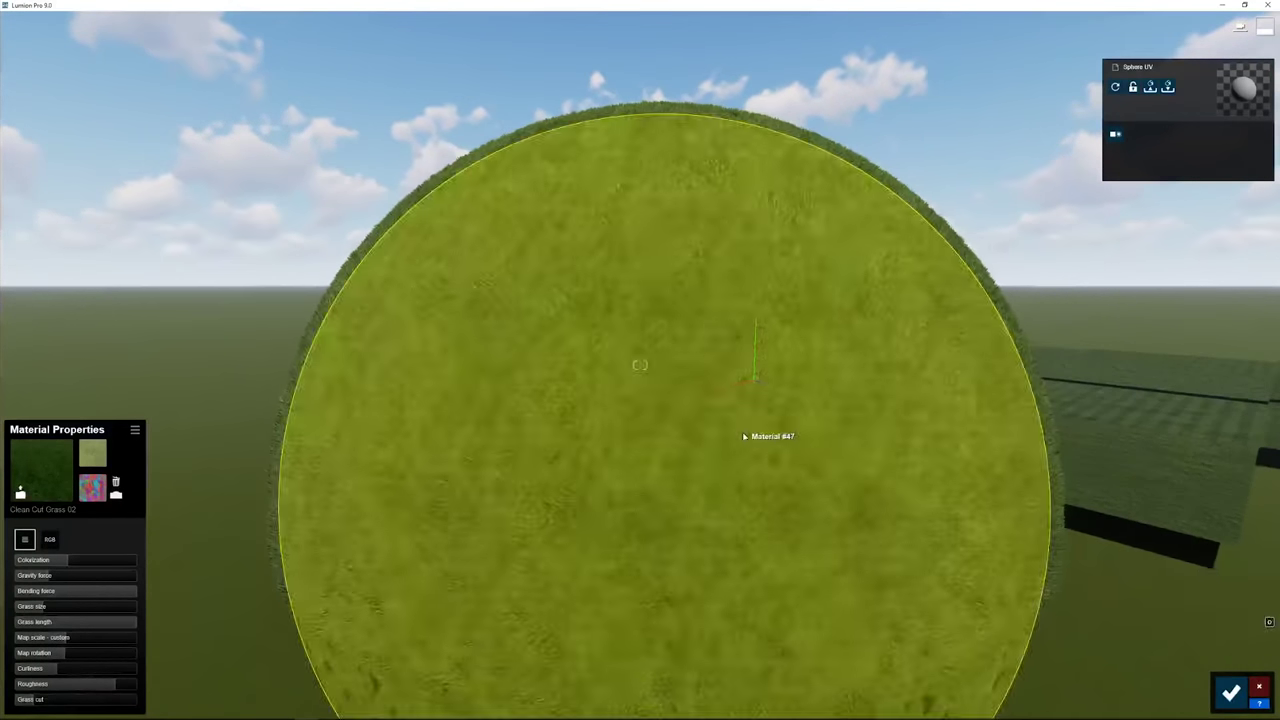
key(a)
key(w)
right_drag(737, 434, 820, 459)
key(s)
key(w)
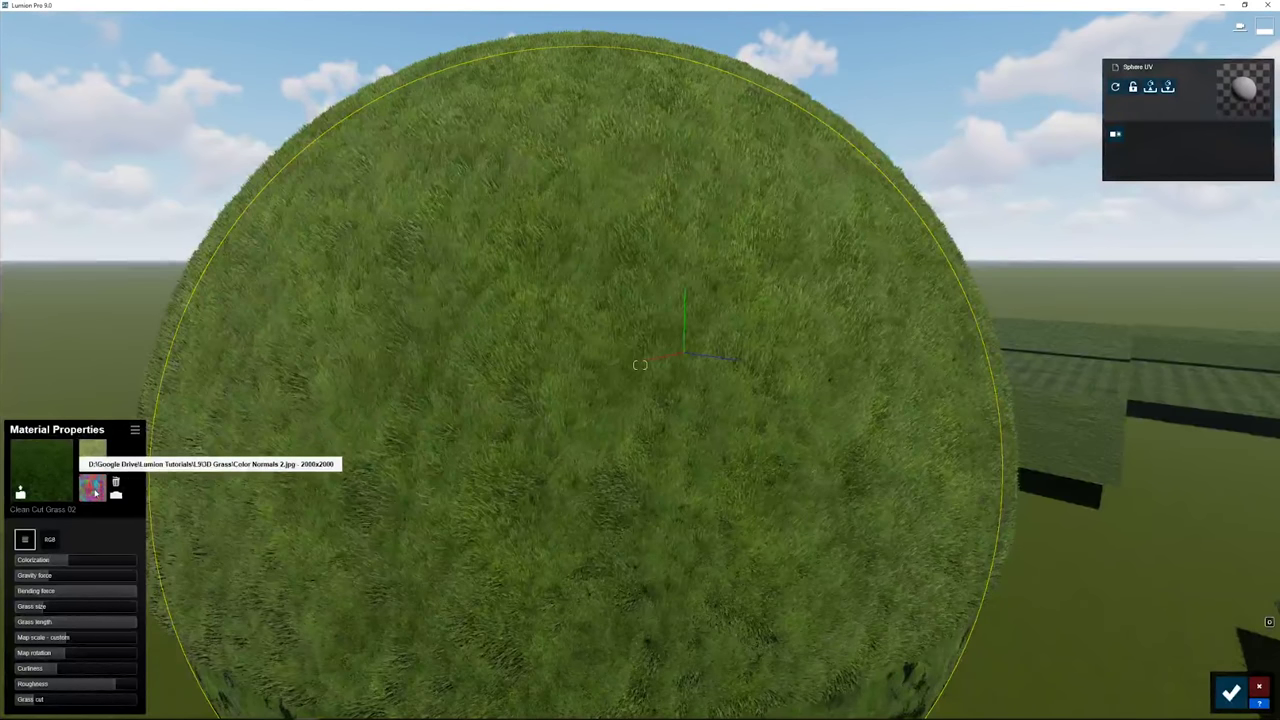
Swap the sphere's normal map for the saturated Color Normals 2 SAT.jpg and lower its gravity force
click(93, 489)
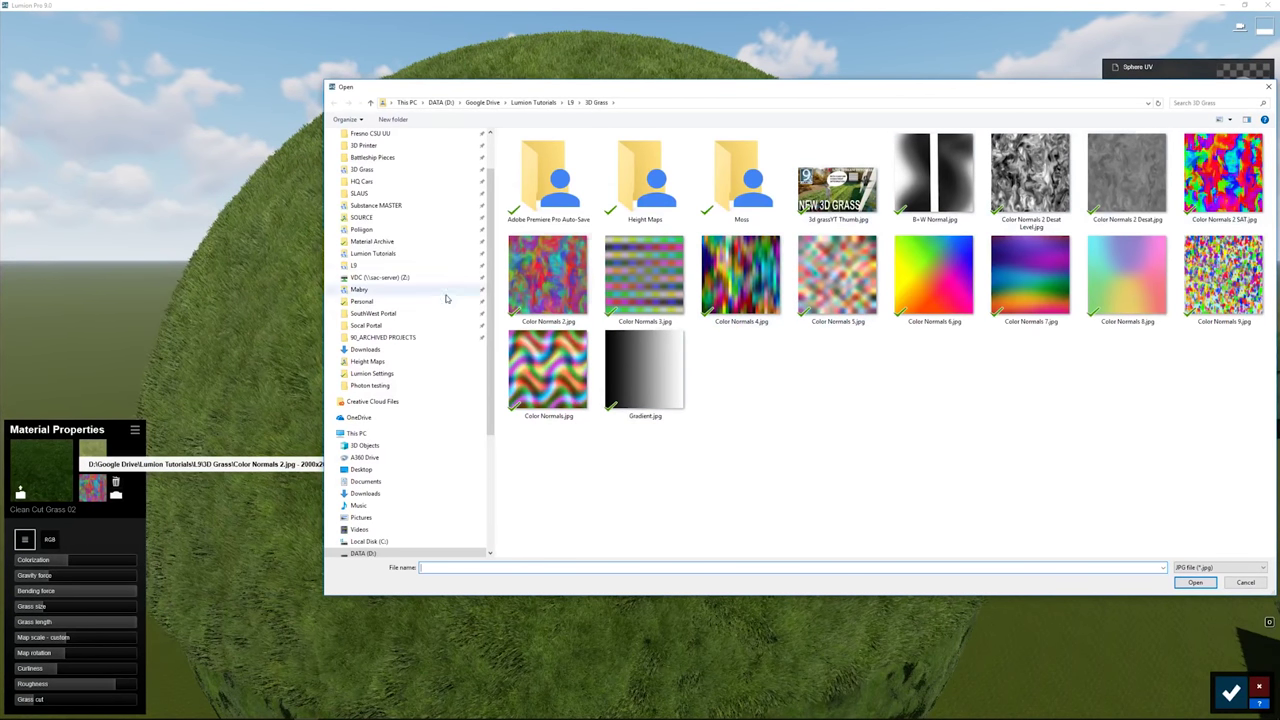
click(533, 296)
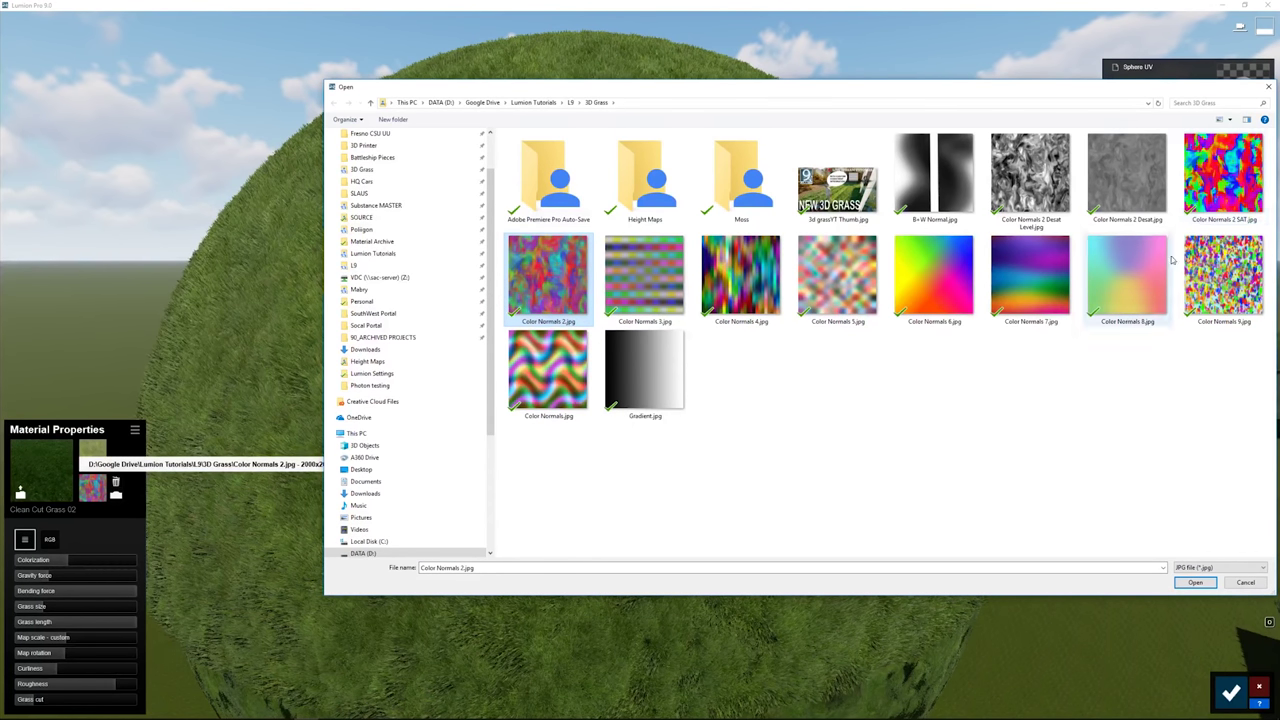
click(1217, 187)
click(1196, 583)
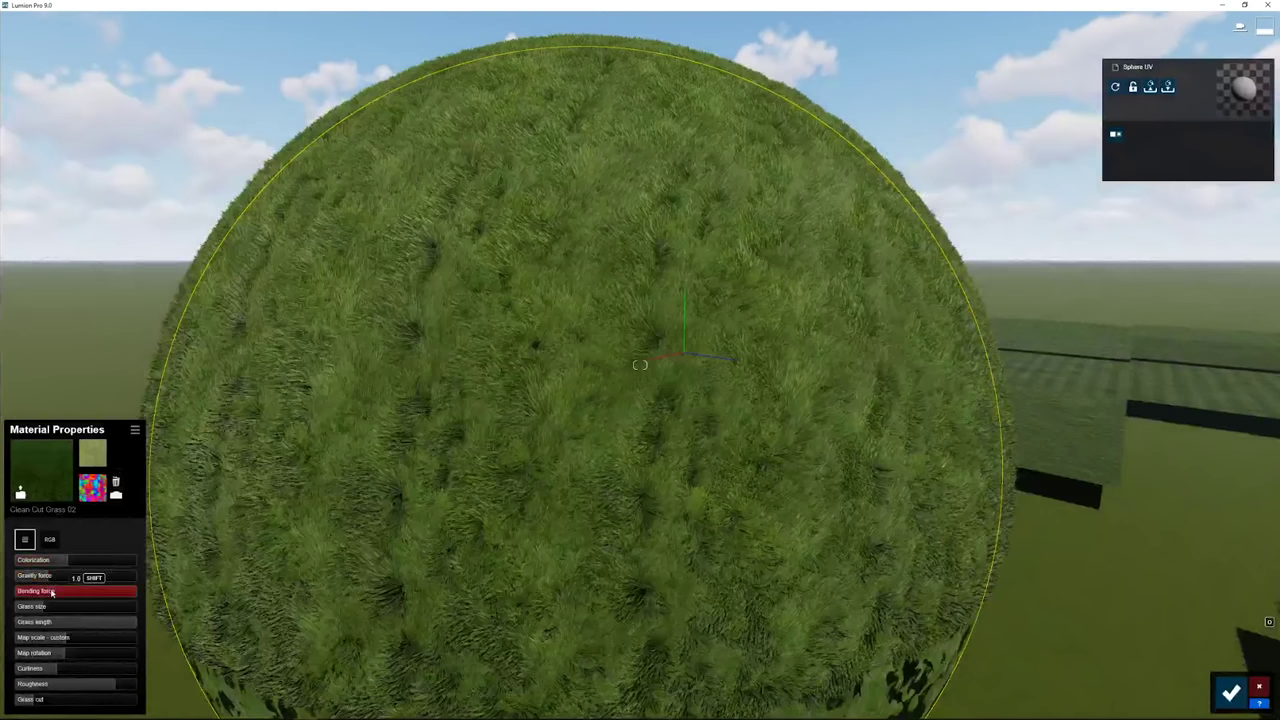
mouse_move(53, 578)
mouse_down()
mouse_move(14, 582)
mouse_move(43, 580)
mouse_up()
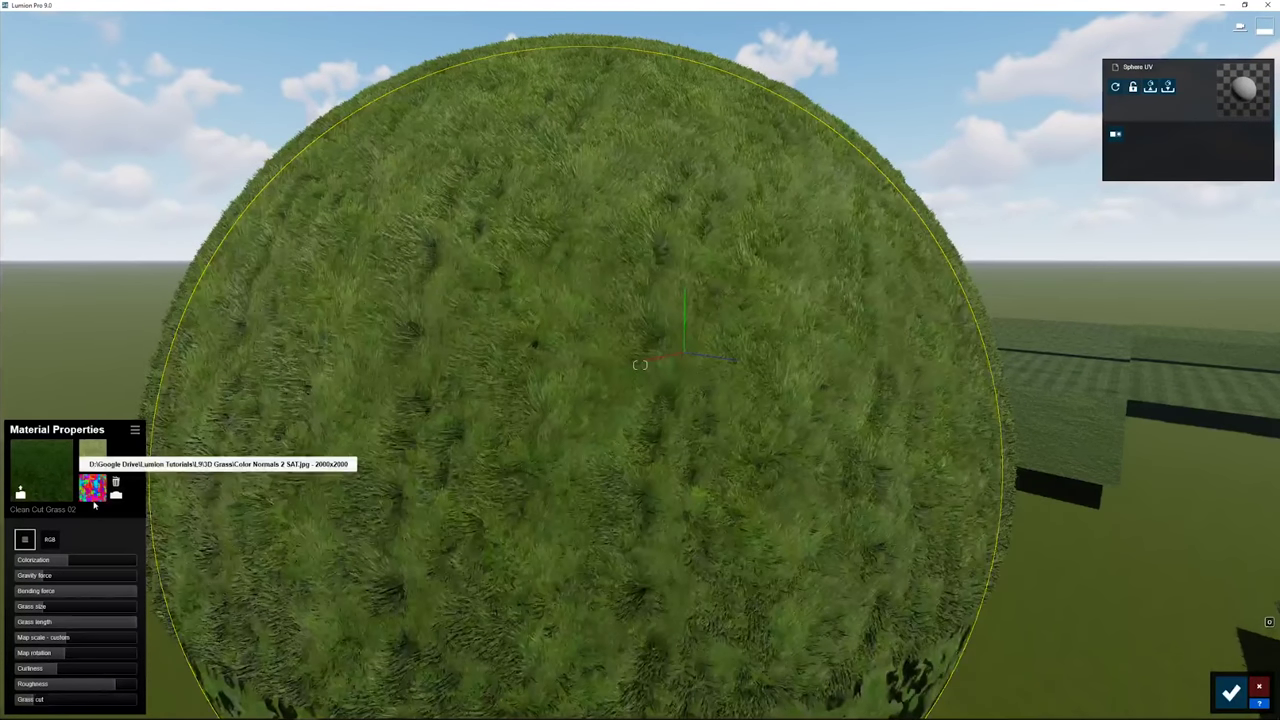
Switch the sphere's normal map back to Color Normals 2.jpg to compare the grass bending with the saturated version
click(93, 495)
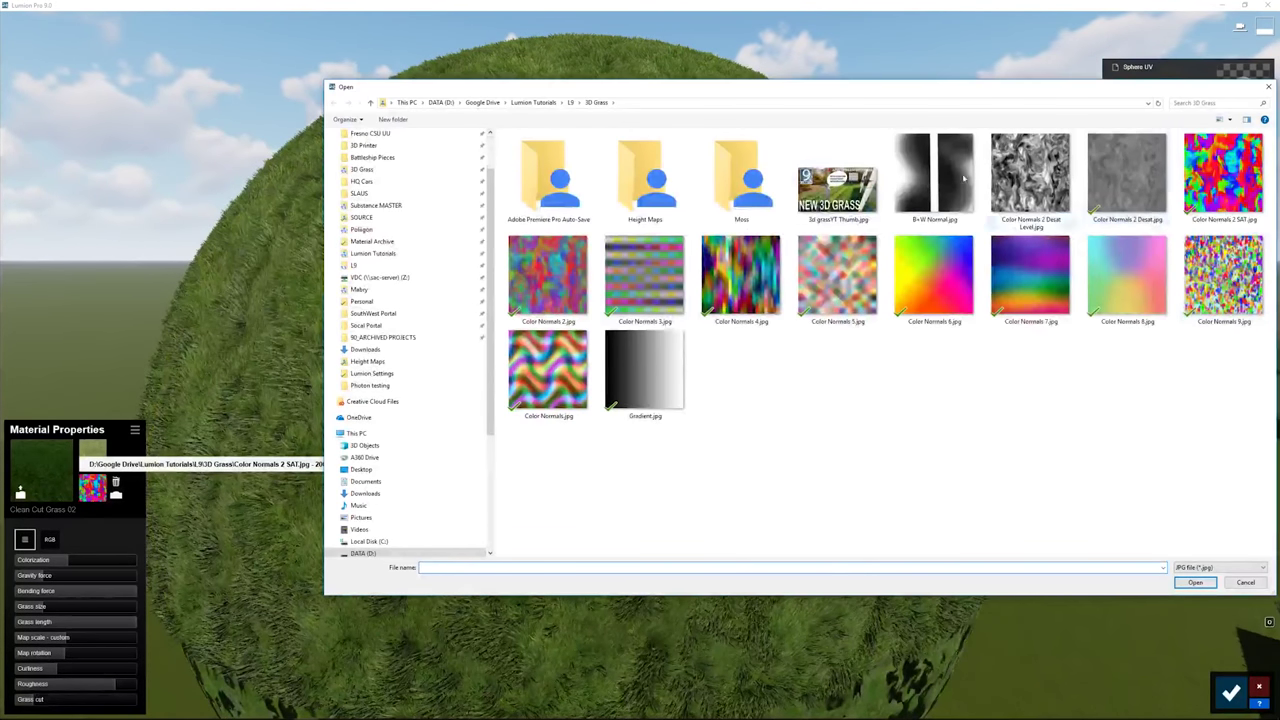
click(568, 284)
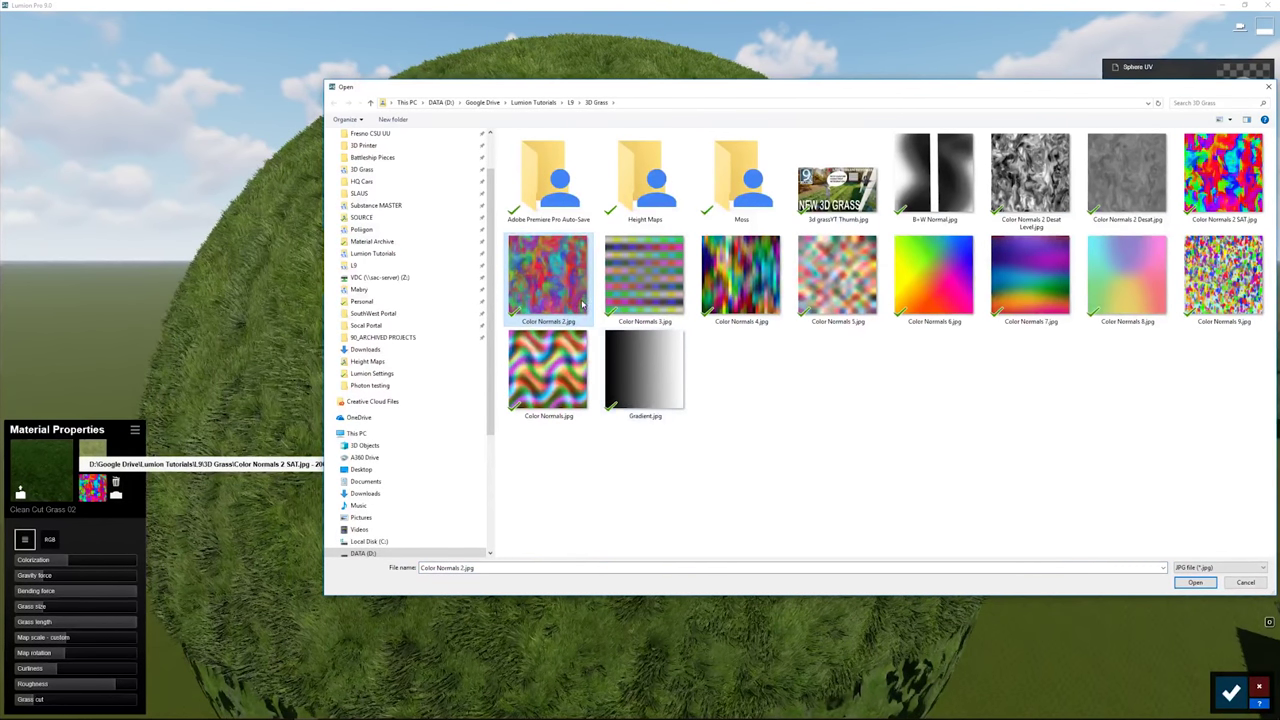
double_click(575, 298)
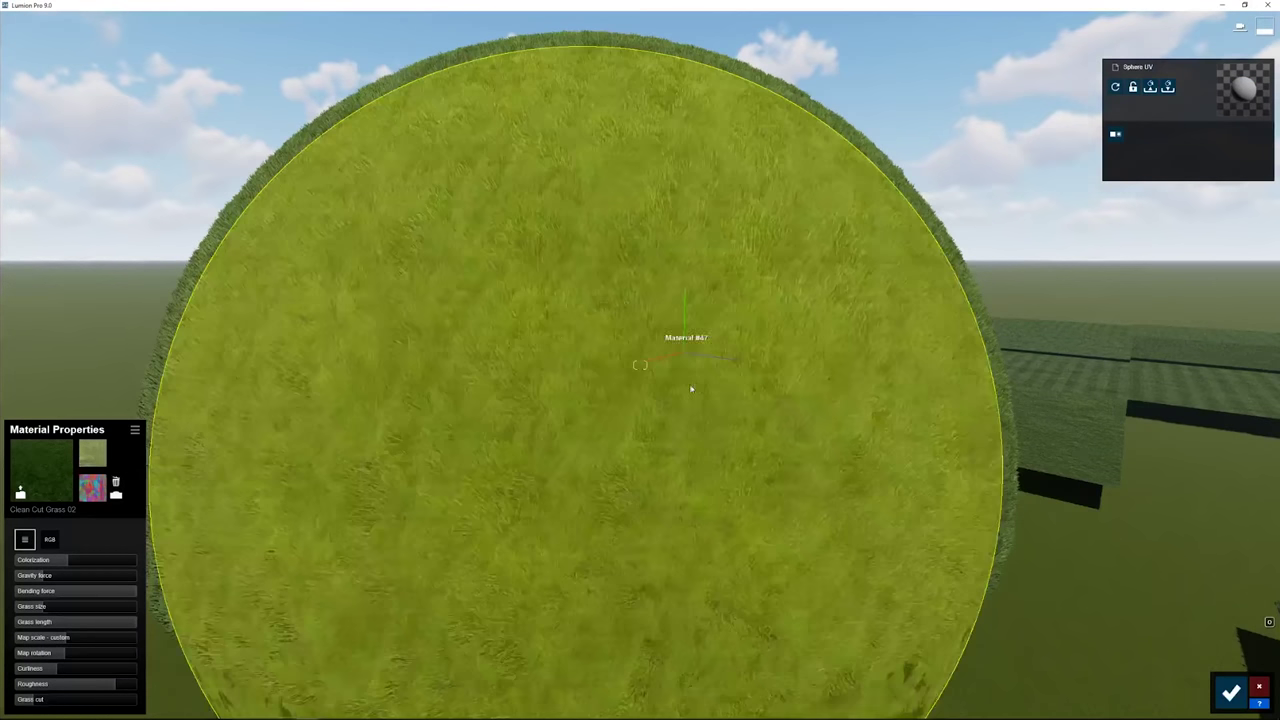
right_drag(691, 389, 660, 393)
Swap the sphere's normal map for Color Normals 2 Desat.jpg, lower gravity force to about -0.7 and keep bending force just below maximum
click(92, 487)
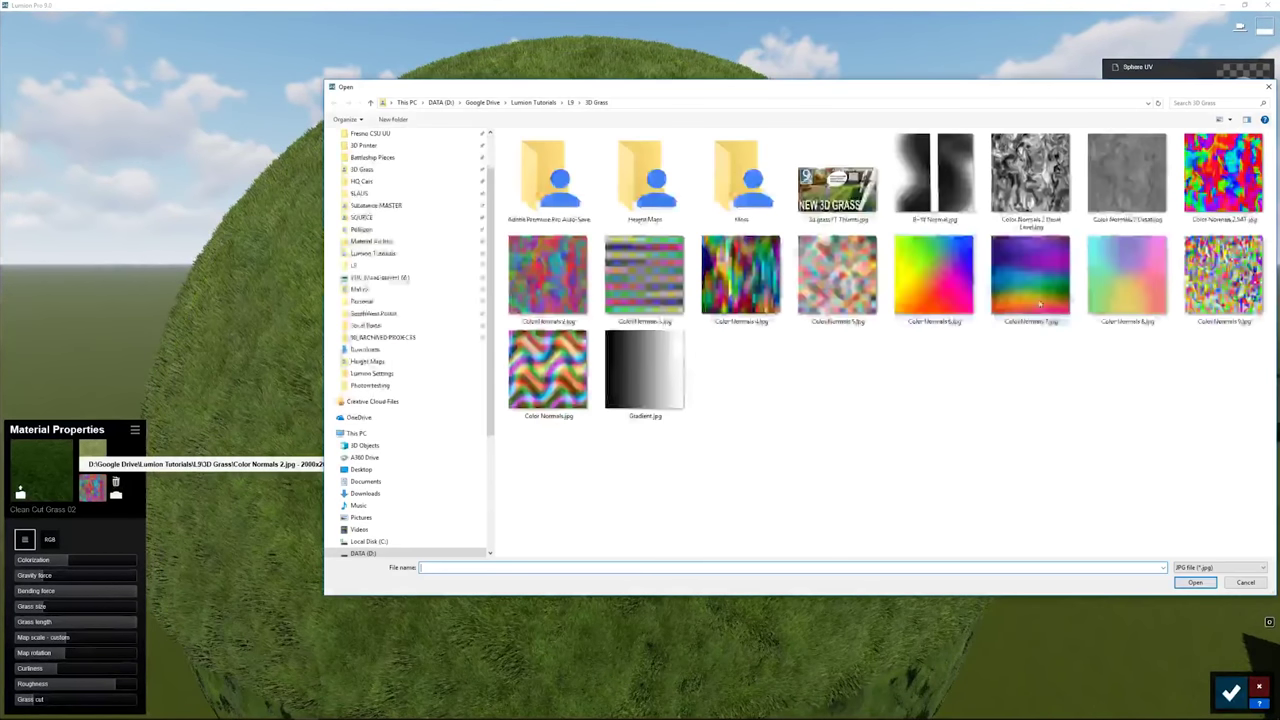
double_click(1118, 192)
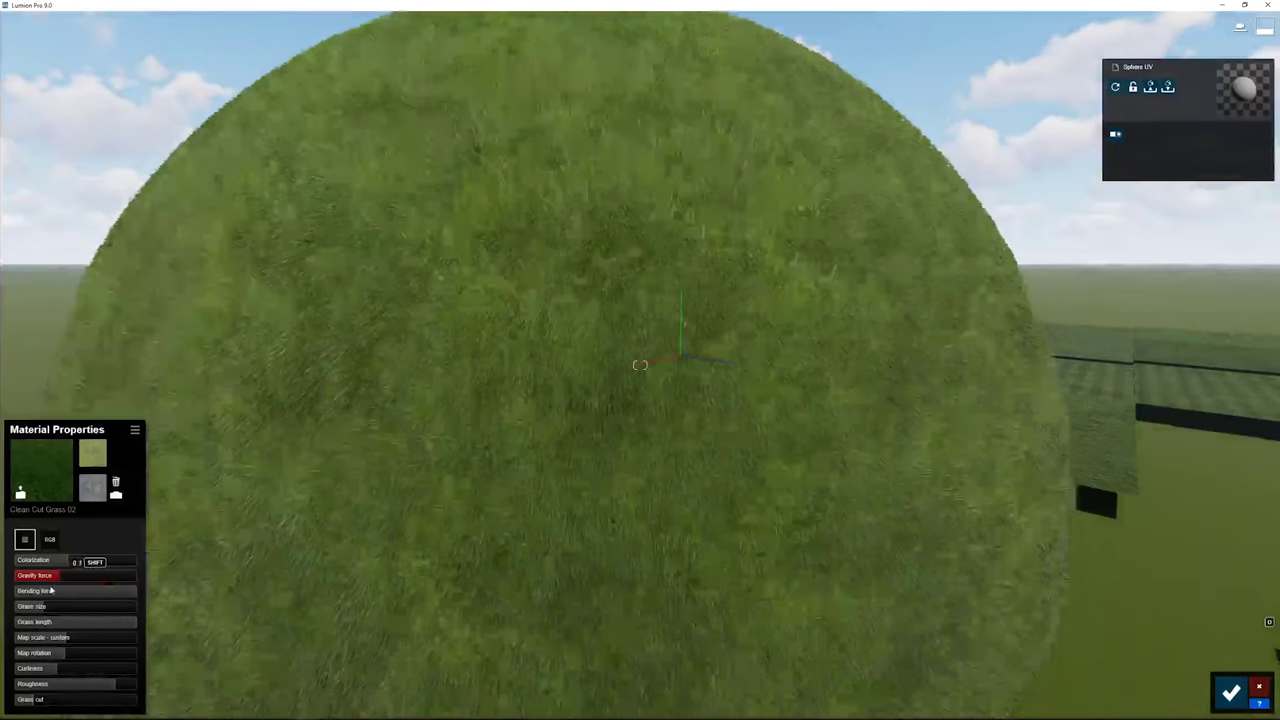
mouse_move(97, 593)
mouse_down()
mouse_move(5, 596)
mouse_move(202, 601)
mouse_move(10, 592)
mouse_move(86, 575)
mouse_up()
Swap the sphere's normal map for Color Normals 2 Desat Level.jpg and set its bending force to about 0.8
click(92, 455)
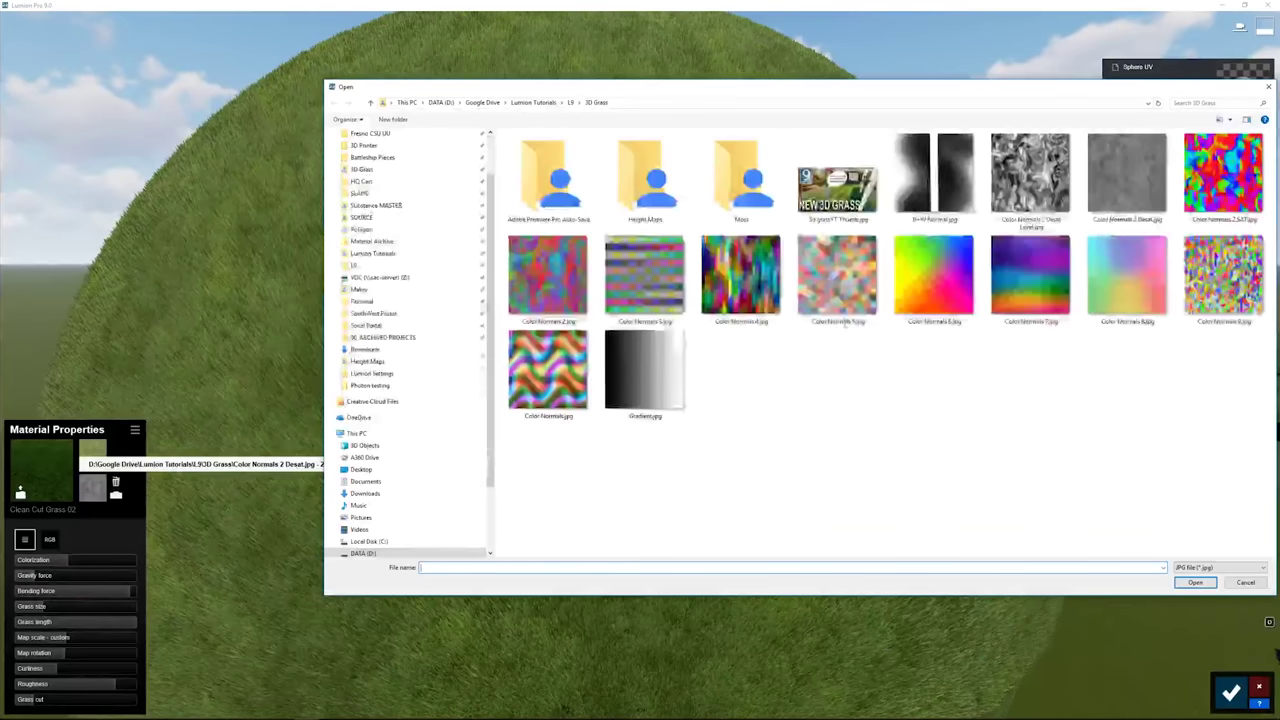
click(1027, 160)
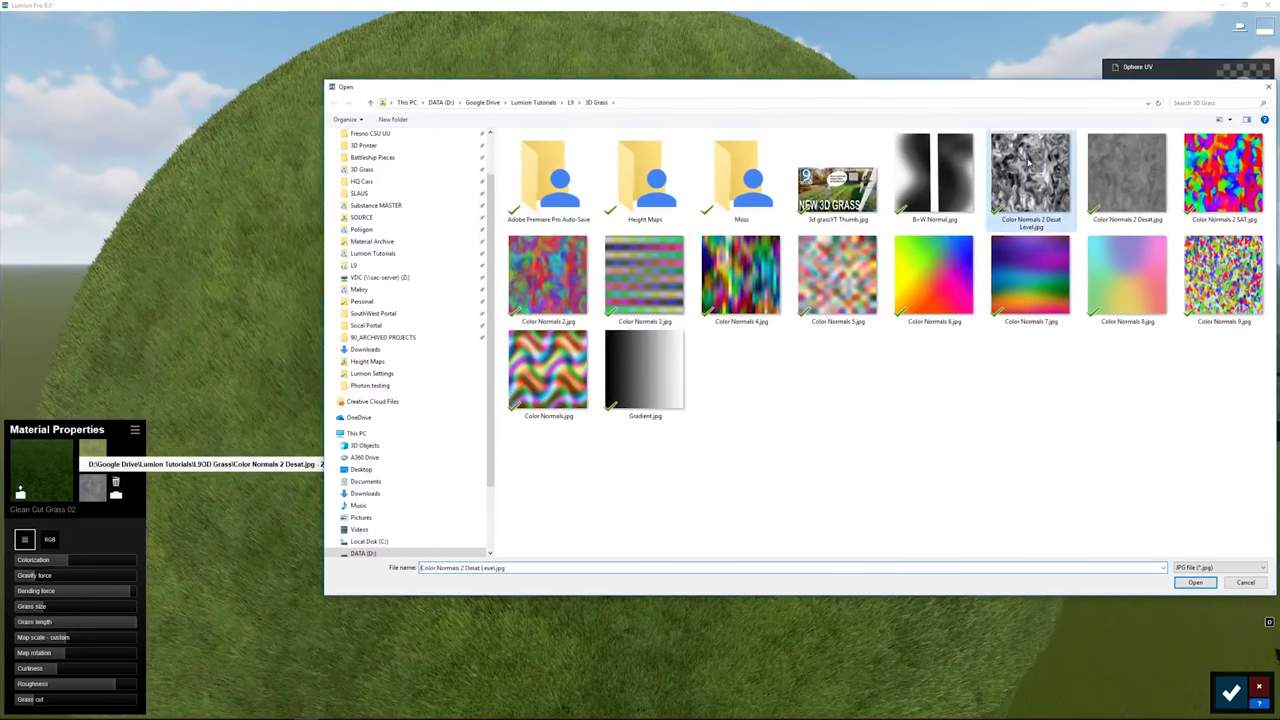
click(1195, 582)
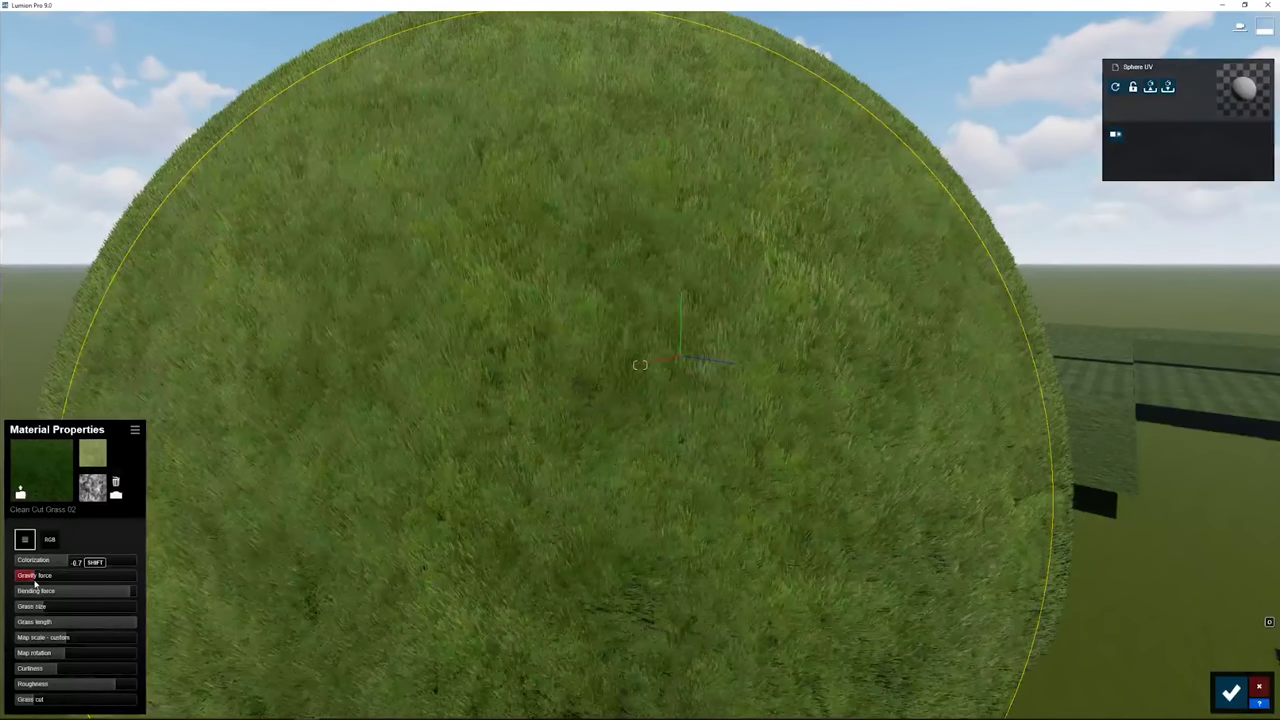
drag(45, 593, 123, 617)
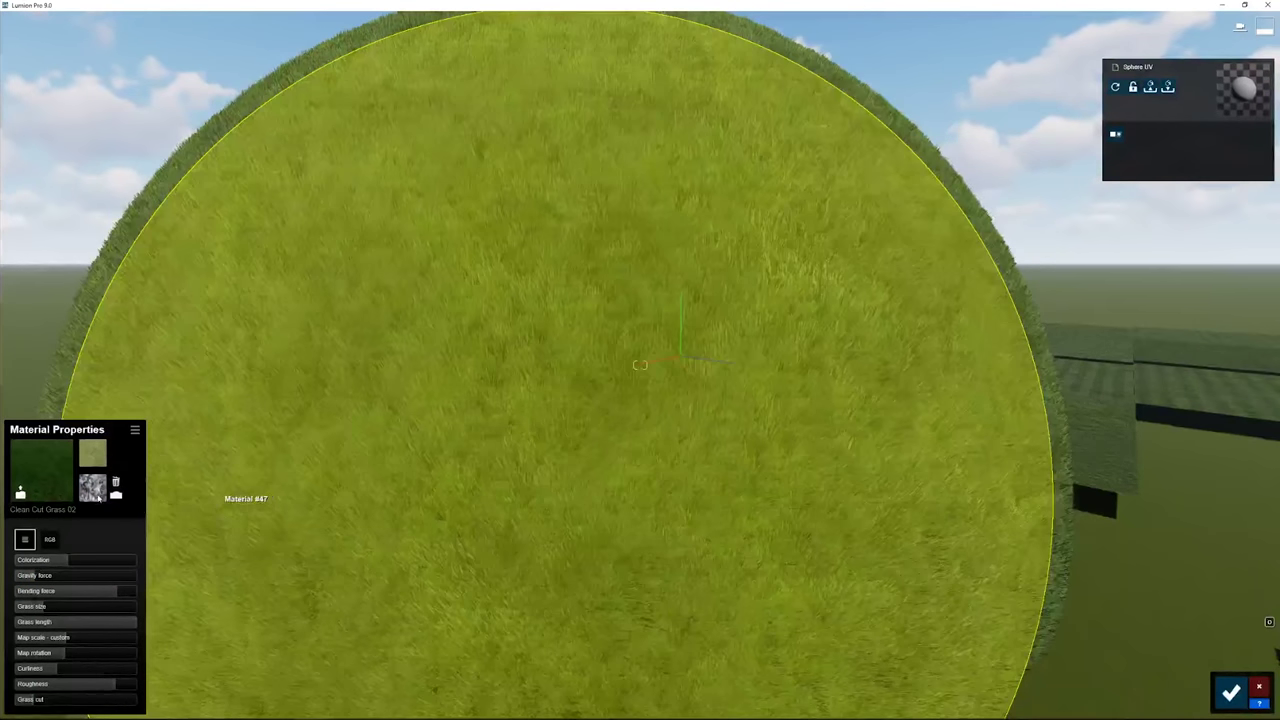
Apply Gradient.jpg as the sphere's normal map, lower the bending force to about 0.3 and inspect the grass direction up close
click(92, 487)
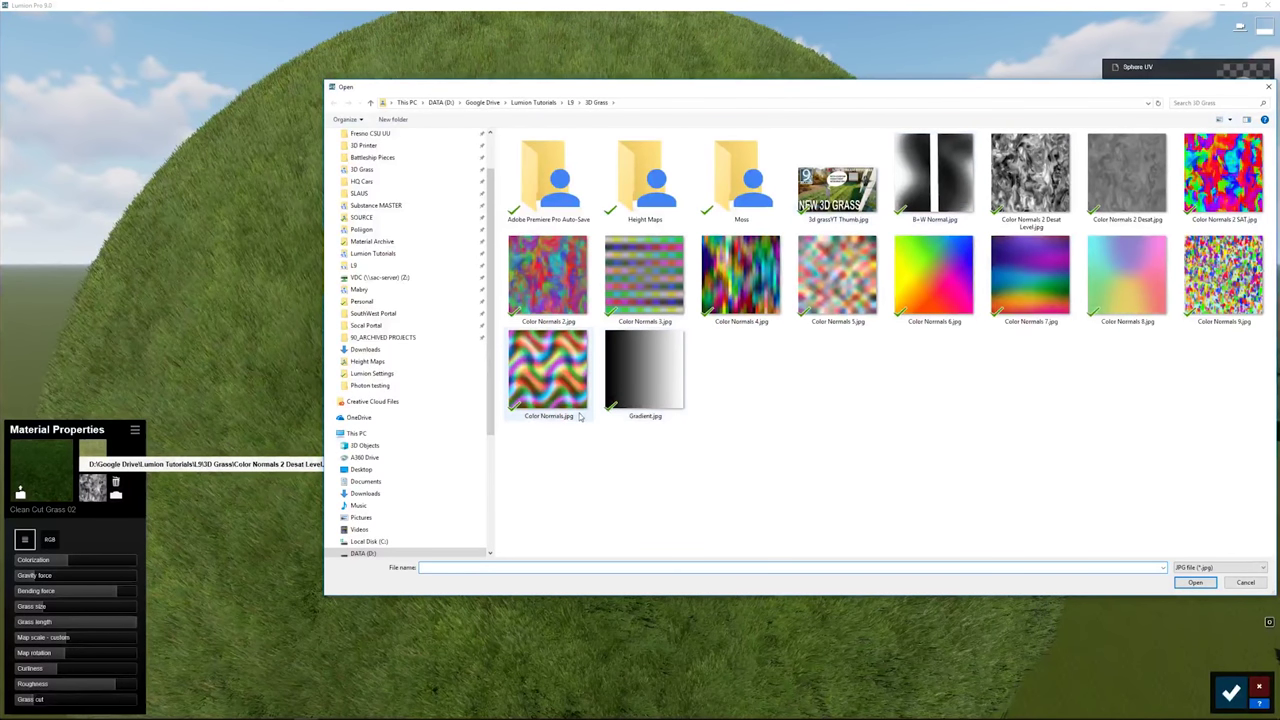
double_click(548, 375)
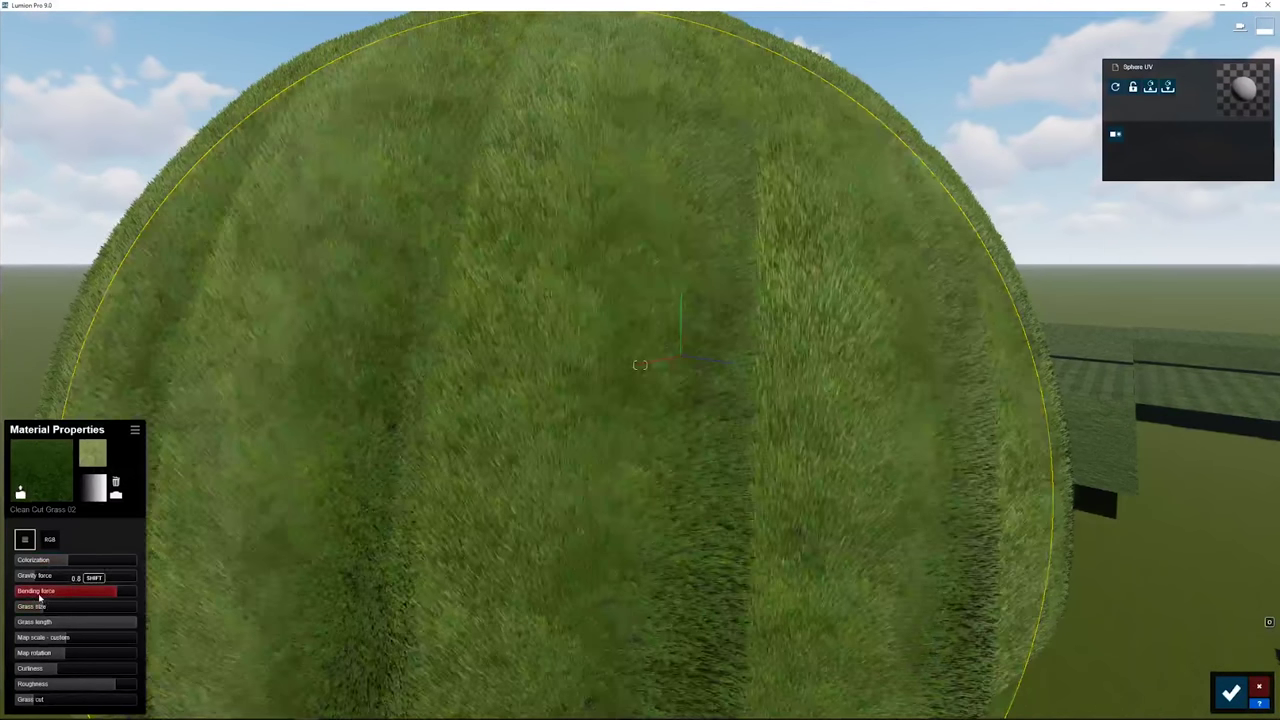
drag(40, 596, 110, 608)
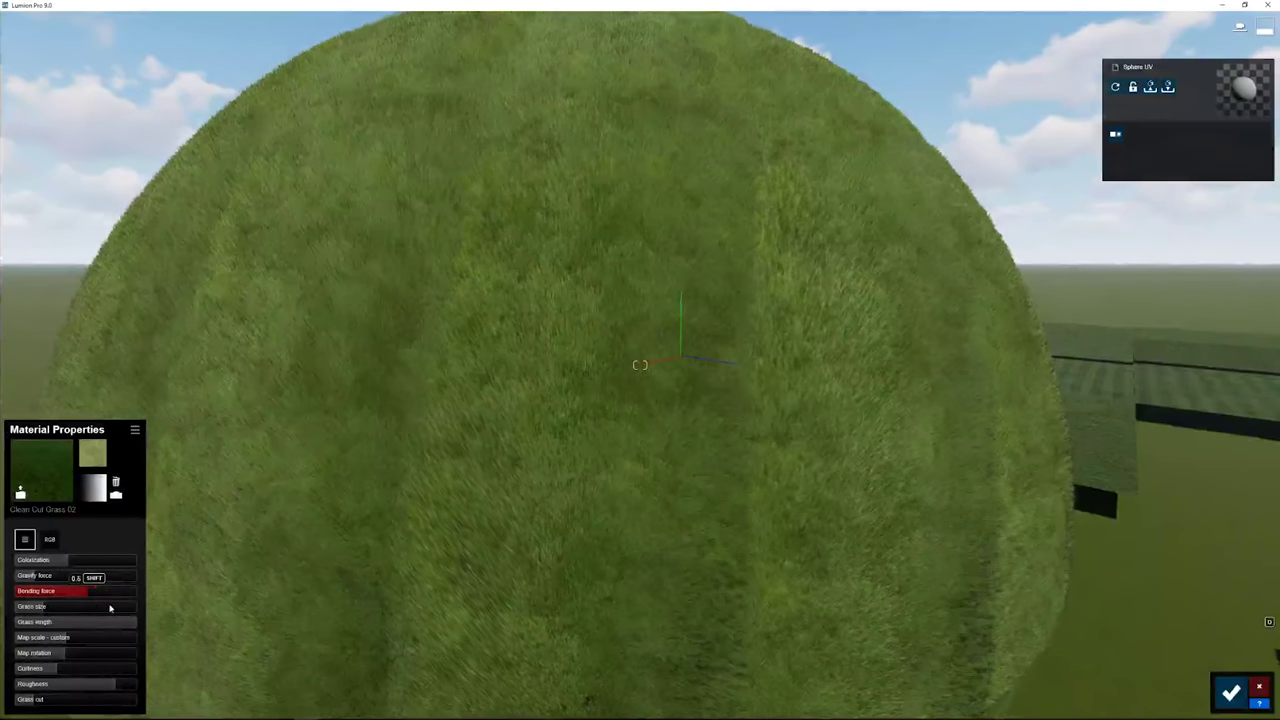
click(48, 622)
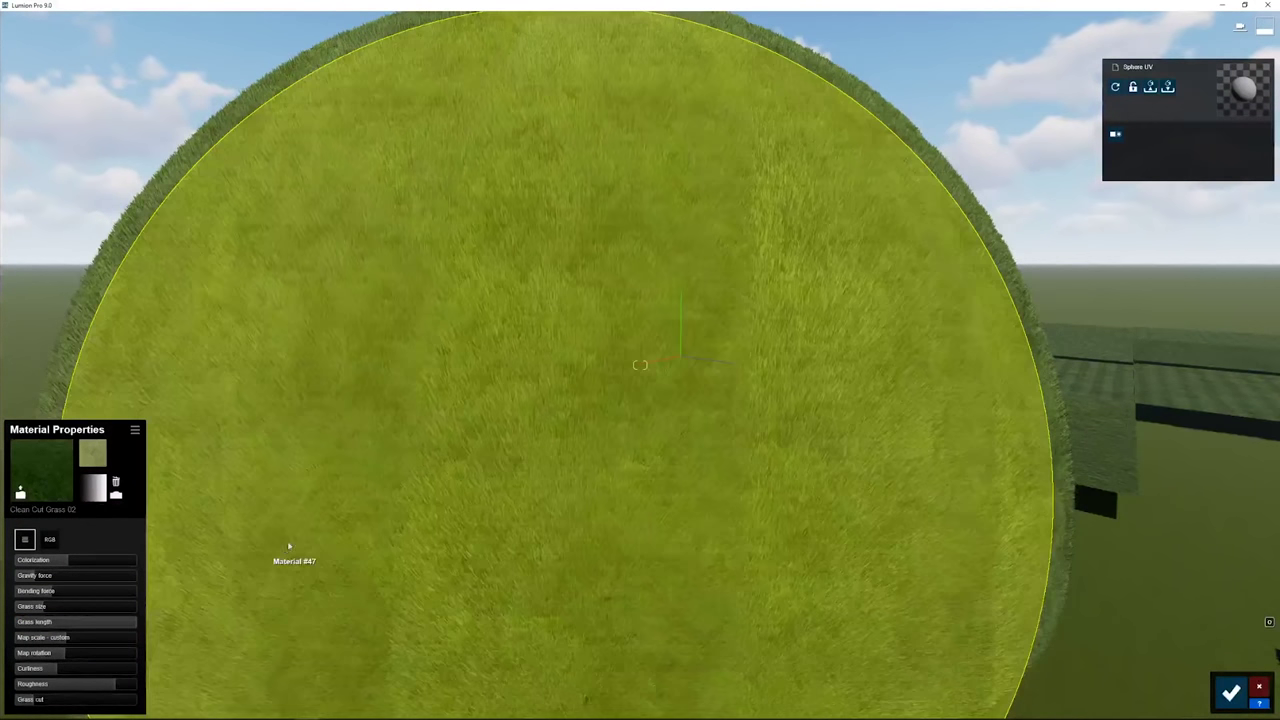
key(w)
key(s)
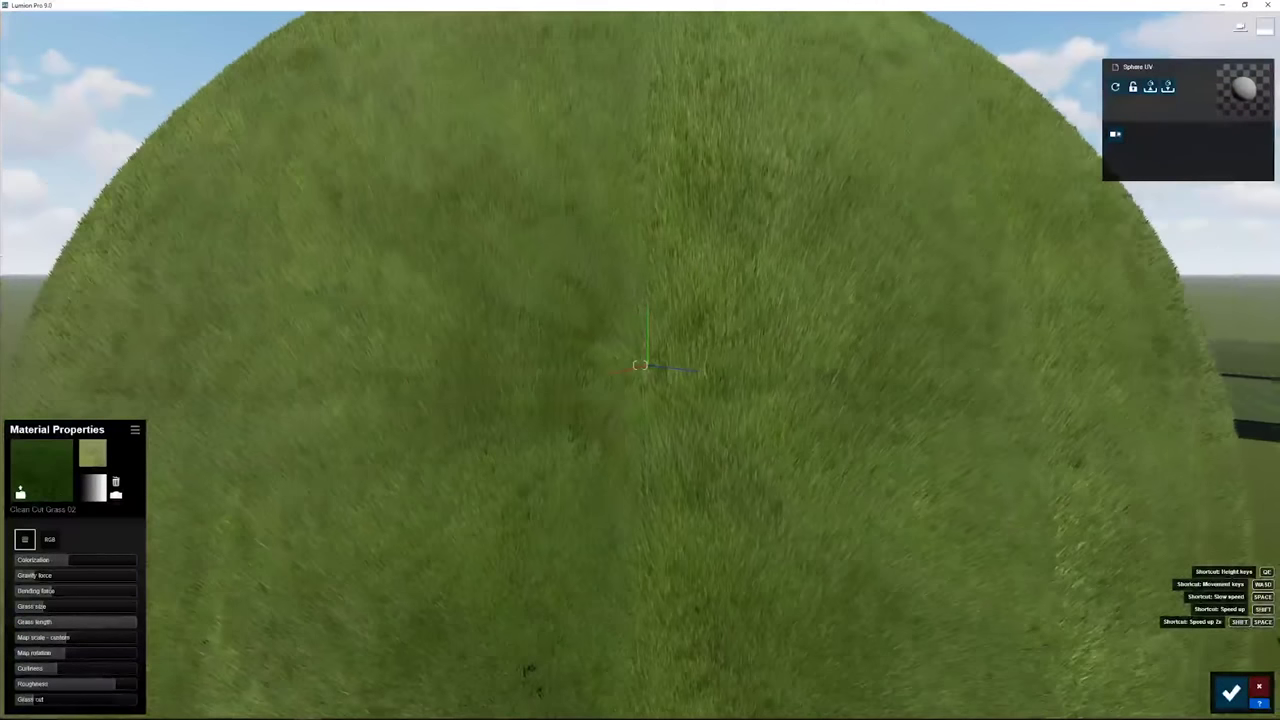
key(d)
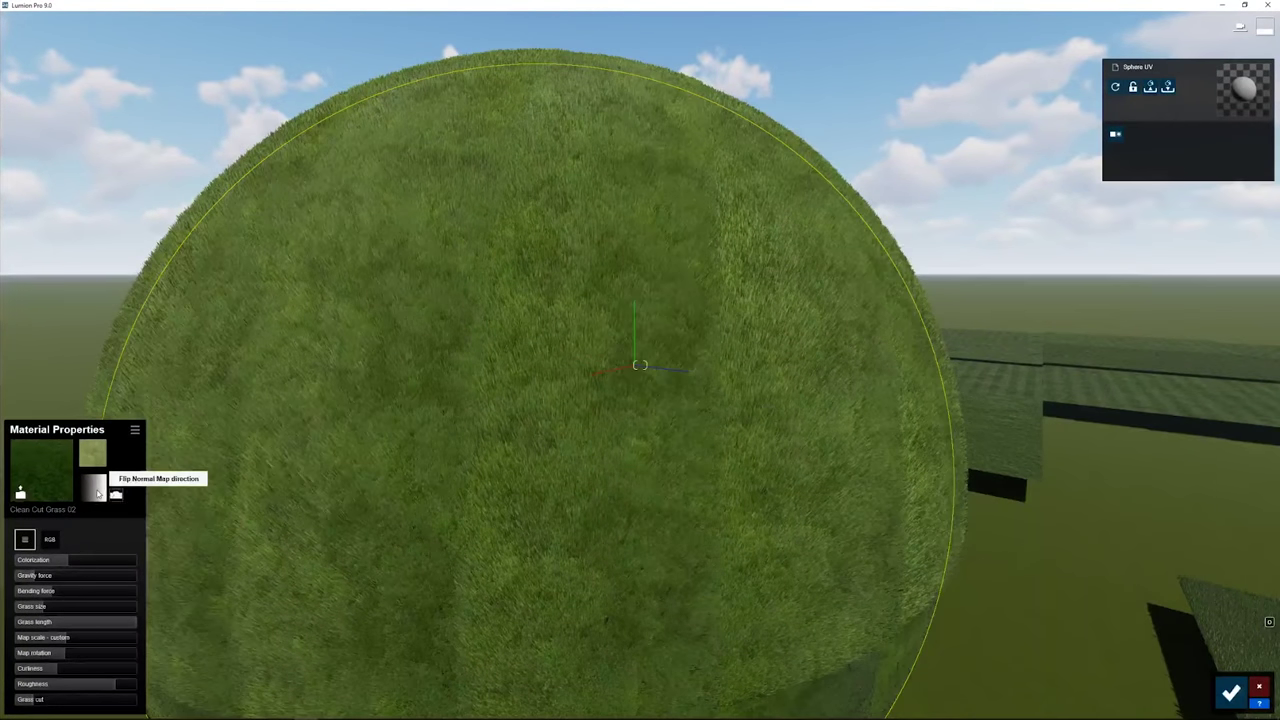
Swap the sphere's normal map for B+W Normal.jpg and inspect the resulting grass bending up close
click(95, 487)
double_click(965, 187)
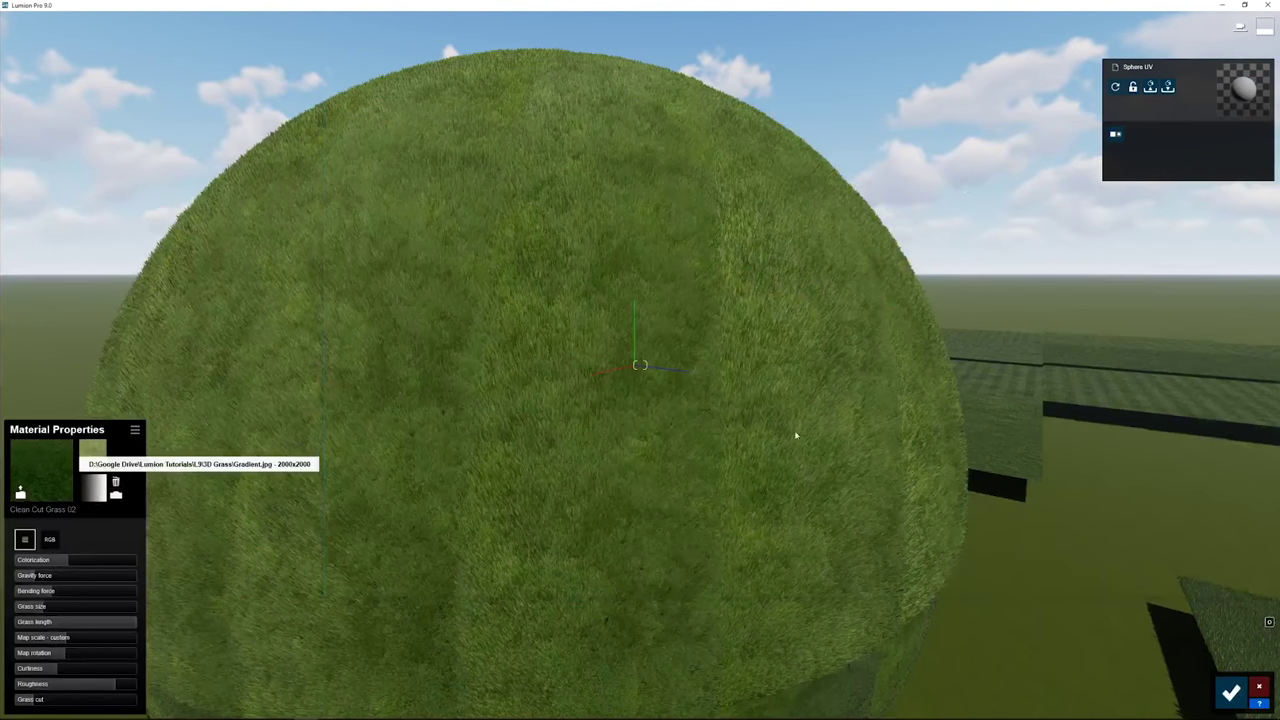
key(w)
right_drag(782, 441, 720, 445)
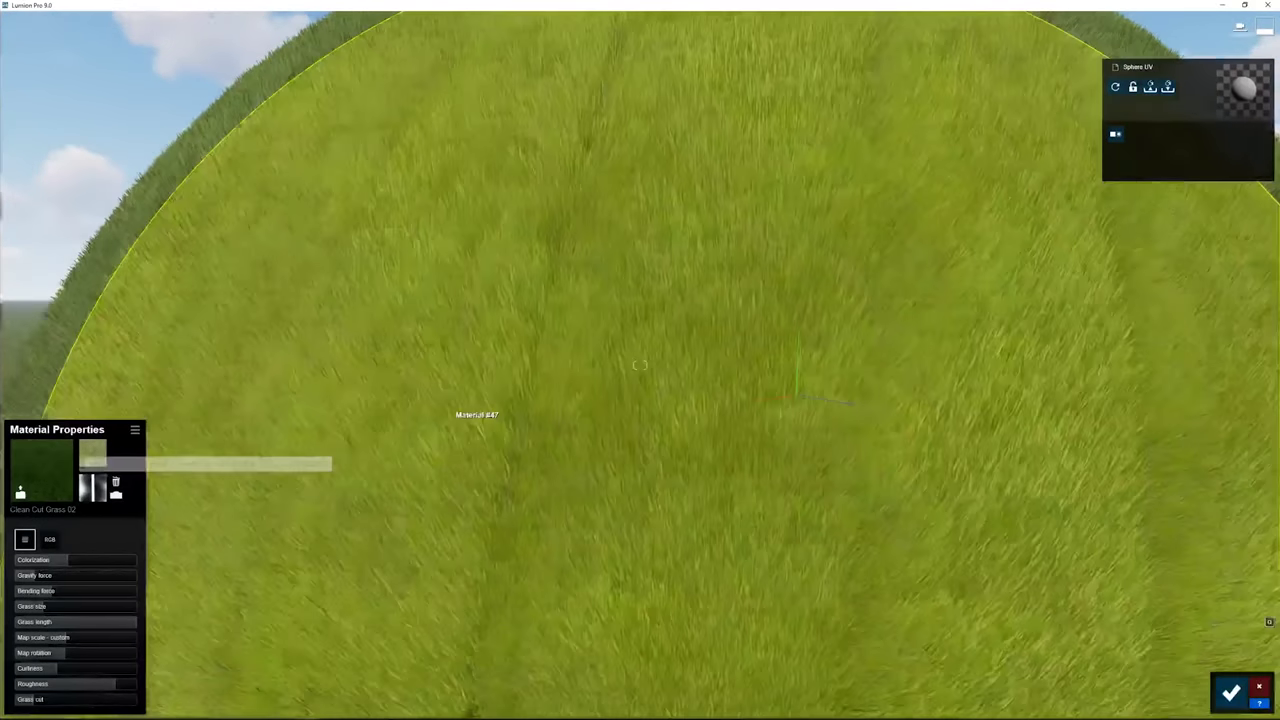
Set the sphere's bending force to maximum and inspect the striped grass bending from several angles
right_drag(478, 420, 590, 420)
key(a)
key(s)
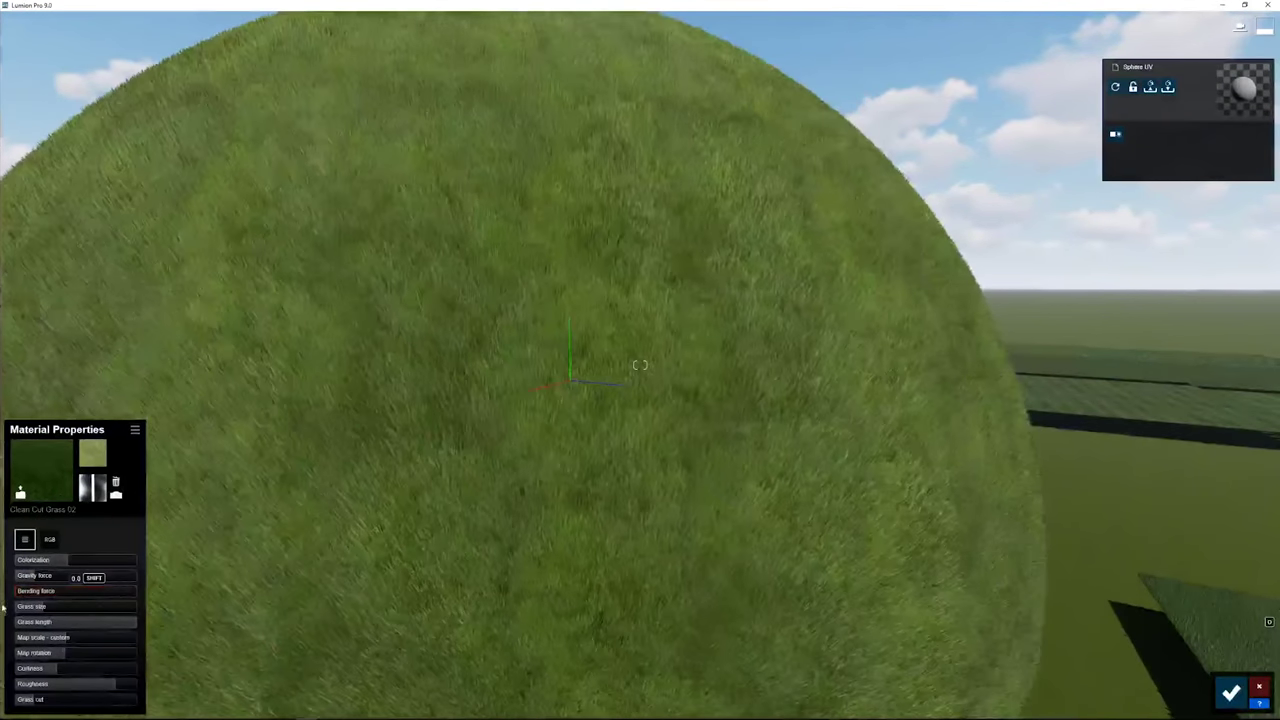
key(d)
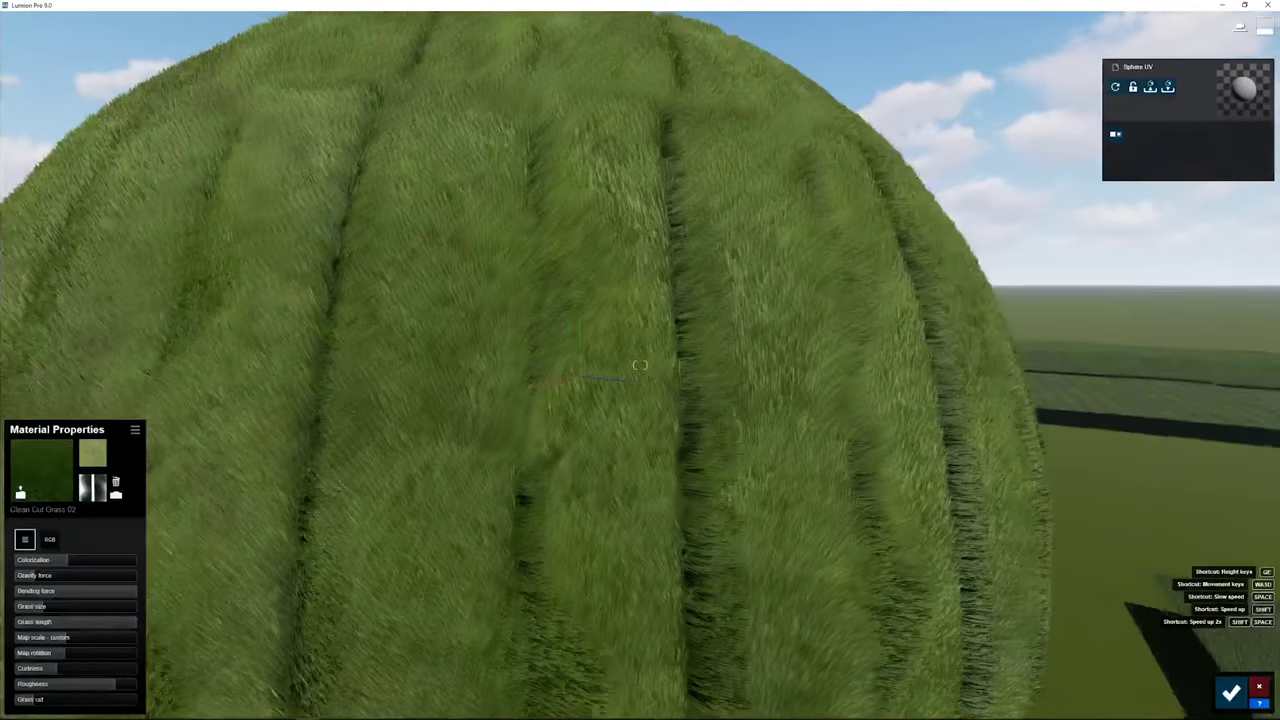
right_drag(560, 125, 515, 121)
key(s)
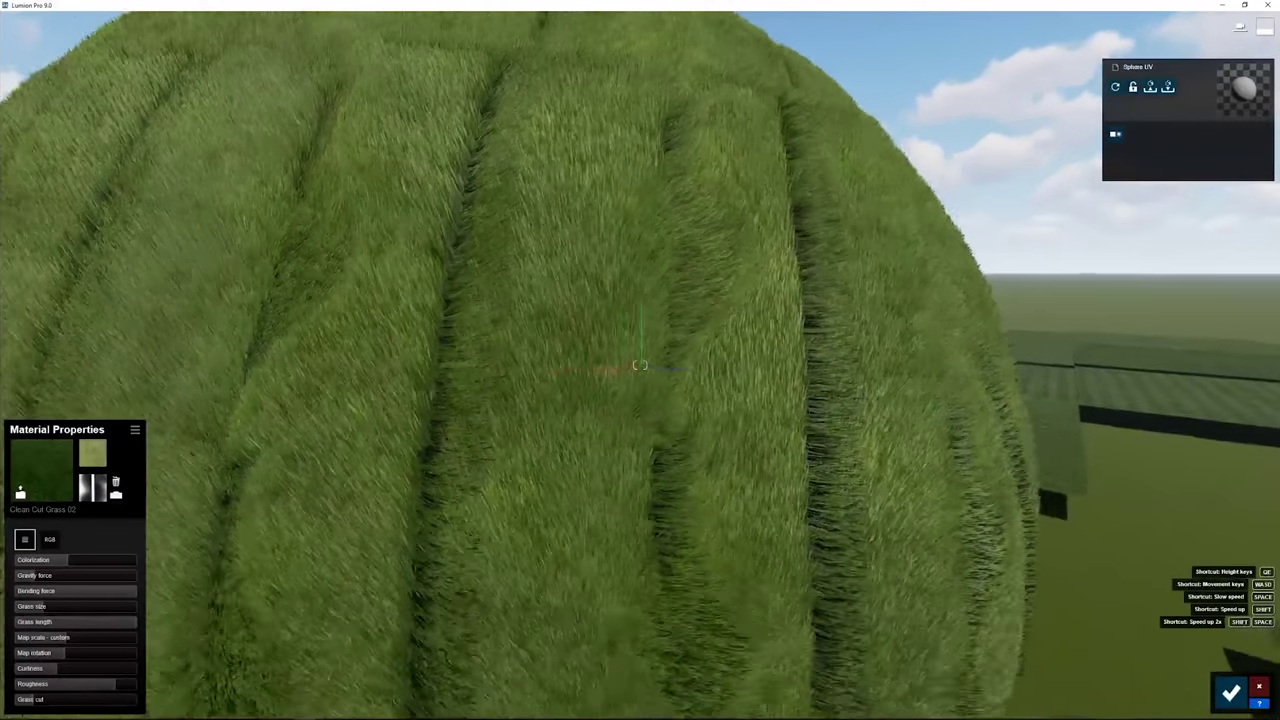
key(w)
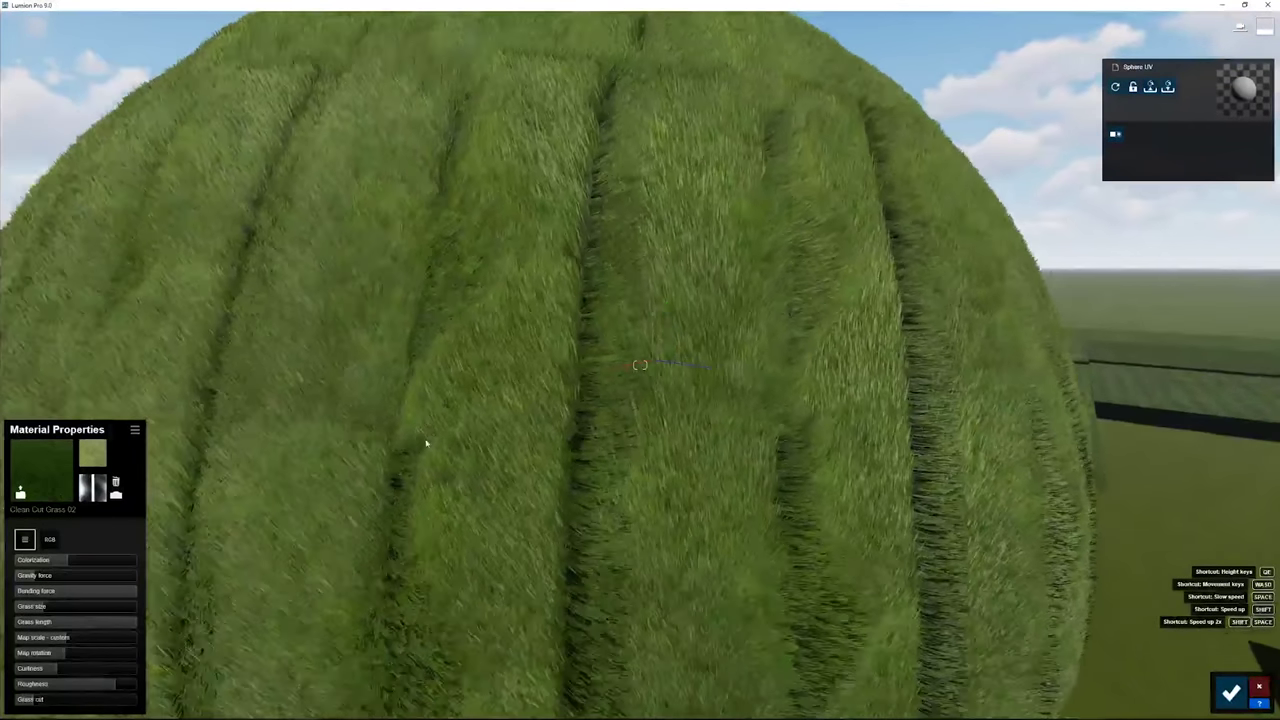
key(s)
key(a)
key(w)
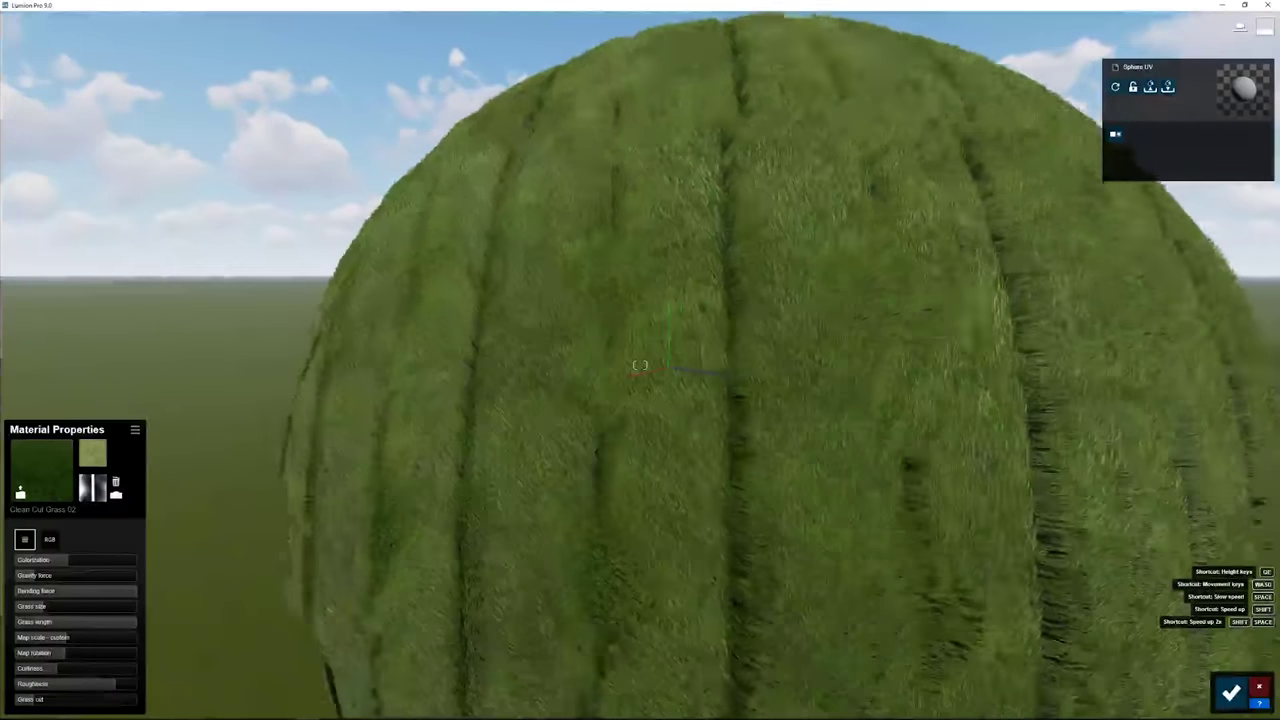
key(s)
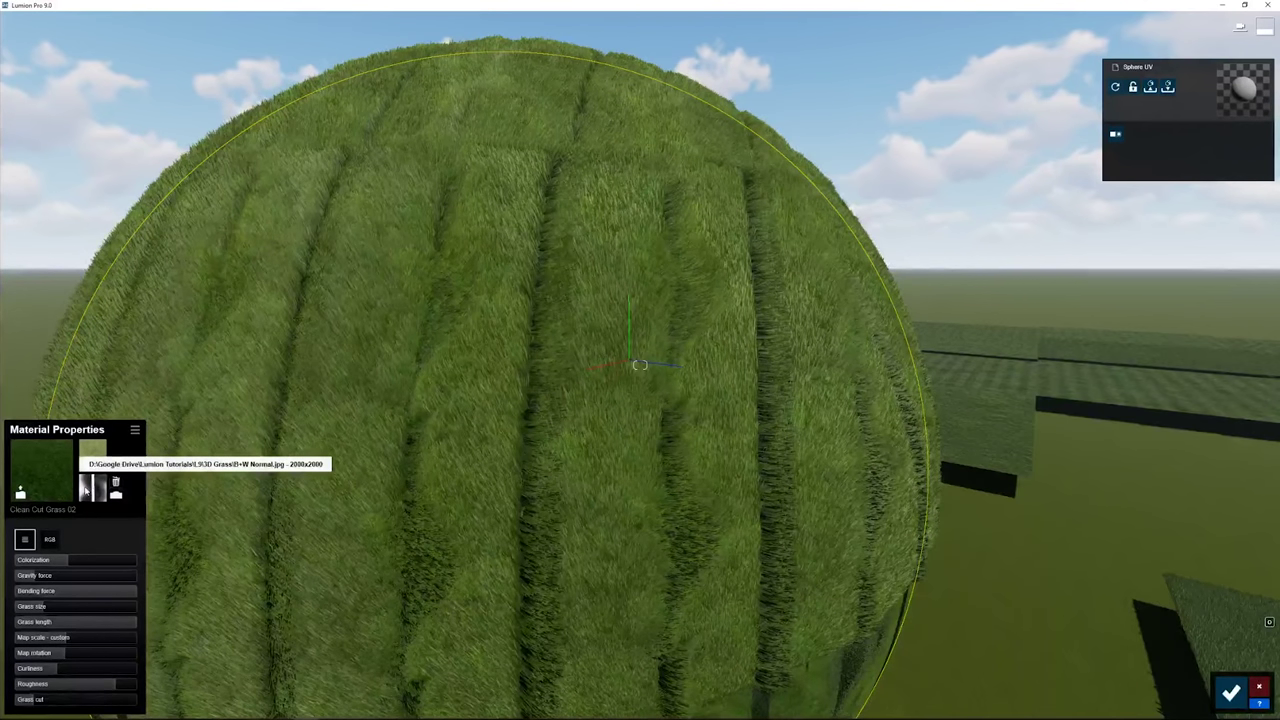
Swap the sphere's normal map for Color Normals 2.jpg and look over the resulting grass
click(85, 487)
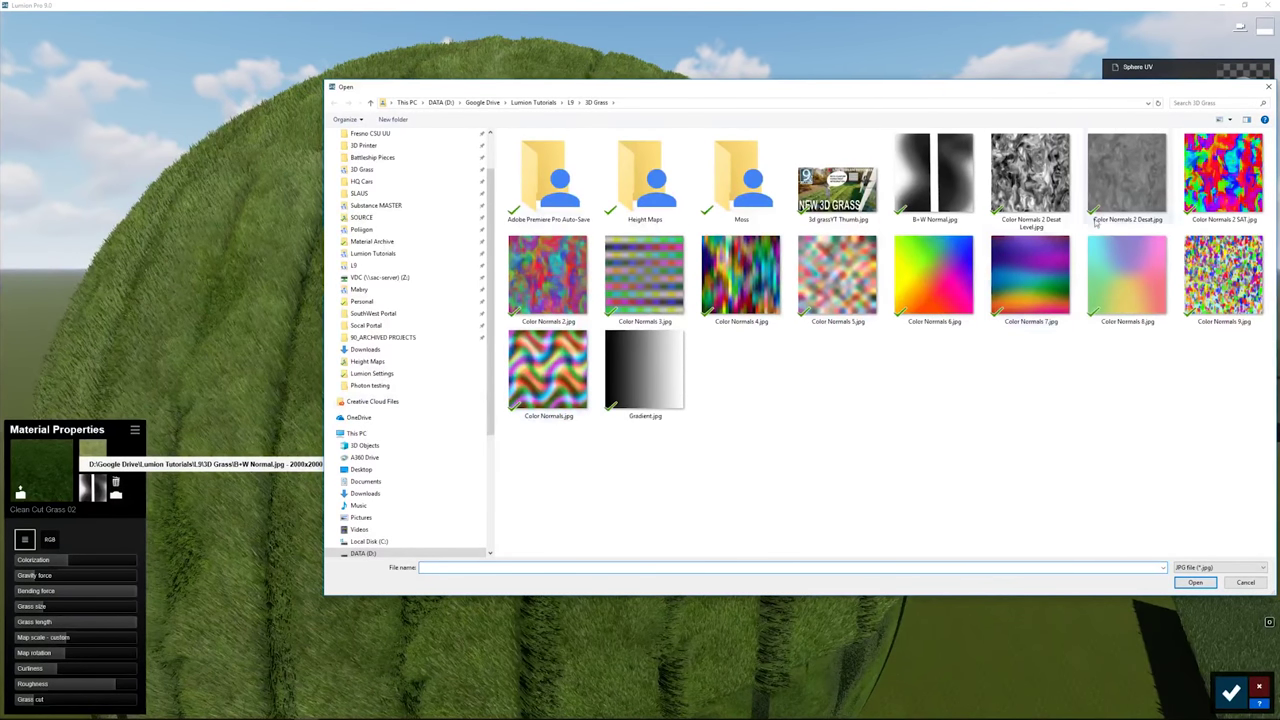
double_click(548, 278)
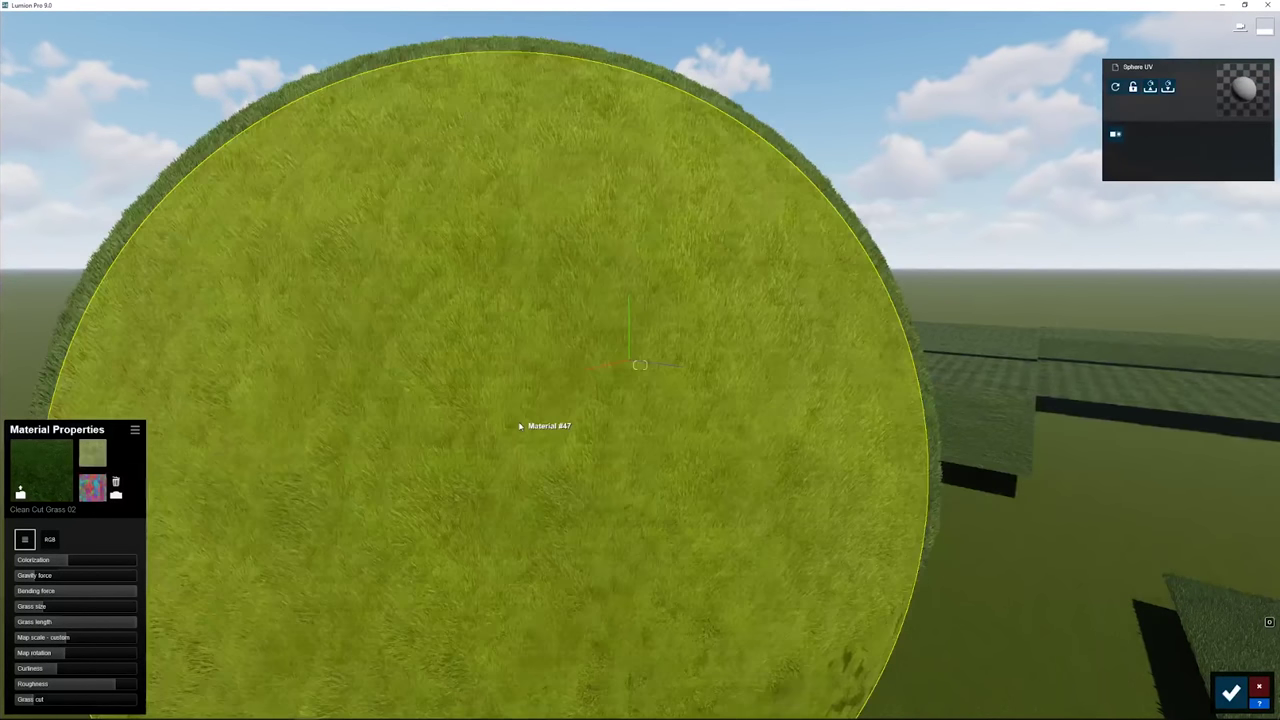
right_drag(478, 413, 800, 500)
key(s)
key(w)
Apply Color Normals 2.jpg as the normal map of the flat grass plane and raise its bending force to about 0.9
right_drag(640, 365, 431, 417)
key(s)
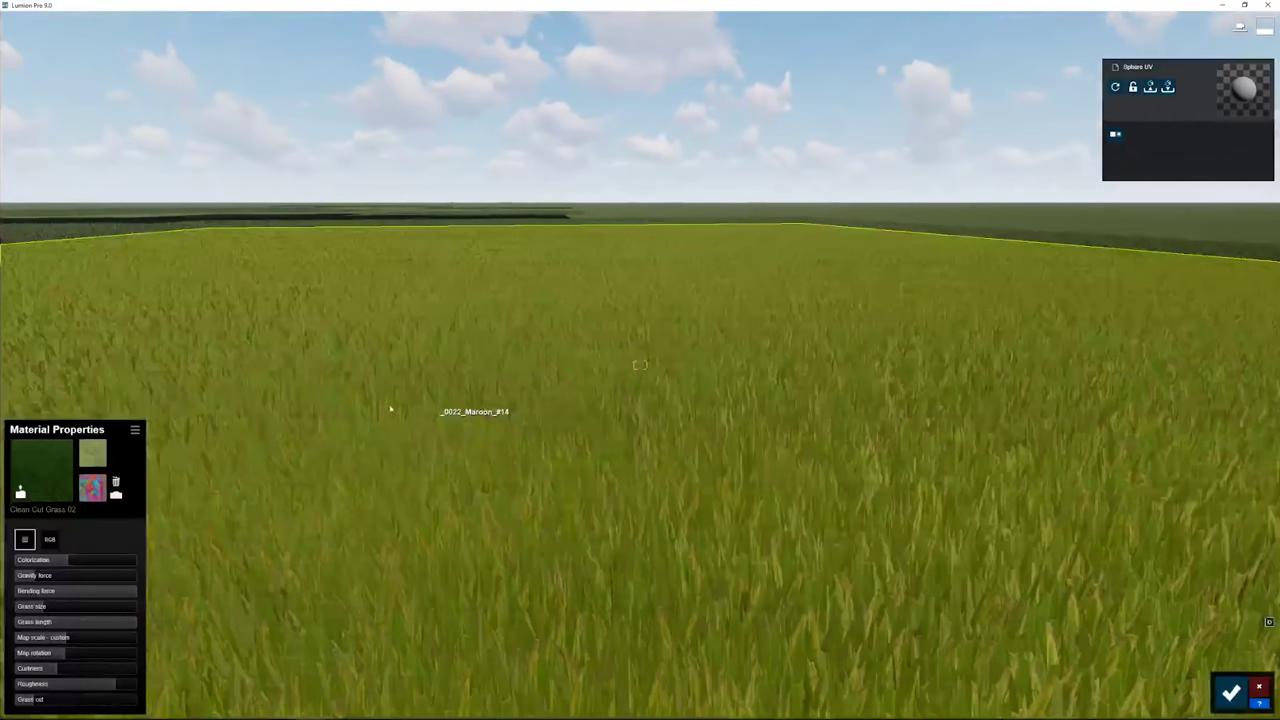
click(115, 482)
click(92, 487)
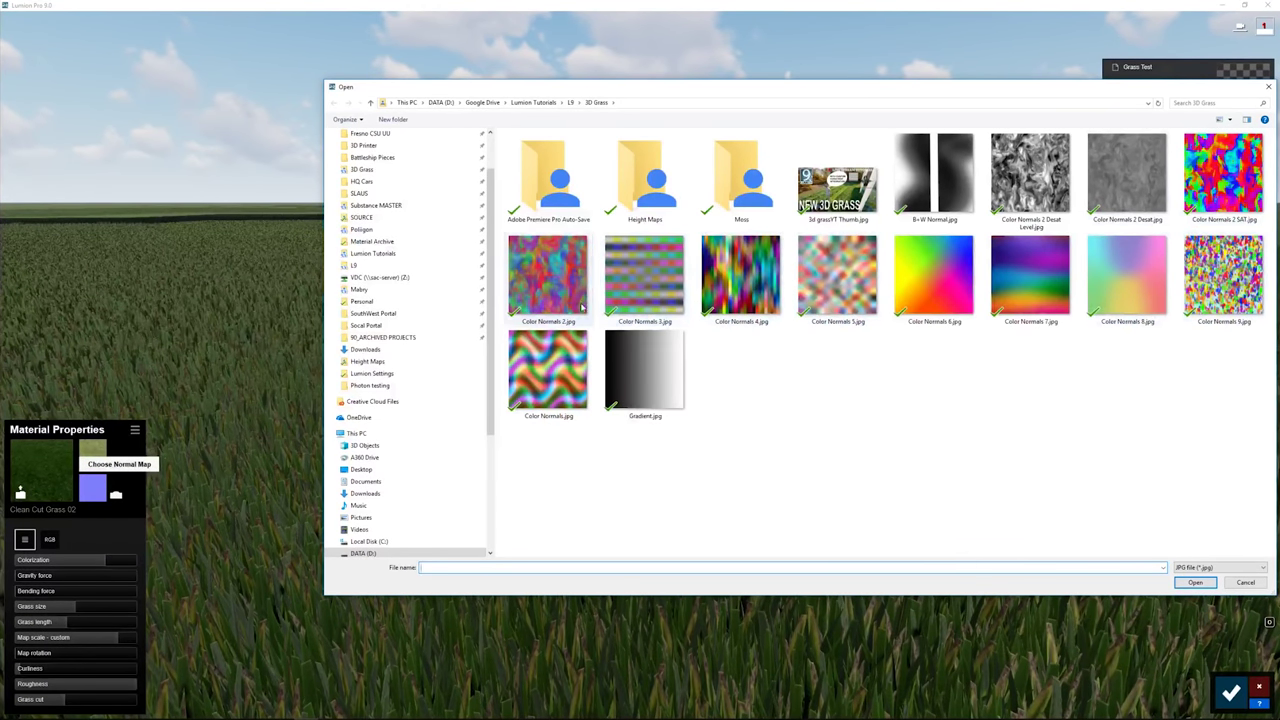
double_click(550, 278)
right_drag(549, 442, 363, 491)
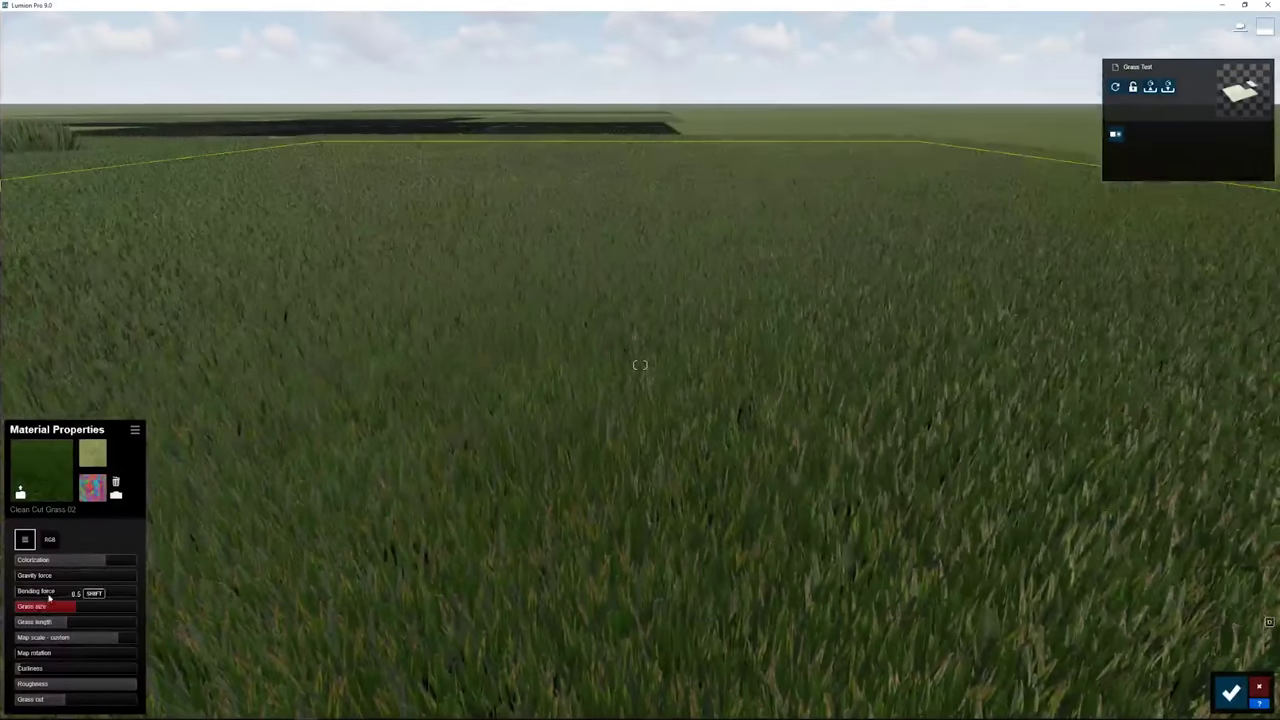
drag(48, 592, 120, 594)
On the flat plane, set grass cut to 0, length about 0.7, size about 0.35, colorization about 0.4, gravity about -0.4 and bending about 0.3
key(s)
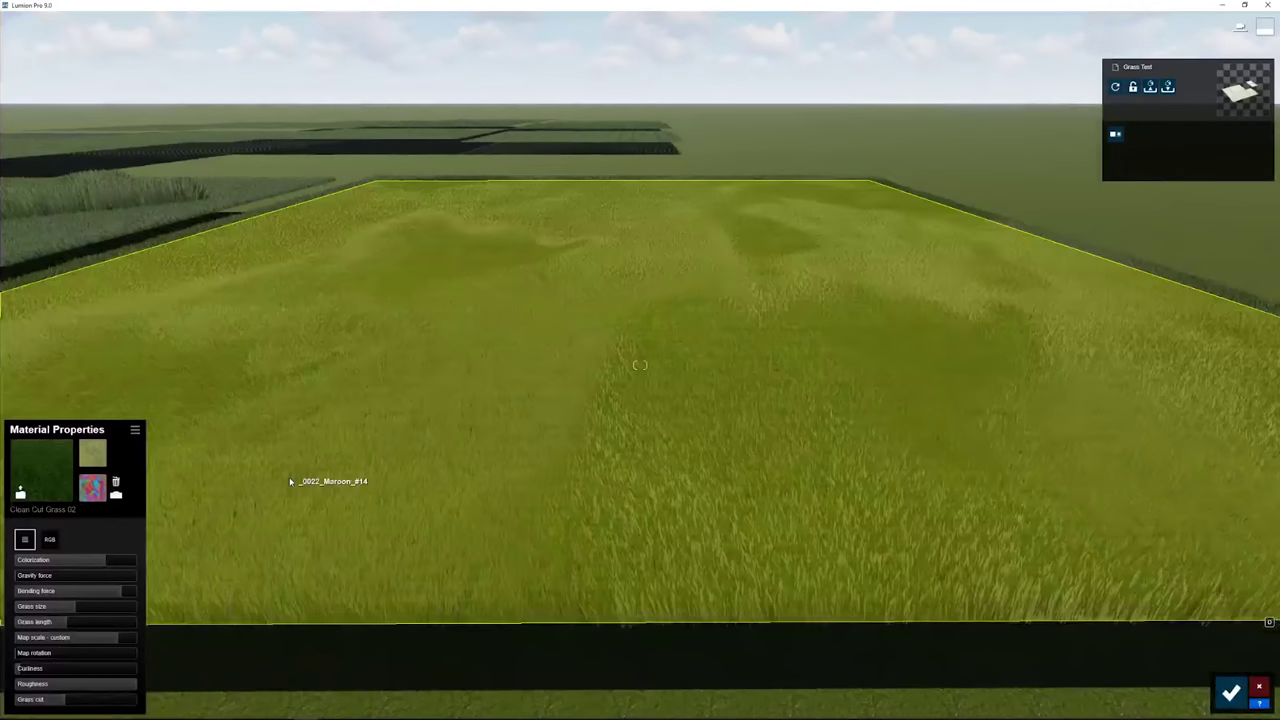
right_drag(289, 477, 375, 464)
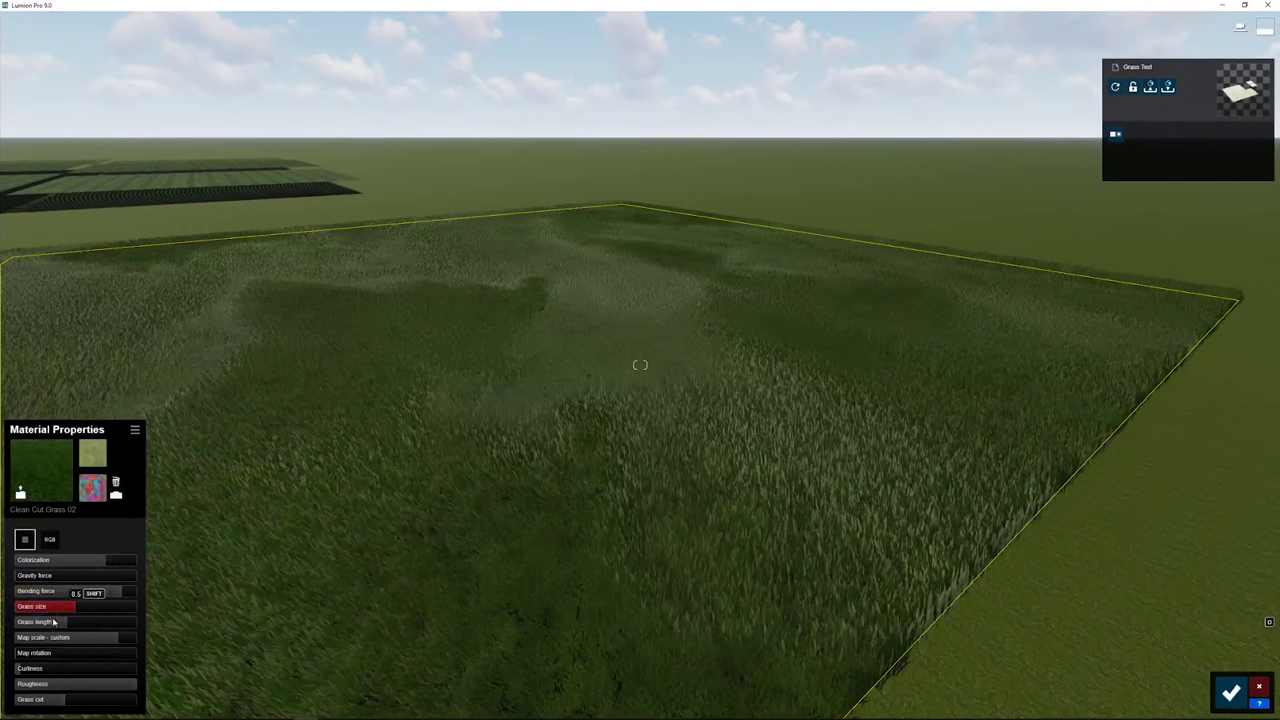
click(85, 627)
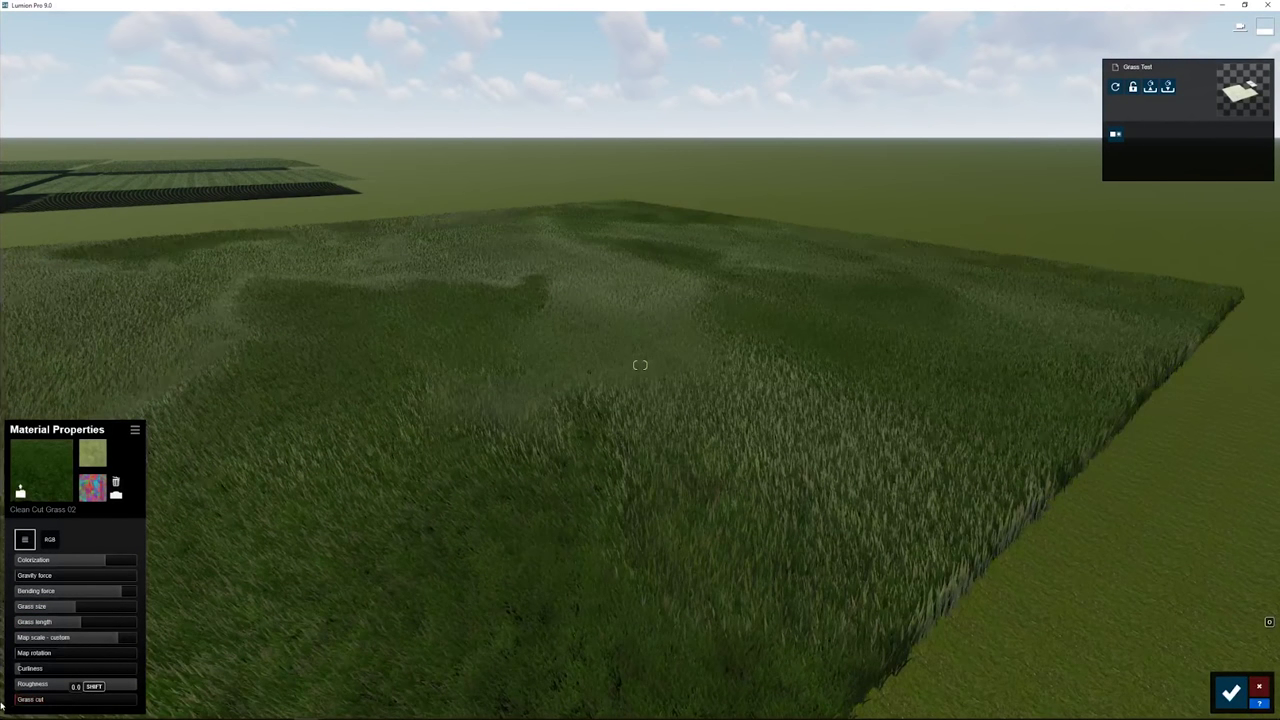
mouse_move(1, 706)
mouse_down()
mouse_move(160, 706)
mouse_move(2, 703)
mouse_up()
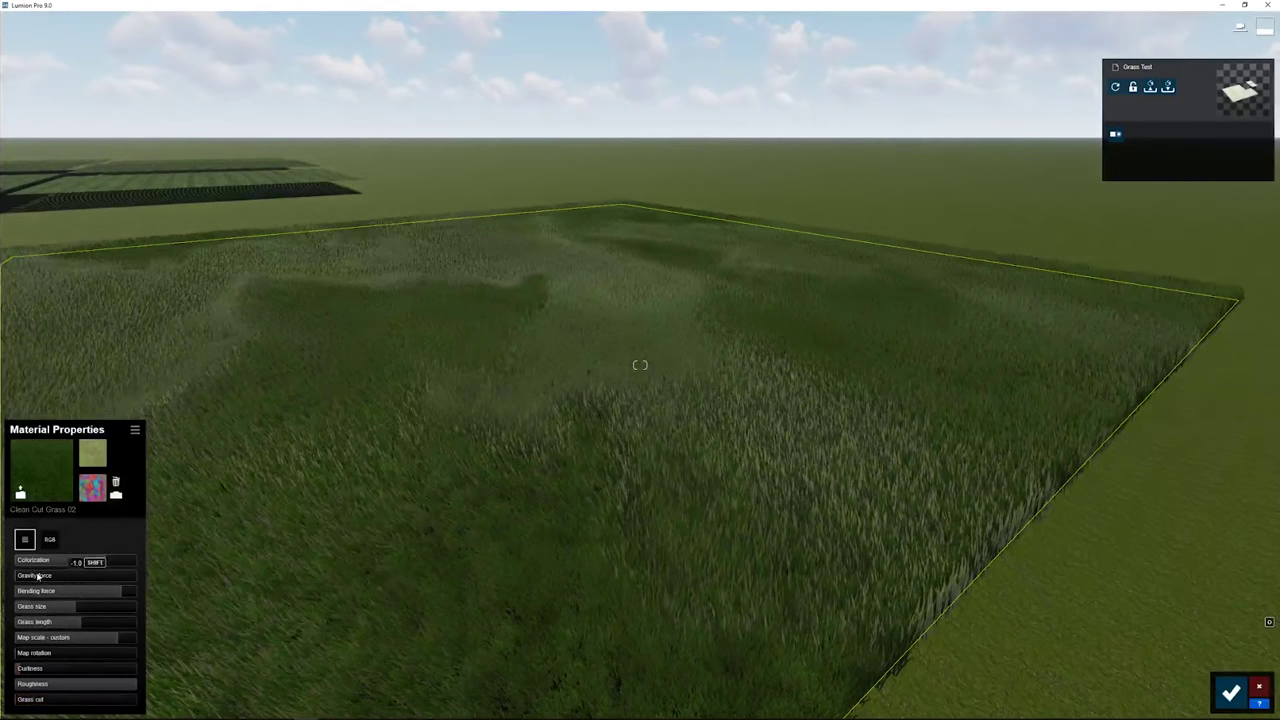
click(85, 563)
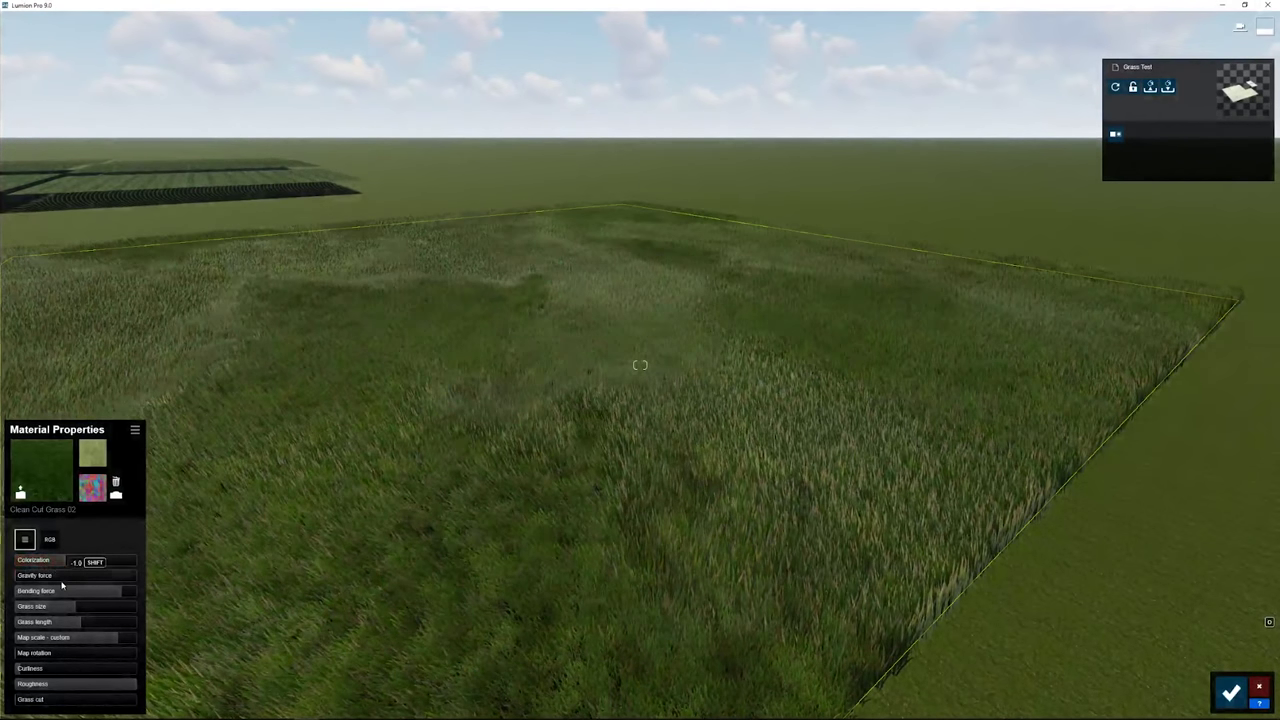
drag(116, 597, 102, 628)
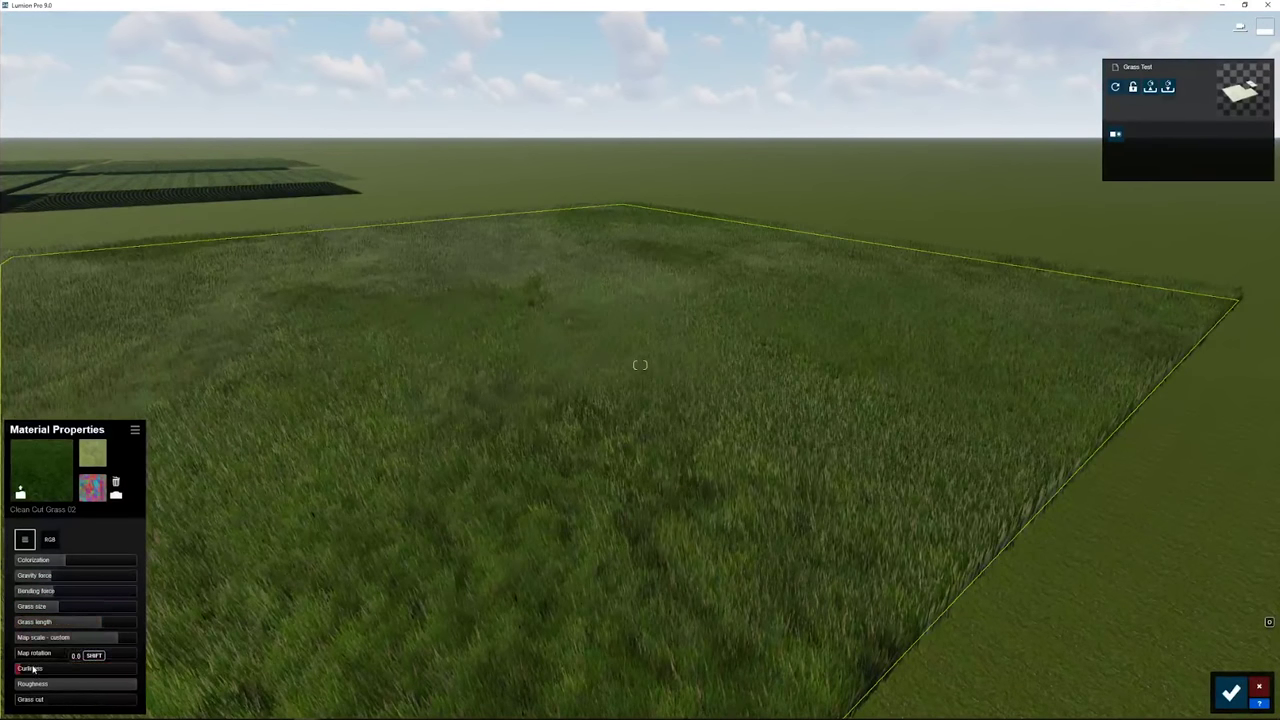
Set the plane's curliness to about 0.2, gravity force to about -0.6 and bending force to about 0.4
drag(33, 668, 43, 669)
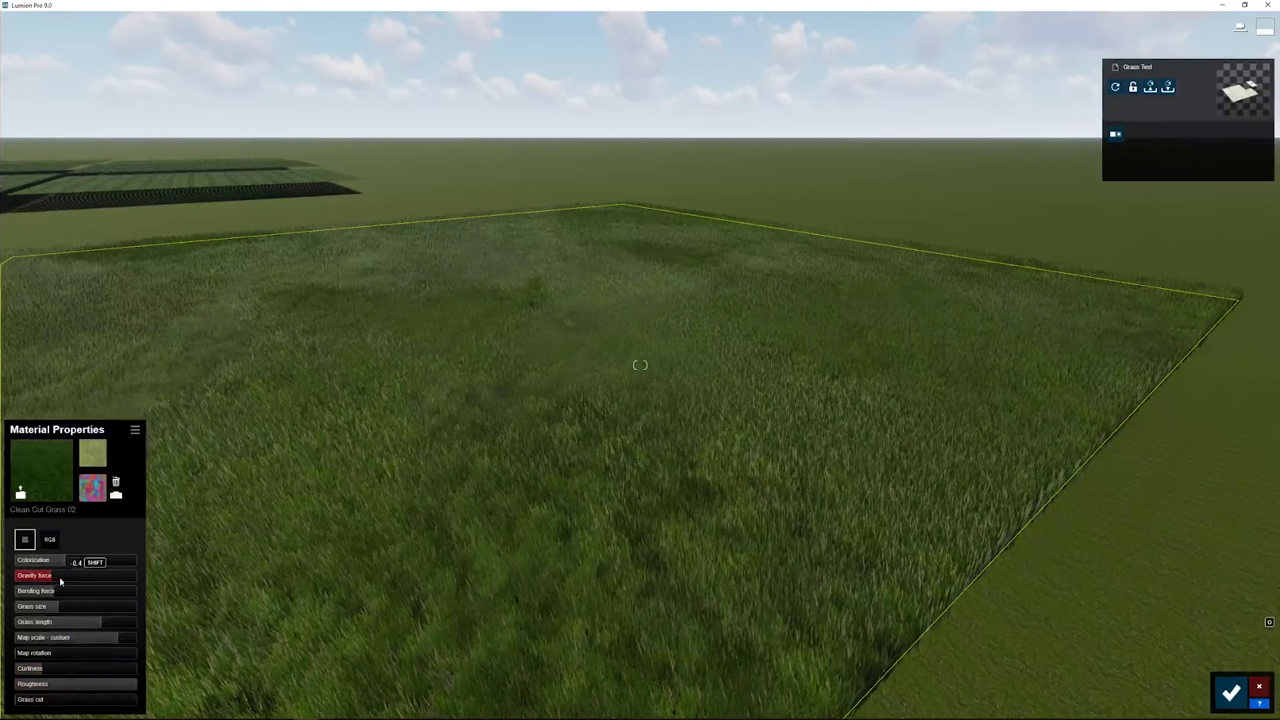
mouse_move(62, 581)
mouse_down()
mouse_move(39, 582)
mouse_move(144, 593)
mouse_move(56, 597)
mouse_up()
right_drag(400, 450, 185, 405)
key(w)
right_drag(400, 365, 490, 300)
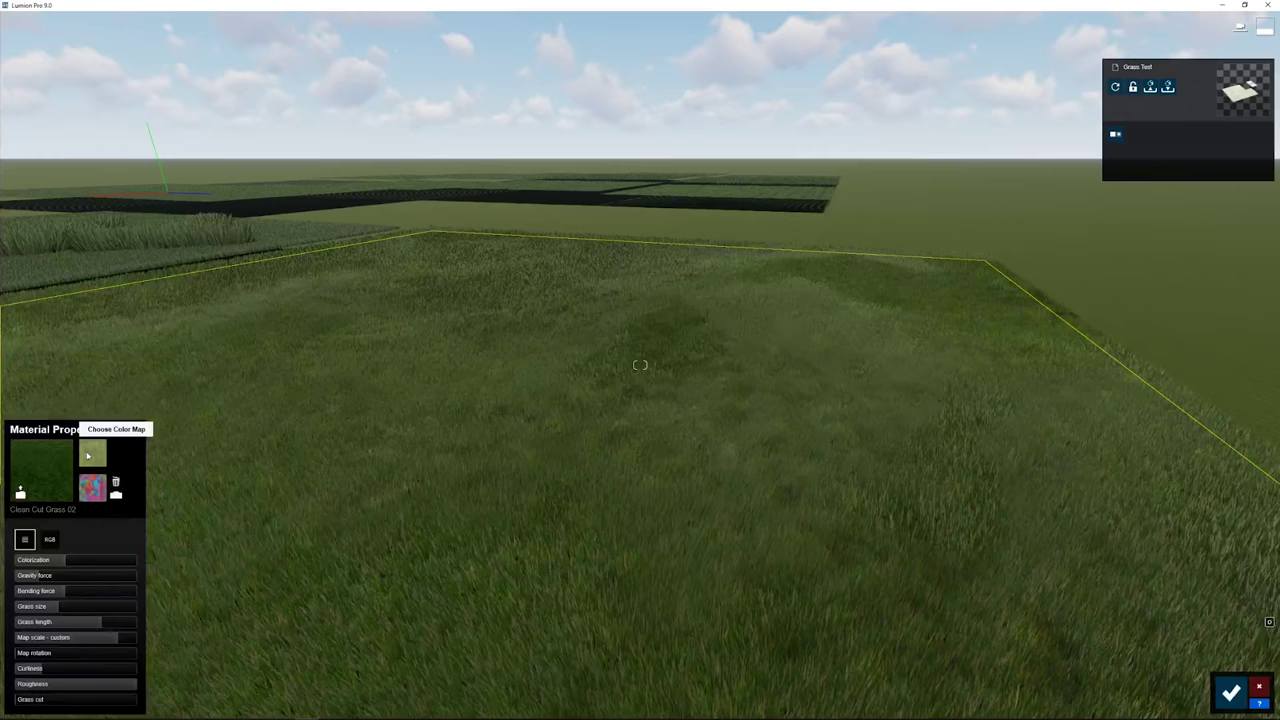
Examine the flat grass field from near and far for natural-looking variation in blade direction
key(w)
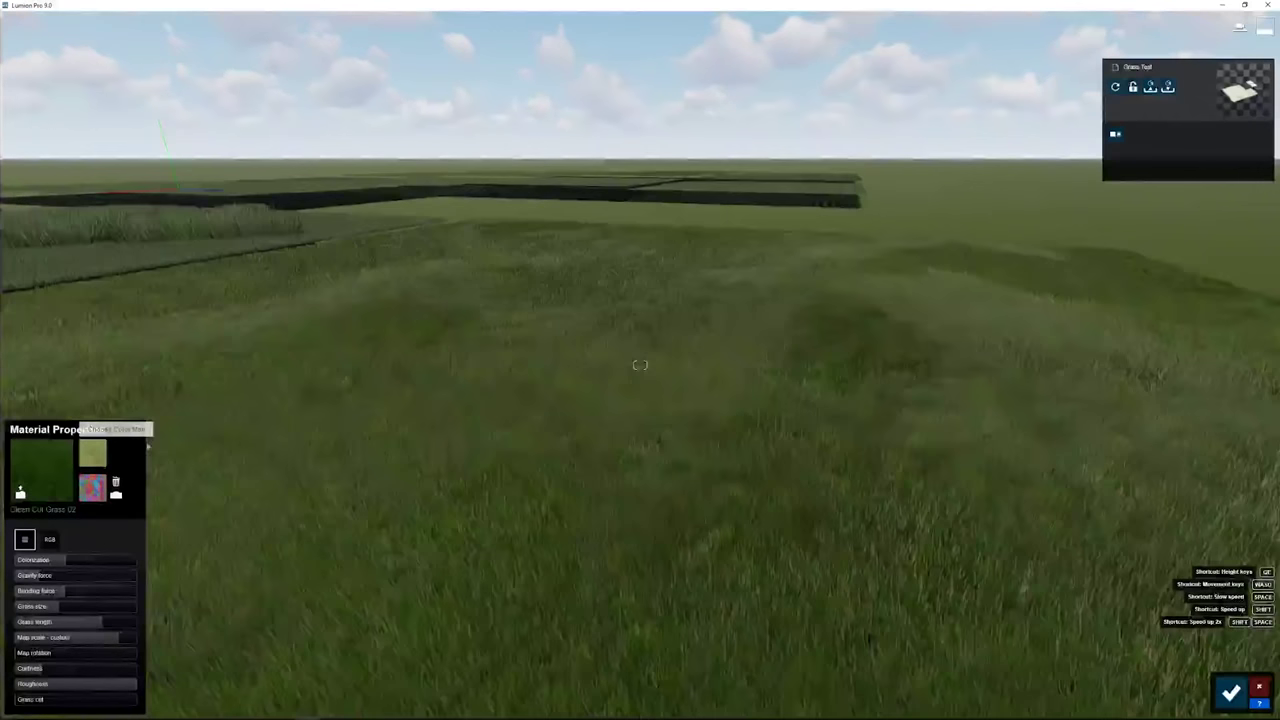
key(s)
right_drag(394, 457, 436, 464)
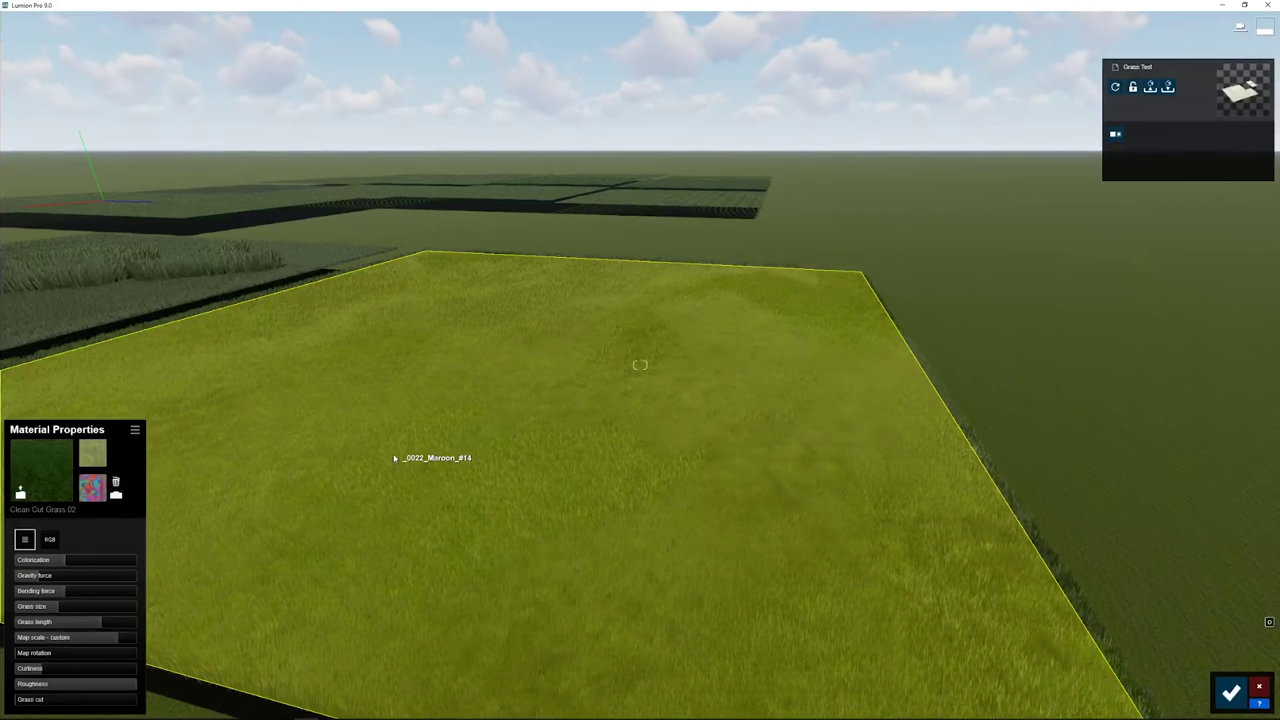
key(w)
right_drag(227, 350, 229, 362)
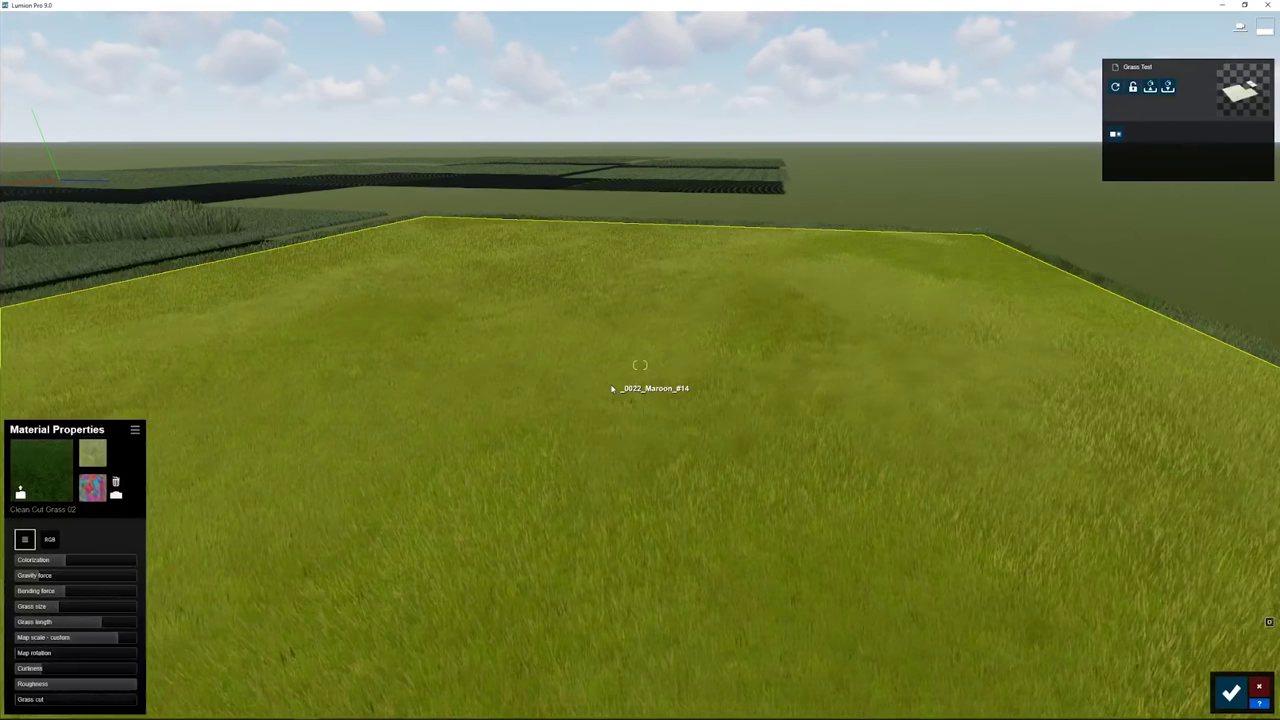
right_drag(612, 389, 612, 389)
key(a)
mouse_move(597, 369)
right_down()
mouse_move(597, 390)
mouse_move(598, 374)
right_up()
key(s)
key(w)
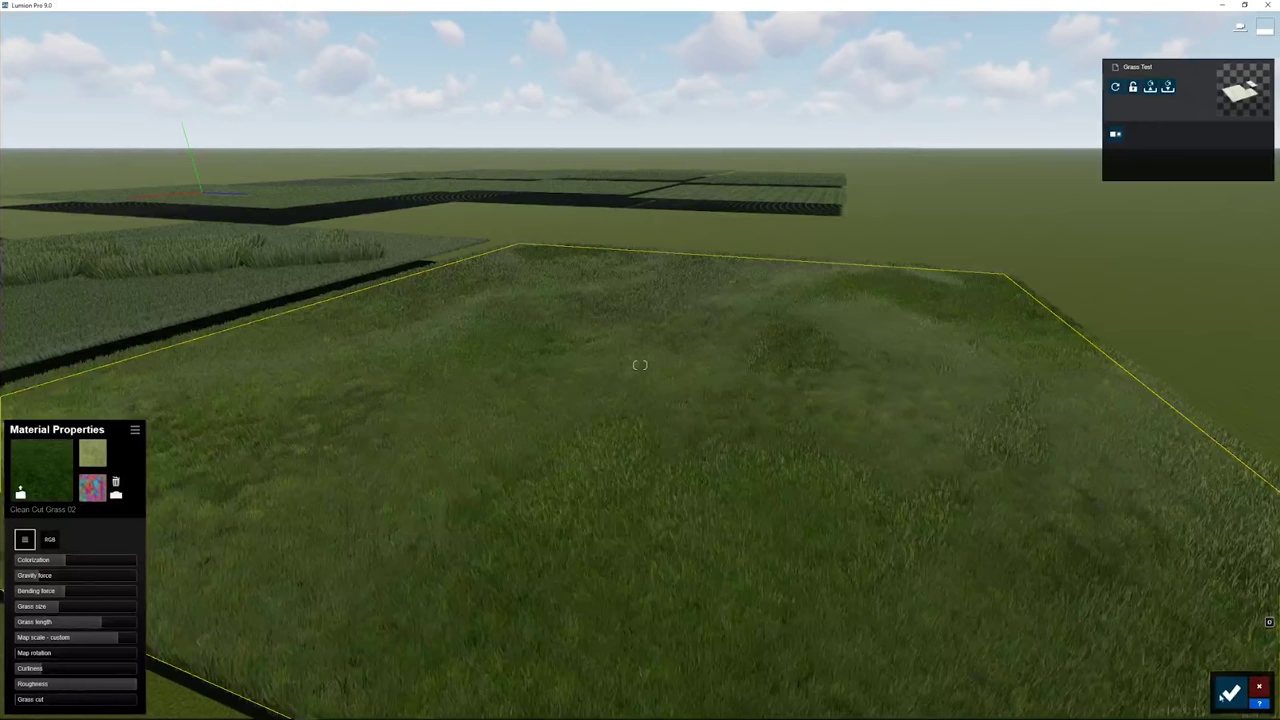
Save the grass material changes and switch to Movie mode
click(1220, 694)
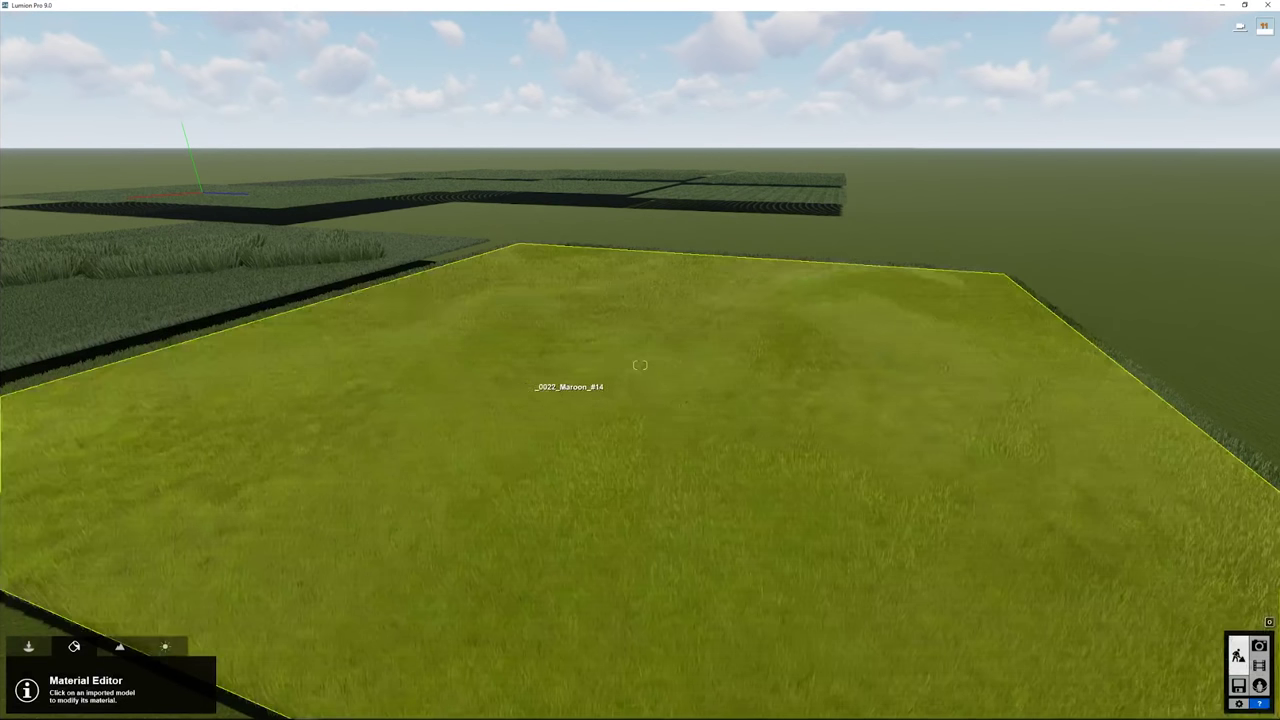
right_drag(525, 382, 1098, 633)
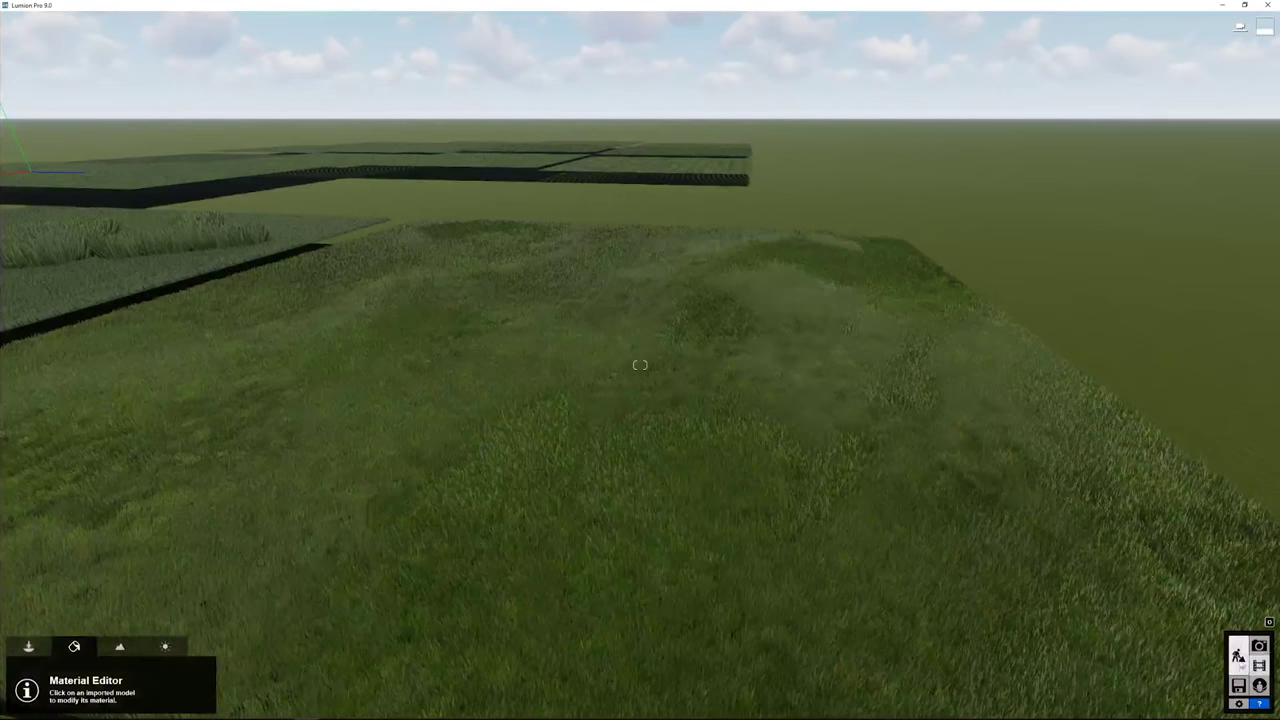
click(1259, 665)
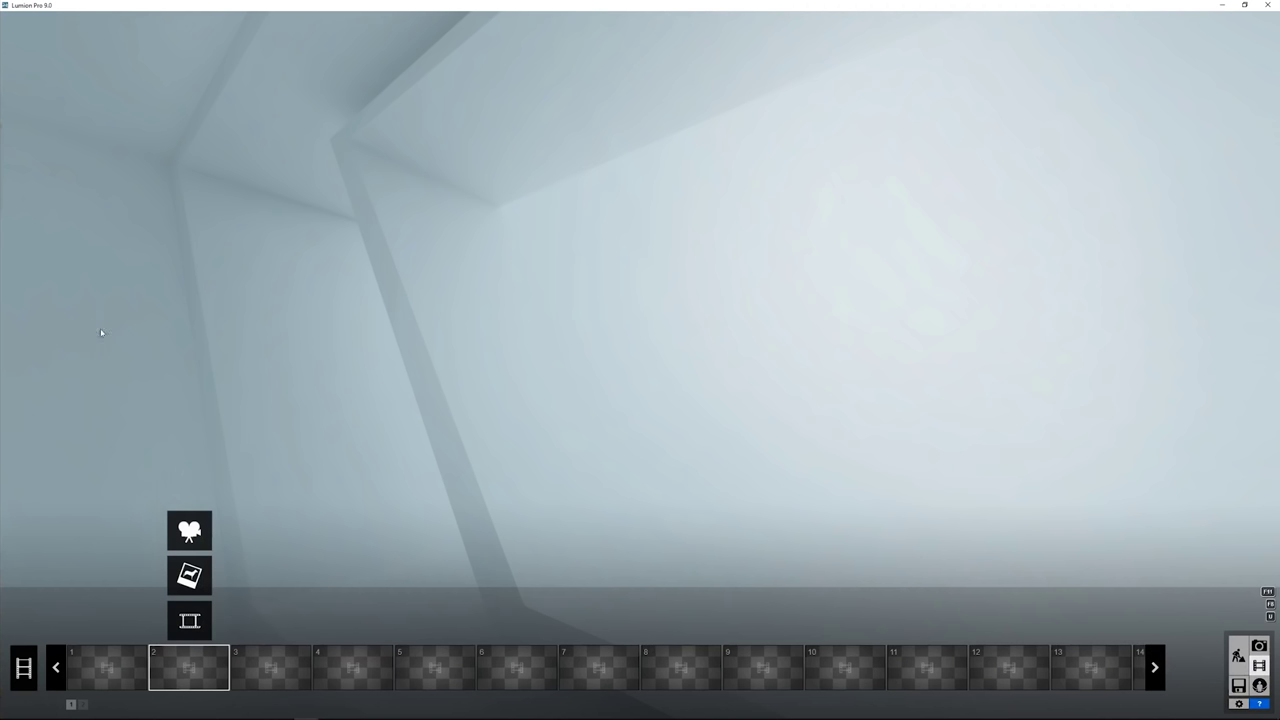
Record a short camera clip over the grass field in clip slot 2 and save it
click(190, 530)
right_drag(645, 511, 651, 512)
drag(680, 599, 689, 599)
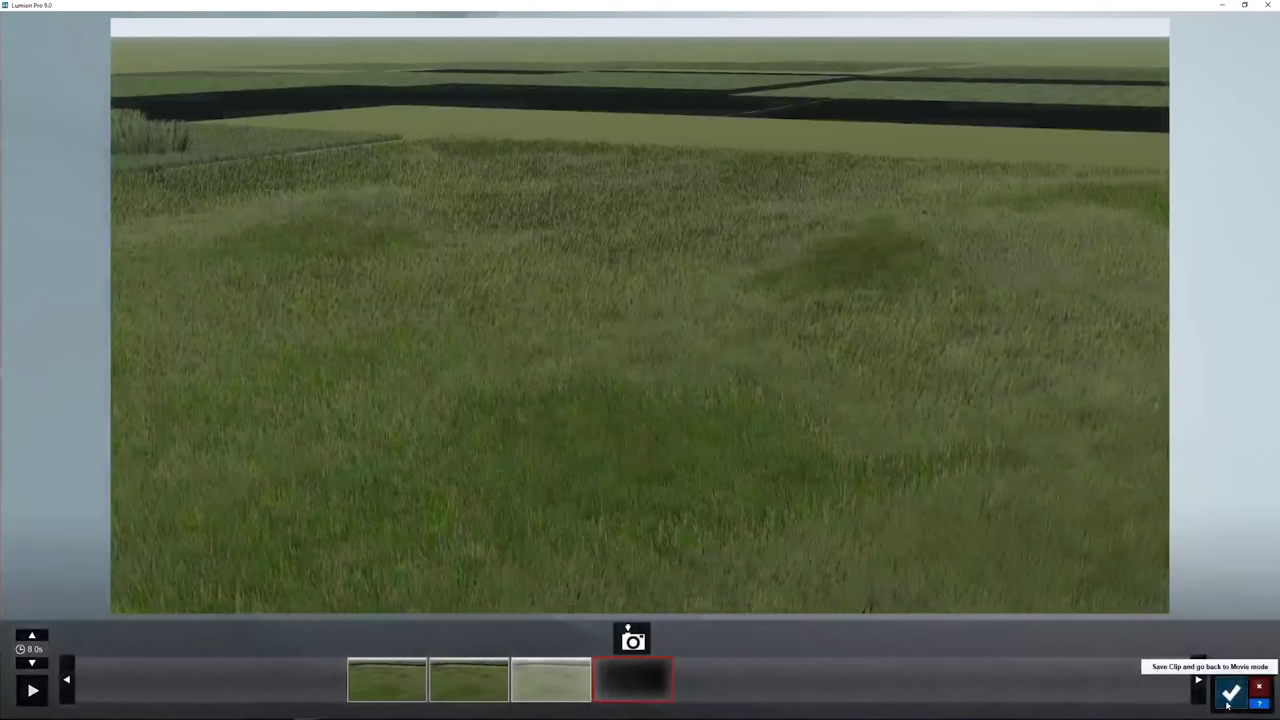
click(1230, 692)
Add the Wind effect to clip 2 and play part of the clip to preview the grass movement
click(14, 92)
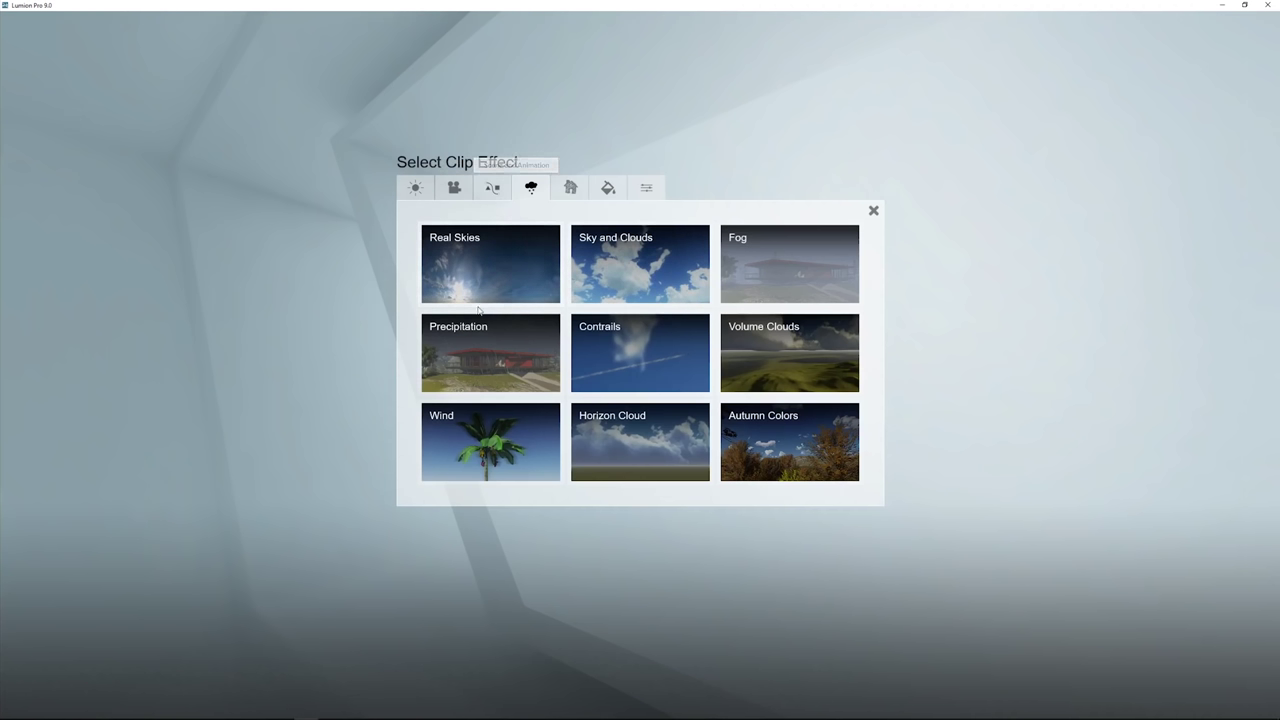
click(490, 440)
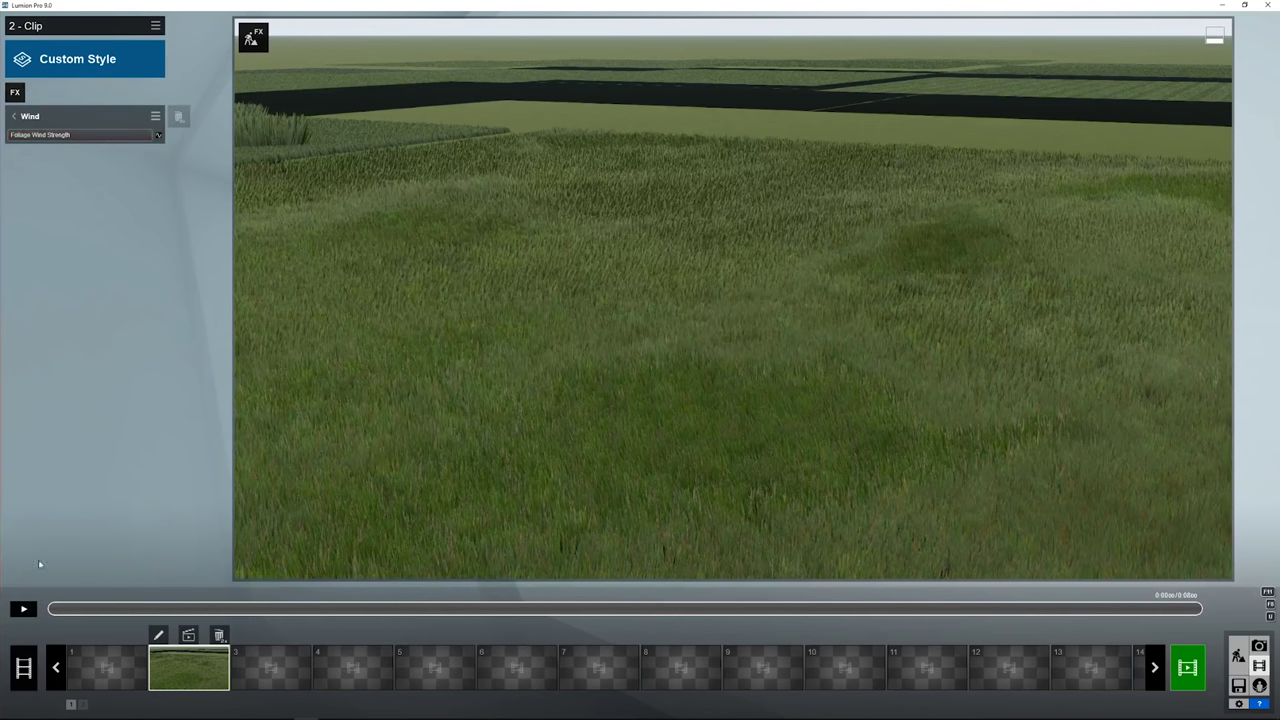
click(24, 609)
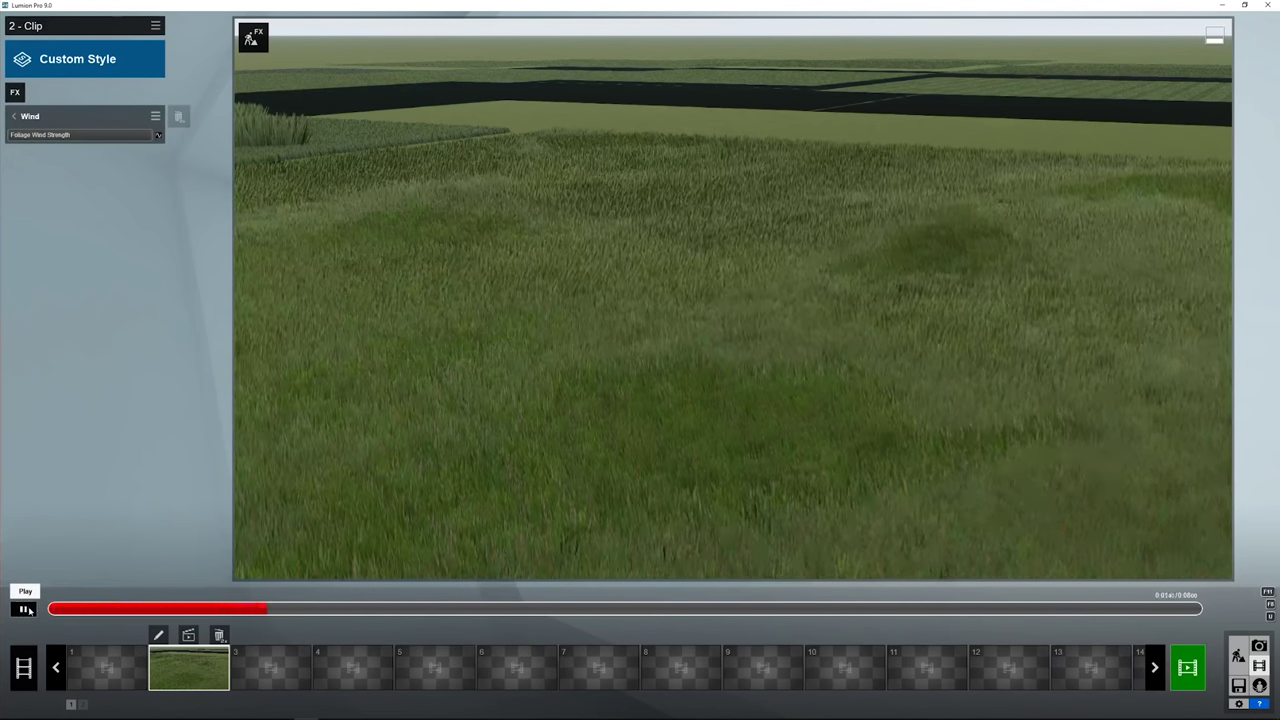
click(24, 609)
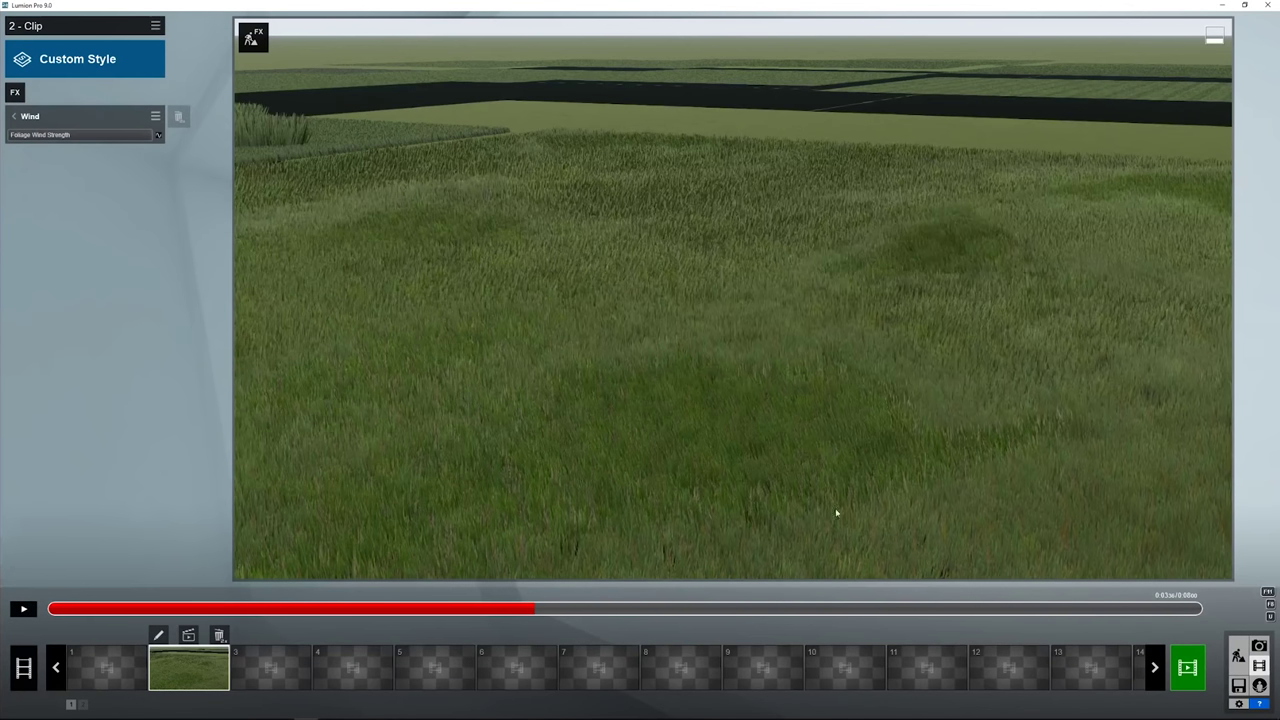
Add the Shadow effect to clip 2 and turn on Fine Detail Shadows
click(15, 92)
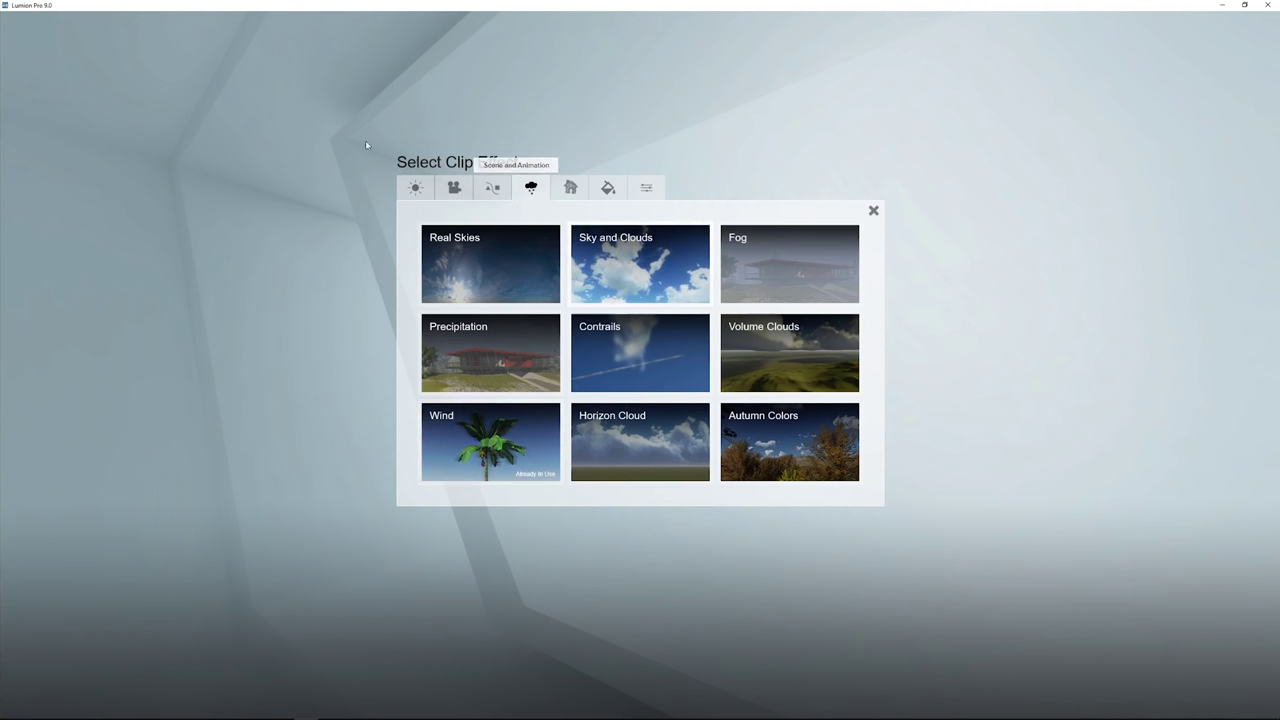
click(415, 187)
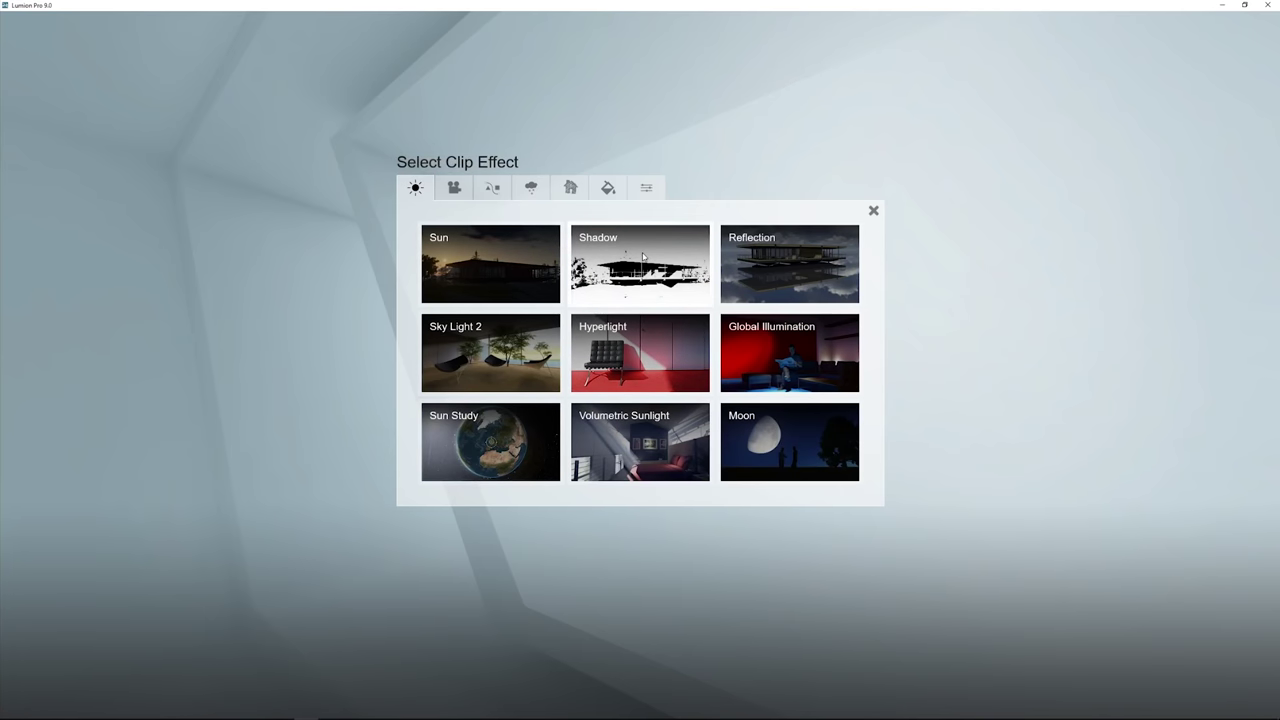
click(643, 256)
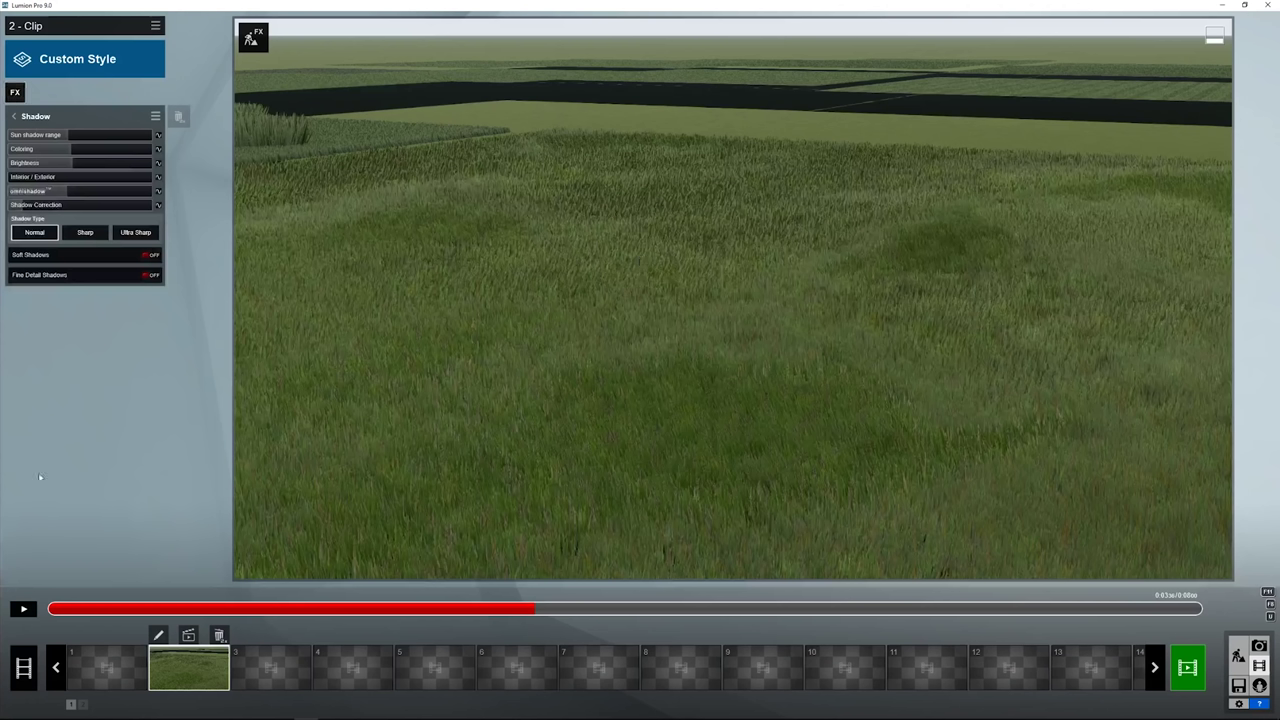
click(152, 275)
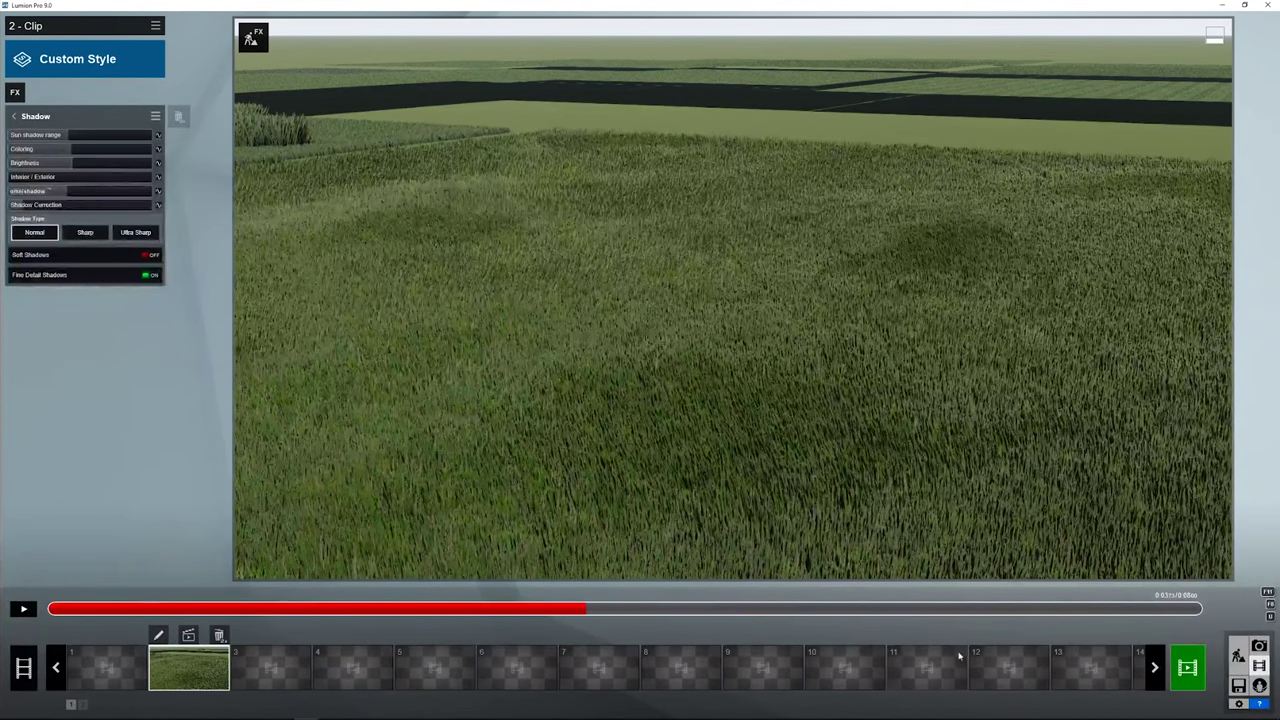
Return to Build mode and examine the custom-mapped grass field and its edges from several heights and angles
click(1239, 654)
key(d)
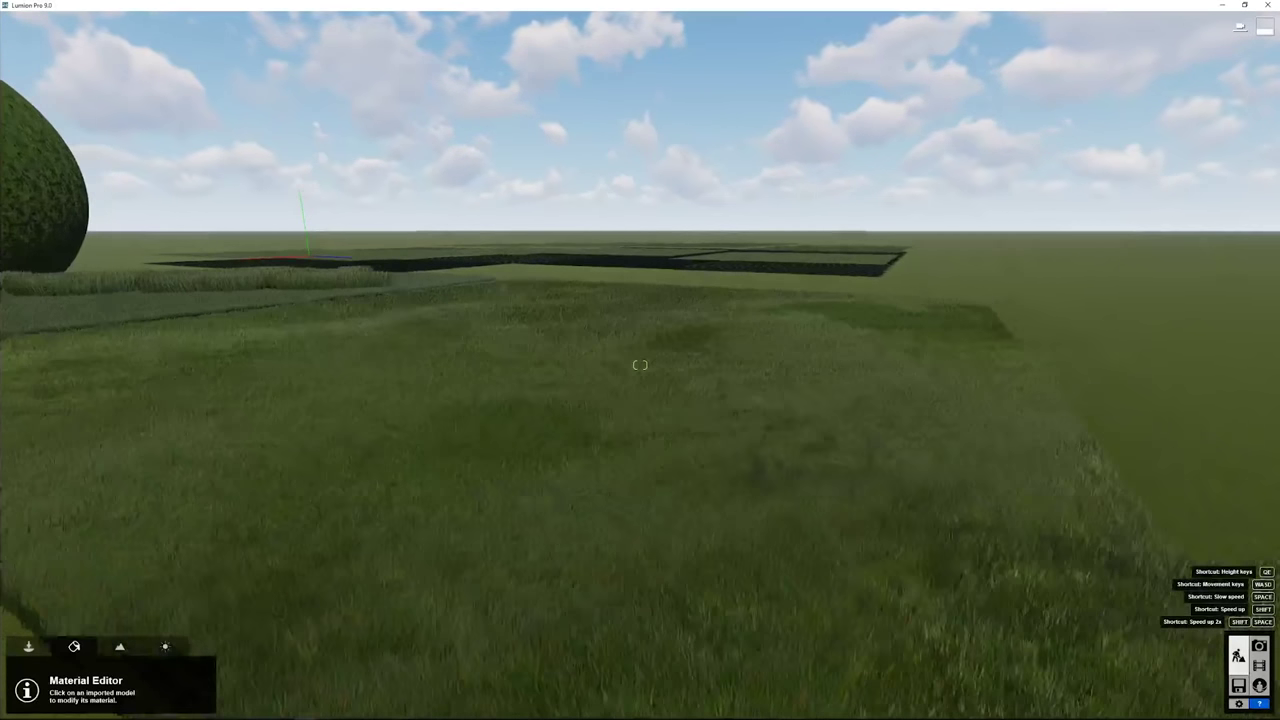
key(q)
key(q)
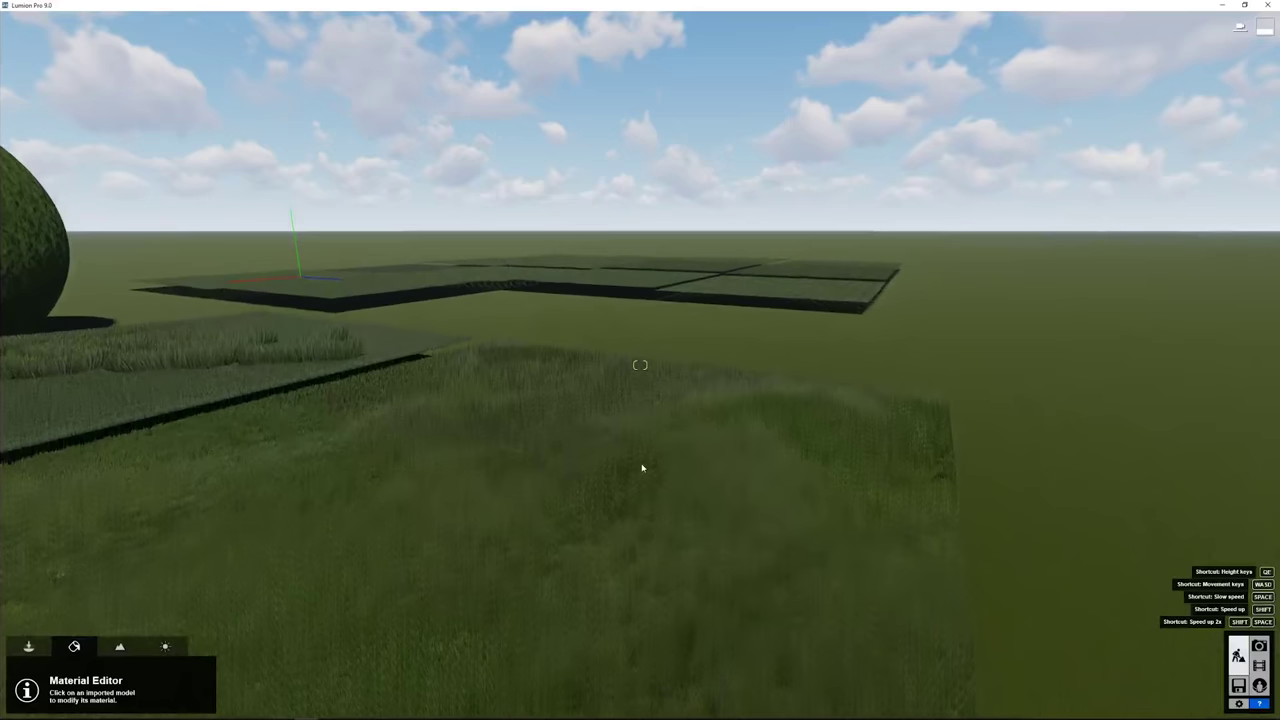
mouse_move(643, 468)
right_down()
mouse_move(615, 476)
mouse_move(643, 468)
right_up()
key(w)
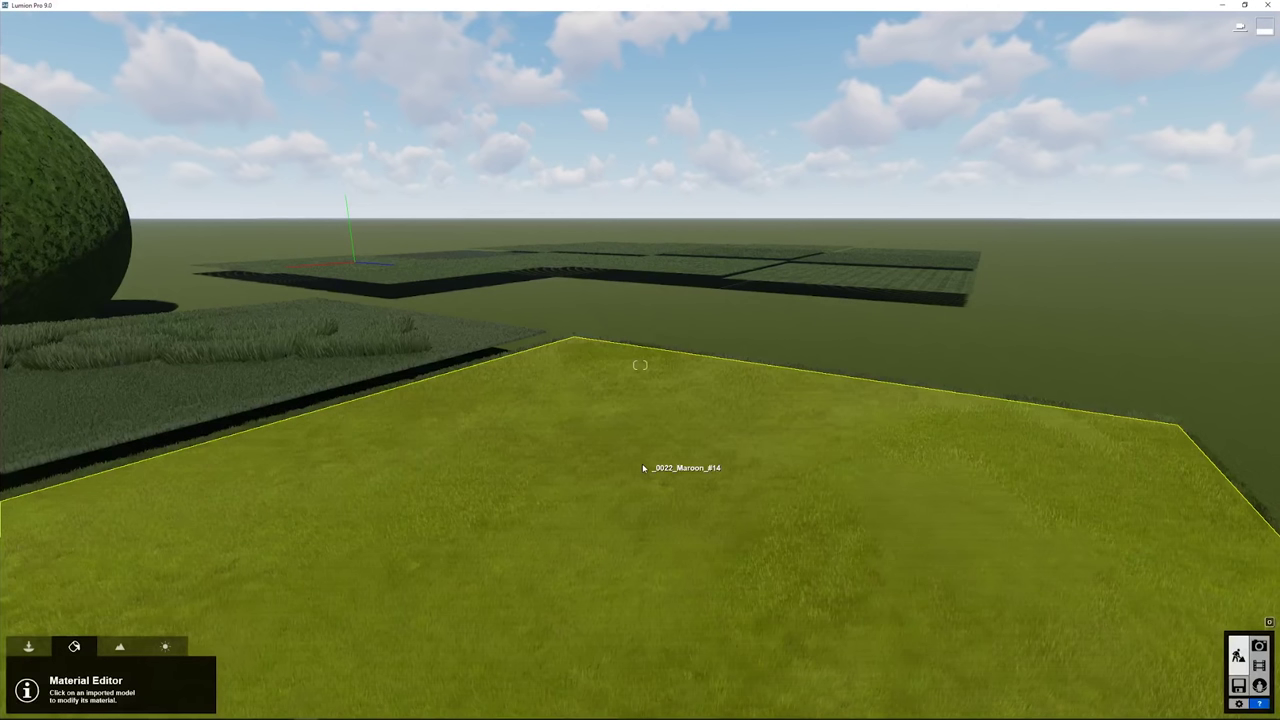
right_drag(678, 467, 840, 500)
right_drag(688, 500, 688, 462)
key(w)
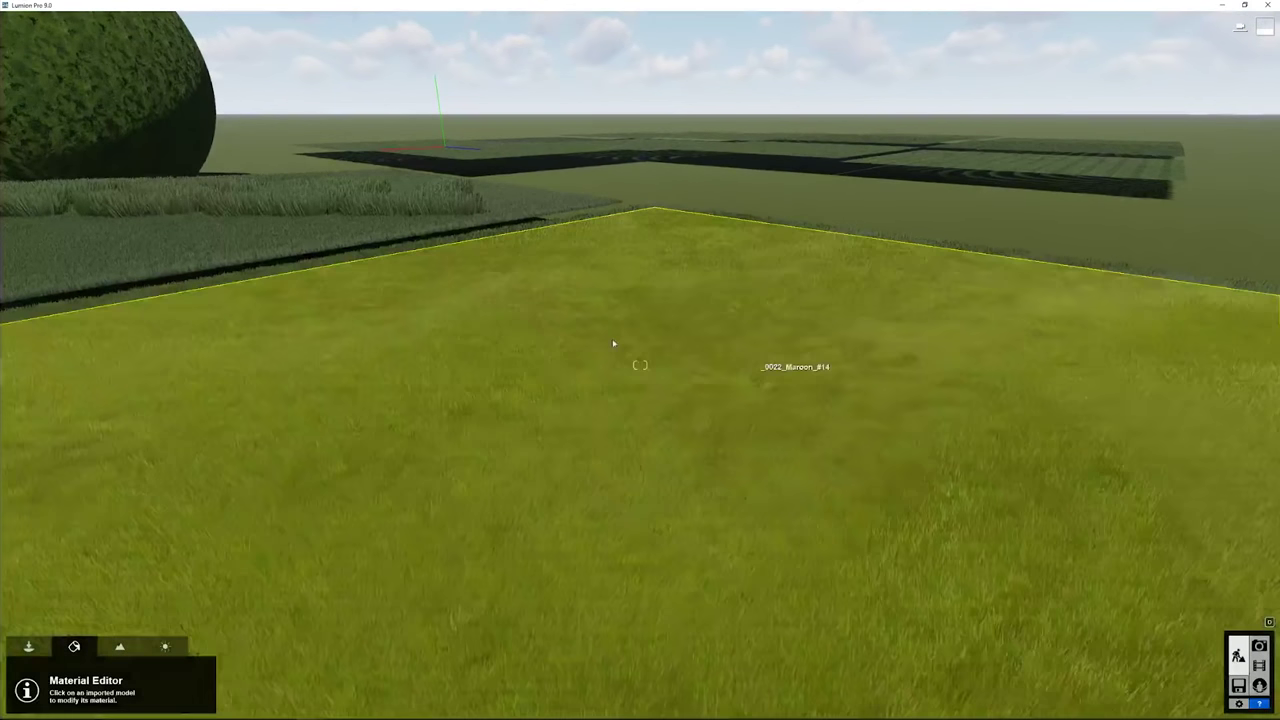
right_drag(605, 350, 592, 356)
key(a)
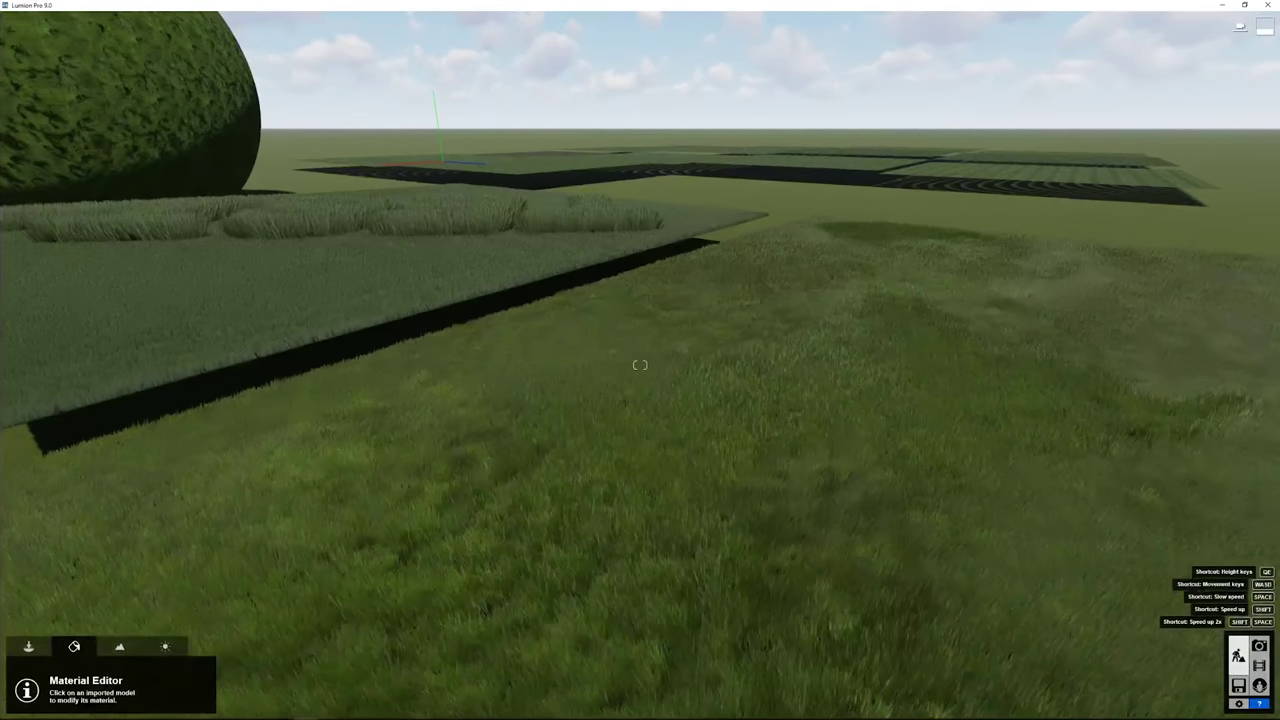
key(e)
right_drag(517, 406, 470, 428)
key(q)
right_drag(640, 365, 670, 376)
key(w)
key(e)
key(e)
right_drag(560, 422, 581, 396)
key(q)
key(e)
Open the material properties of the large grass field to look over its Clean Cut Grass 02 settings
right_drag(640, 365, 640, 365)
right_drag(580, 407, 580, 407)
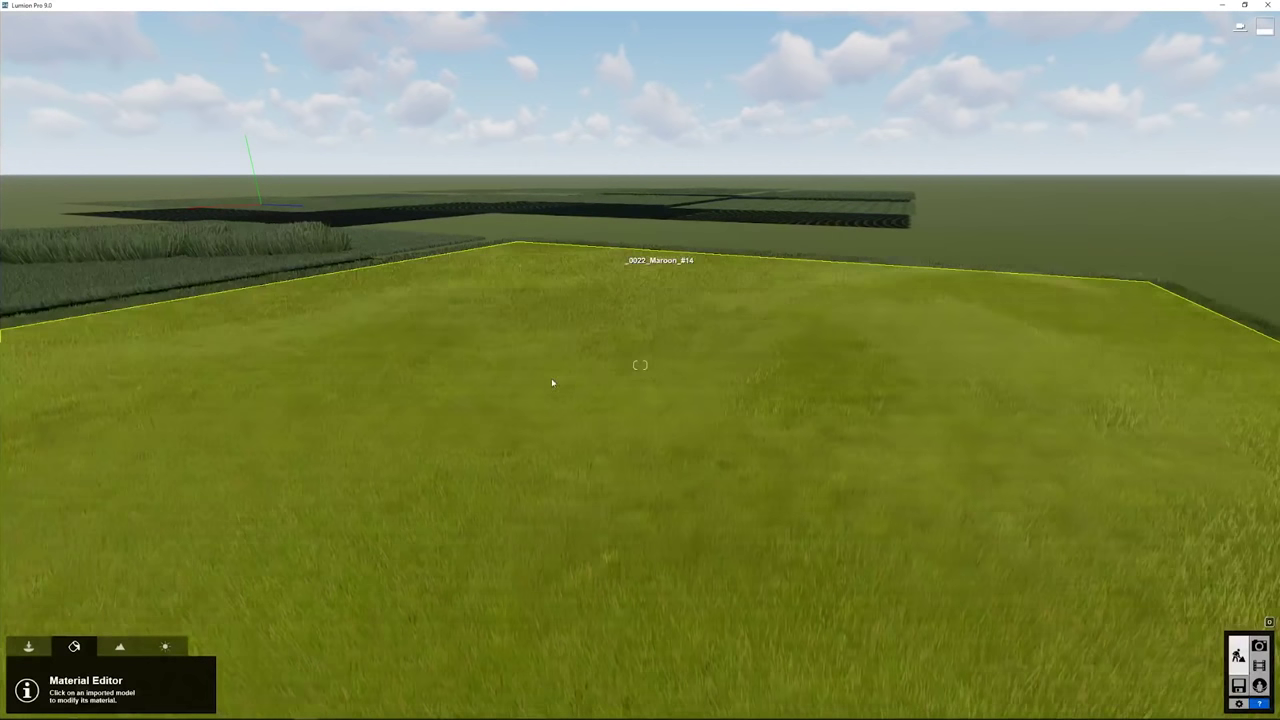
click(566, 364)
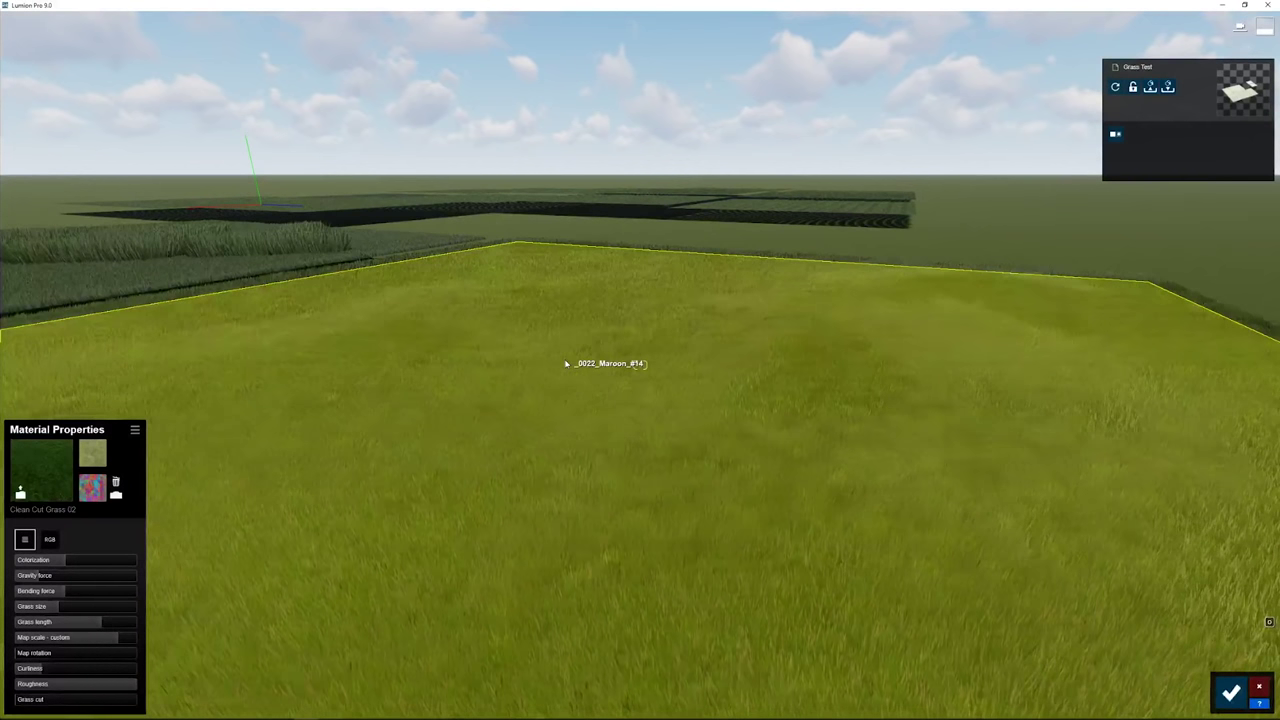
right_drag(726, 458, 576, 450)
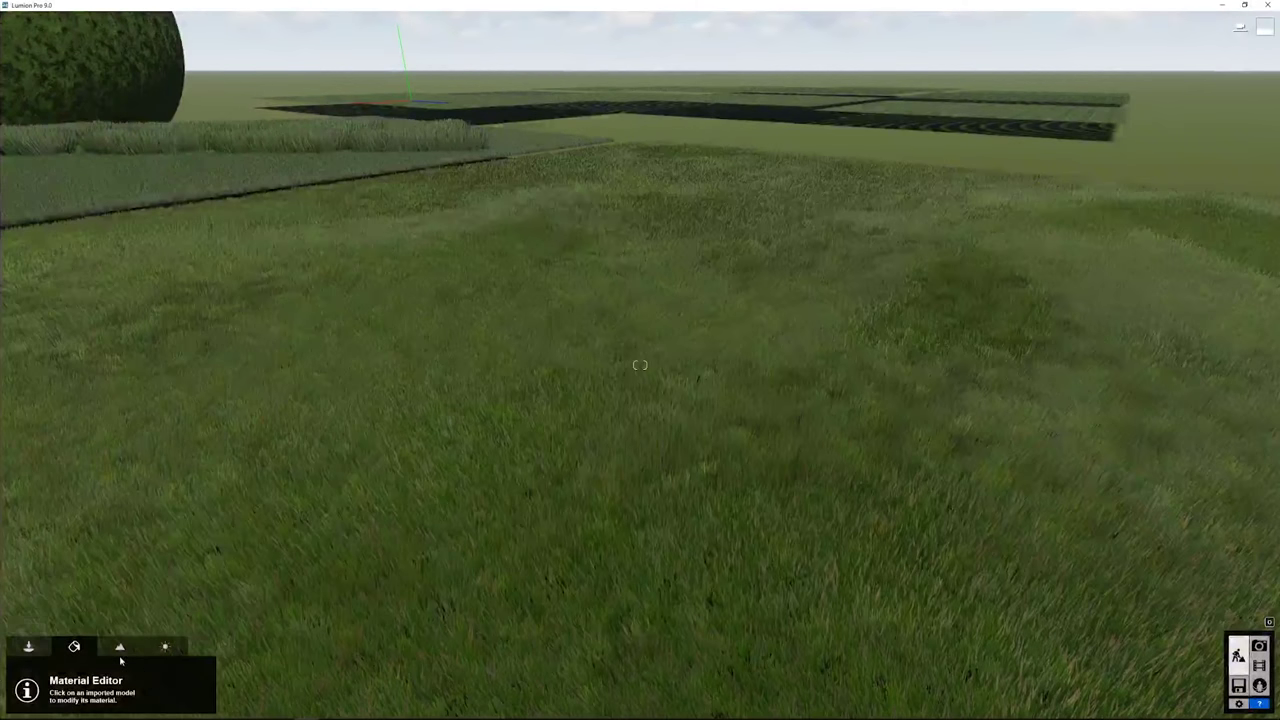
Turn on the landscape grass and clear the rocks from its first item slot
click(123, 650)
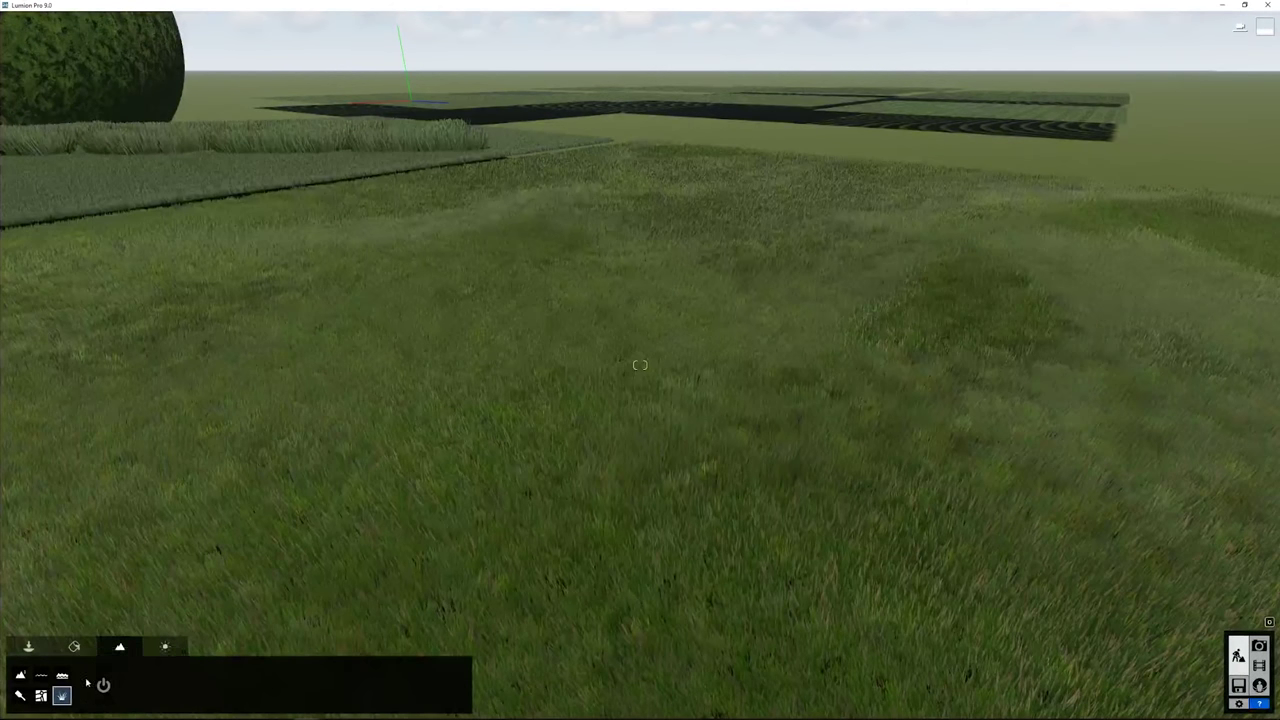
right_drag(334, 446, 500, 398)
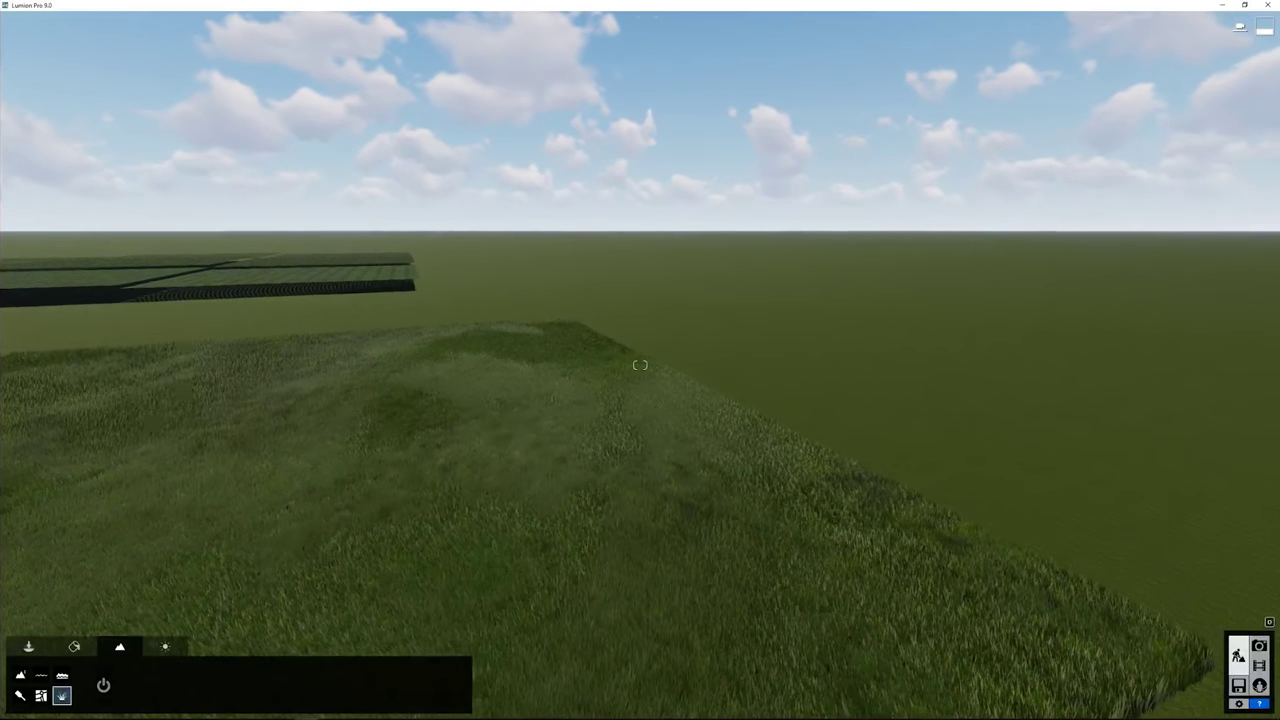
key(s)
right_drag(765, 539, 905, 575)
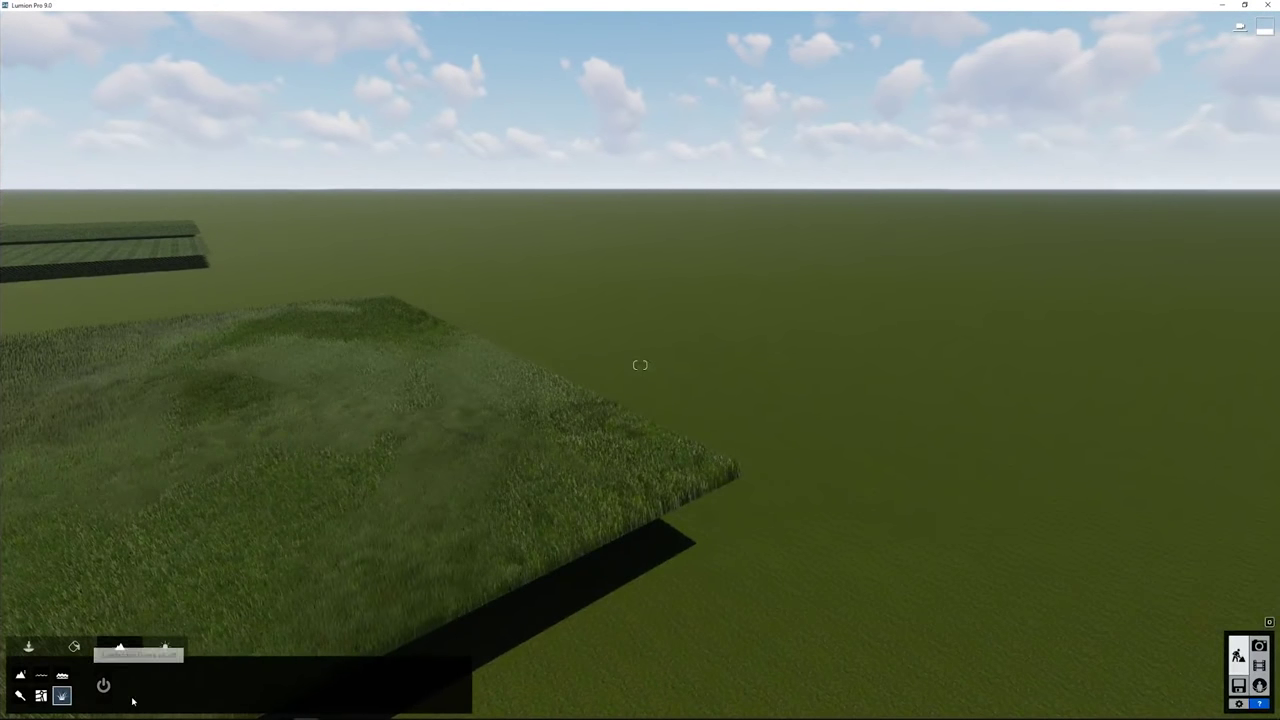
click(103, 685)
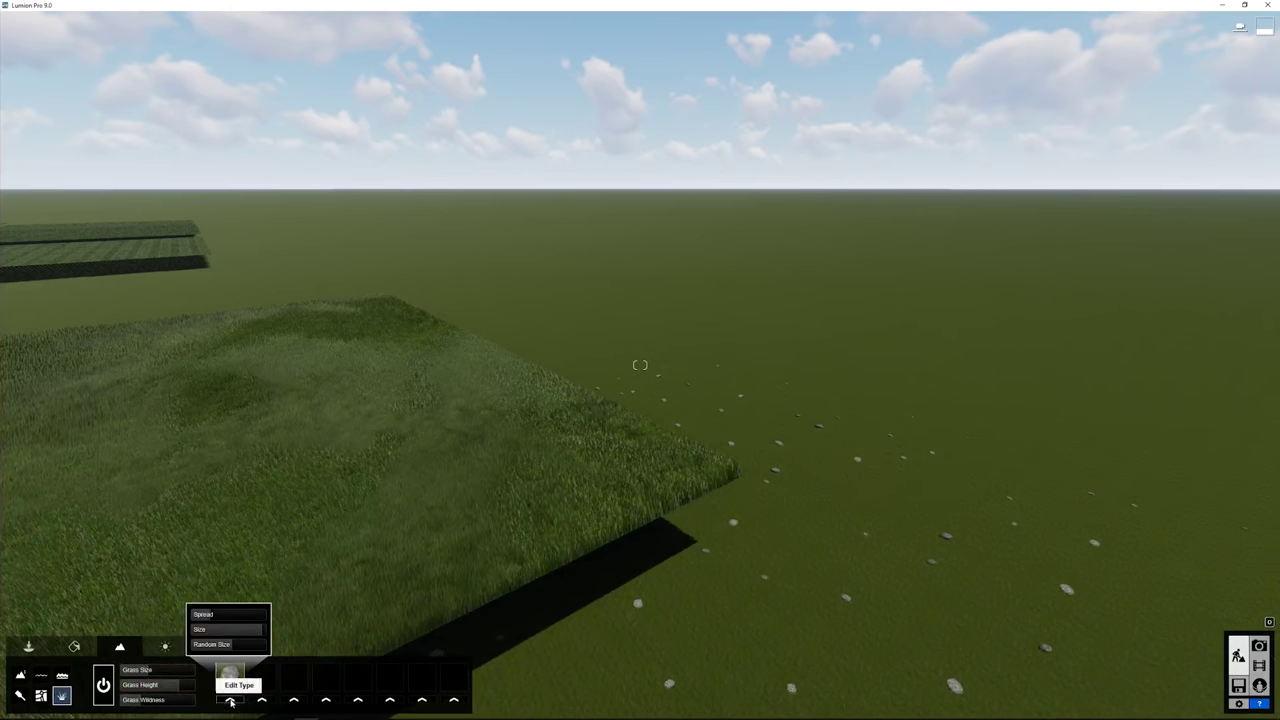
click(231, 697)
click(380, 356)
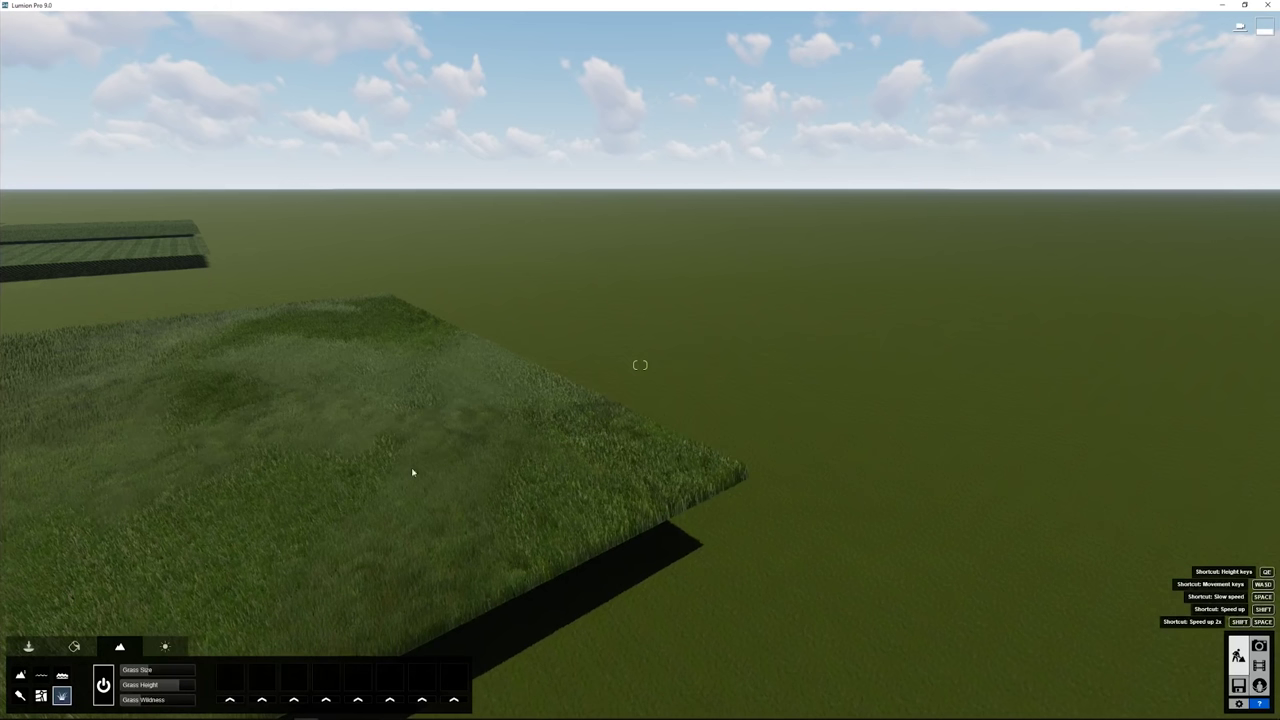
Change the landscape's first paint texture to the bright green grass in the third row, second column of the texture library
key(w)
right_drag(514, 514, 545, 502)
key(a)
key(q)
right_drag(622, 330, 620, 371)
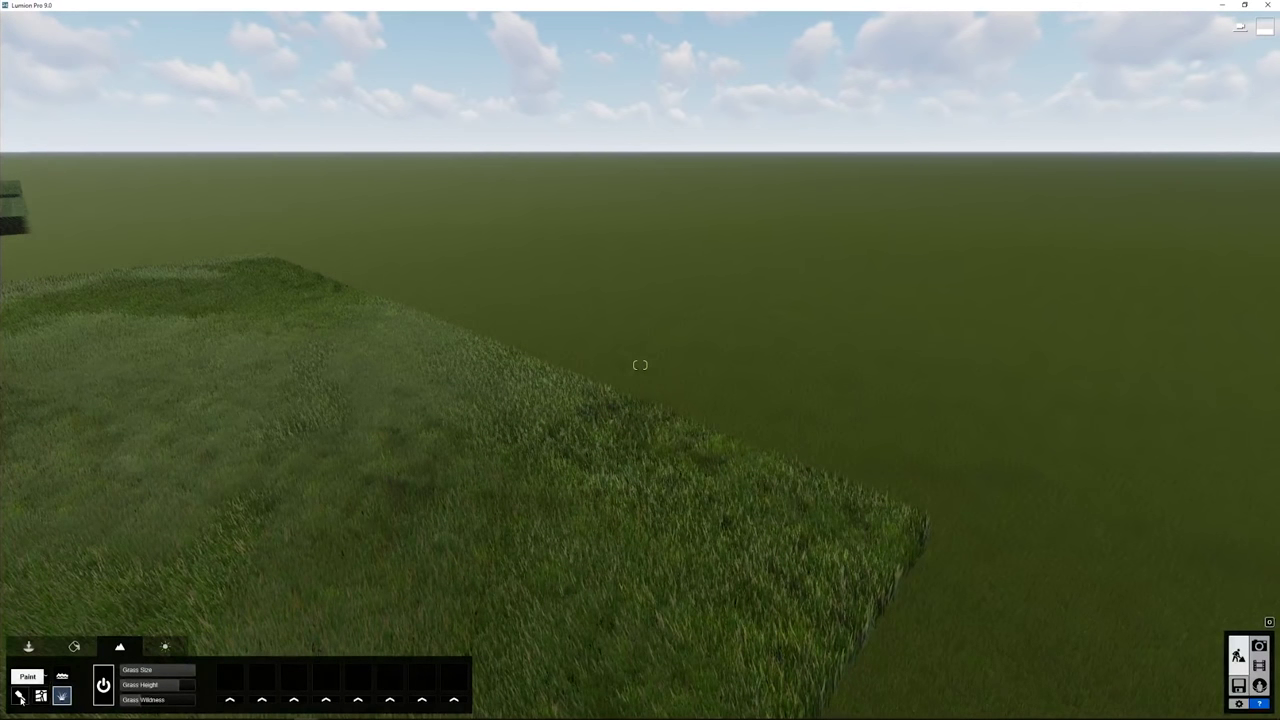
click(20, 695)
click(88, 686)
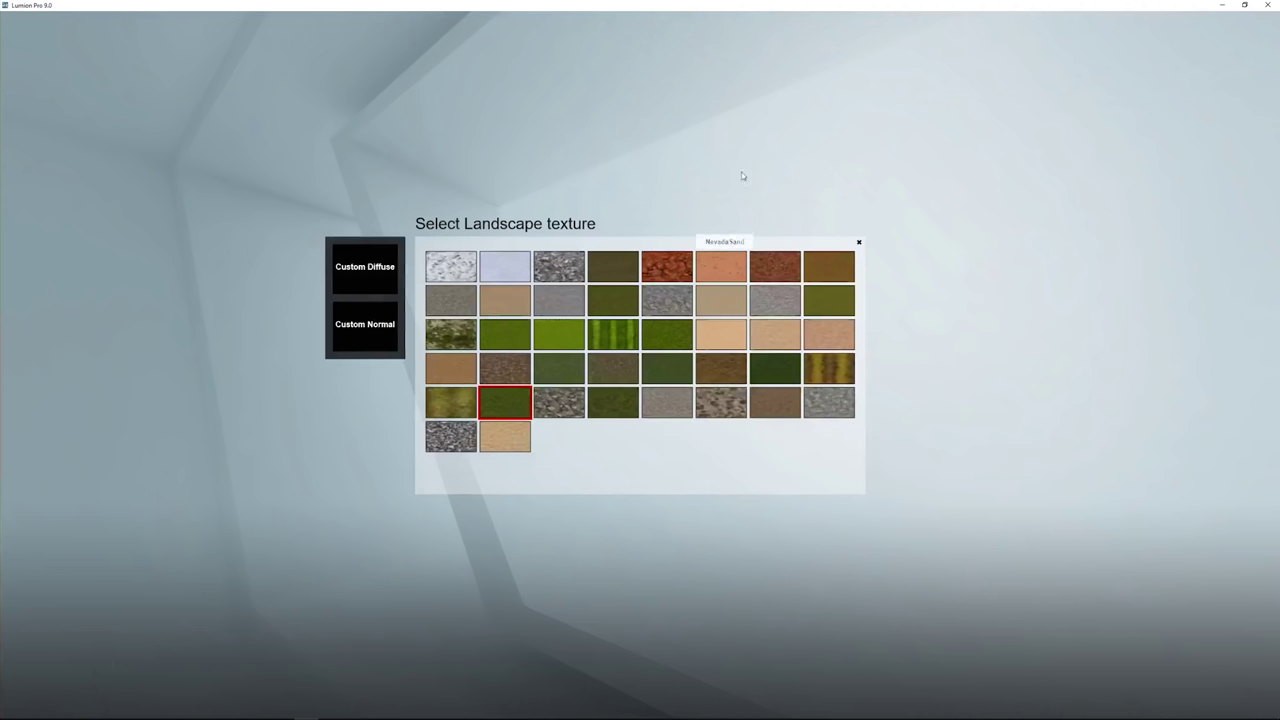
click(622, 403)
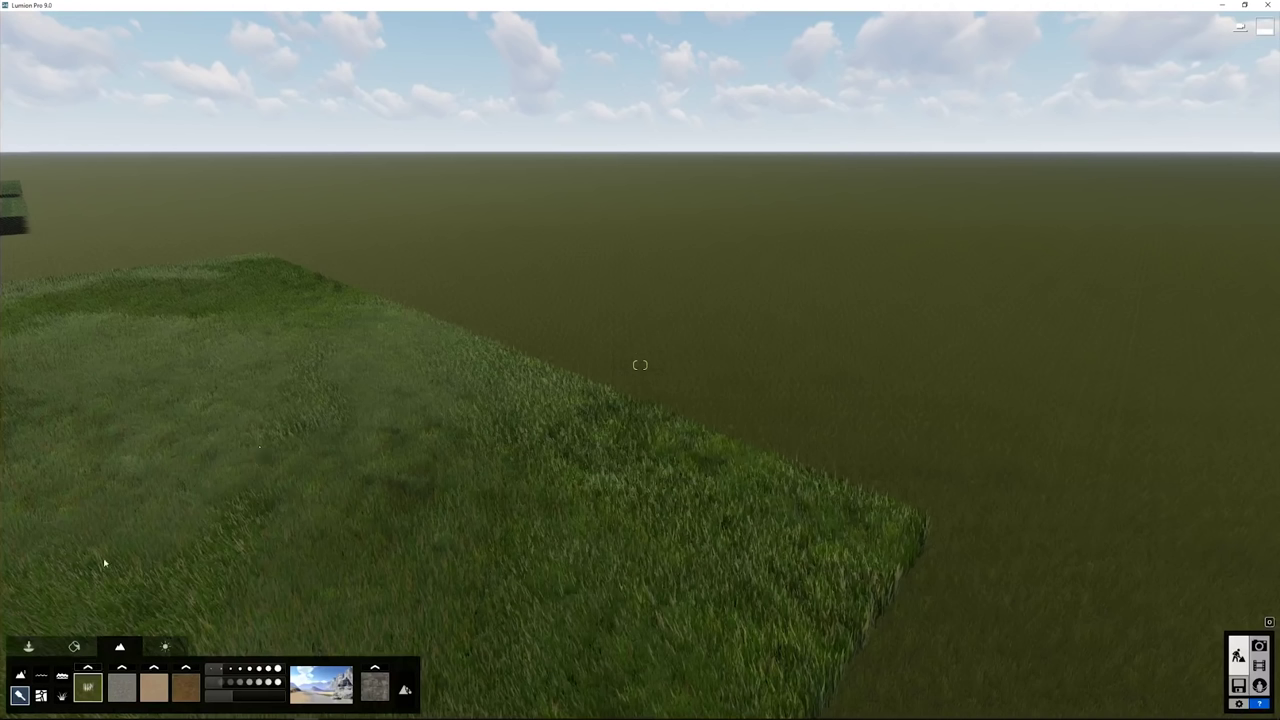
click(88, 684)
click(520, 348)
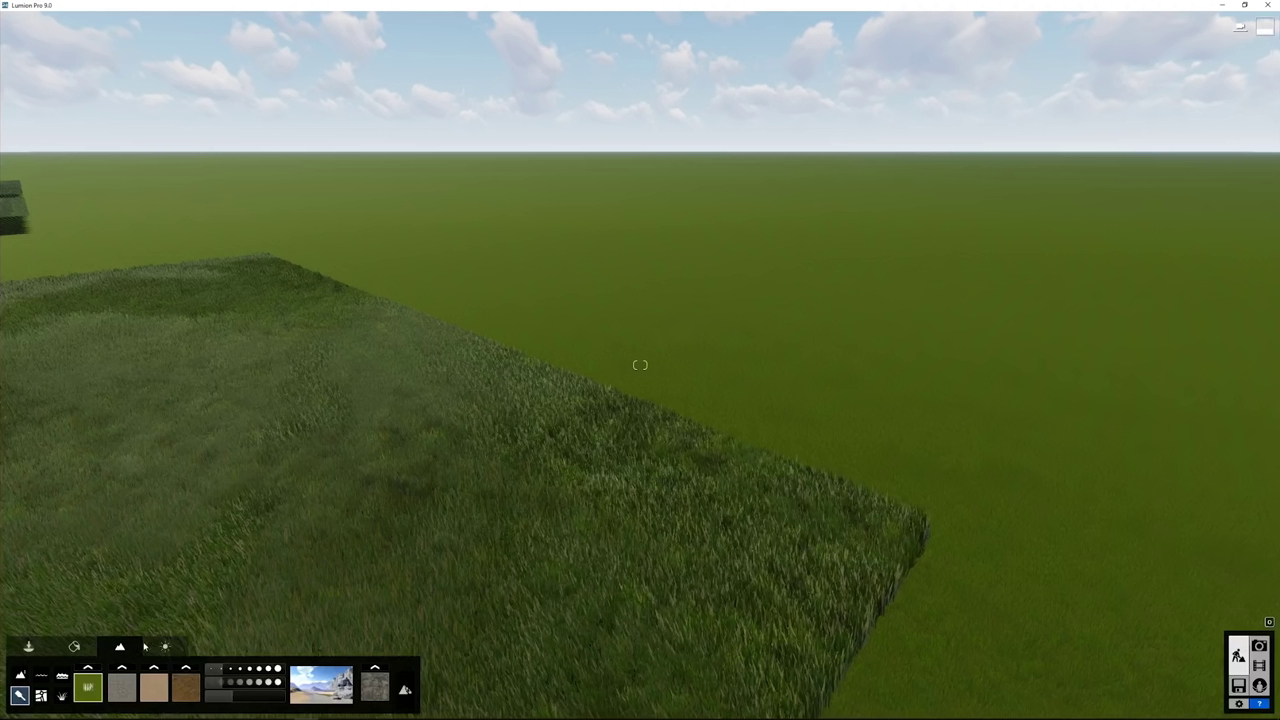
click(88, 684)
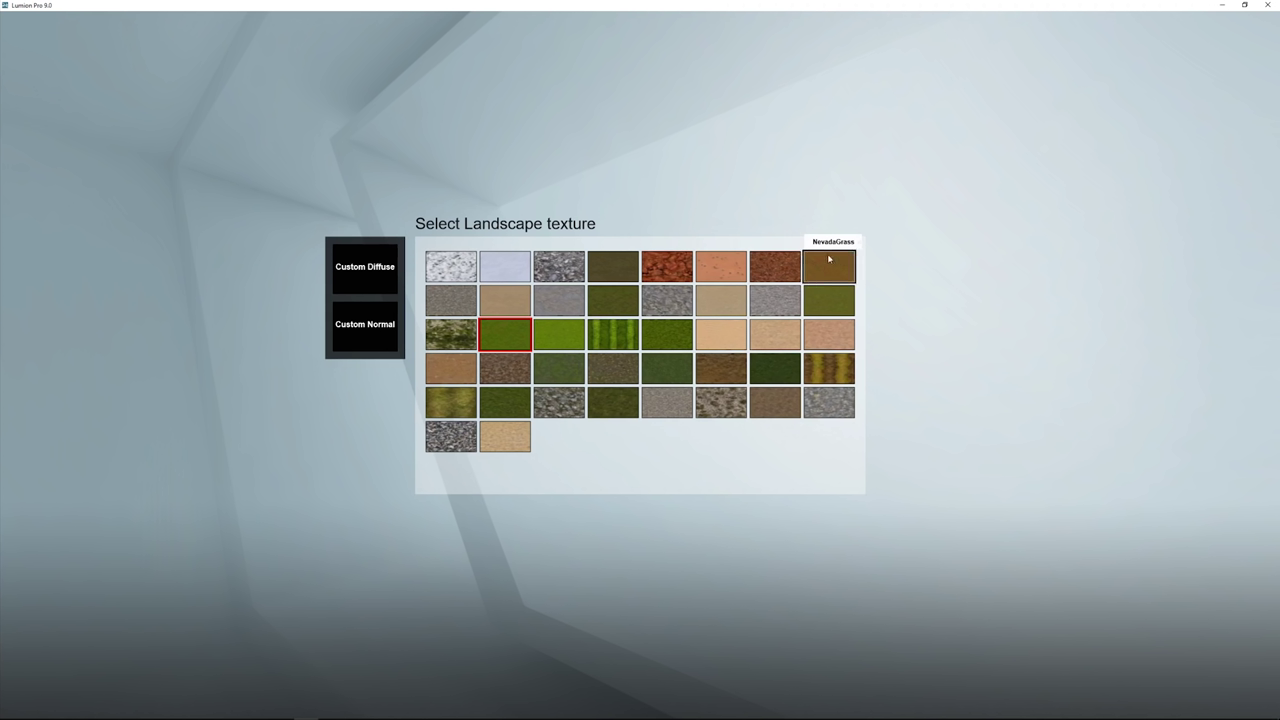
click(859, 242)
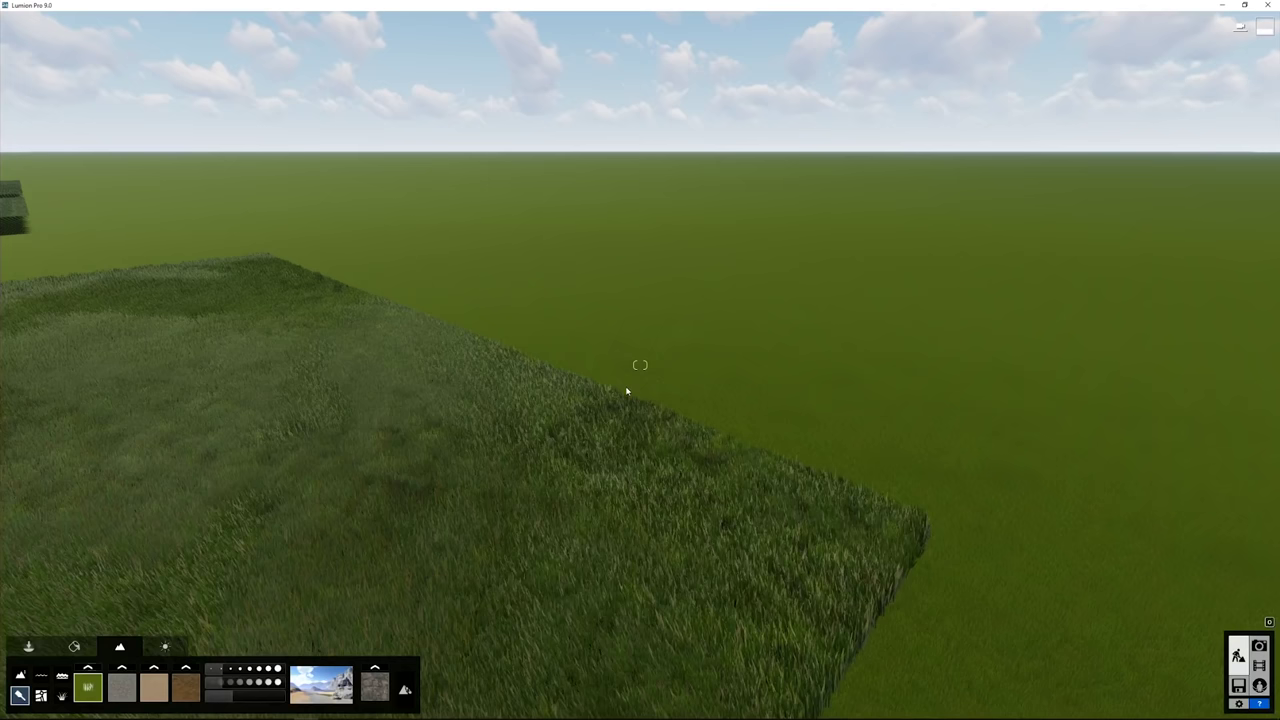
Examine the grass plane with the raised TEST lettering up close and from above against the new landscape colour
right_drag(640, 365, 619, 400)
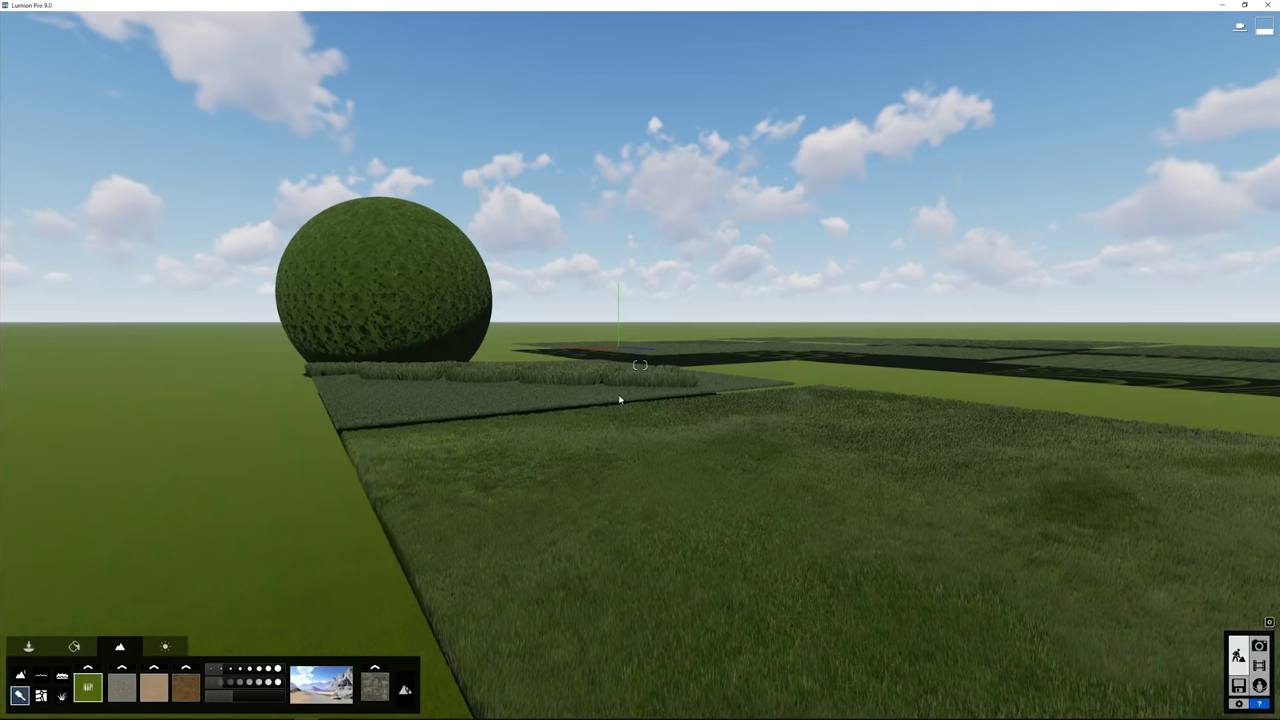
key(w)
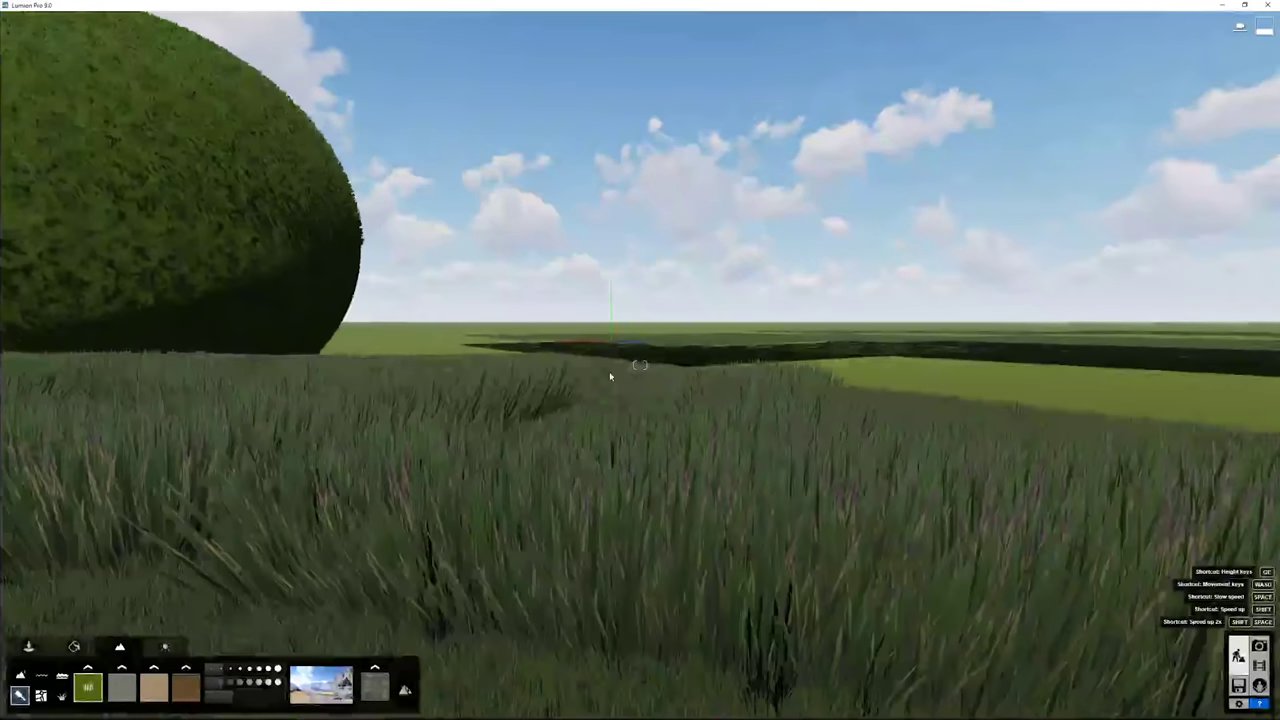
right_drag(611, 377, 628, 456)
key(s)
key(w)
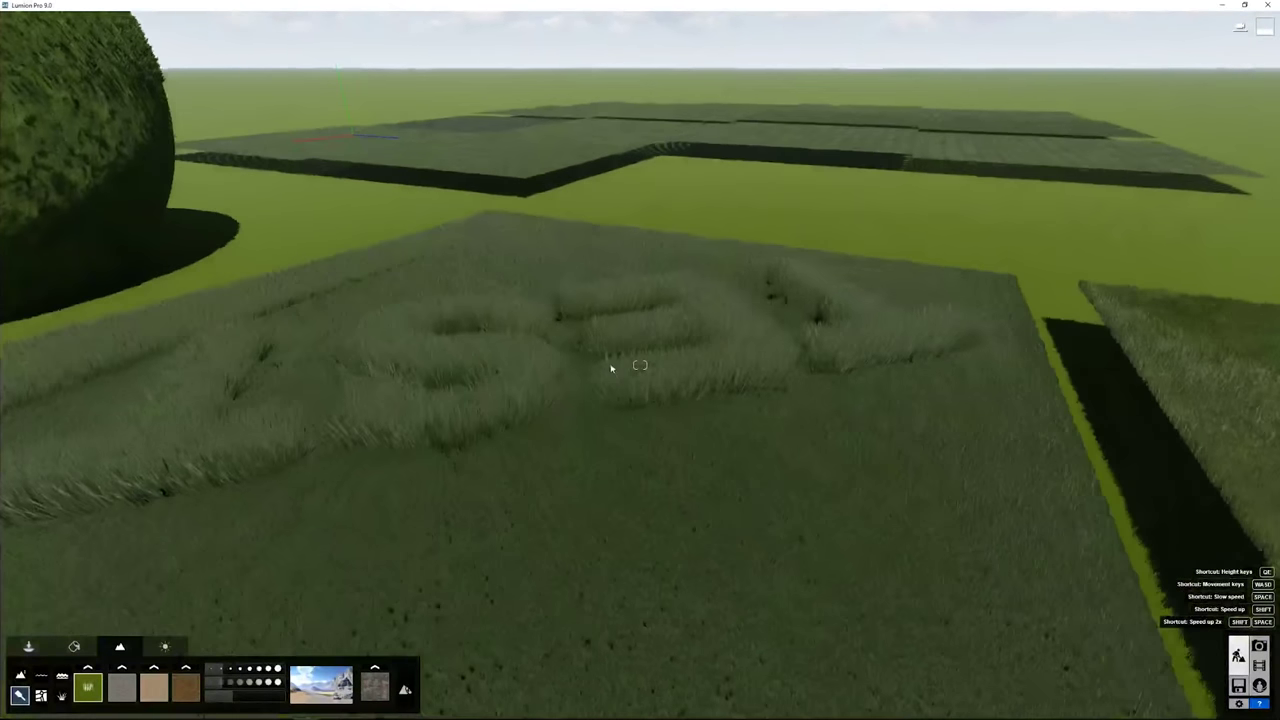
key(a)
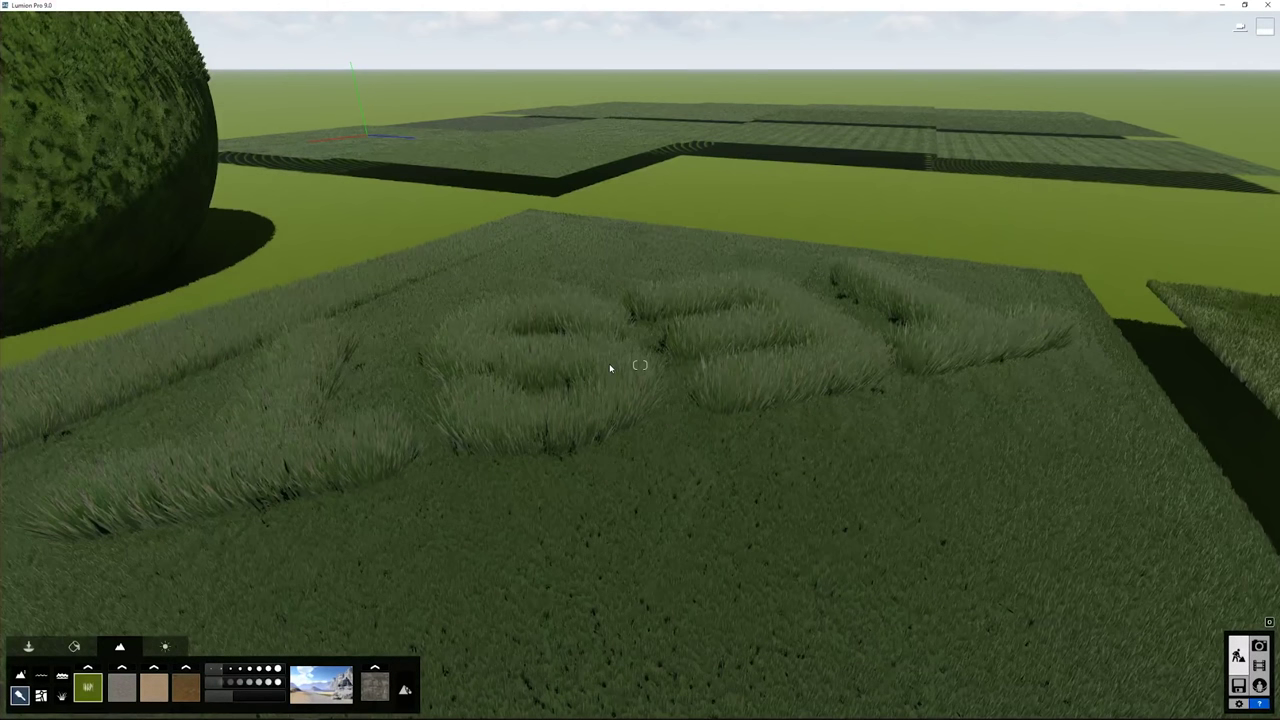
key(a)
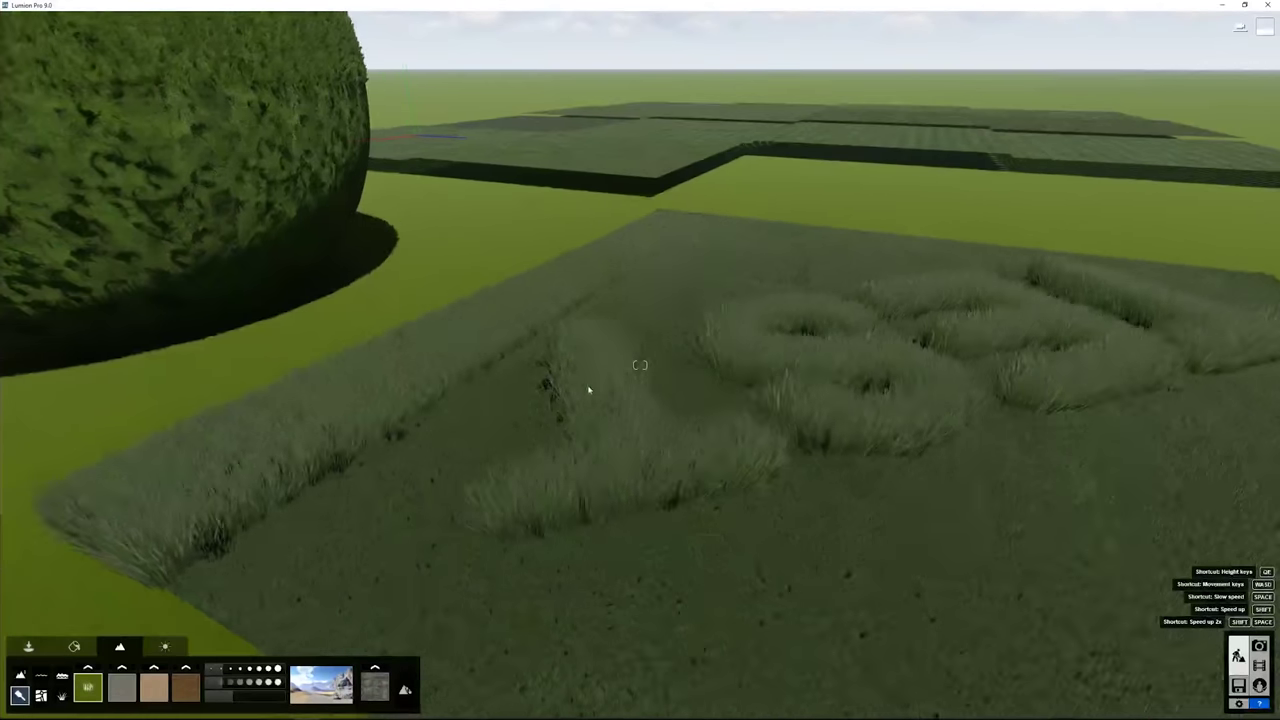
key(s)
right_drag(588, 389, 543, 366)
key(w)
key(s)
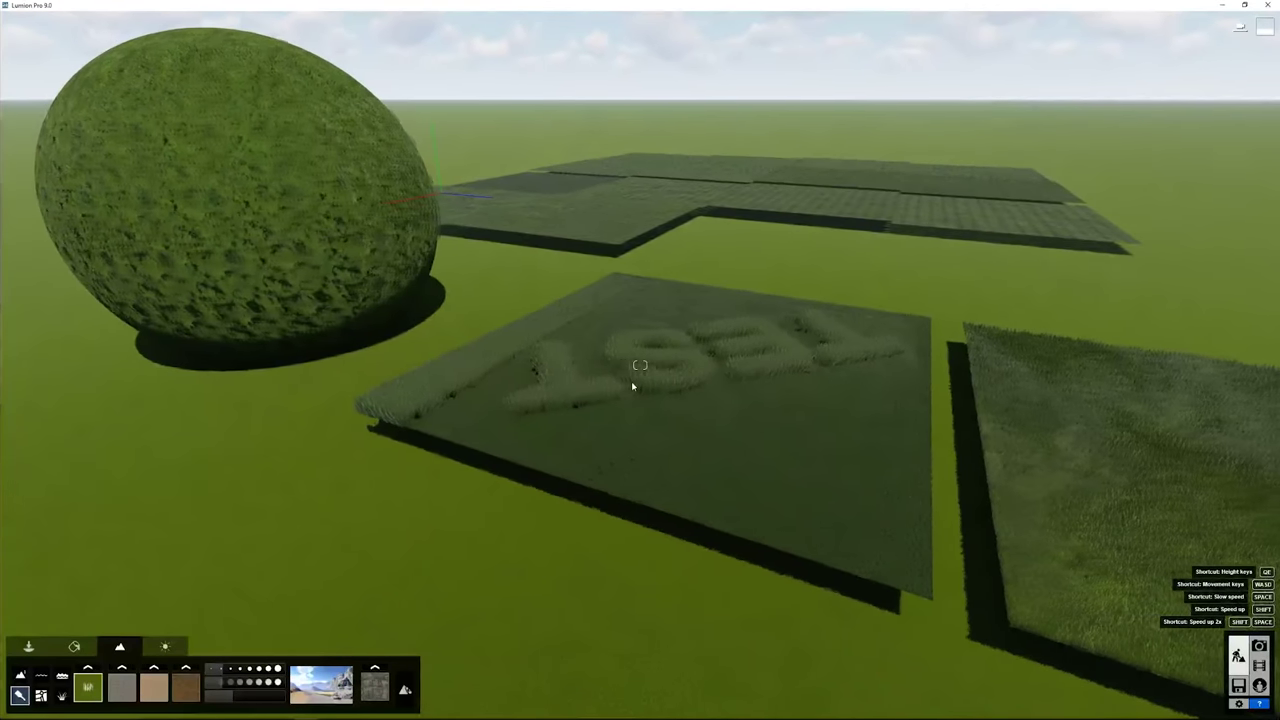
key(d)
key(w)
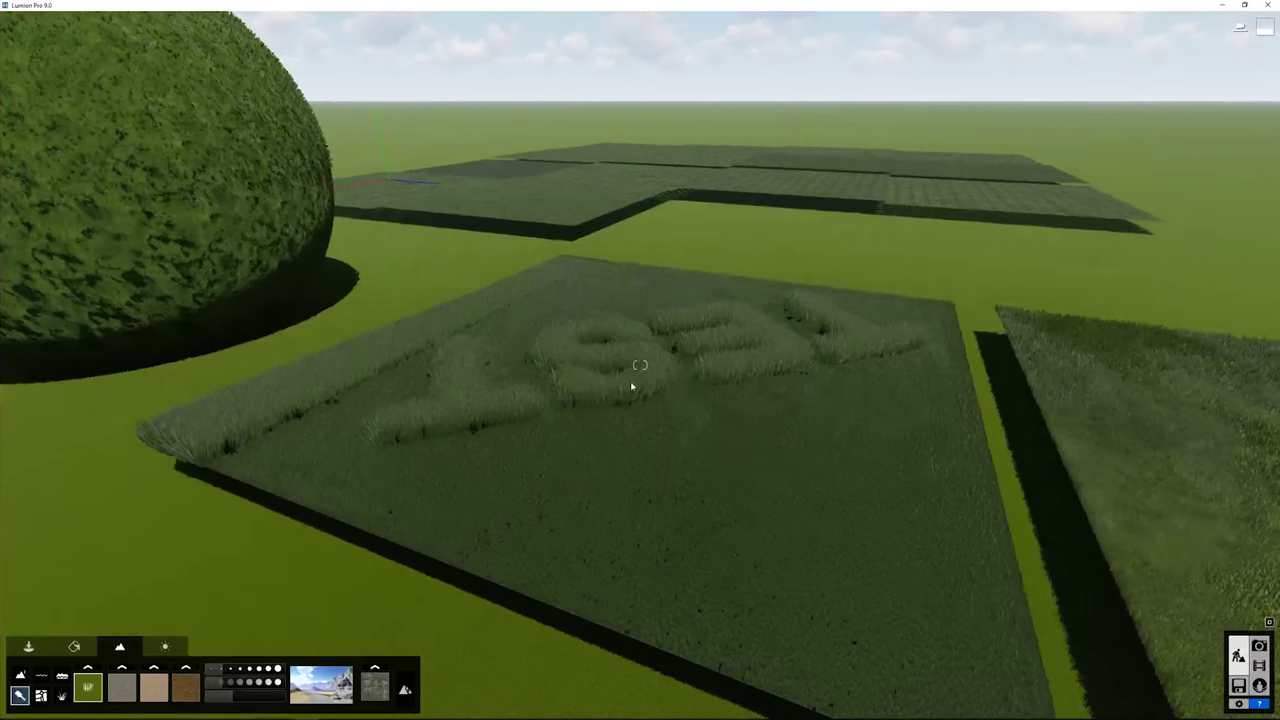